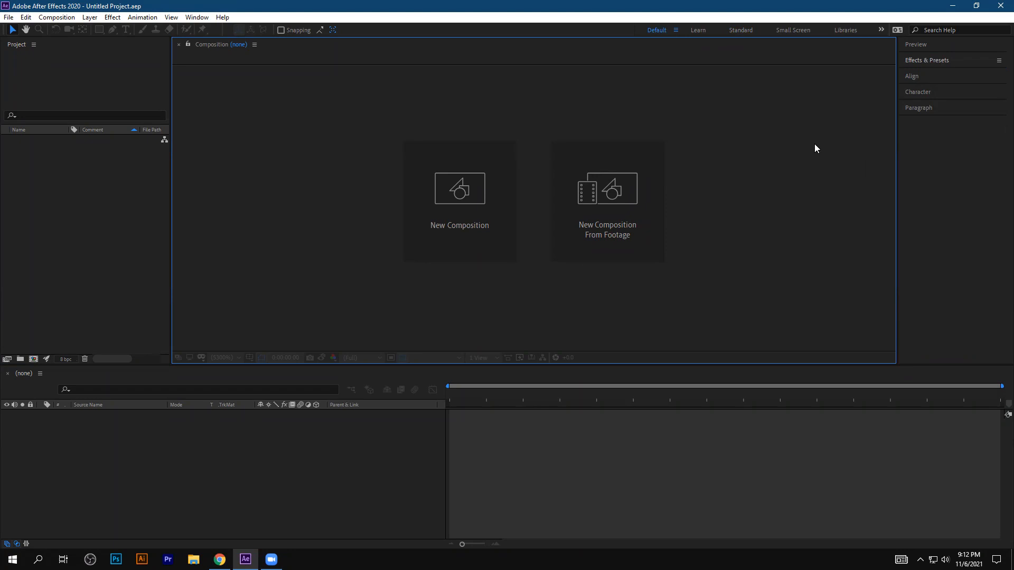
Save the project as acp in the AFTER EFFECTS ACP CLASS folder on the New Volume (E:) drive
{"action": "left_click", "coordinate": [8, 17]}
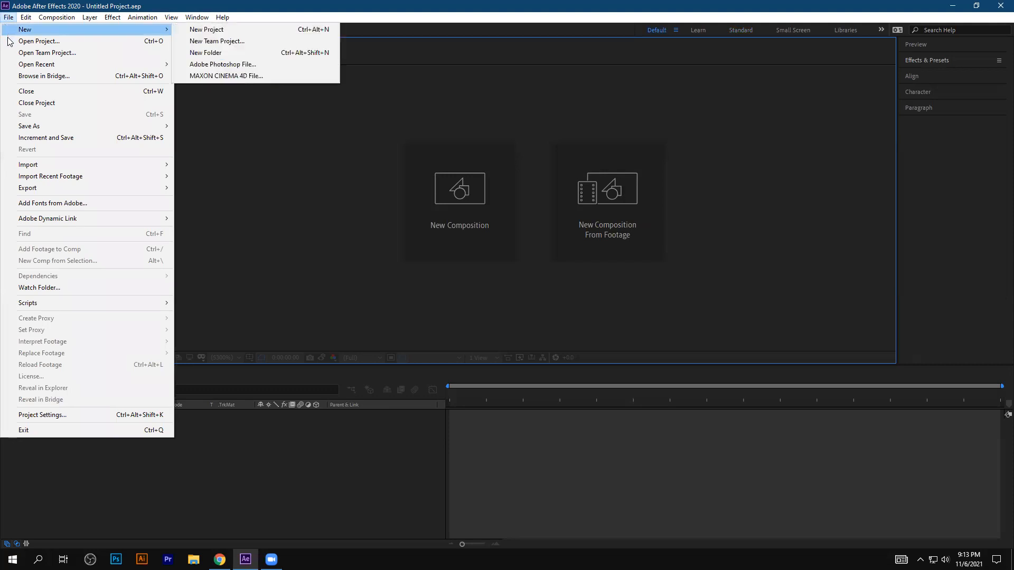
{"action": "mouse_move", "coordinate": [78, 123]}
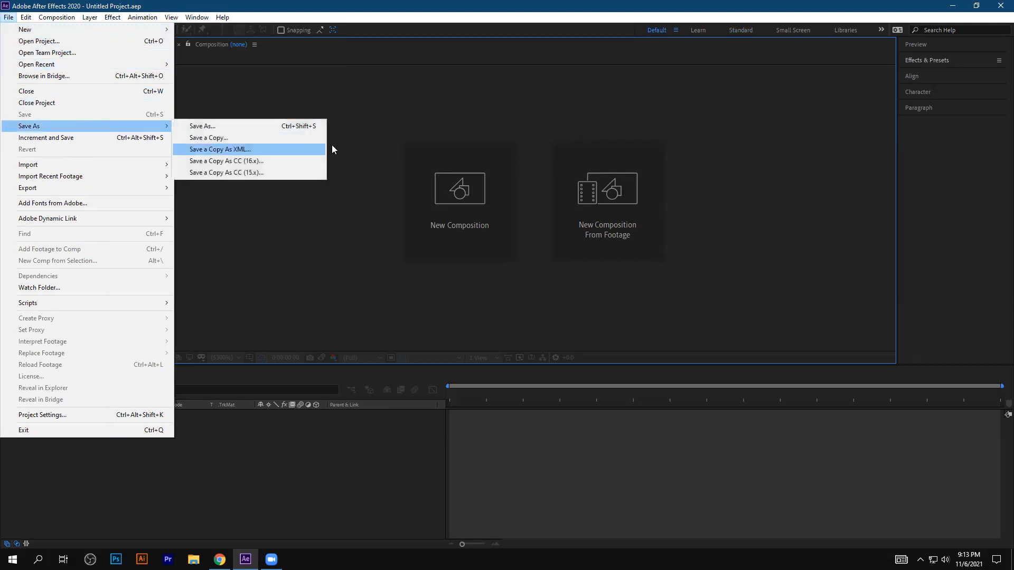
{"action": "left_click", "coordinate": [254, 125]}
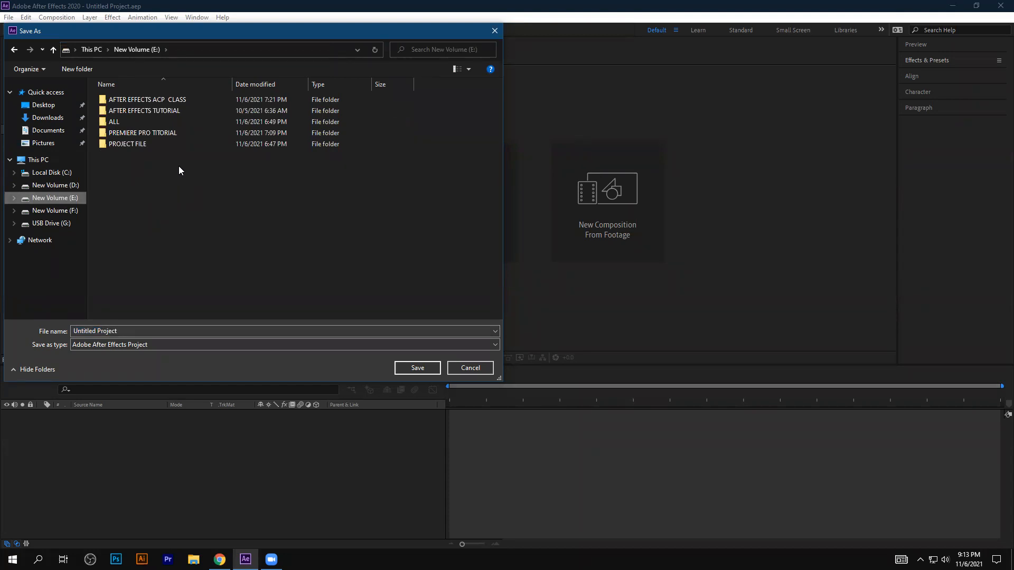
{"action": "double_click", "coordinate": [165, 100]}
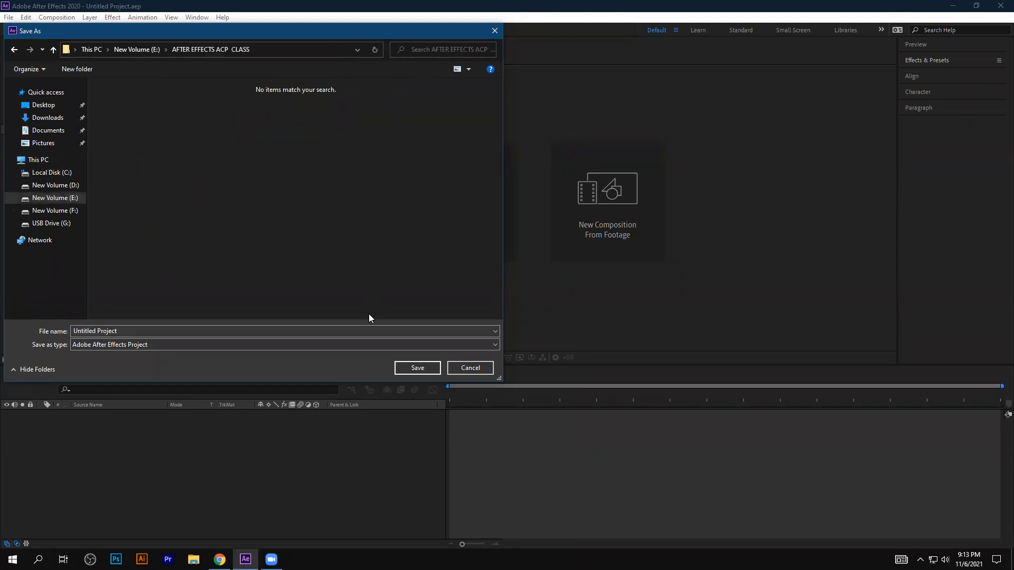
{"action": "left_click", "coordinate": [205, 328]}
{"action": "type", "text": "acp"}
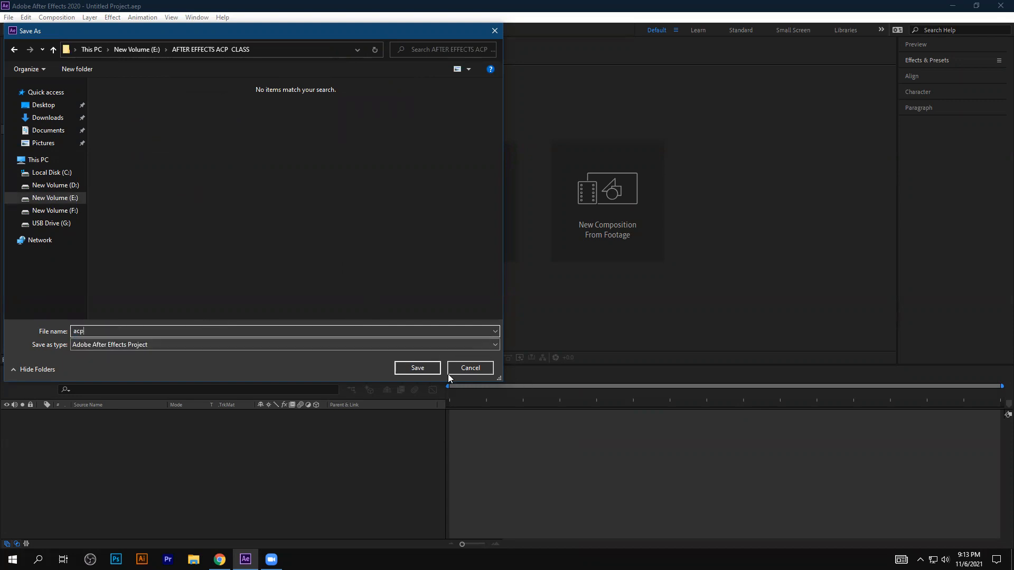
{"action": "left_click", "coordinate": [426, 370]}
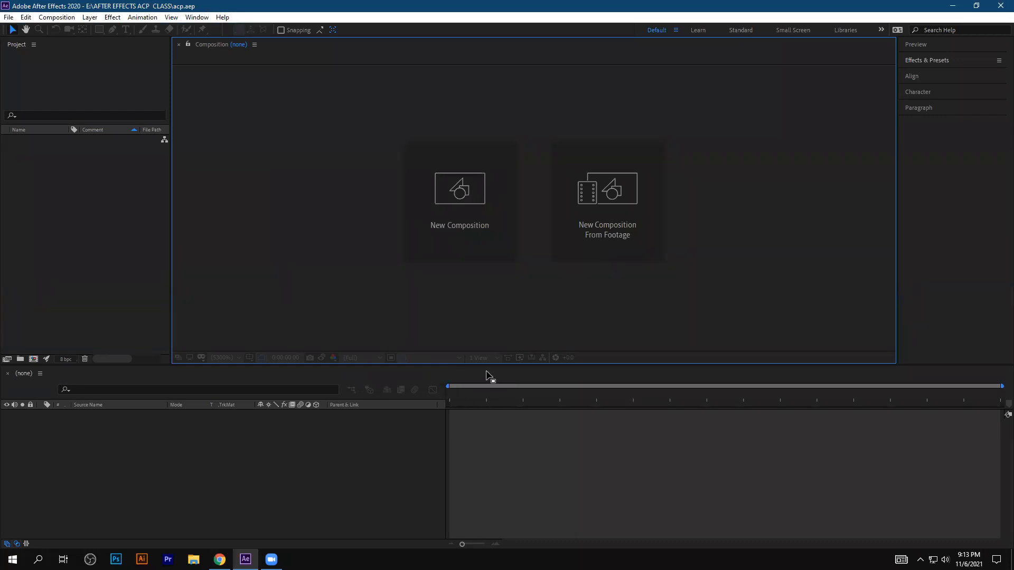
Return to After Effects and close the floating GMetrix AE LITA panel
{"action": "left_click_drag", "start_coordinate": [487, 365], "coordinate": [491, 366]}
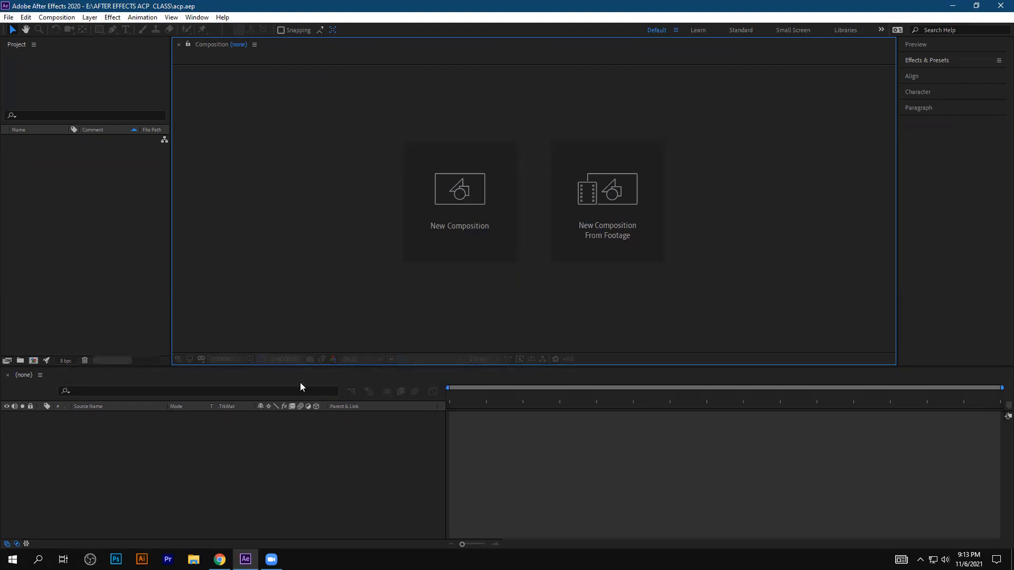
{"action": "key", "text": "alt+Tab"}
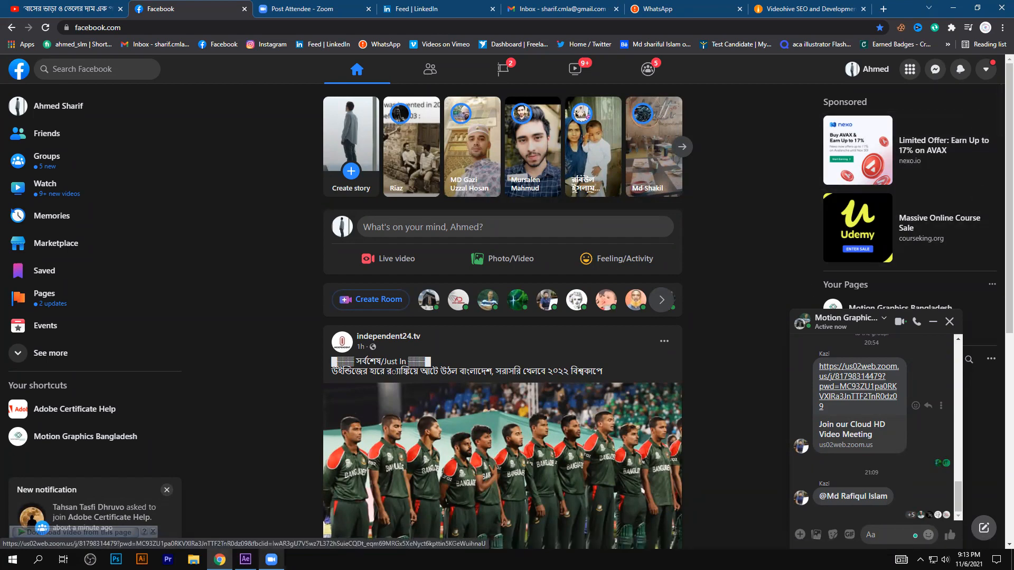
{"action": "left_click", "coordinate": [245, 559]}
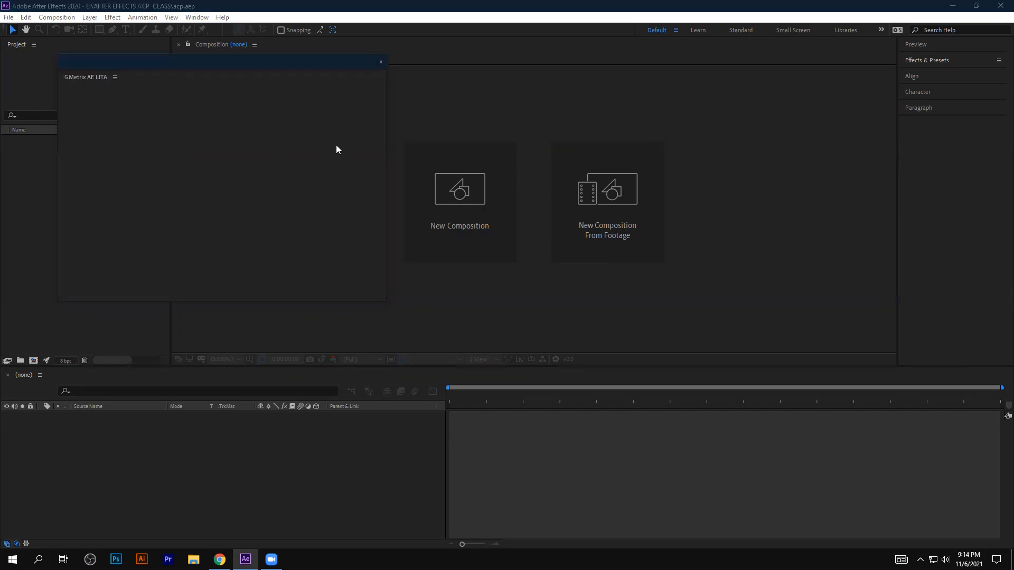
{"action": "left_click", "coordinate": [381, 62]}
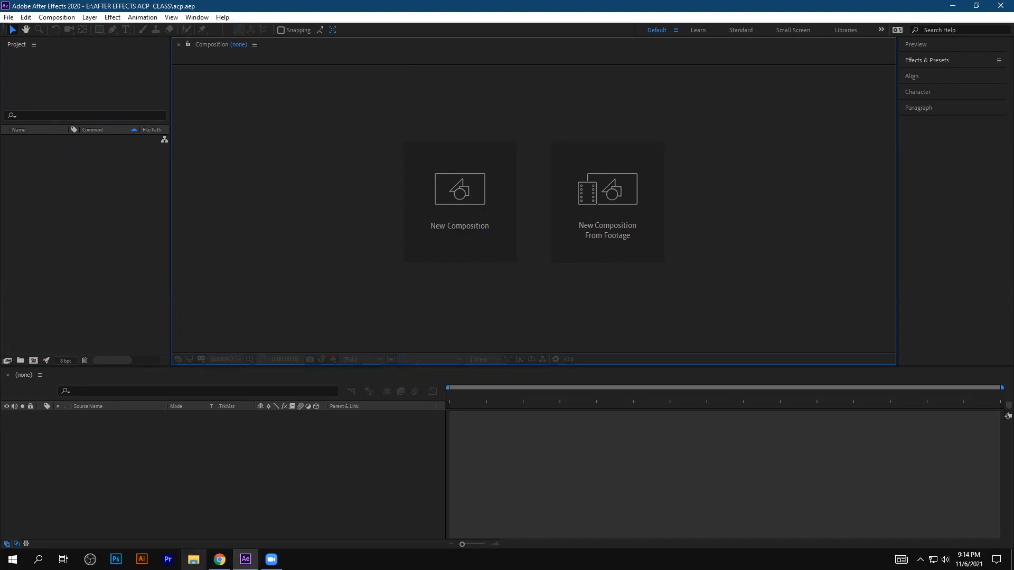
Open the contents of USB Drive (G:) in File Explorer
{"action": "key", "text": "alt+Tab"}
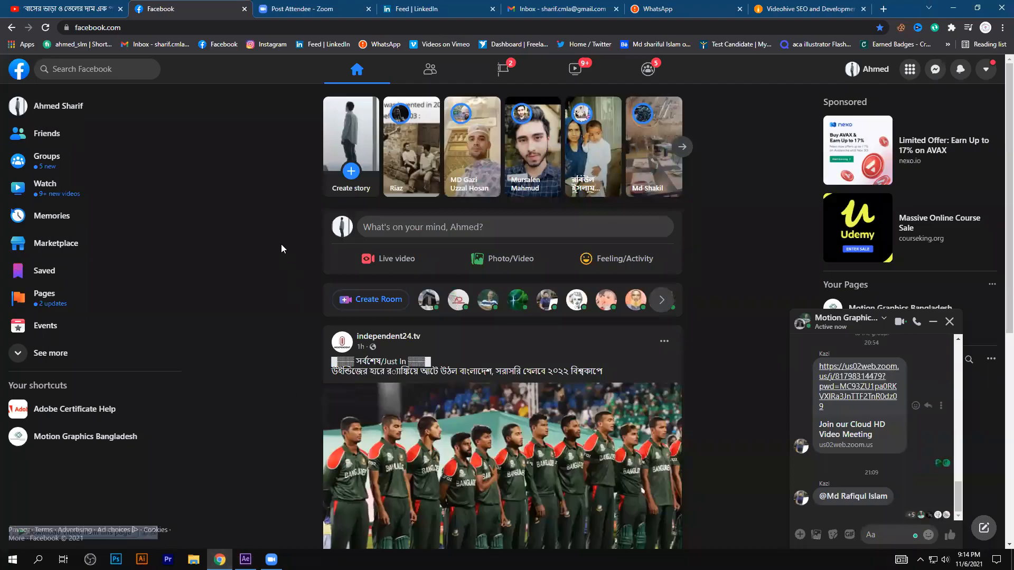
{"action": "key", "text": "super+e"}
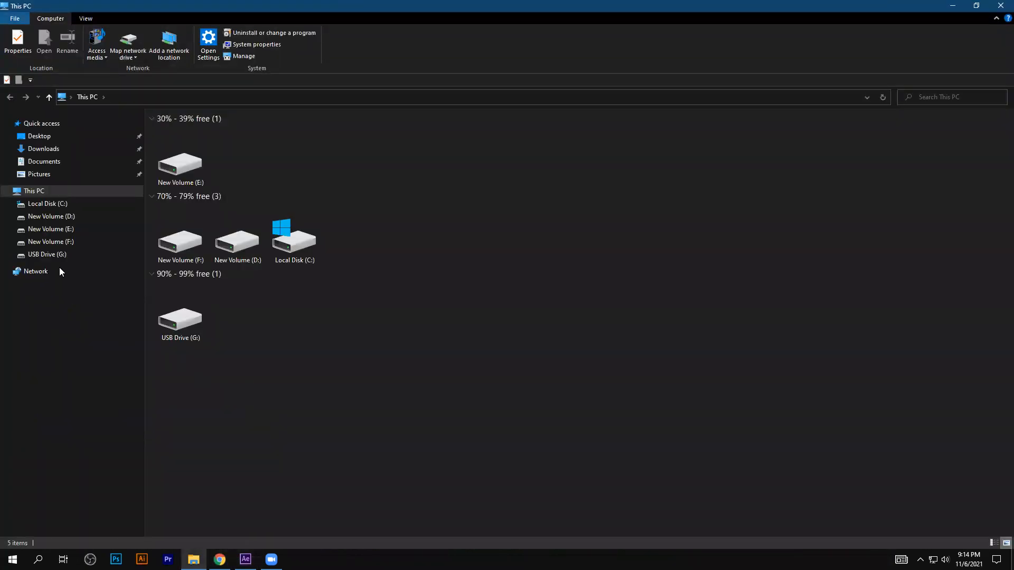
{"action": "left_click", "coordinate": [51, 242]}
{"action": "left_click", "coordinate": [46, 254]}
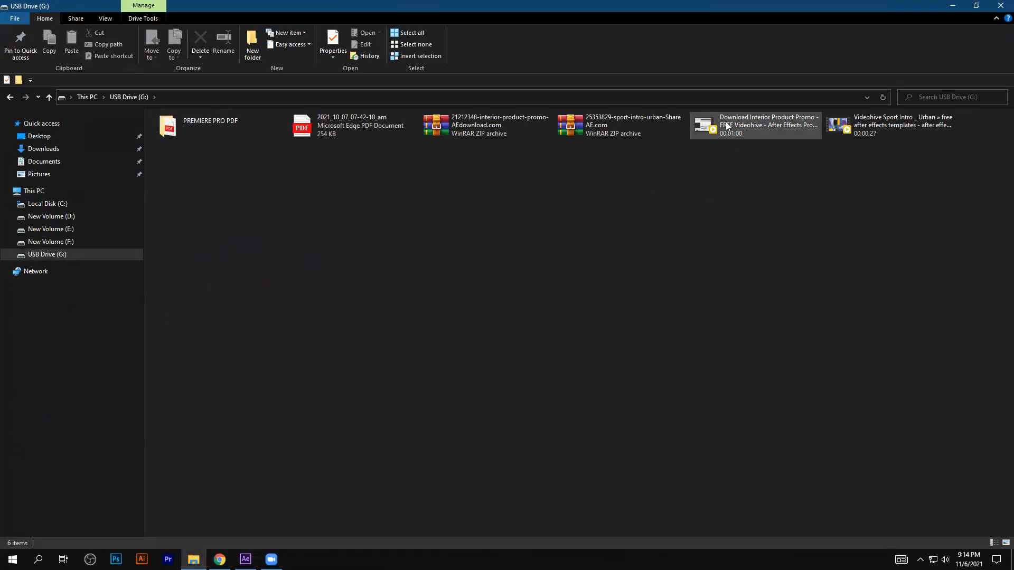
Switch to Chrome, show the preview video on the Videohive SEO and Development Animation page, and dismiss the download manager prompts
{"action": "key", "text": "alt+Tab"}
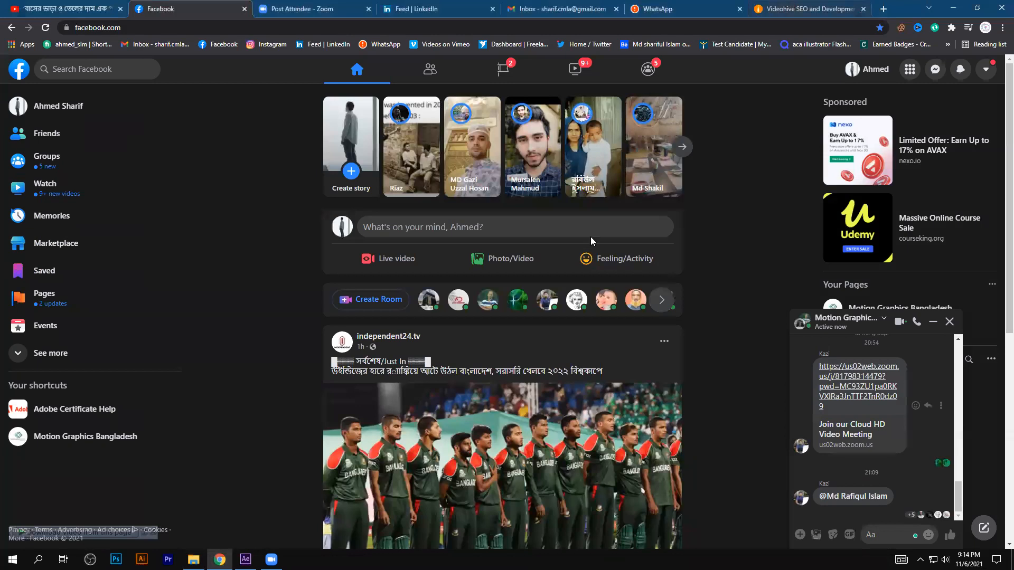
{"action": "left_click", "coordinate": [805, 9]}
{"action": "scroll", "coordinate": [360, 312], "scroll_direction": "down", "scroll_amount": 3}
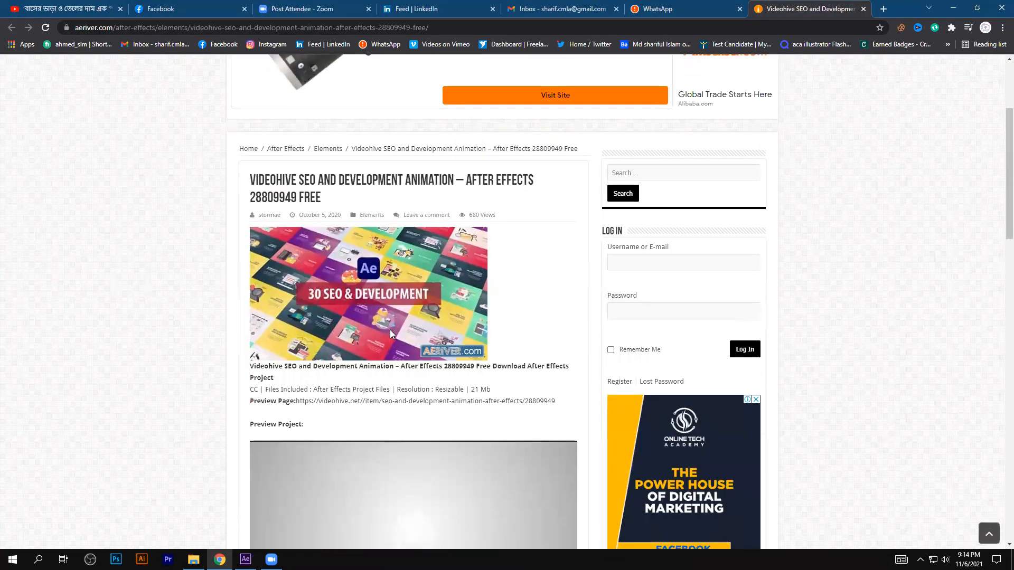
{"action": "scroll", "coordinate": [289, 441], "scroll_direction": "down", "scroll_amount": 3}
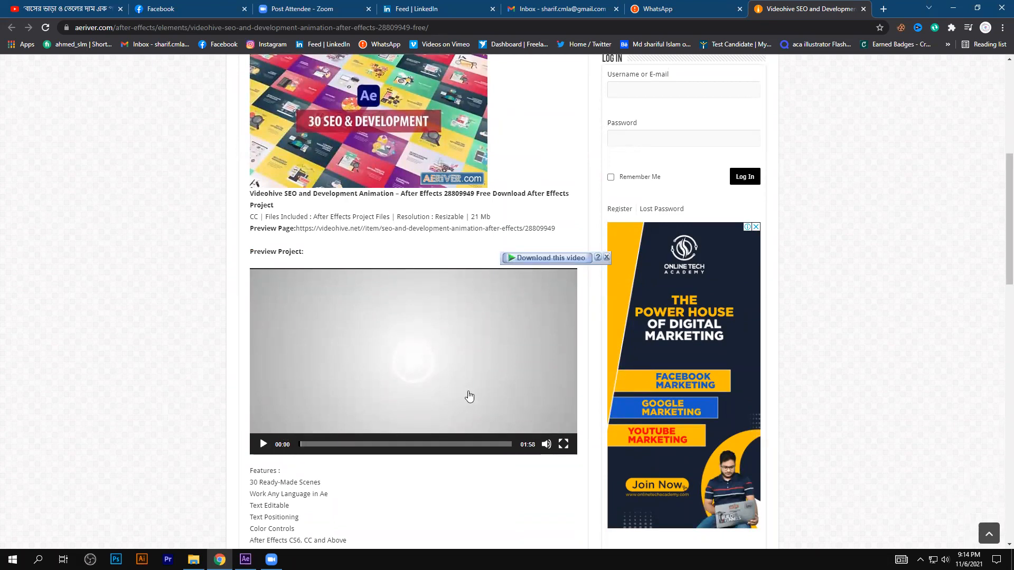
{"action": "left_click", "coordinate": [569, 259]}
{"action": "left_click", "coordinate": [580, 315]}
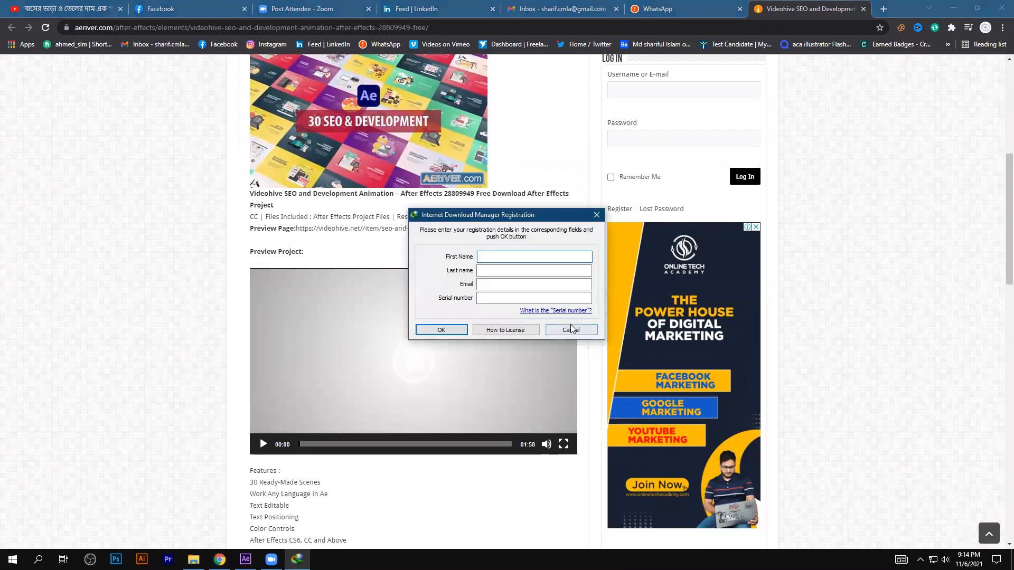
{"action": "left_click", "coordinate": [571, 326]}
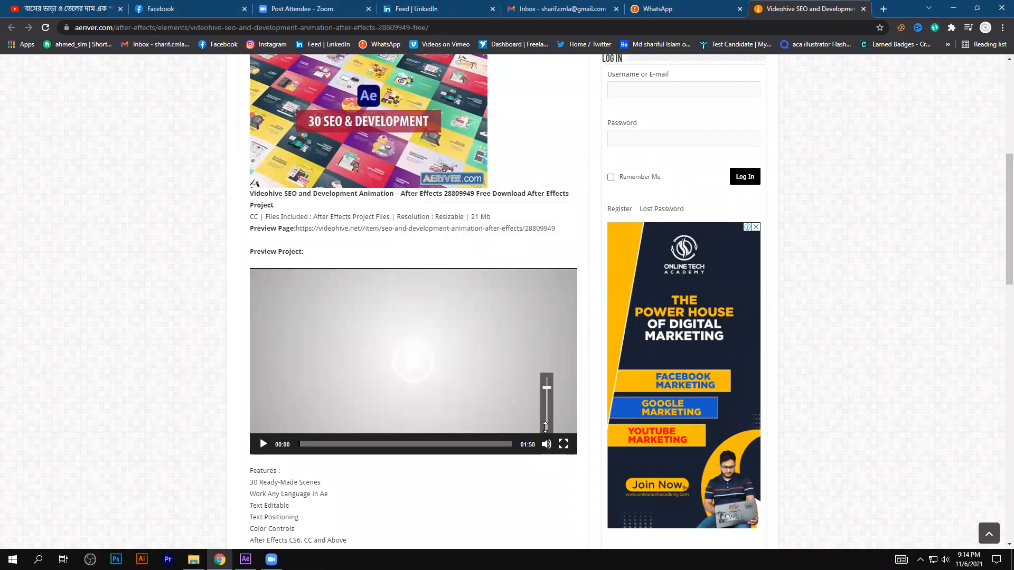
Watch the SEO and Development Animation preview video in full screen with sound, and exit full screen
{"action": "left_click", "coordinate": [563, 444]}
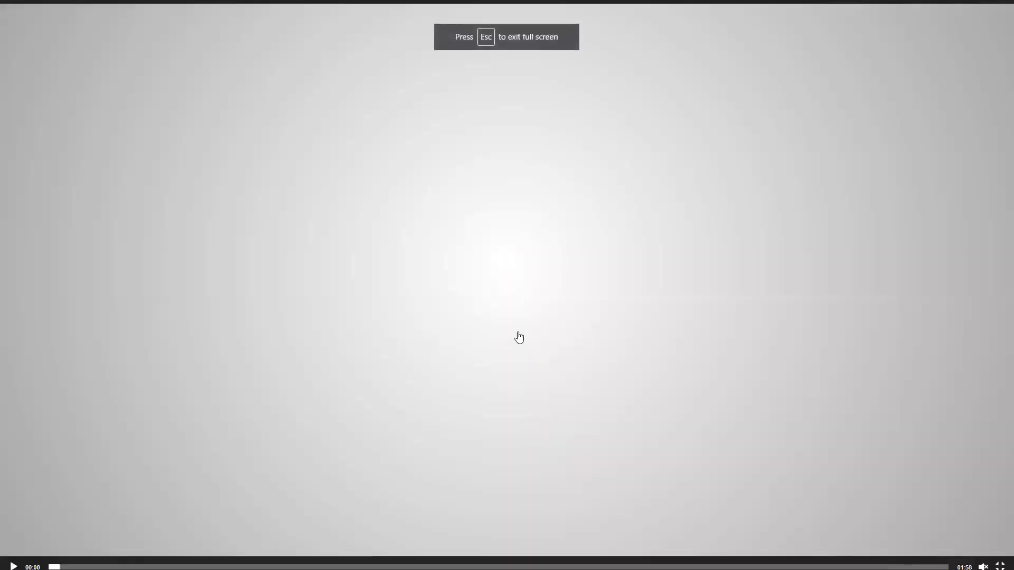
{"action": "left_click", "coordinate": [511, 289]}
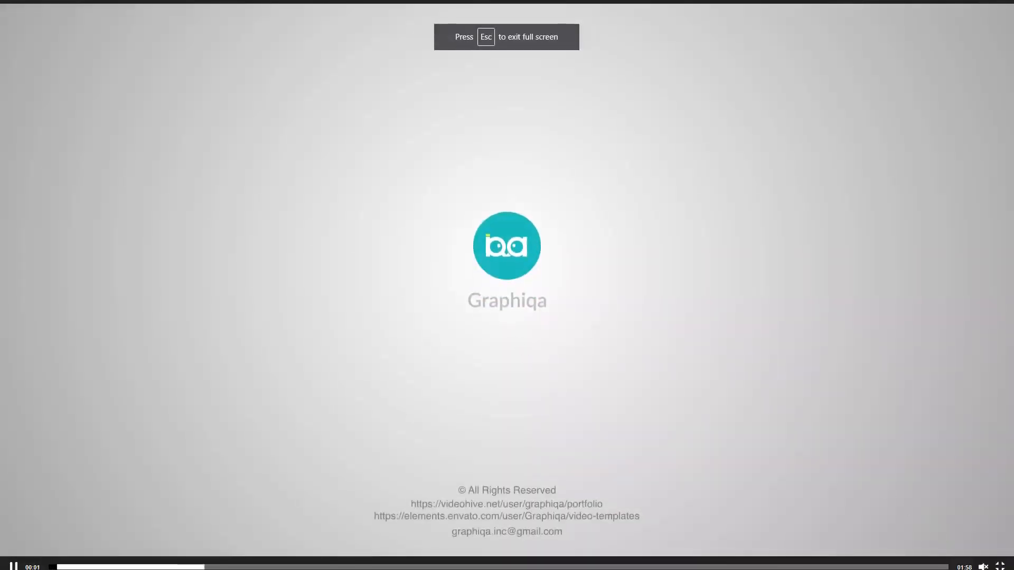
{"action": "mouse_move", "coordinate": [983, 566]}
{"action": "left_click", "coordinate": [984, 546]}
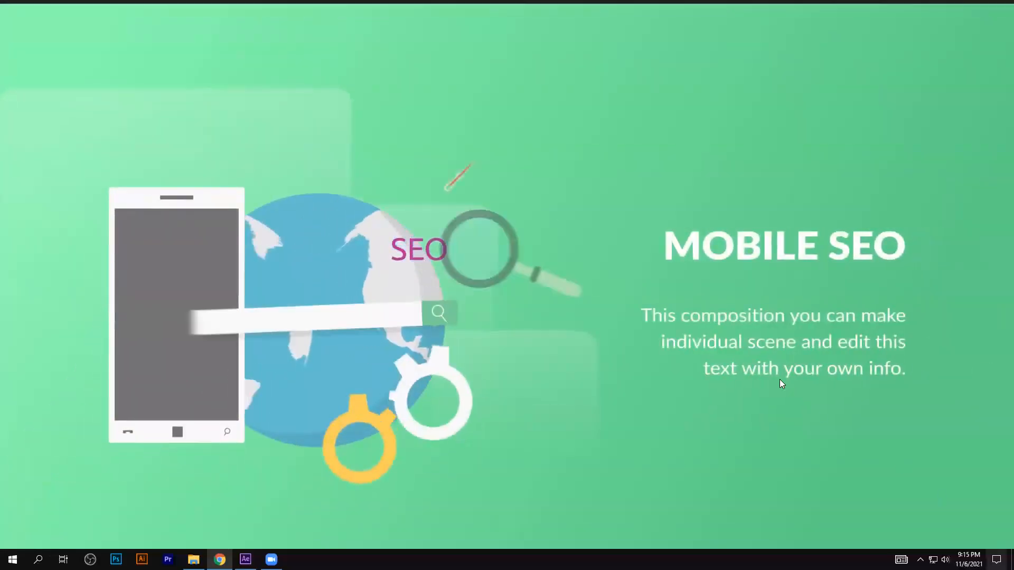
{"action": "key", "text": "Escape"}
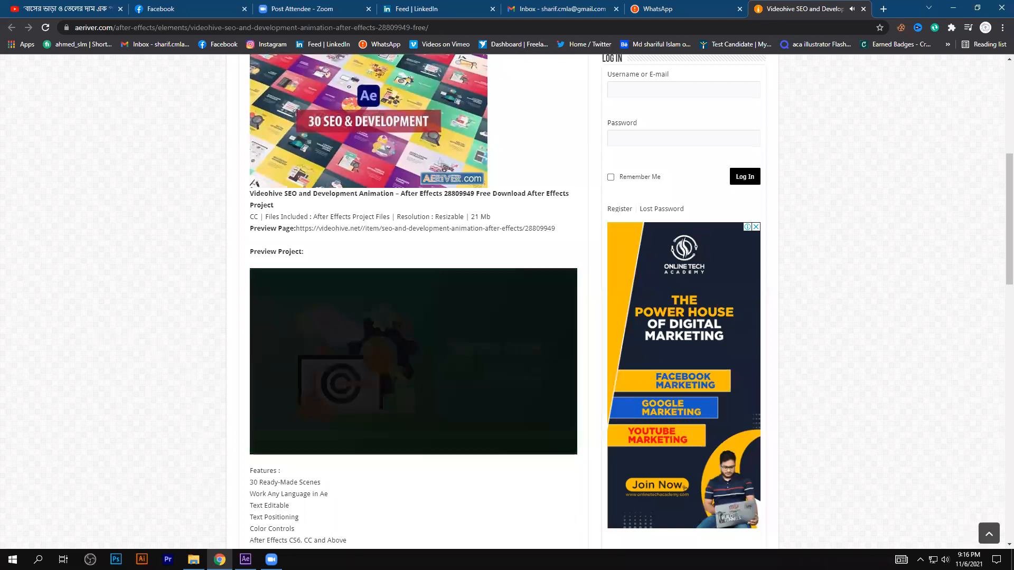
Switch to File Explorer, watch the Interior Product Promo video from the USB drive, and close the player
{"action": "key", "text": "alt+Tab"}
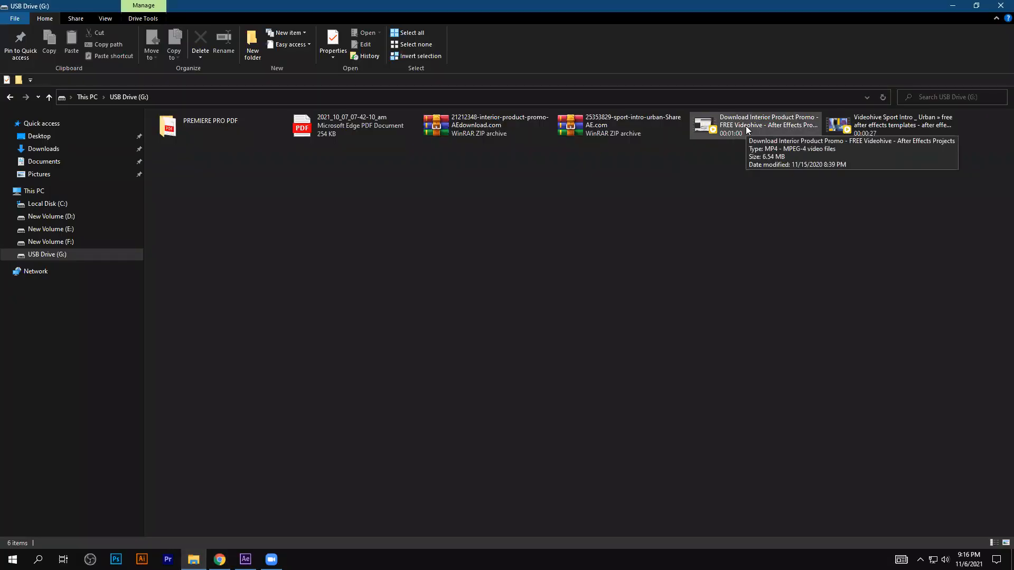
{"action": "double_click", "coordinate": [746, 129]}
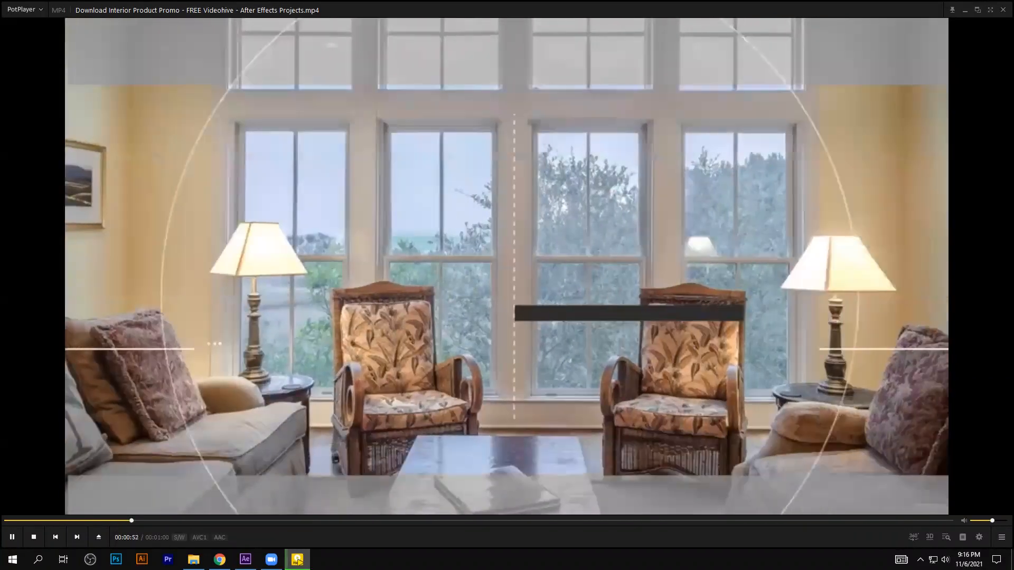
{"action": "key", "text": "Right"}
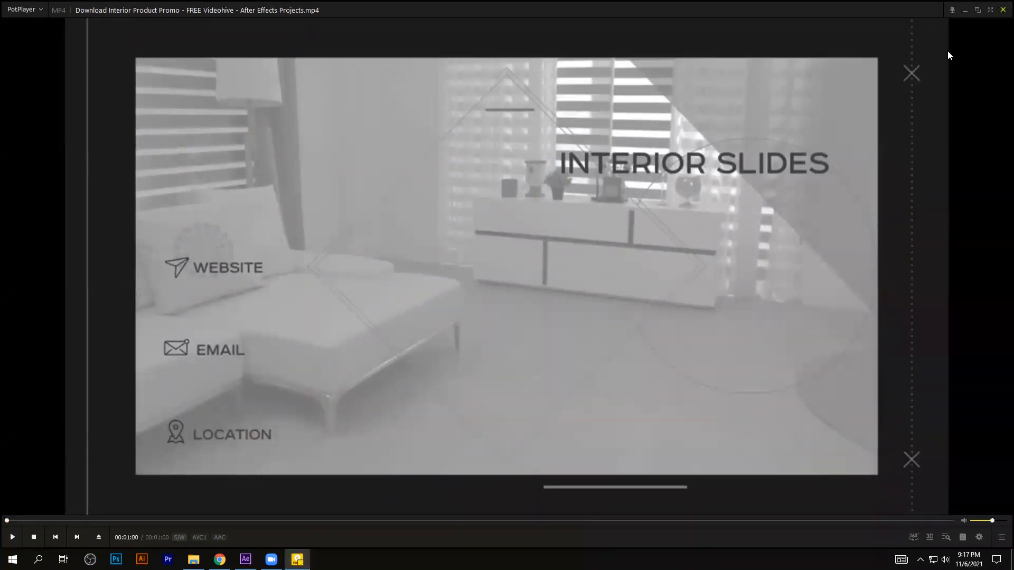
{"action": "key", "text": "alt+F4"}
Watch the Videohive Sport Intro Urban video from the USB drive and close the player
{"action": "double_click", "coordinate": [837, 129]}
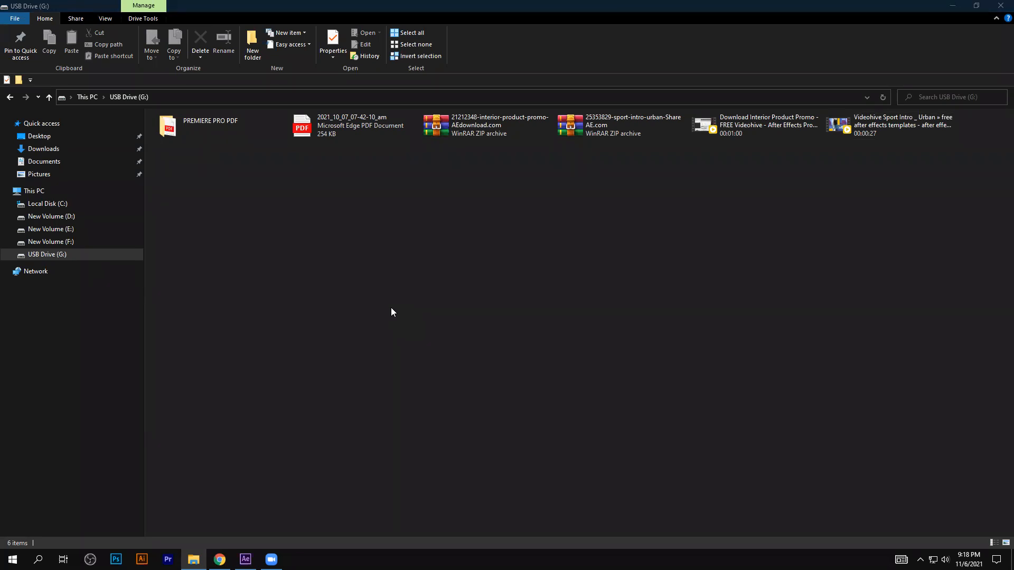
{"action": "right_click", "coordinate": [723, 199]}
{"action": "left_click", "coordinate": [742, 240]}
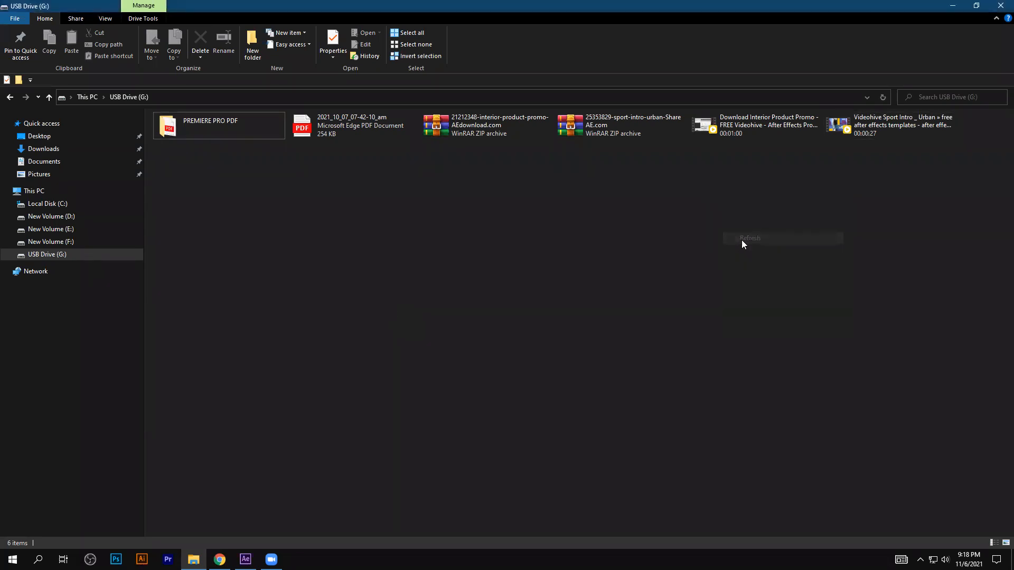
{"action": "double_click", "coordinate": [836, 136]}
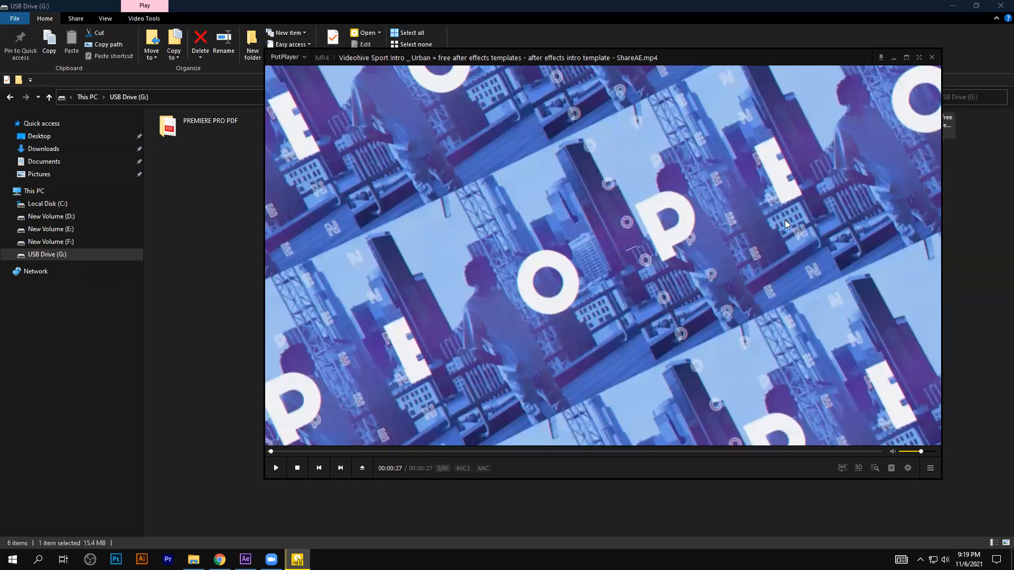
{"action": "left_click", "coordinate": [931, 57]}
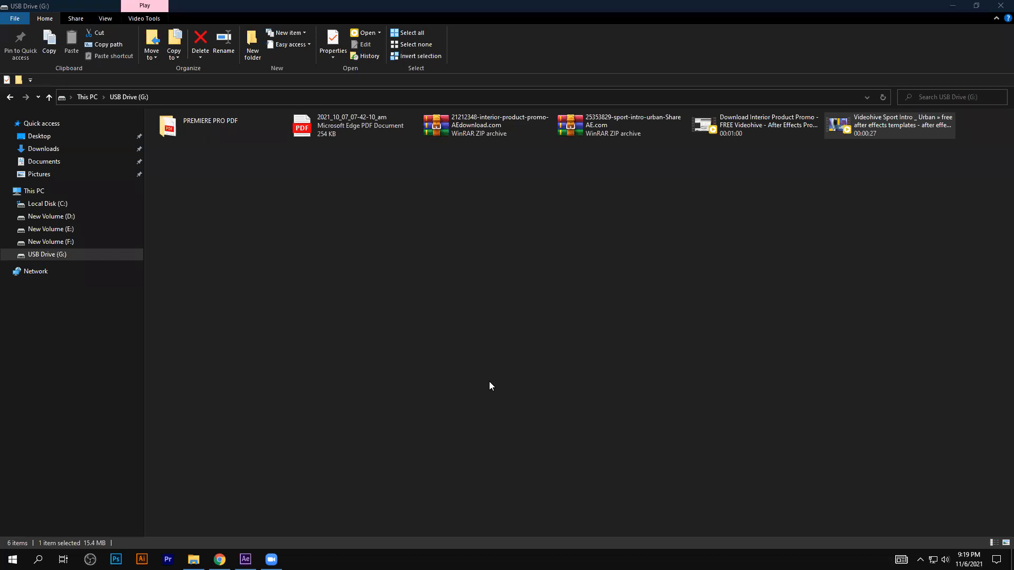
{"action": "right_click", "coordinate": [426, 330]}
{"action": "right_click", "coordinate": [393, 317]}
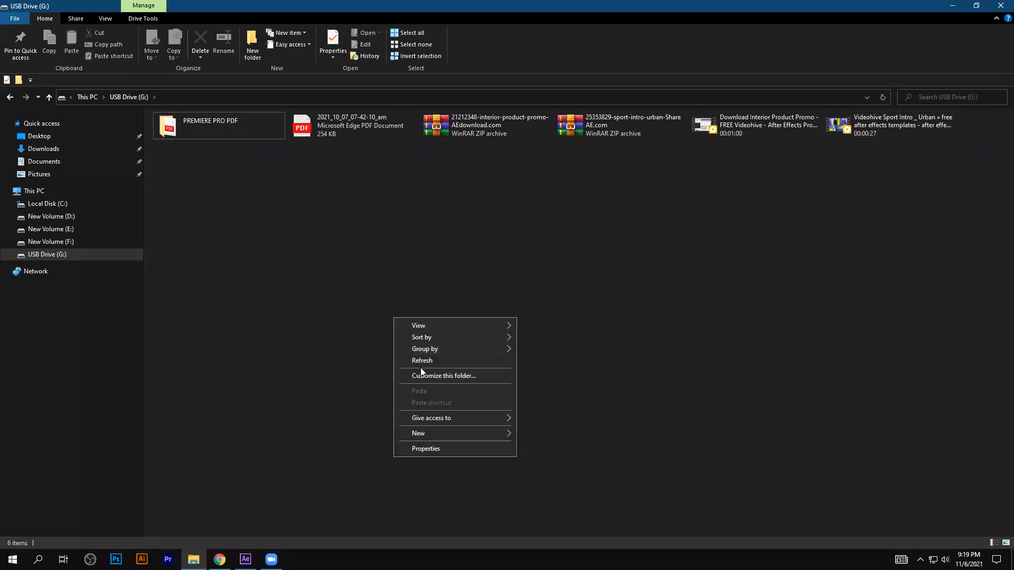
{"action": "left_click", "coordinate": [433, 361]}
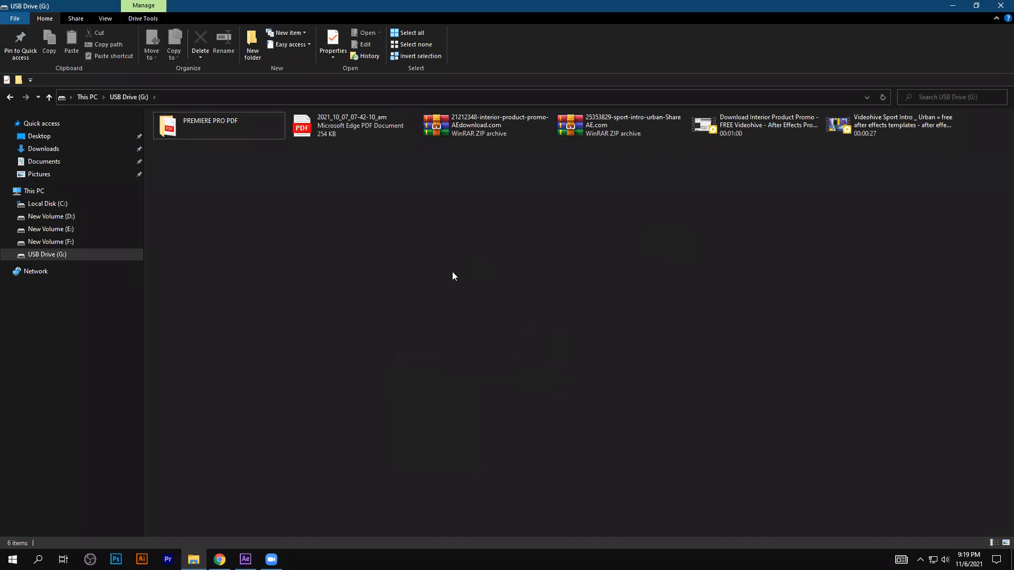
{"action": "right_click", "coordinate": [416, 344]}
{"action": "left_click", "coordinate": [434, 384]}
Pause the SEO and Development preview video in Chrome, and select the Sport Intro Urban video in File Explorer
{"action": "left_click", "coordinate": [219, 560]}
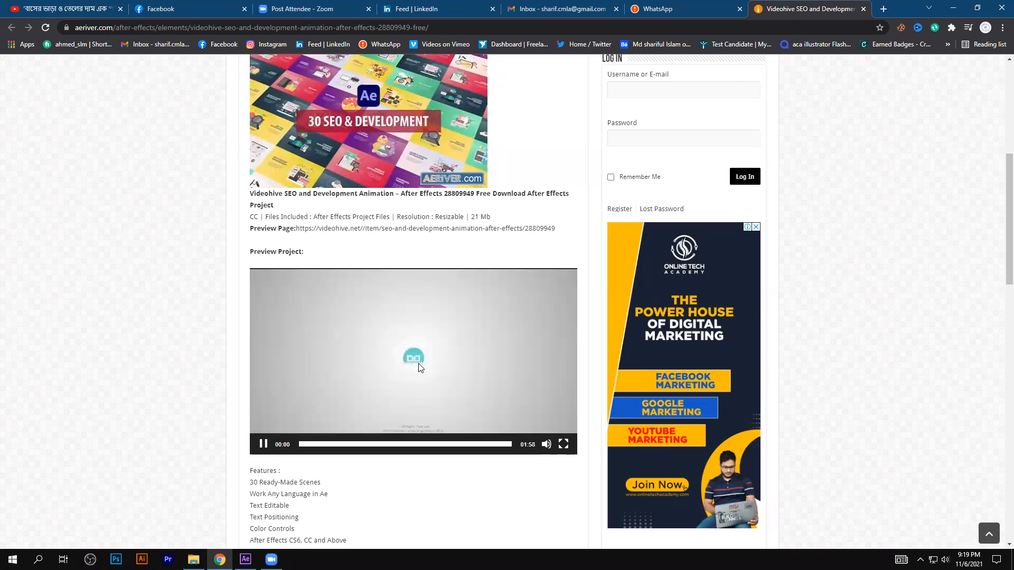
{"action": "left_click", "coordinate": [263, 445]}
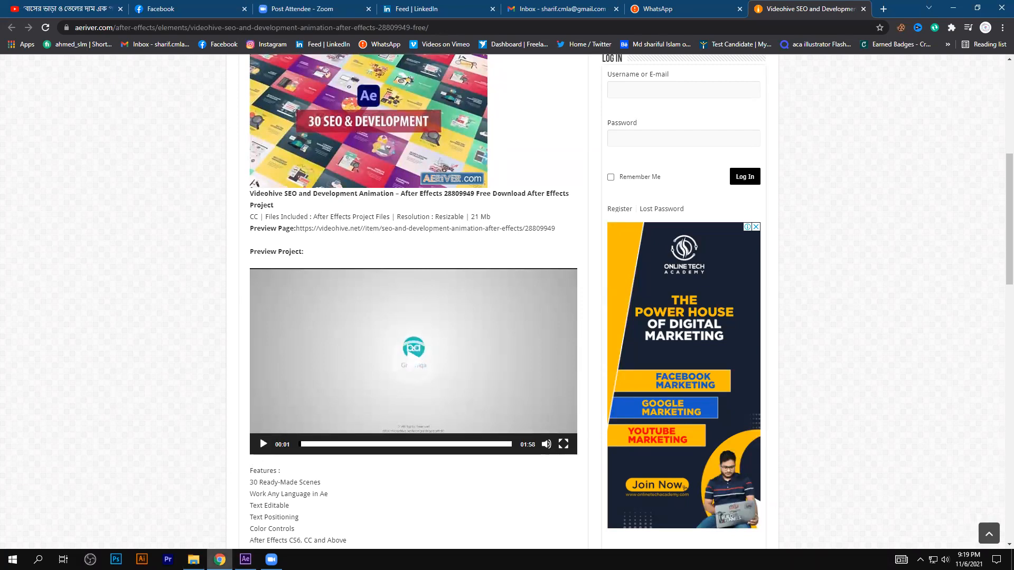
{"action": "left_click", "coordinate": [194, 560]}
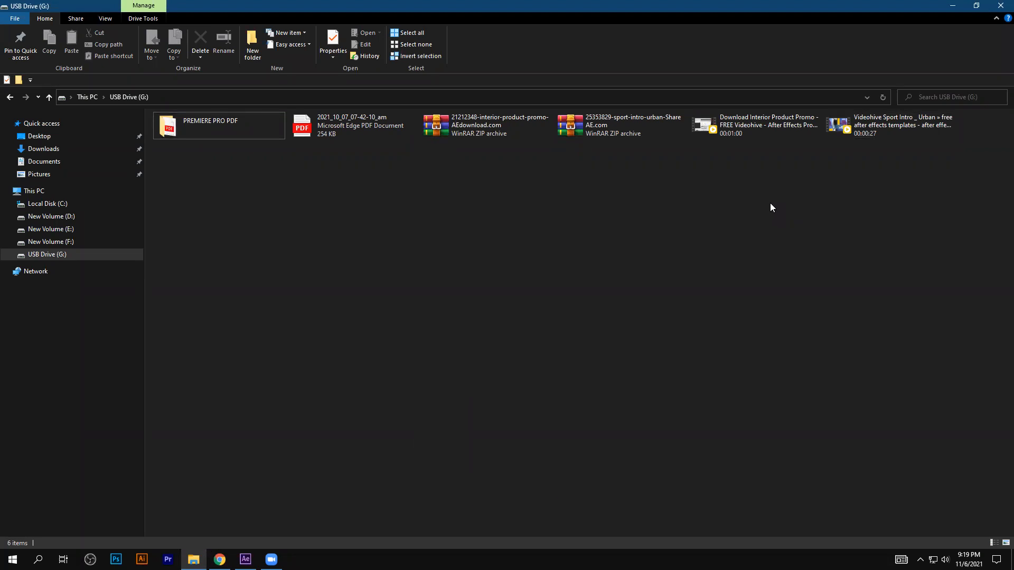
{"action": "left_click", "coordinate": [850, 126]}
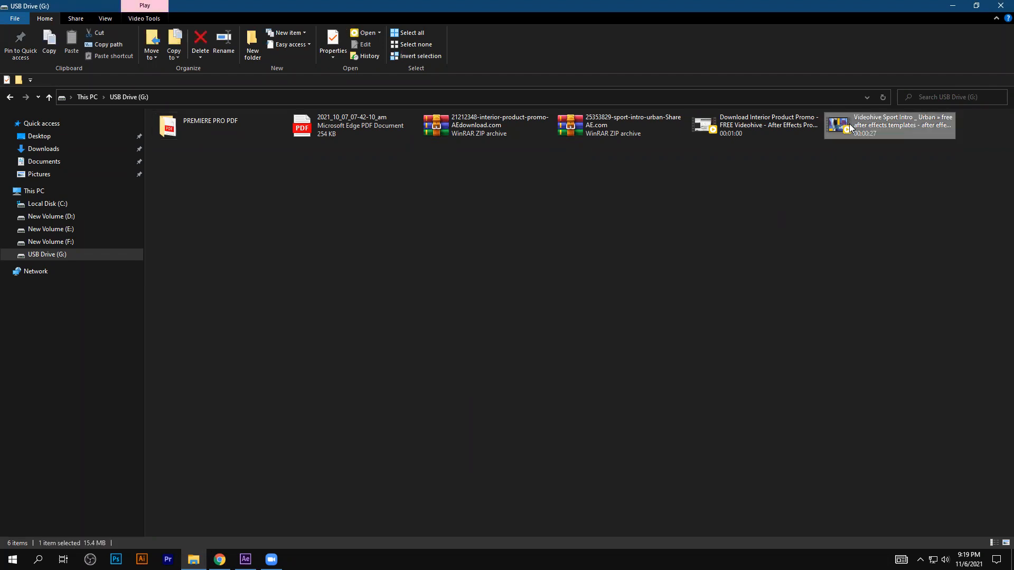
Play the Videohive Sport Intro Urban video again from the USB drive and close the player
{"action": "double_click", "coordinate": [850, 127]}
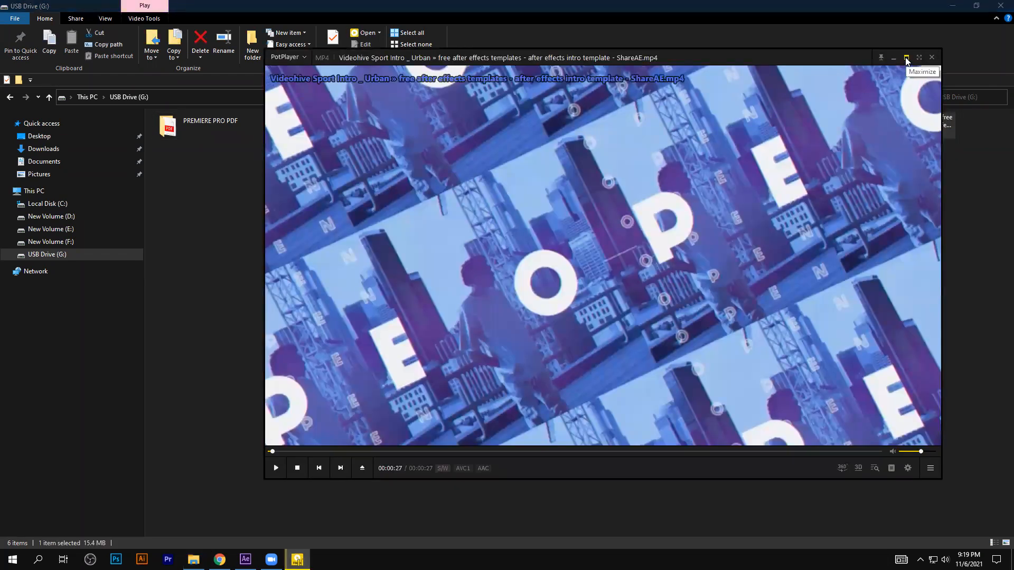
{"action": "left_click", "coordinate": [885, 184]}
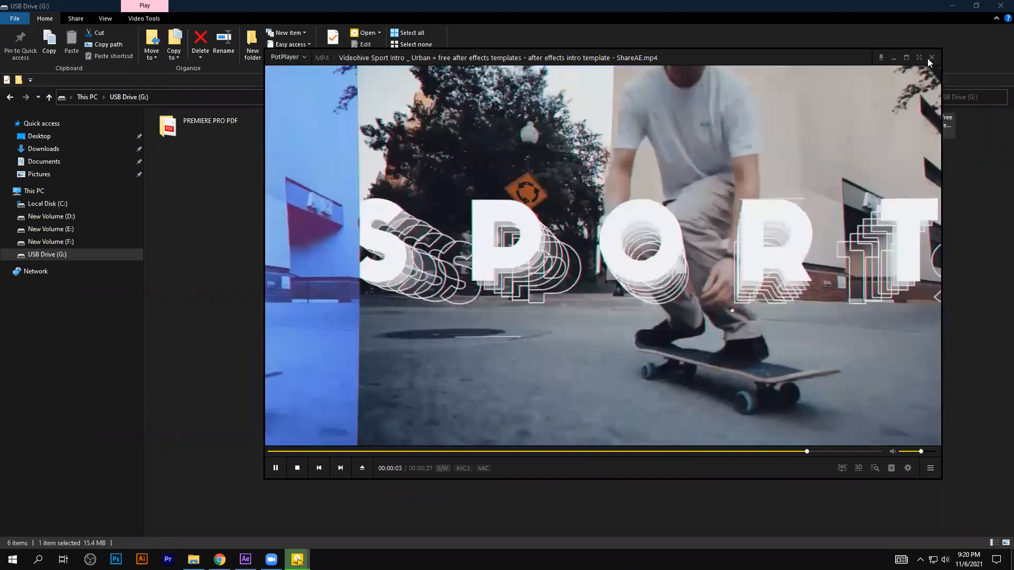
{"action": "left_click", "coordinate": [932, 57]}
{"action": "left_click", "coordinate": [444, 341]}
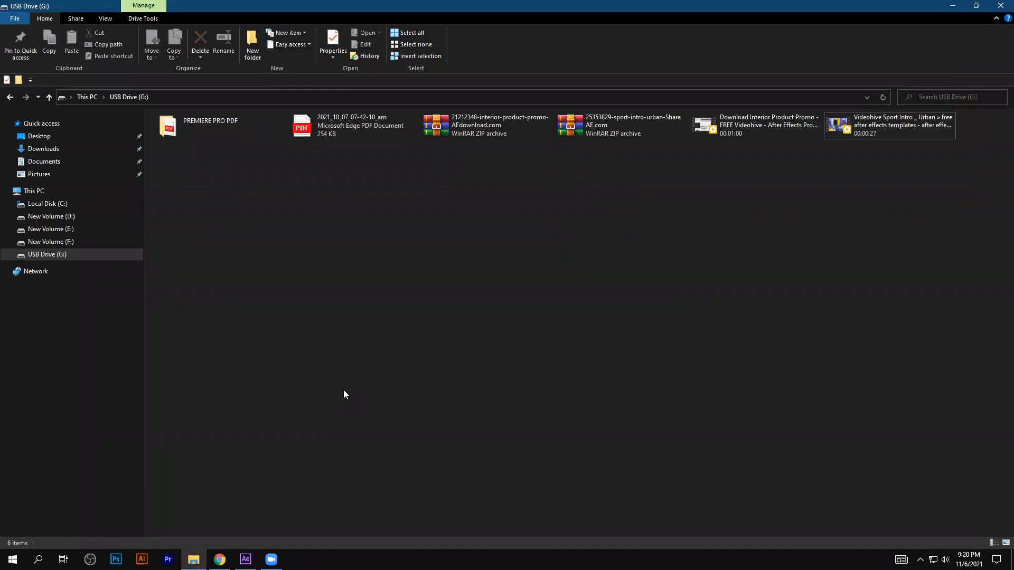
Refresh the USB drive folder and extract the 25353829-sport-intro-urban-ShareAE.com archive in place
{"action": "right_click", "coordinate": [401, 365]}
{"action": "right_click", "coordinate": [446, 288]}
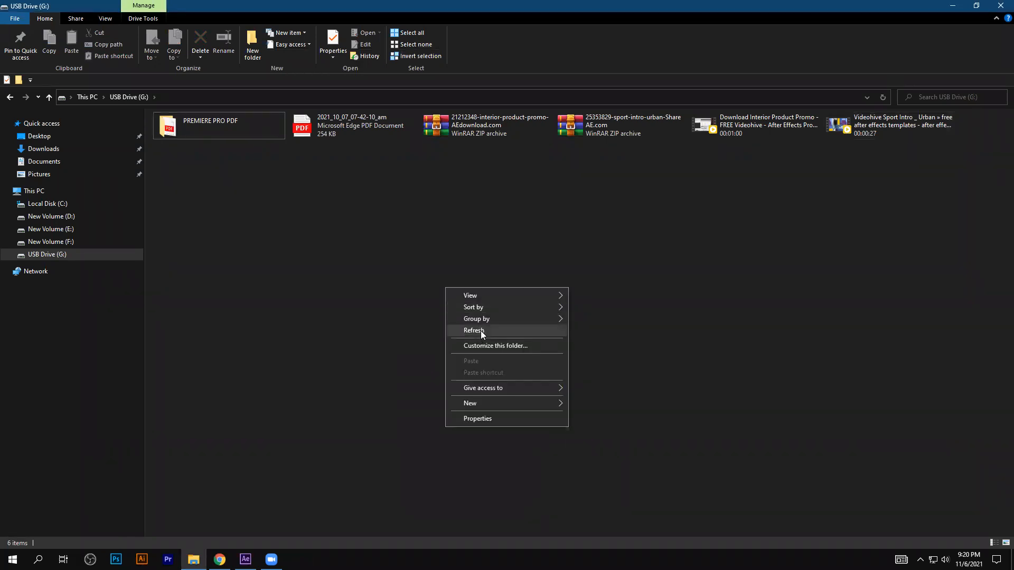
{"action": "left_click", "coordinate": [480, 331]}
{"action": "right_click", "coordinate": [588, 128]}
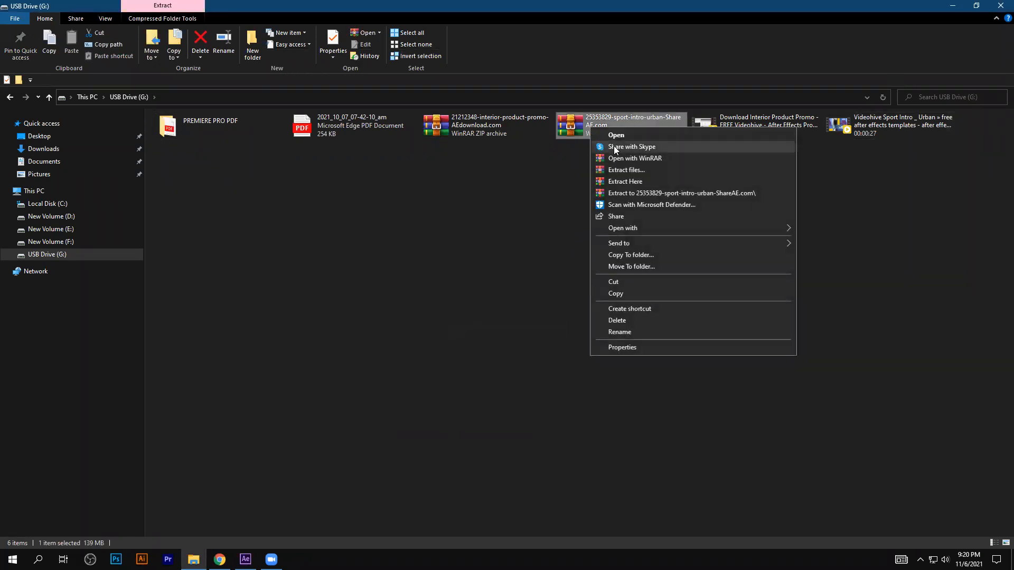
{"action": "left_click", "coordinate": [641, 182]}
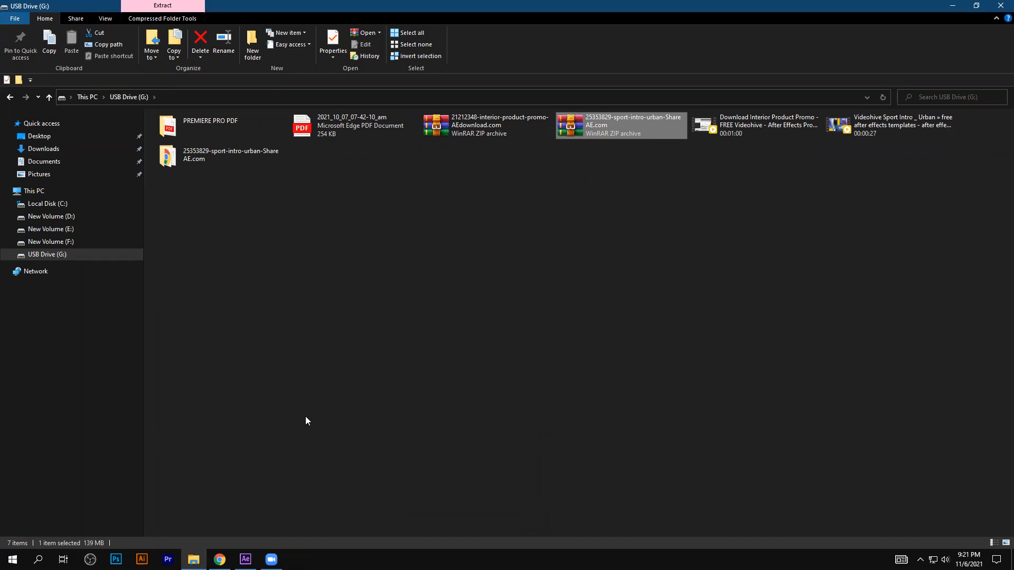
{"action": "left_click", "coordinate": [304, 352]}
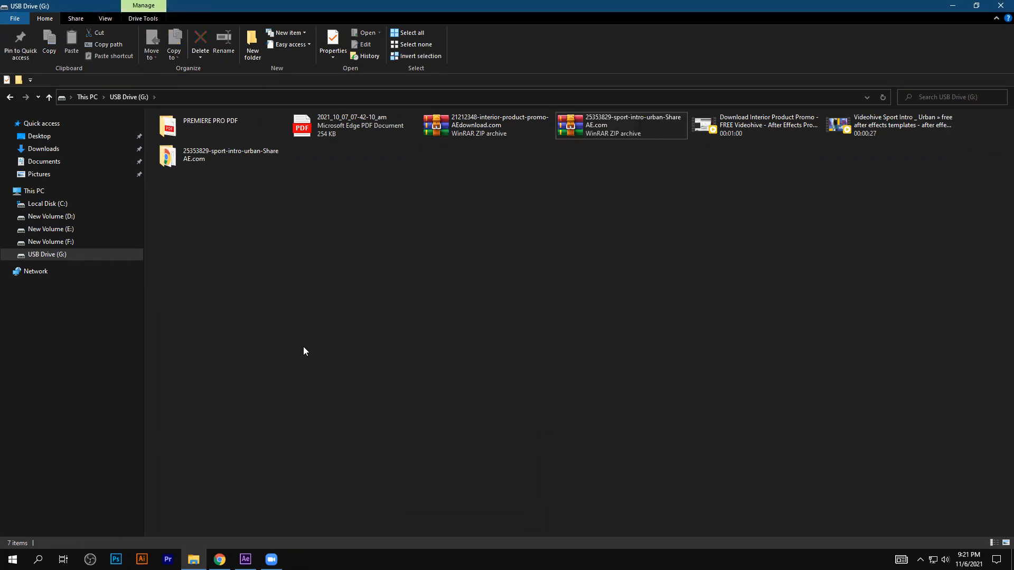
Open the extracted sport-intro-urban folder and unpack its inner ZIP archive in the same folder
{"action": "double_click", "coordinate": [206, 155]}
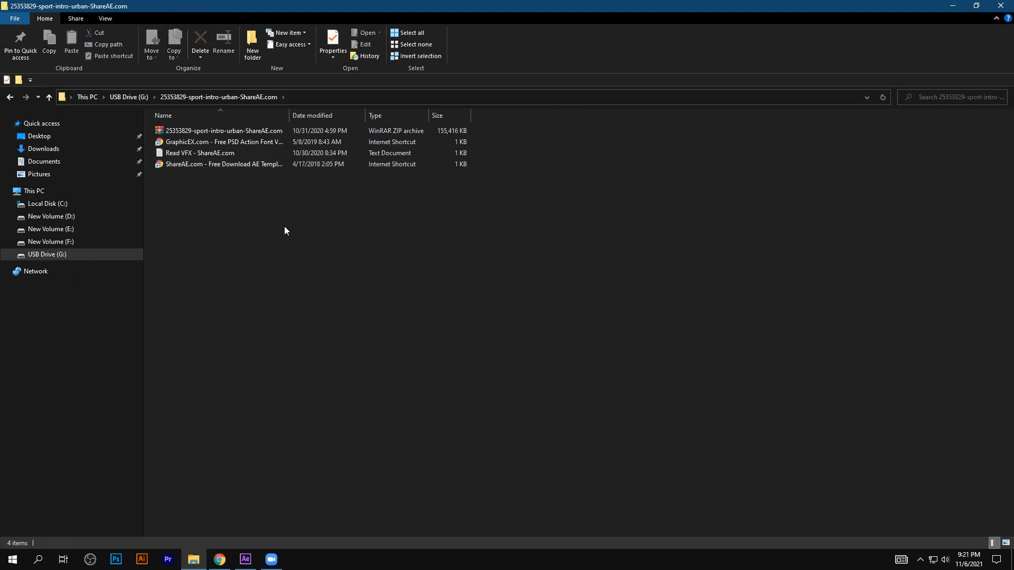
{"action": "right_click", "coordinate": [237, 129]}
{"action": "left_click", "coordinate": [267, 183]}
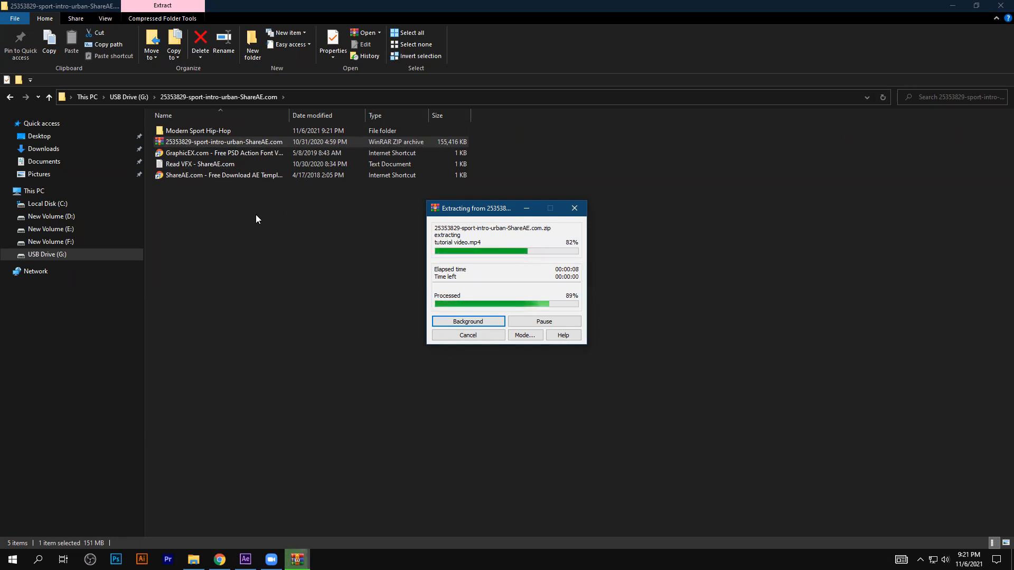
Open the Modern Sport Hip-Hop project from its extracted folder in After Effects, accepting the version conversion and dismissing the missing-fonts warning
{"action": "double_click", "coordinate": [199, 130]}
{"action": "double_click", "coordinate": [225, 165]}
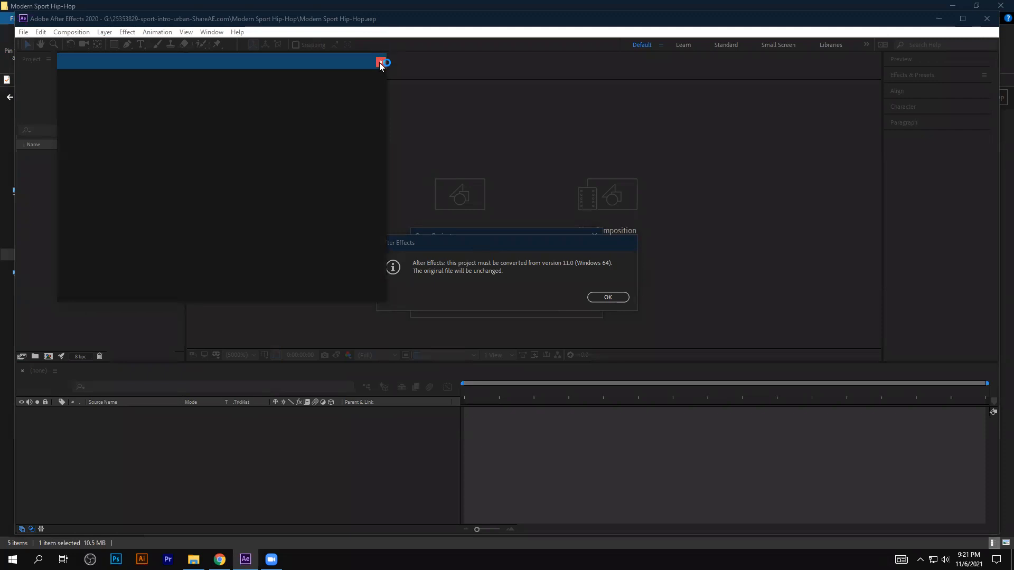
{"action": "left_click", "coordinate": [600, 301]}
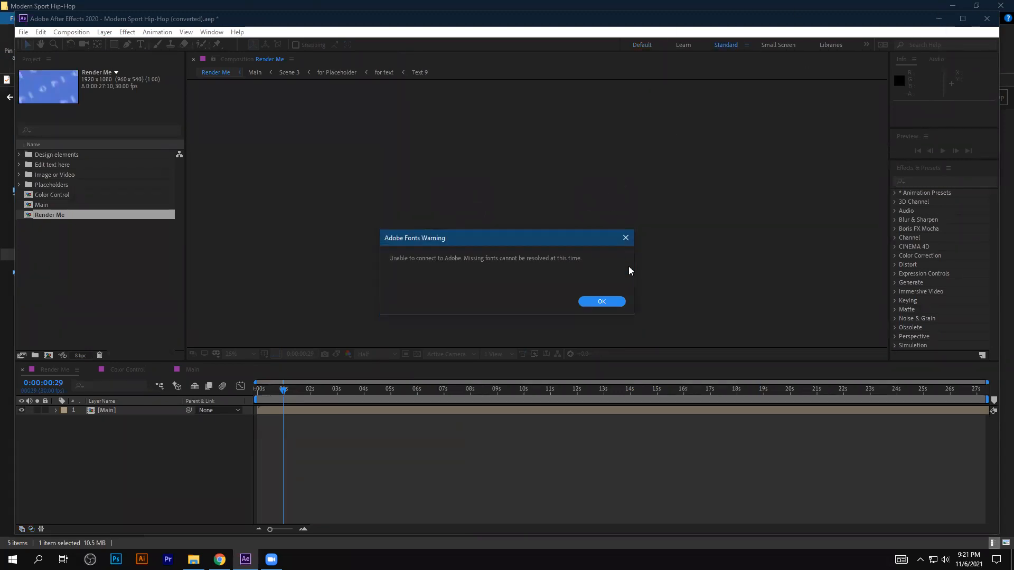
{"action": "left_click", "coordinate": [602, 304]}
{"action": "left_click", "coordinate": [626, 368]}
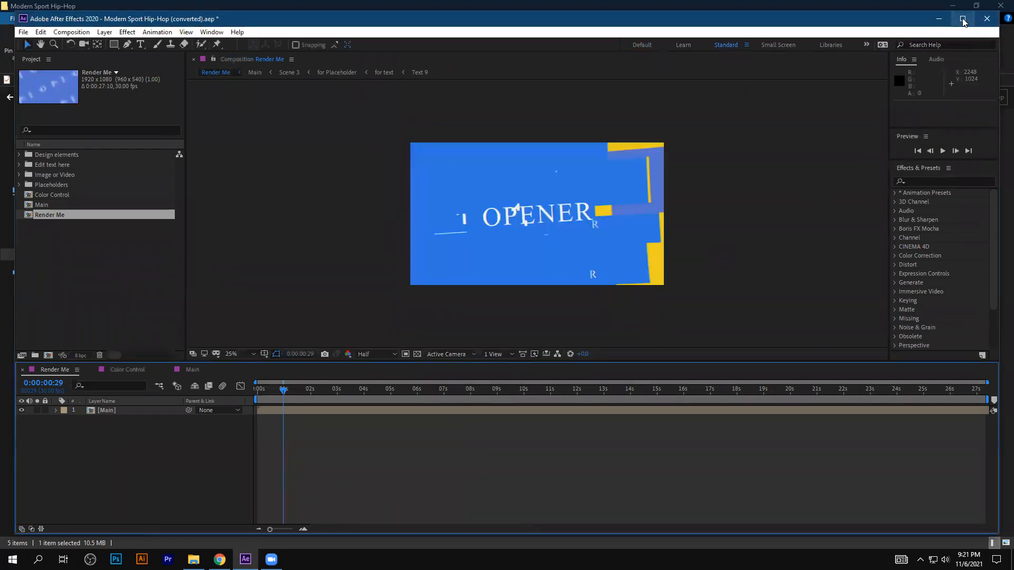
Maximize After Effects, set the Render Me preview to Quarter resolution fitted to the viewer, and scrub its timeline to 0:00:07:24
{"action": "left_click", "coordinate": [963, 19]}
{"action": "left_click_drag", "start_coordinate": [269, 395], "coordinate": [332, 454]}
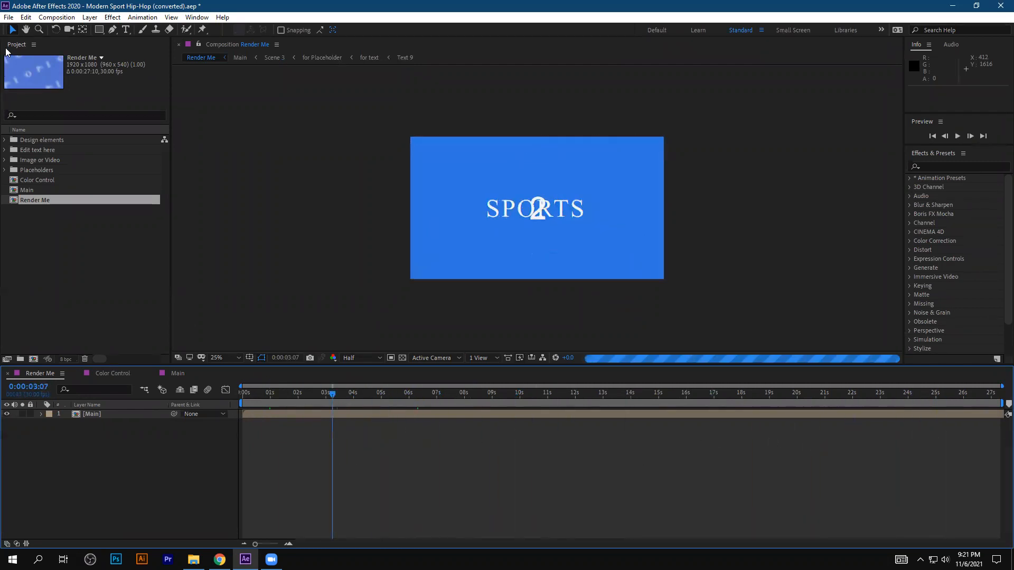
{"action": "left_click", "coordinate": [352, 358]}
{"action": "left_click", "coordinate": [362, 423]}
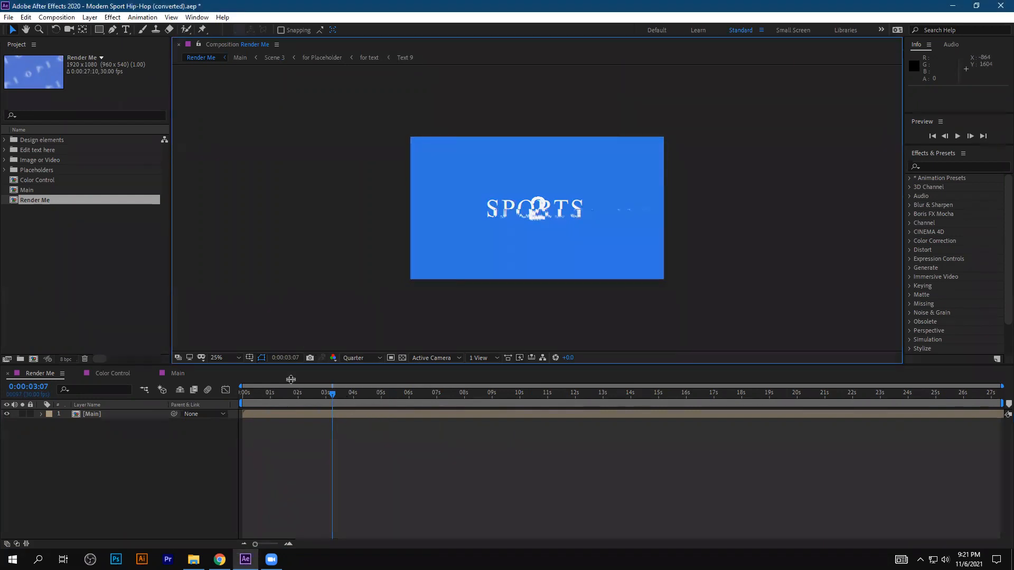
{"action": "left_click", "coordinate": [224, 359]}
{"action": "left_click", "coordinate": [251, 182]}
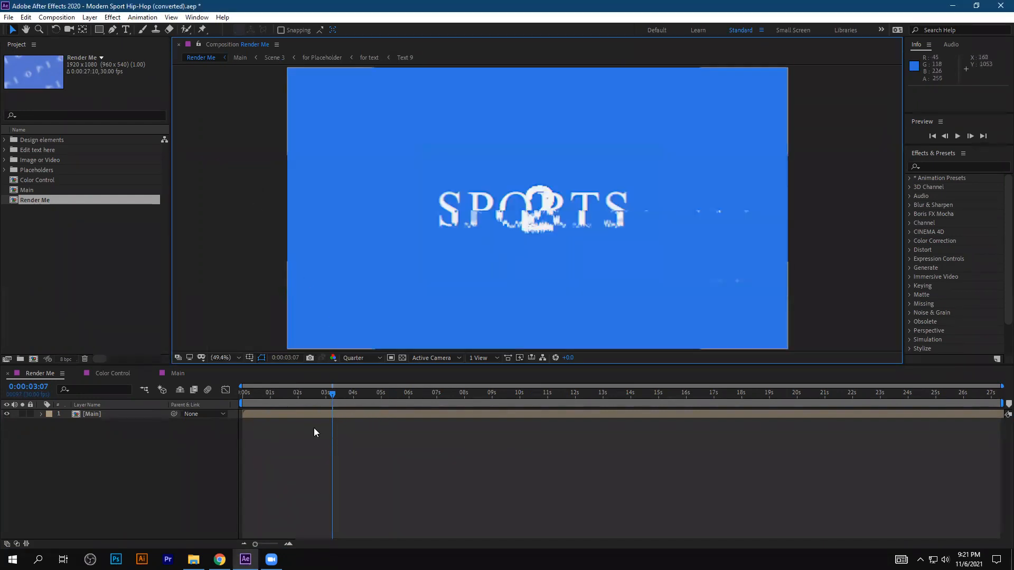
{"action": "left_click_drag", "start_coordinate": [263, 399], "coordinate": [146, 489]}
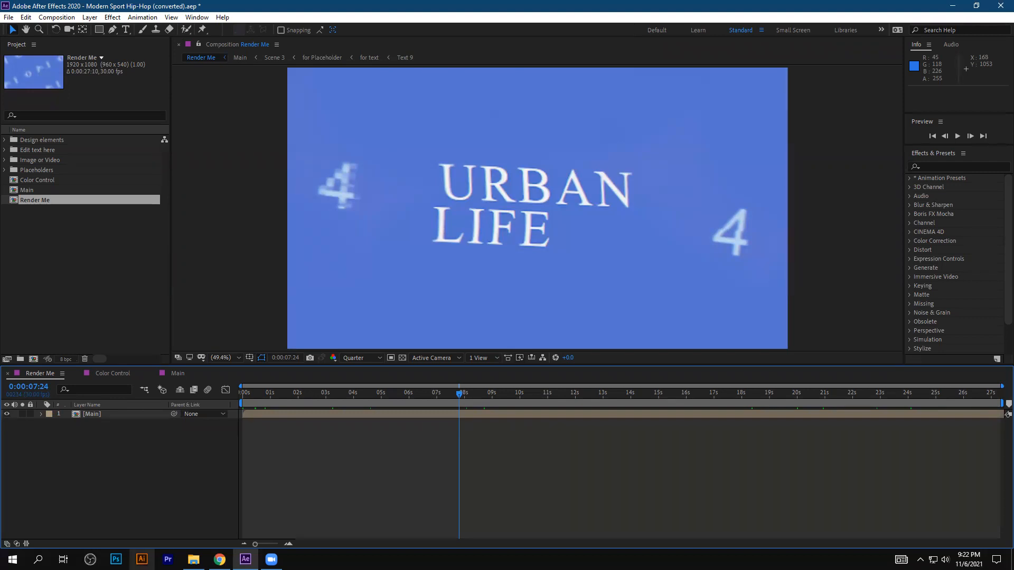
Launch Illustrator and close the floating GMetrix AE LITA panel in After Effects
{"action": "left_click", "coordinate": [142, 559]}
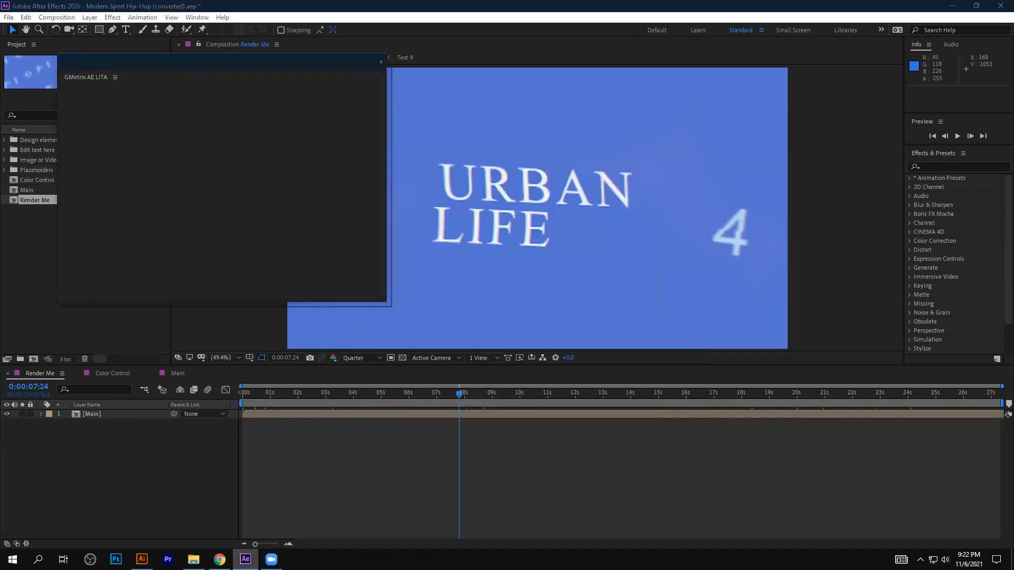
{"action": "left_click", "coordinate": [380, 62]}
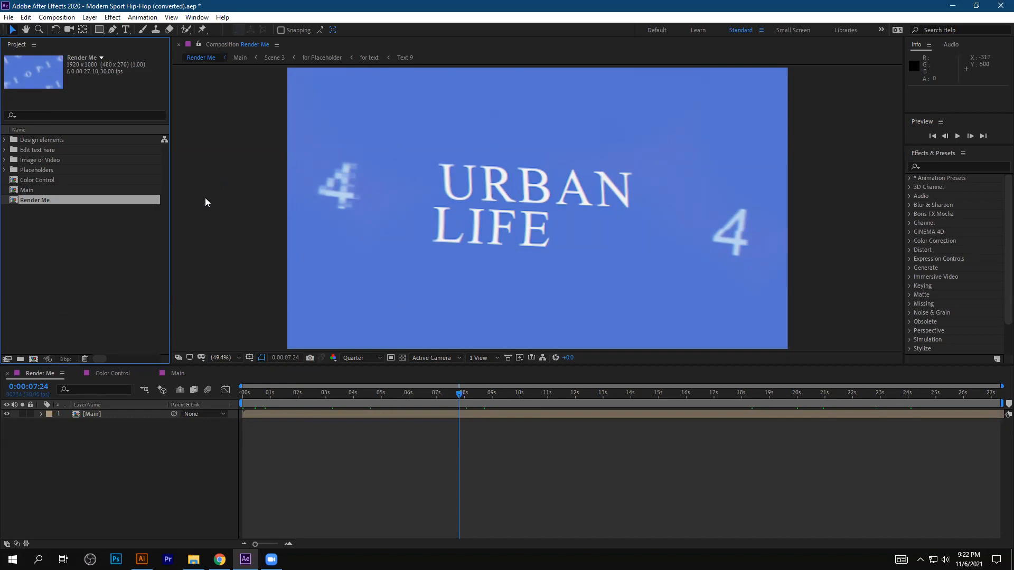
Switch to Illustrator and create a new blank landscape document with the preset settings
{"action": "left_click", "coordinate": [141, 559]}
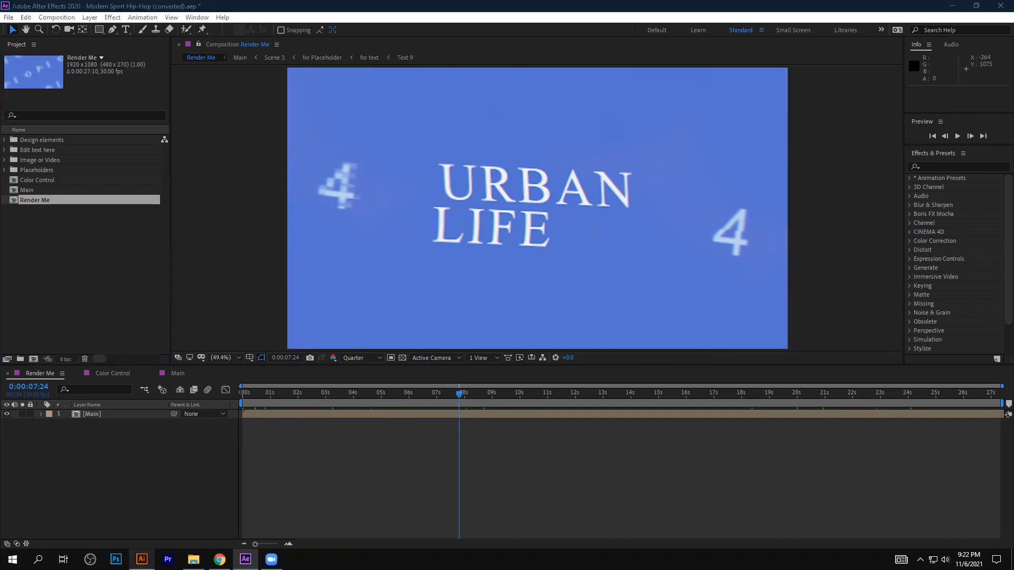
{"action": "left_click", "coordinate": [52, 7]}
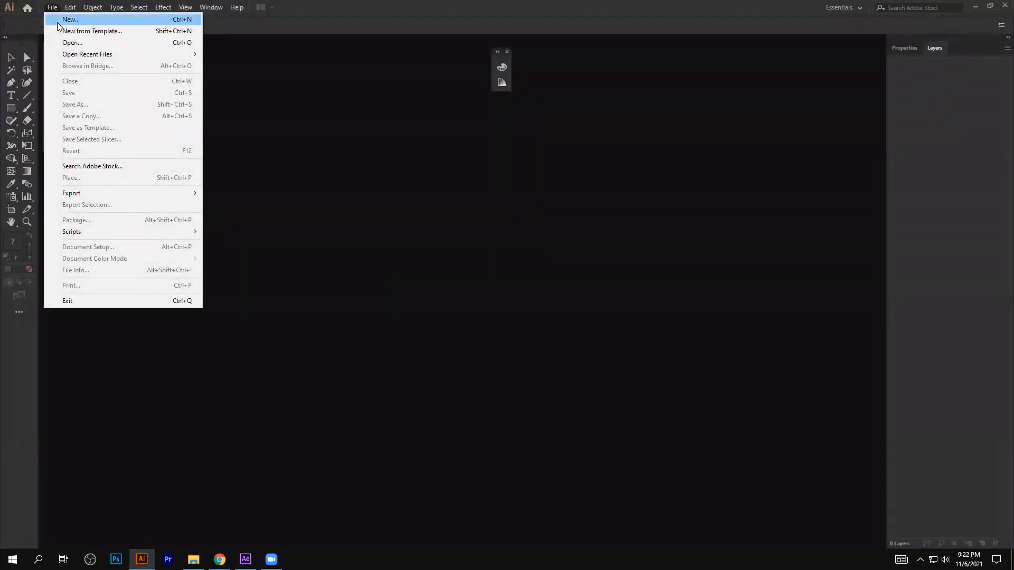
{"action": "left_click", "coordinate": [79, 19]}
{"action": "left_click", "coordinate": [655, 439]}
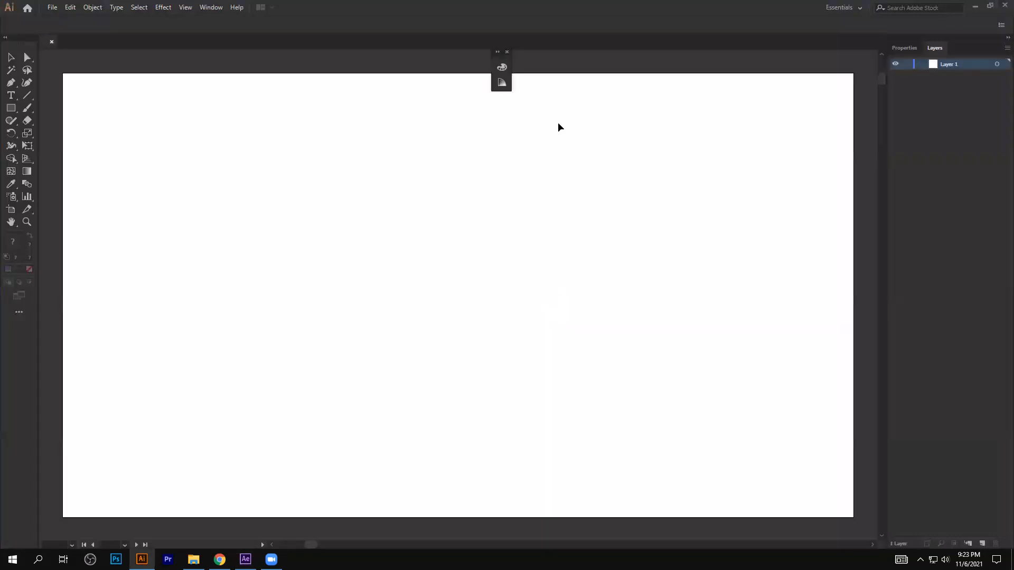
Tidy the Illustrator workspace by closing the floating color panel, collapsing the tools to one column and showing the document properties
{"action": "left_click", "coordinate": [507, 51]}
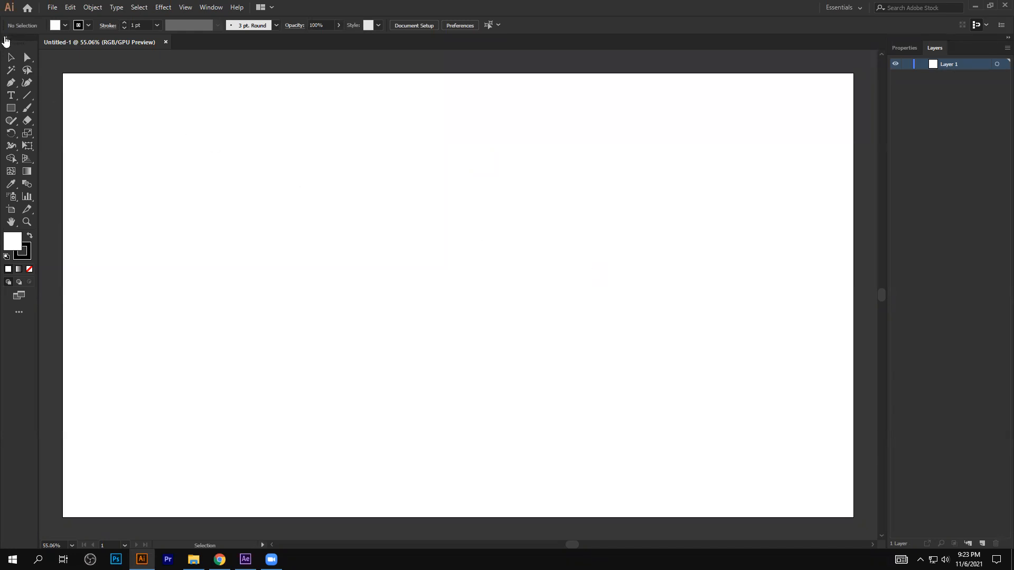
{"action": "left_click", "coordinate": [6, 39]}
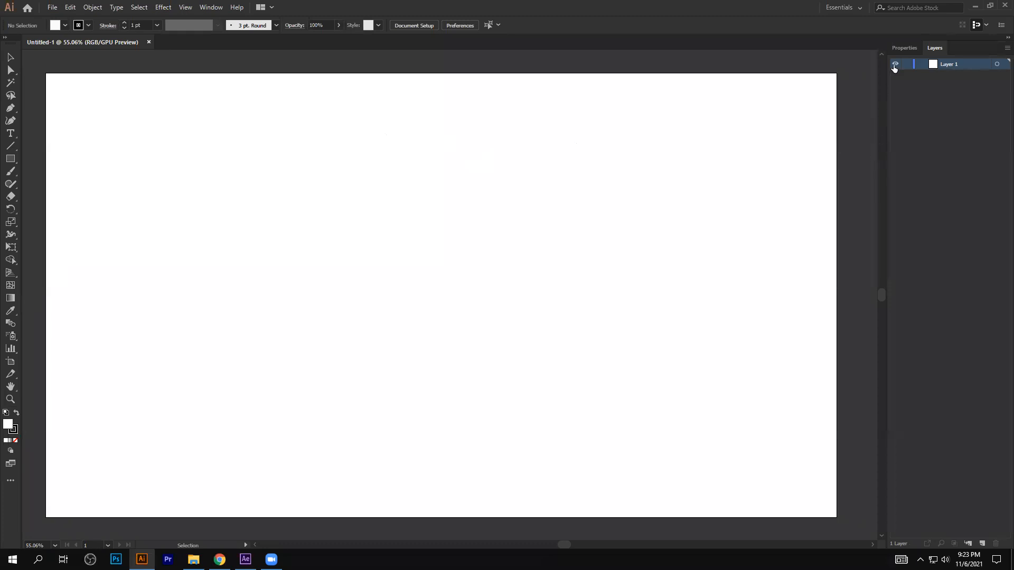
{"action": "left_click", "coordinate": [899, 48]}
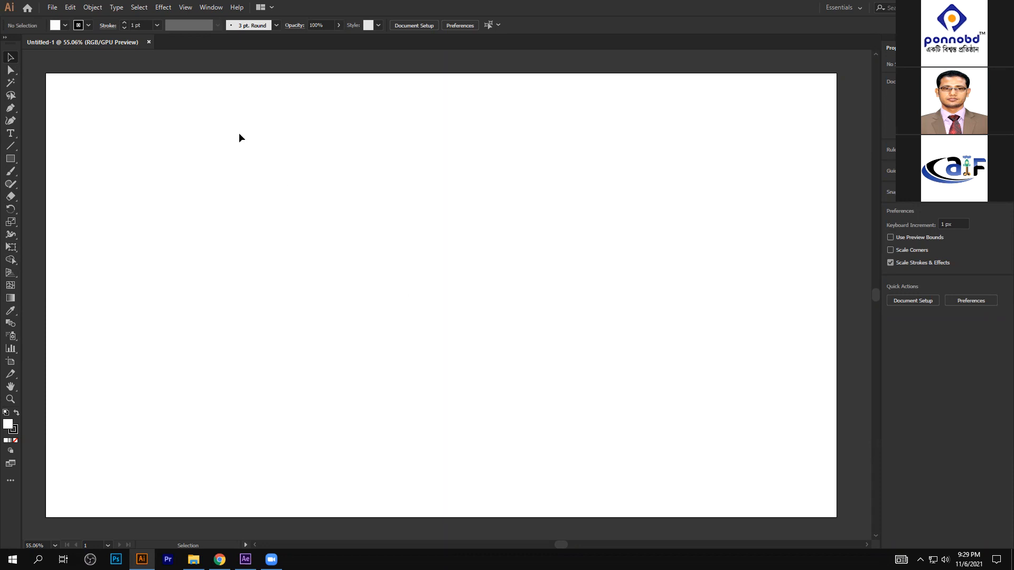
{"action": "left_click", "coordinate": [211, 7]}
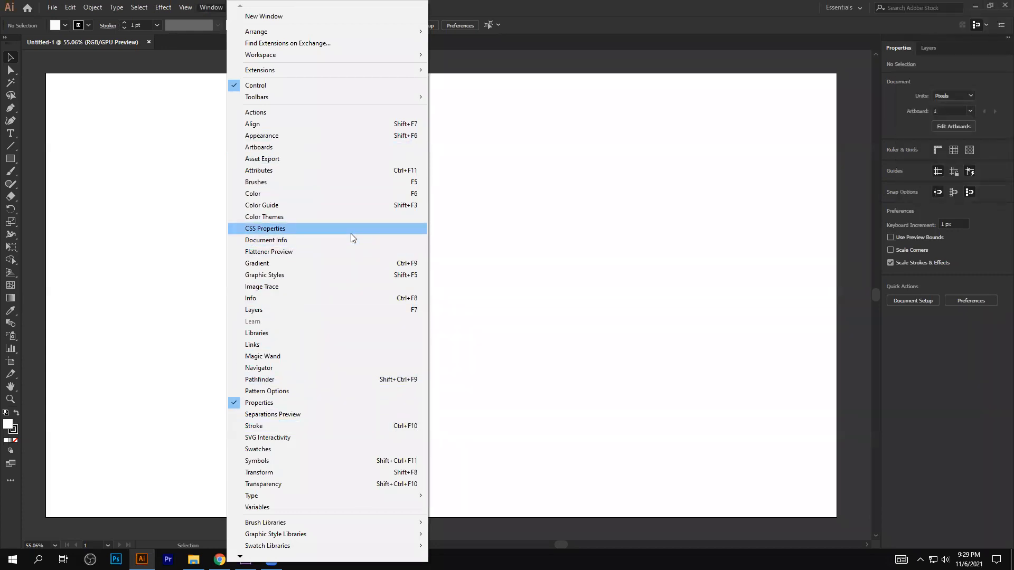
{"action": "left_click", "coordinate": [596, 216]}
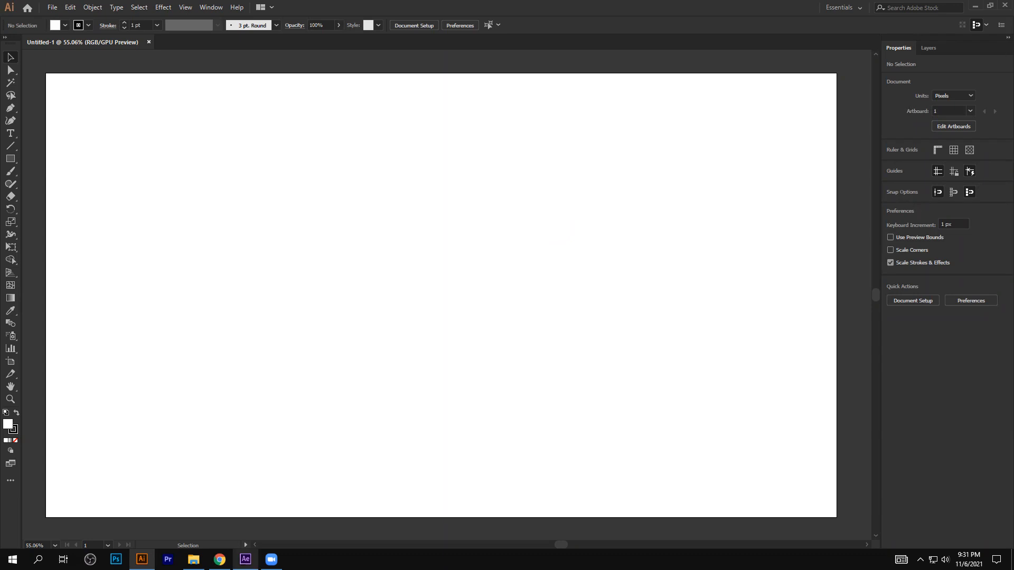
Switch back to After Effects and close the floating GMetrix panel
{"action": "left_click", "coordinate": [246, 560]}
{"action": "left_click", "coordinate": [382, 63]}
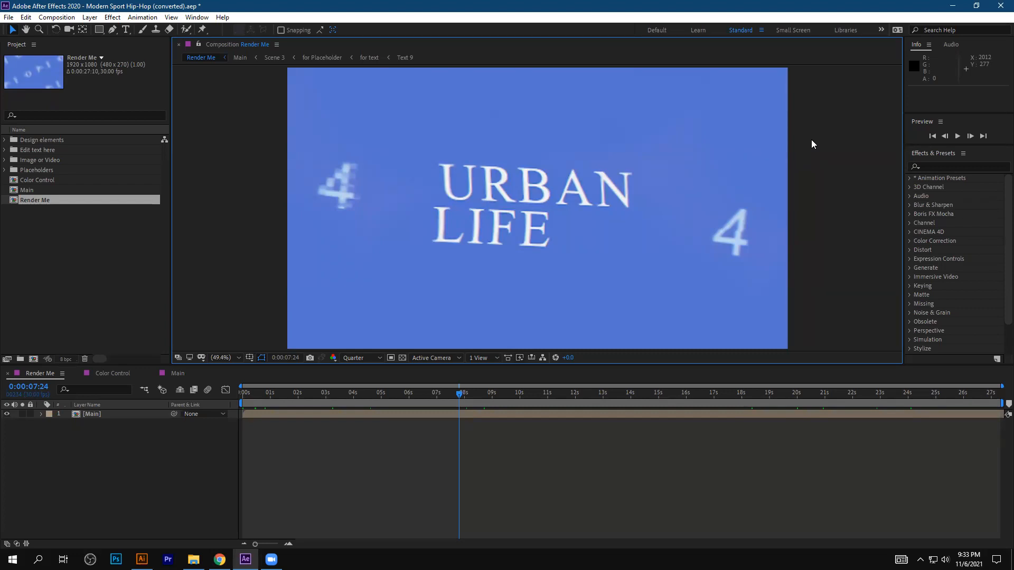
Launch Premiere Pro and create a new project named Untitled with the default settings
{"action": "left_click", "coordinate": [168, 559]}
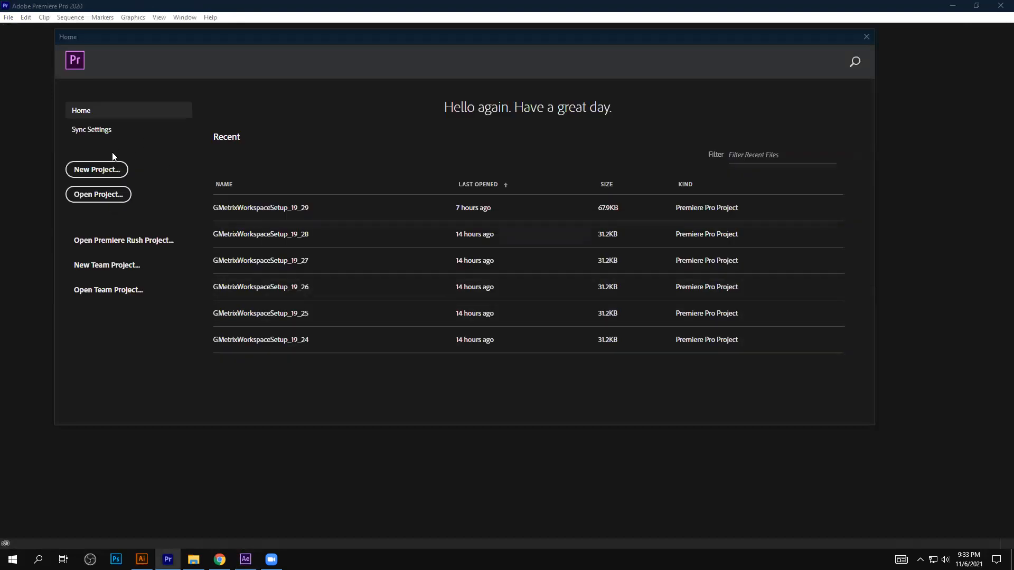
{"action": "left_click", "coordinate": [100, 171]}
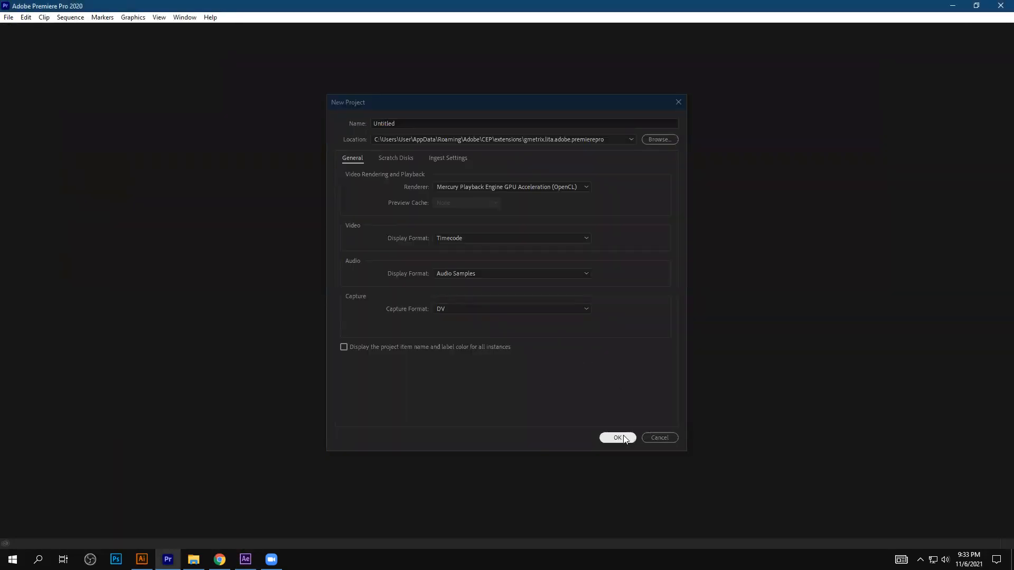
{"action": "left_click", "coordinate": [617, 437]}
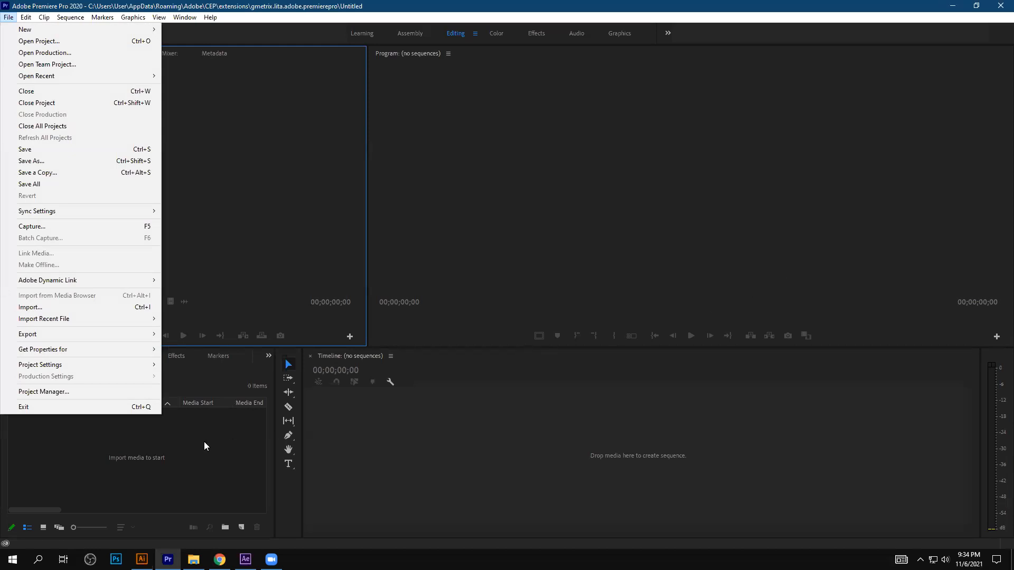
Import the Videohive Sport Intro Urban video from the AFTER EFFECTS ACP CLASS folder on drive E
{"action": "left_click", "coordinate": [205, 447]}
{"action": "double_click", "coordinate": [205, 447]}
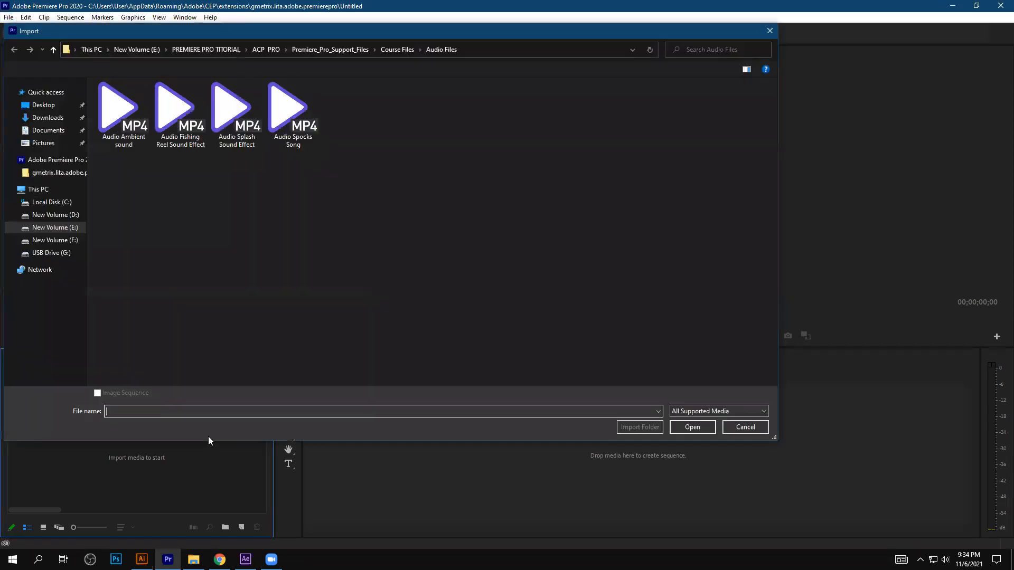
{"action": "left_click", "coordinate": [59, 229]}
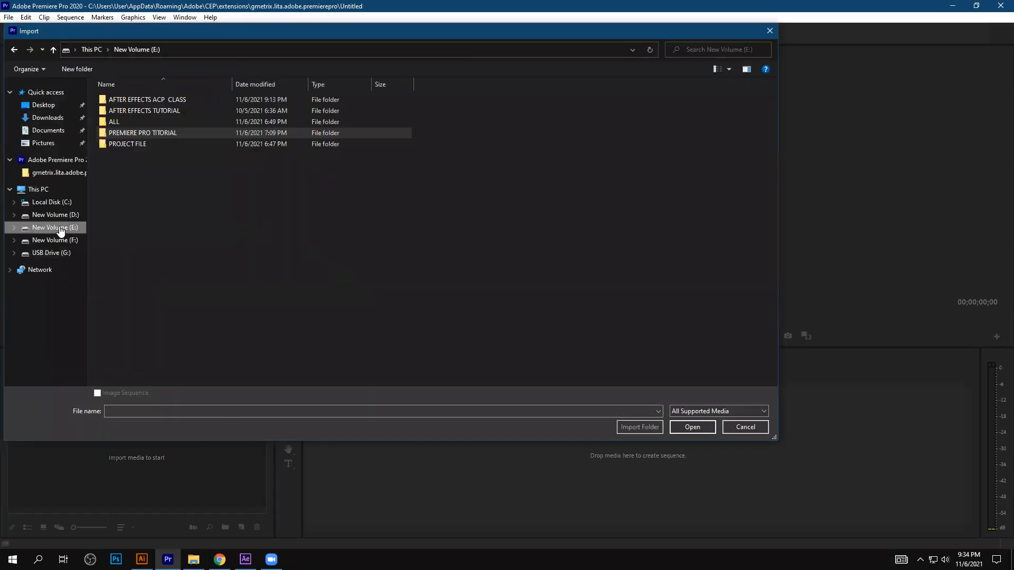
{"action": "double_click", "coordinate": [185, 99]}
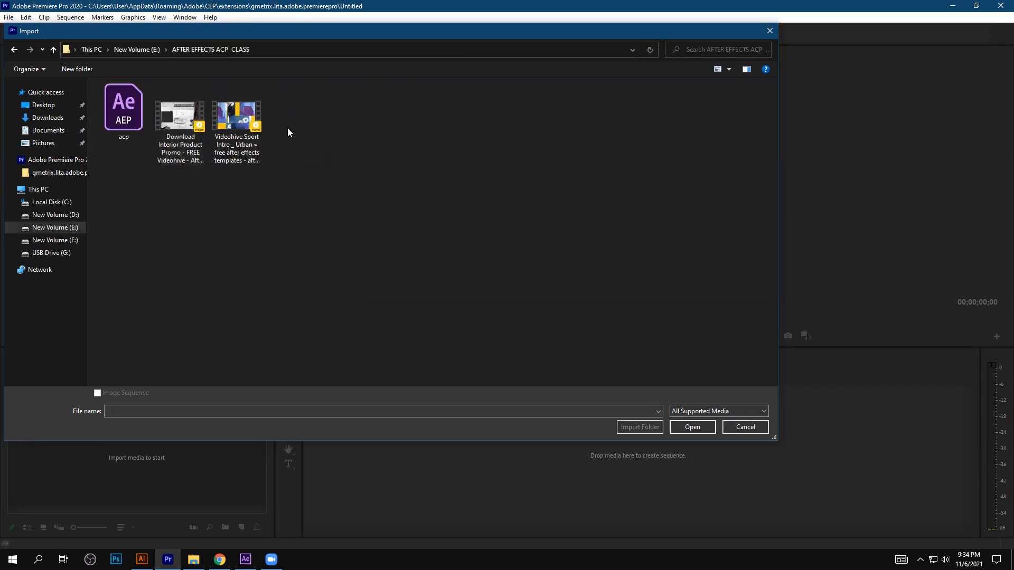
{"action": "left_click", "coordinate": [255, 151]}
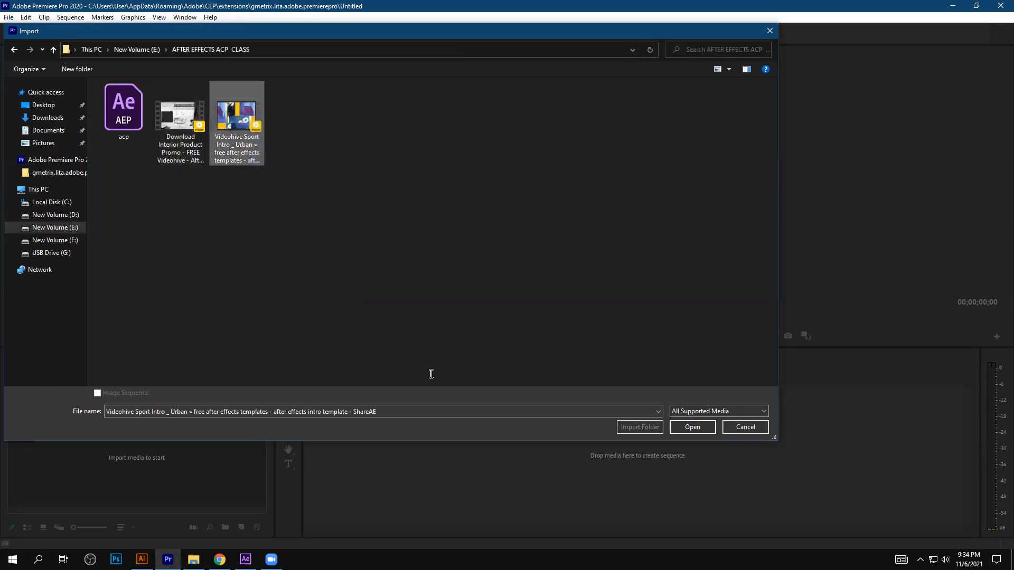
{"action": "left_click", "coordinate": [692, 427]}
Create a sequence from the imported Sport Intro Urban clip, placing it at the start of the timeline
{"action": "left_click", "coordinate": [146, 450]}
{"action": "left_click_drag", "start_coordinate": [85, 415], "coordinate": [435, 440]}
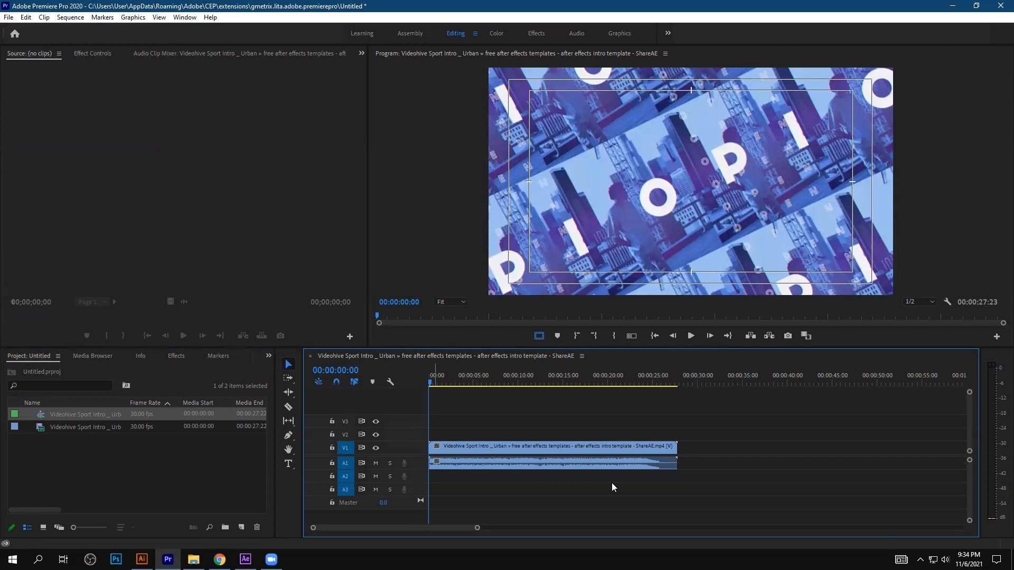
Zoom into the start of the timeline and move the playhead to 00:00:00:11 in the Sport Intro clip
{"action": "key", "text": "="}
{"action": "key", "text": "="}
{"action": "key", "text": "="}
{"action": "key", "text": "="}
{"action": "key", "text": "="}
{"action": "key", "text": "="}
{"action": "key", "text": "="}
{"action": "left_click_drag", "start_coordinate": [429, 384], "coordinate": [593, 418]}
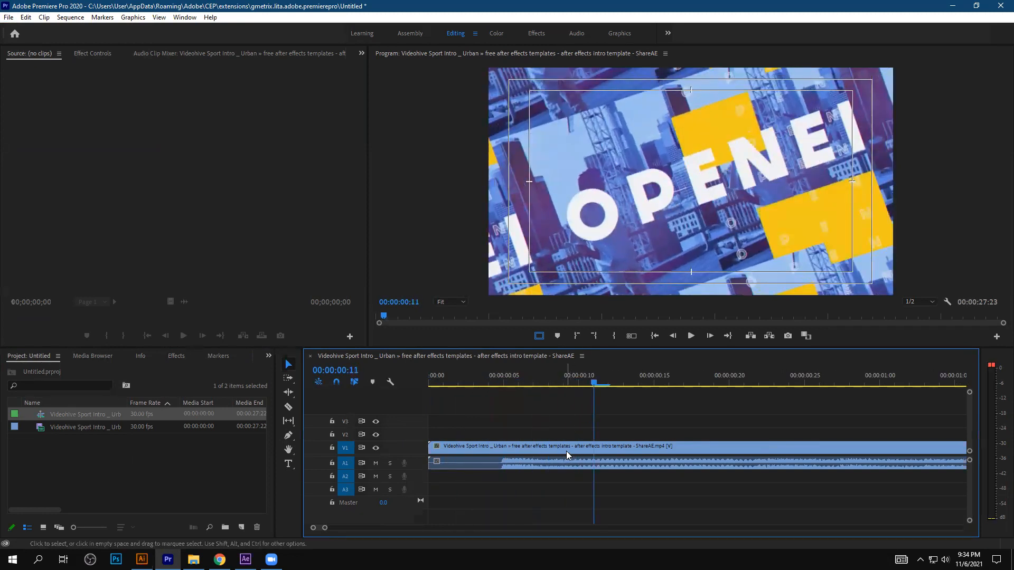
Fit the whole sequence in the timeline and play the Sport Intro clip for about two seconds
{"action": "left_click", "coordinate": [566, 451]}
{"action": "left_click", "coordinate": [554, 244]}
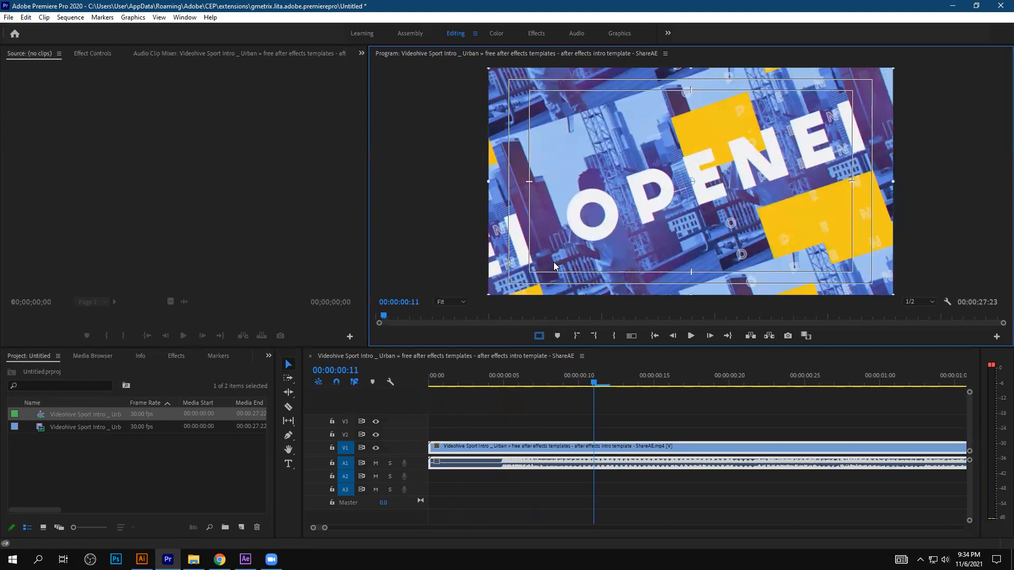
{"action": "key", "text": "alt"}
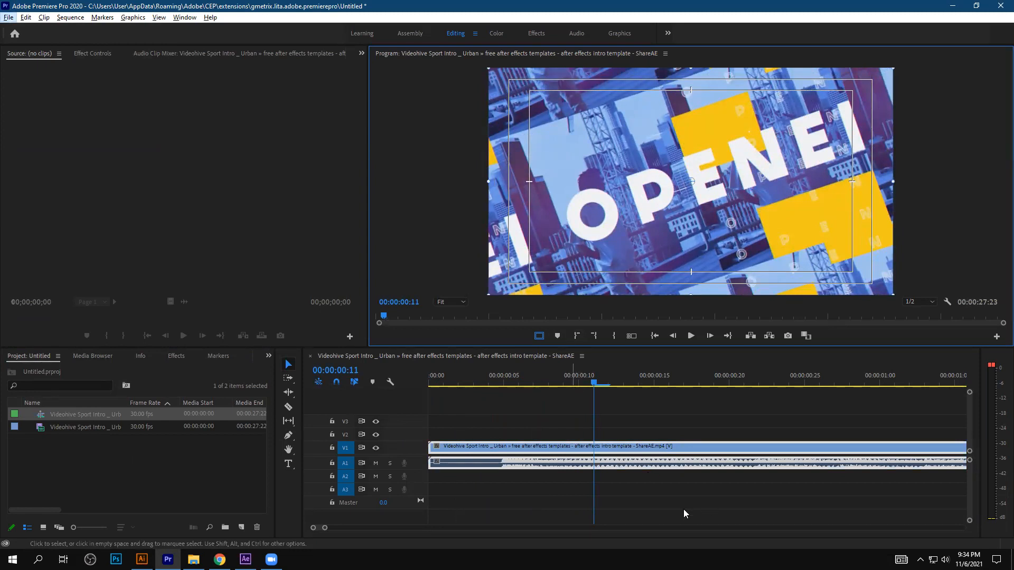
{"action": "key", "text": "alt"}
{"action": "left_click", "coordinate": [544, 494]}
{"action": "key", "text": "backslash"}
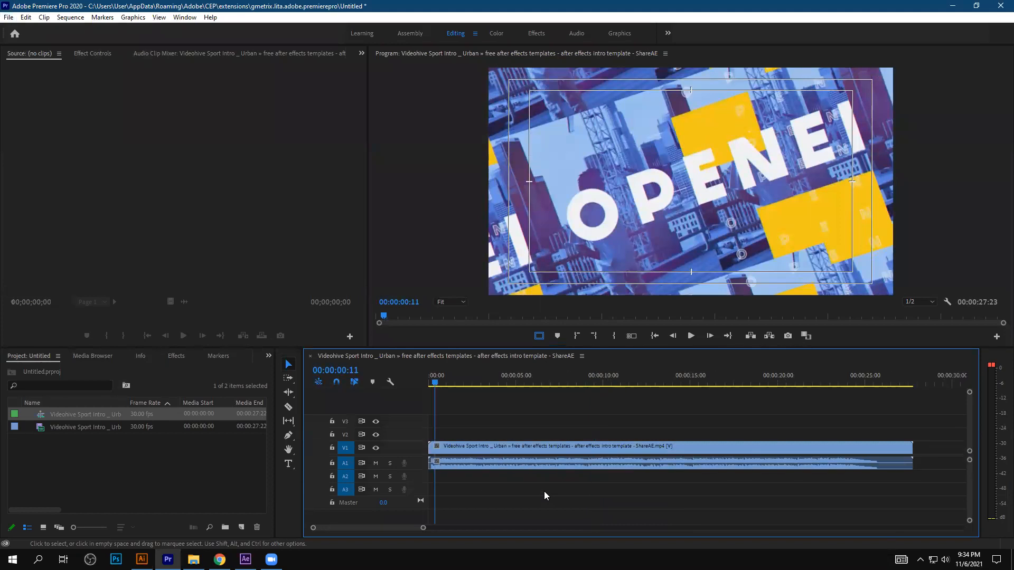
{"action": "key", "text": "space"}
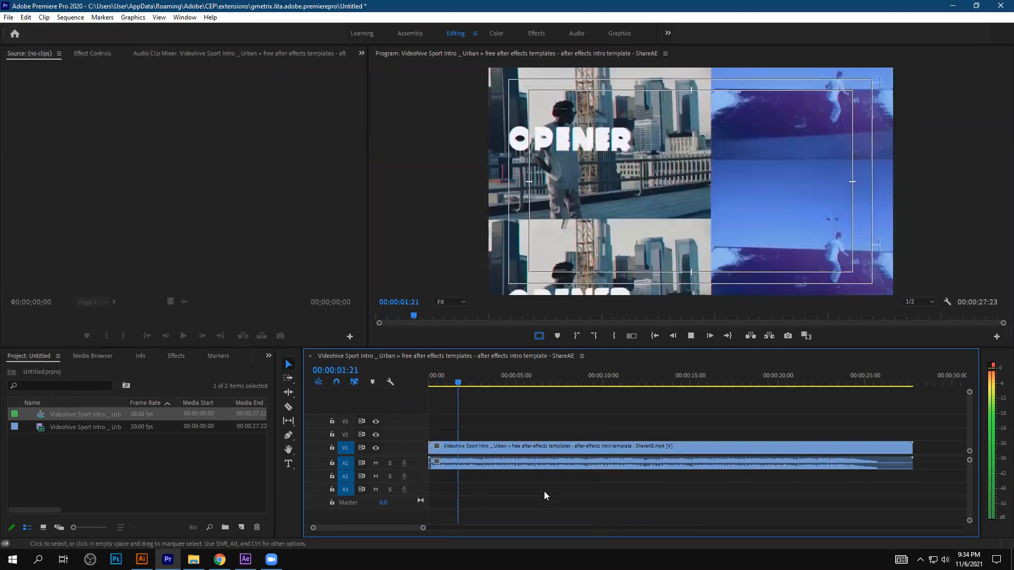
{"action": "key", "text": "space"}
Hide the safe margins and widen the Program monitor over the Source monitor to preview the frame at 00:00:05:23
{"action": "left_click", "coordinate": [539, 336]}
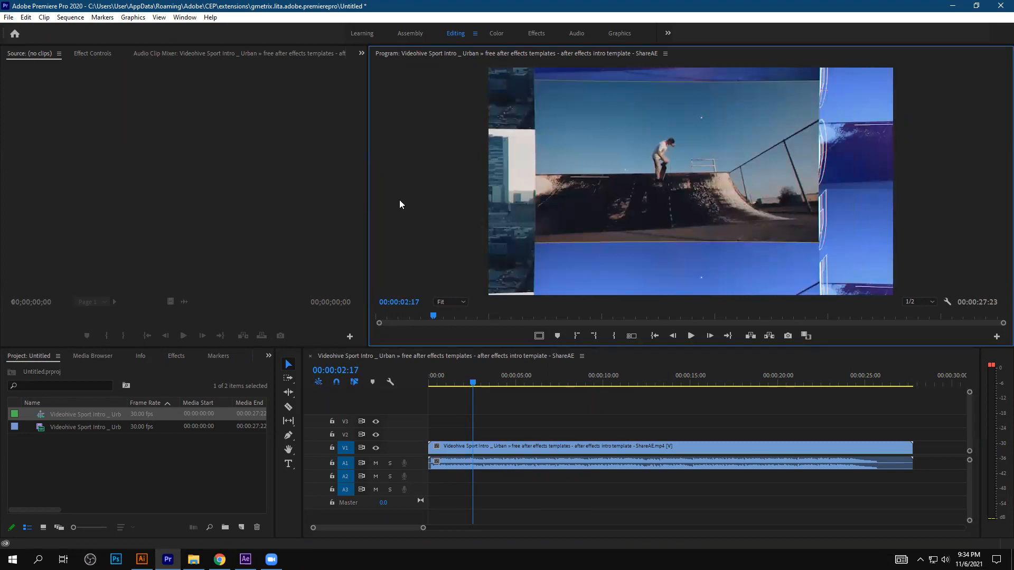
{"action": "left_click_drag", "start_coordinate": [368, 207], "coordinate": [33, 178]}
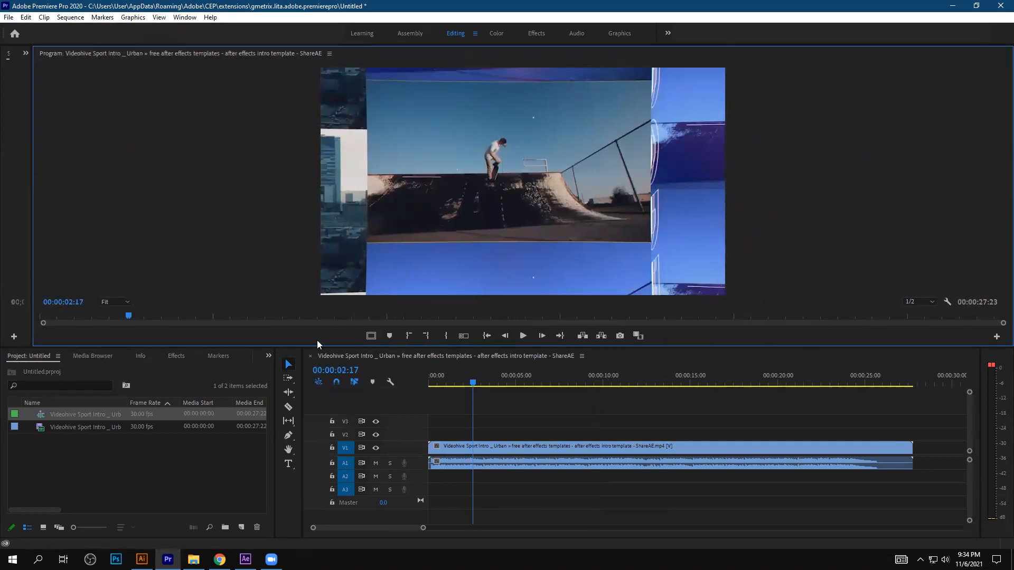
{"action": "left_click_drag", "start_coordinate": [473, 383], "coordinate": [530, 403]}
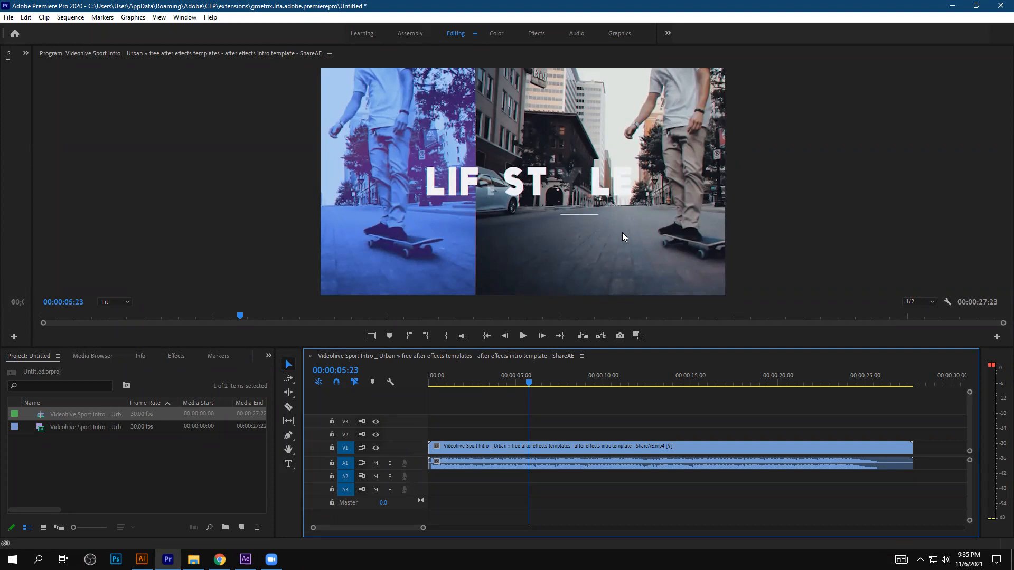
Import the Download Interior Product Promo video and place it directly after the Sport Intro clip on V1 and A1
{"action": "double_click", "coordinate": [109, 463]}
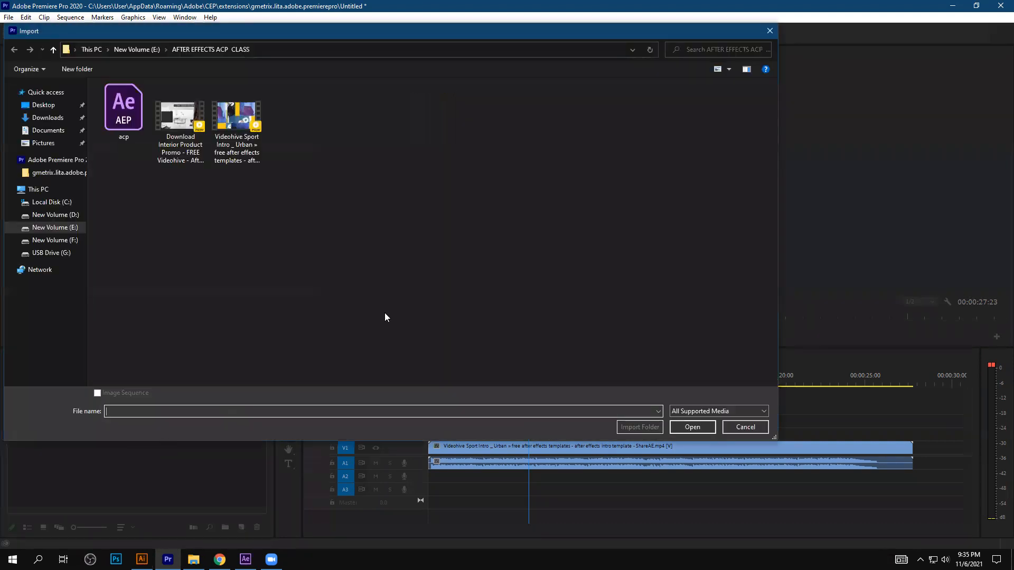
{"action": "left_click", "coordinate": [200, 148]}
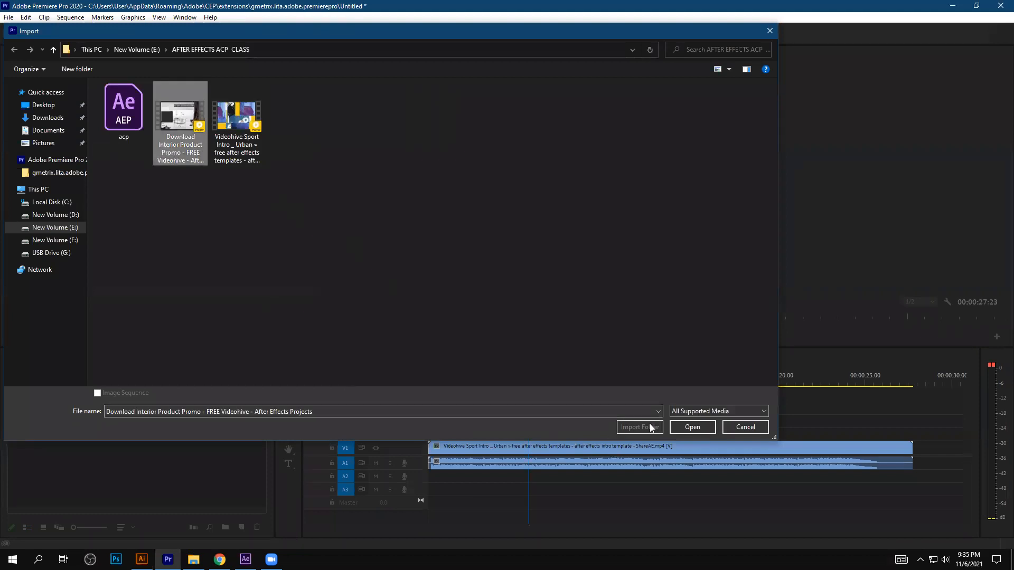
{"action": "left_click", "coordinate": [683, 427]}
{"action": "left_click_drag", "start_coordinate": [84, 415], "coordinate": [931, 447]}
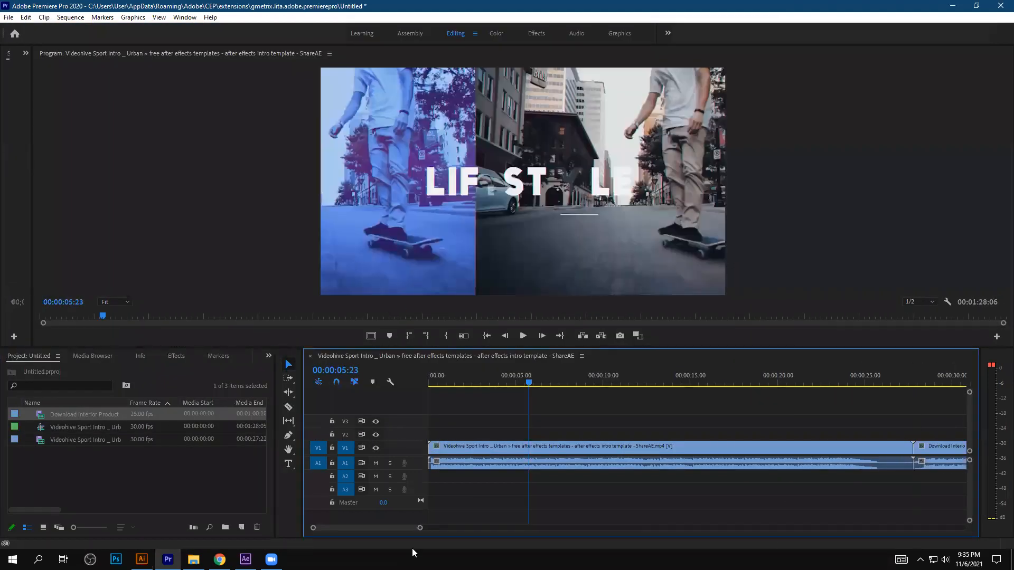
{"action": "key", "text": "backslash"}
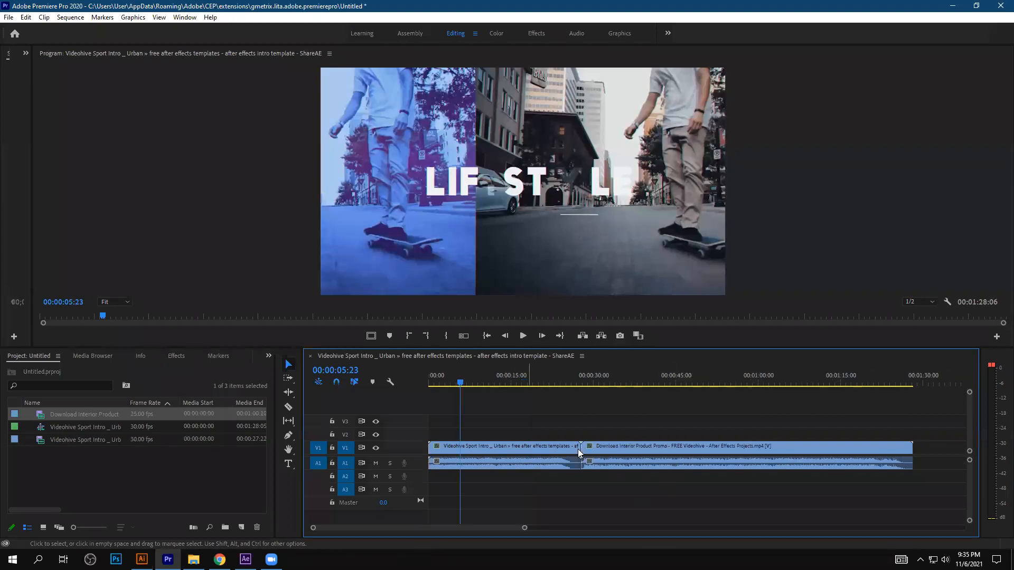
Scrub through the Interior Product Promo clip to examine its title animation, stopping at 00:00:28:16
{"action": "left_click_drag", "start_coordinate": [473, 387], "coordinate": [602, 418]}
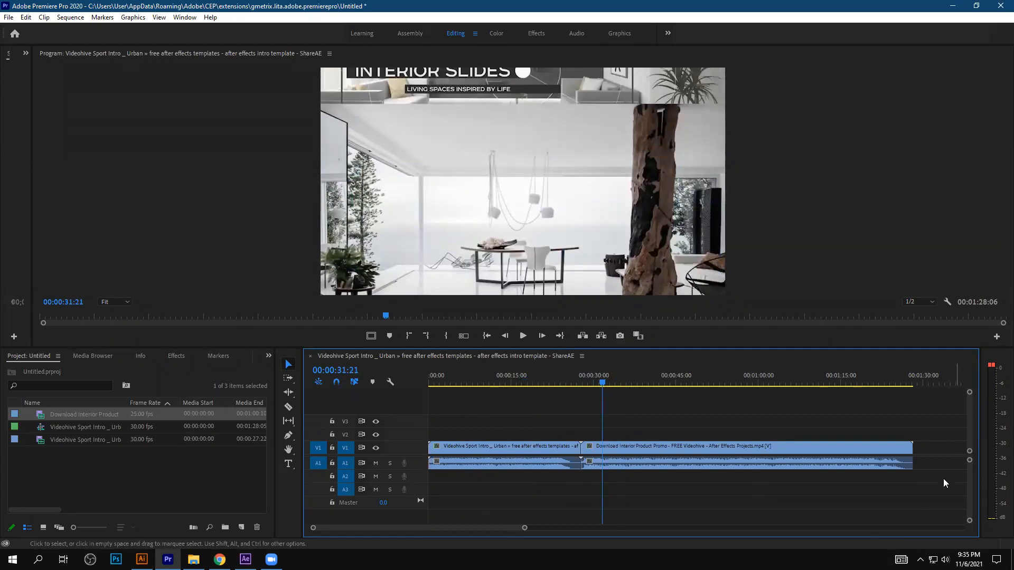
{"action": "mouse_move", "coordinate": [660, 386]}
{"action": "left_mouse_down"}
{"action": "mouse_move", "coordinate": [644, 390]}
{"action": "mouse_move", "coordinate": [659, 390]}
{"action": "left_mouse_up"}
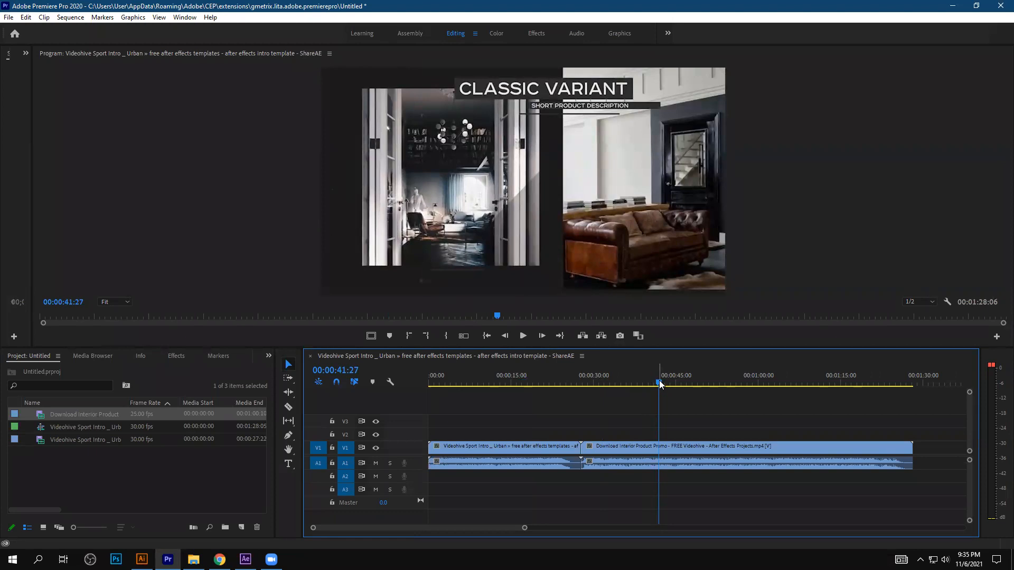
{"action": "left_click_drag", "start_coordinate": [659, 382], "coordinate": [591, 390]}
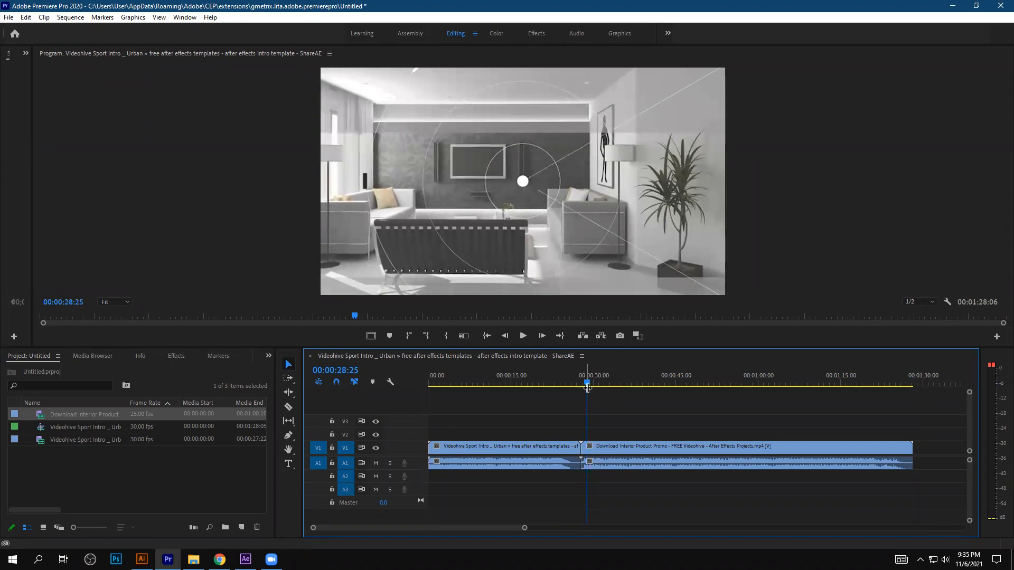
{"action": "left_click_drag", "start_coordinate": [587, 385], "coordinate": [599, 384]}
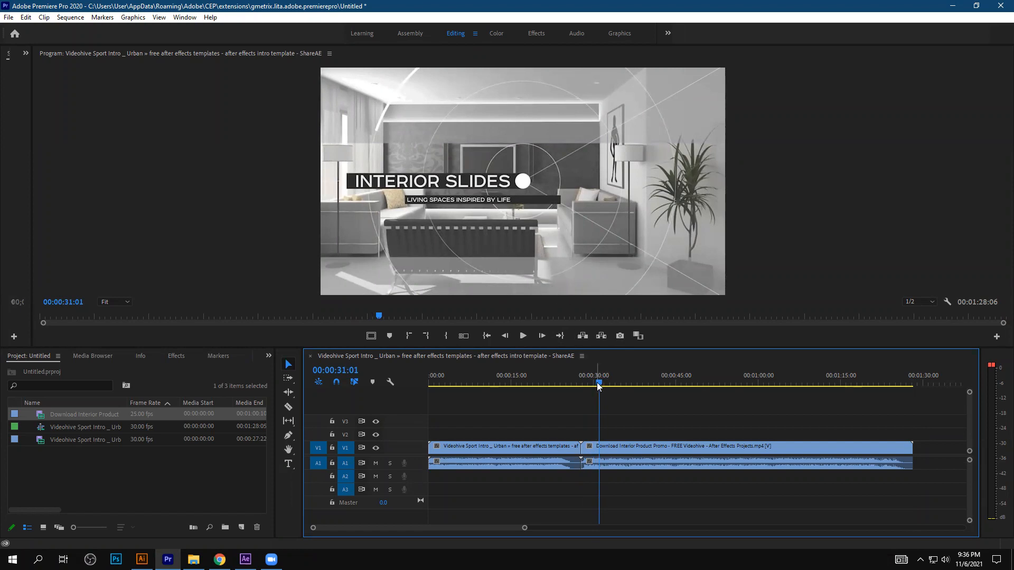
{"action": "left_click_drag", "start_coordinate": [598, 385], "coordinate": [594, 384]}
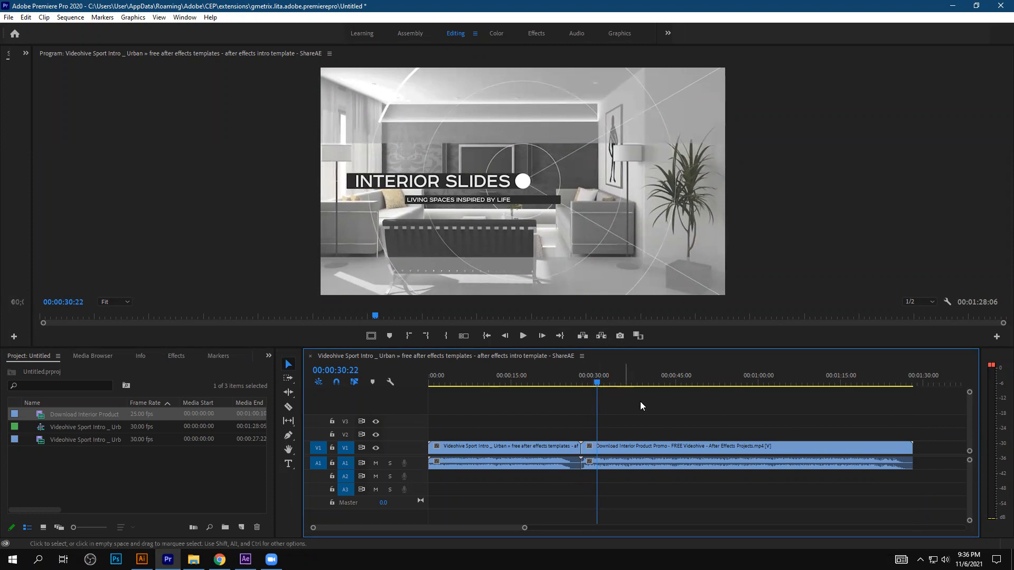
{"action": "left_click_drag", "start_coordinate": [590, 382], "coordinate": [581, 381]}
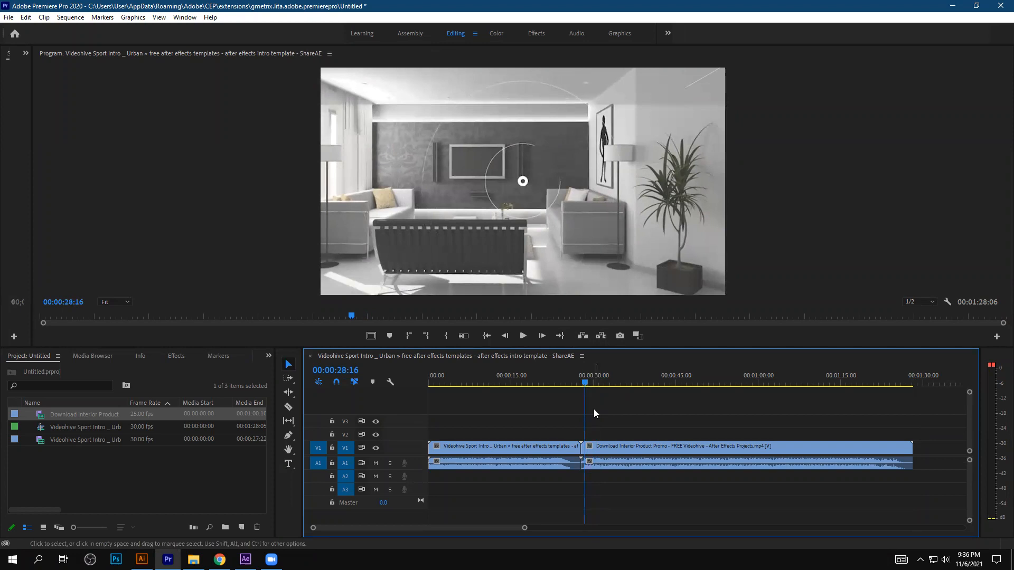
Examine the Interior Slides title animation frame by frame from 00:00:28:16 to 00:00:30:01 at a close timeline zoom
{"action": "key", "text": "equal"}
{"action": "key", "text": "equal"}
{"action": "key", "text": "equal"}
{"action": "key", "text": "equal"}
{"action": "key", "text": "equal"}
{"action": "key", "text": "equal"}
{"action": "key", "text": "equal"}
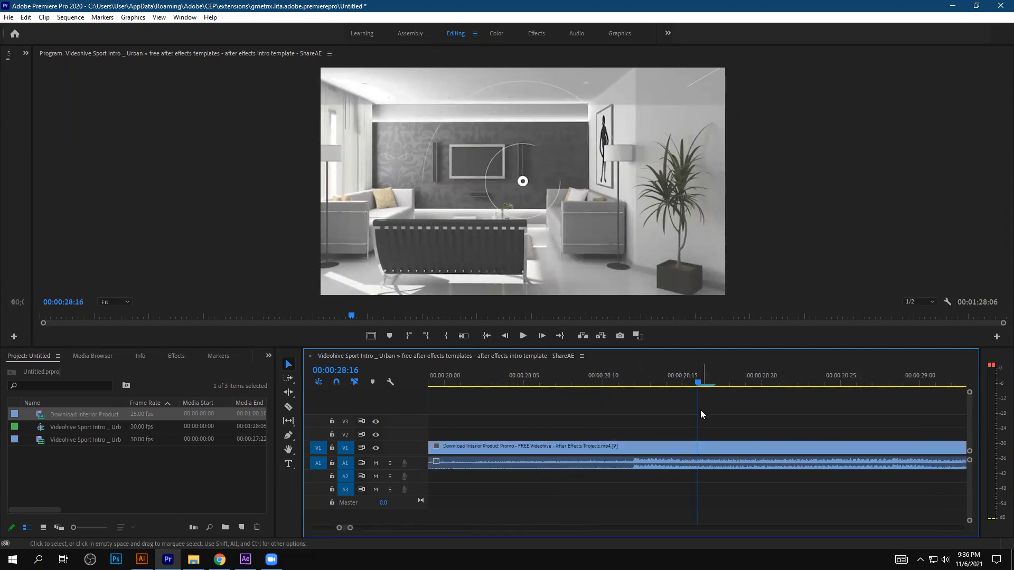
{"action": "key", "text": "Right"}
{"action": "key", "text": "Right"}
{"action": "key", "text": "Right"}
{"action": "key", "text": "Right"}
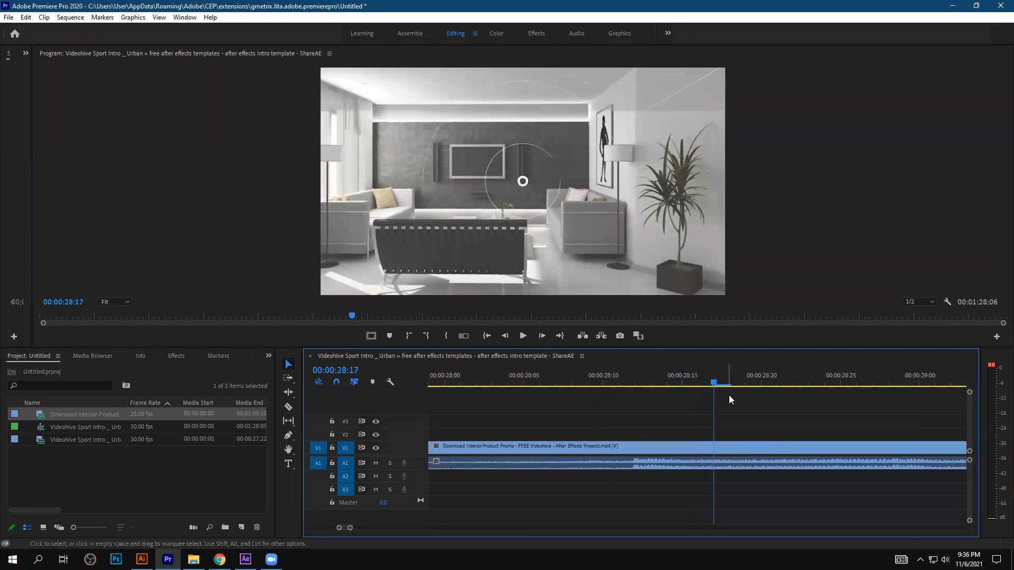
{"action": "key", "text": "Right"}
{"action": "key", "text": "Right"}
{"action": "key", "text": "Right"}
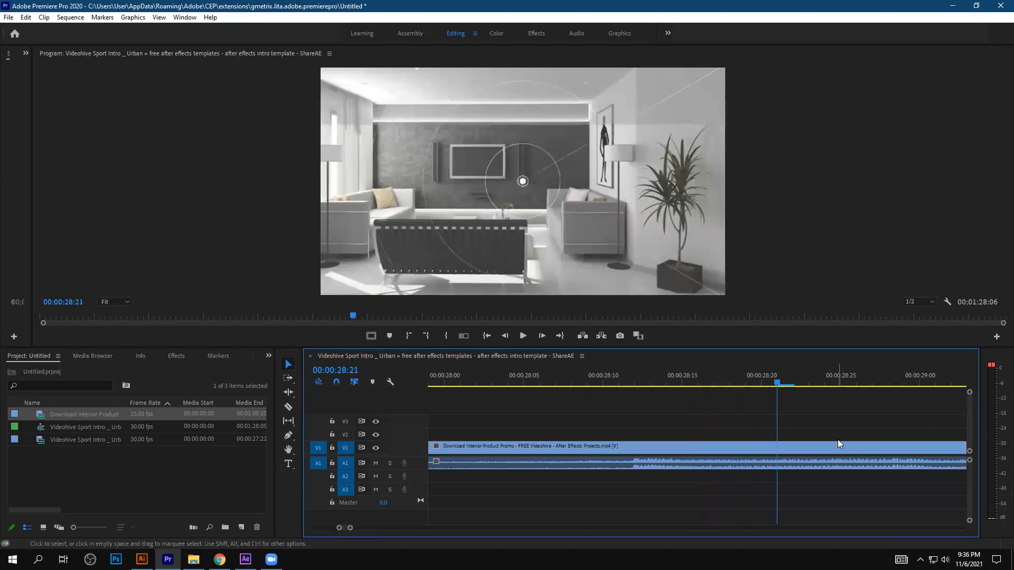
{"action": "key", "text": "Right"}
{"action": "key", "text": "Right"}
{"action": "key", "text": "Right"}
{"action": "key", "text": "Right"}
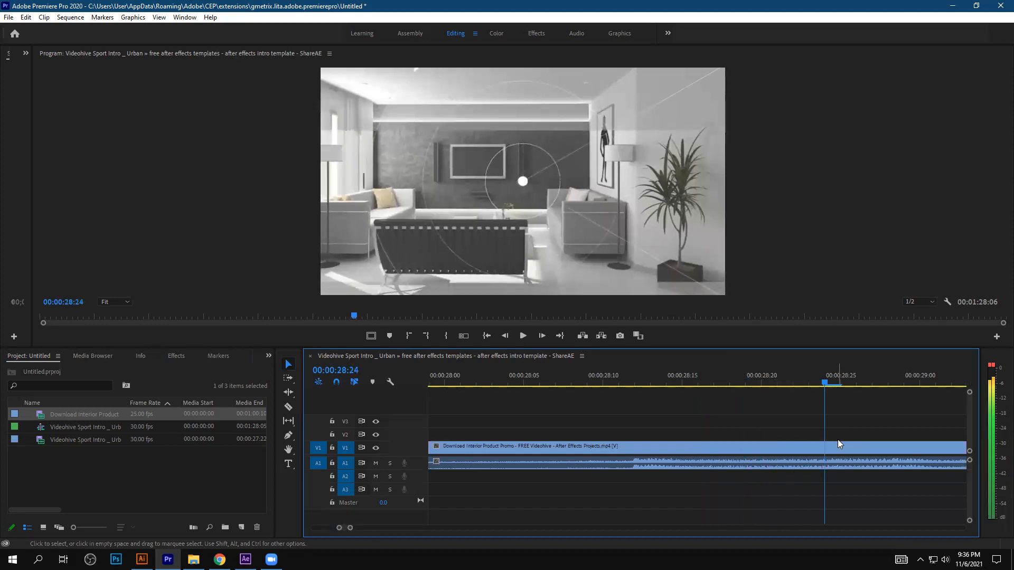
{"action": "key", "text": "Right"}
{"action": "key", "text": "Right"}
{"action": "key", "text": "Right"}
{"action": "key", "text": "Right"}
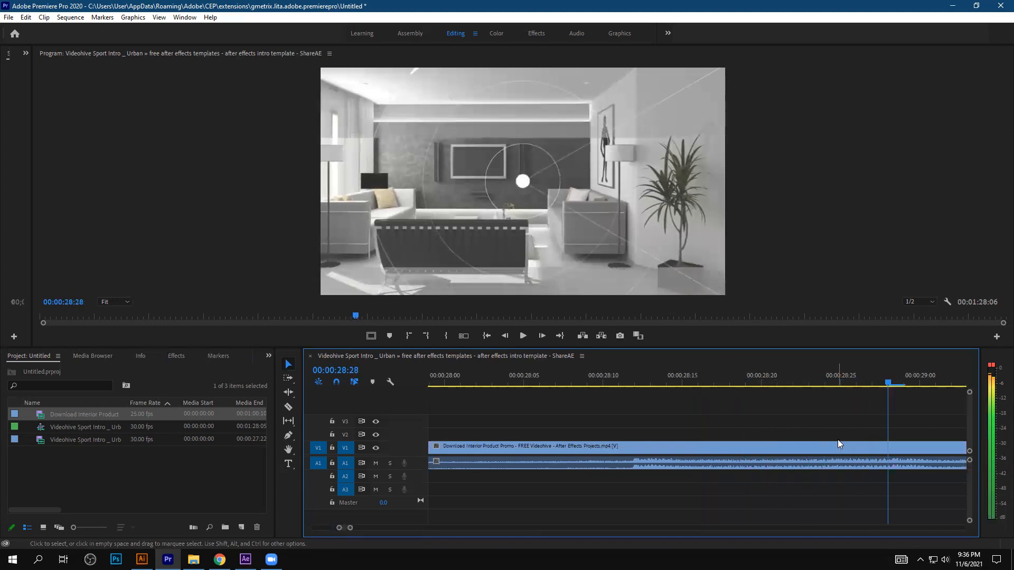
{"action": "key", "text": "Right"}
{"action": "key", "text": "Right"}
{"action": "key", "text": "Right"}
{"action": "key", "text": "Right"}
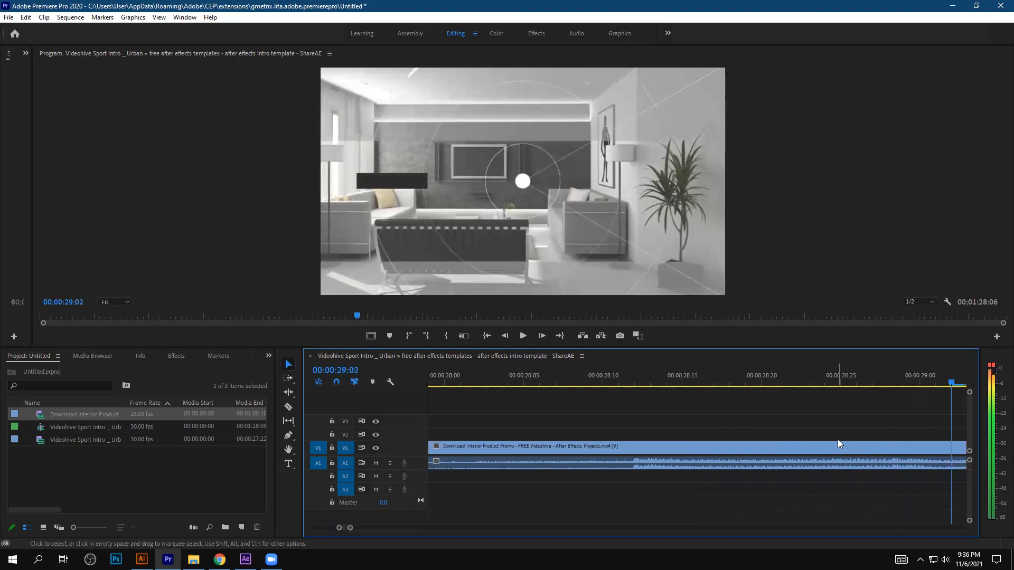
{"action": "key", "text": "Right"}
{"action": "key", "text": "Right"}
{"action": "key", "text": "Right"}
{"action": "key", "text": "Right"}
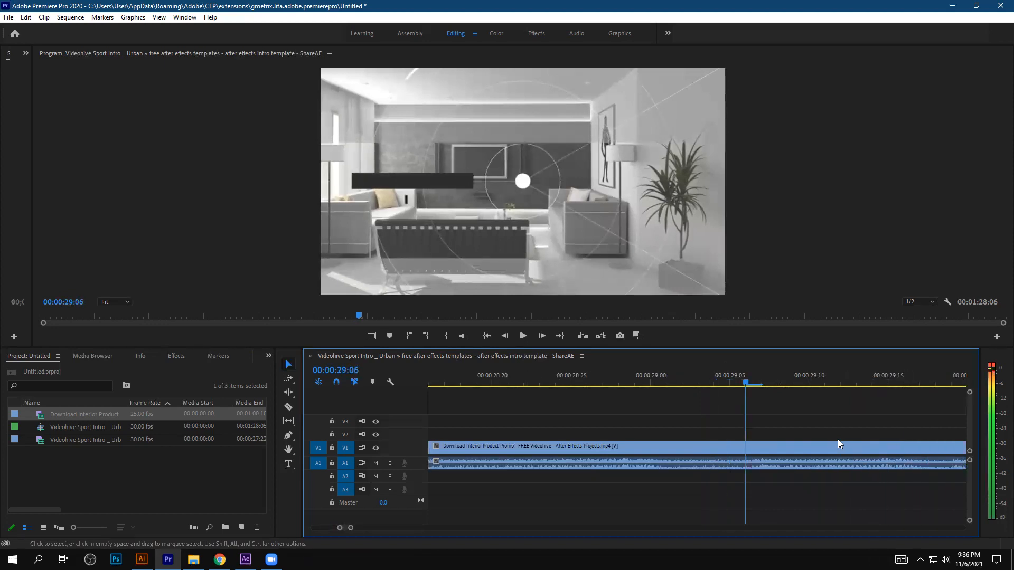
{"action": "key", "text": "Right"}
{"action": "key", "text": "Right"}
{"action": "key", "text": "Right"}
{"action": "key", "text": "Right"}
{"action": "key", "text": "Right"}
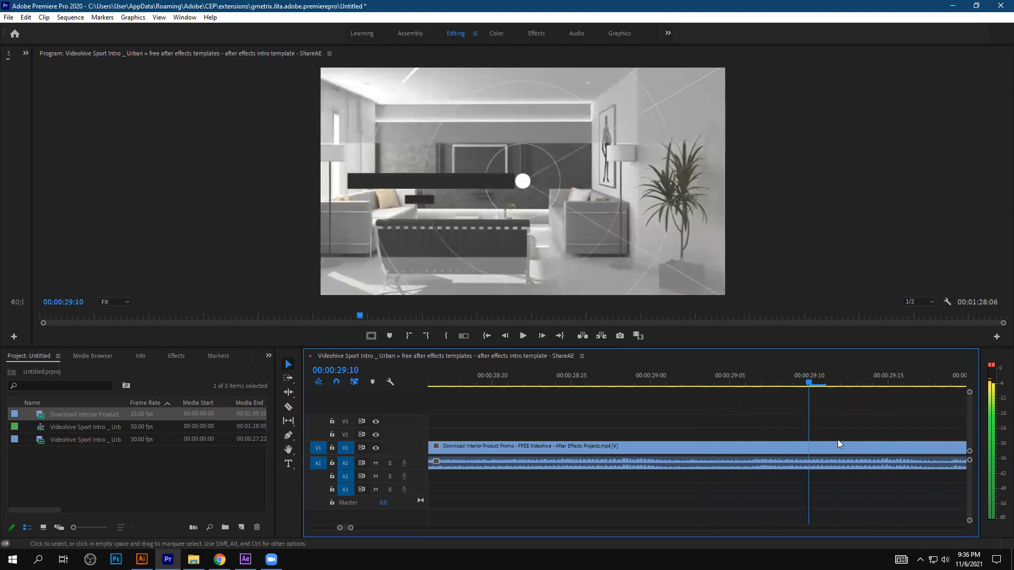
{"action": "key", "text": "Right"}
{"action": "key", "text": "Right"}
{"action": "key", "text": "Right"}
{"action": "key", "text": "Right"}
{"action": "key", "text": "Right"}
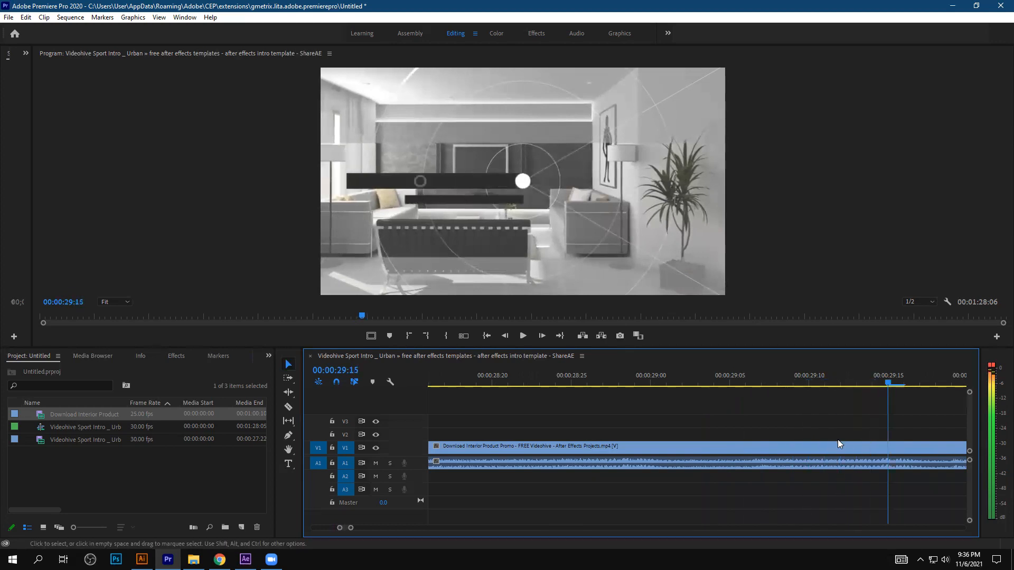
{"action": "key", "text": "Right"}
{"action": "key", "text": "Right"}
{"action": "key", "text": "Right"}
{"action": "key", "text": "Right"}
{"action": "key", "text": "Right"}
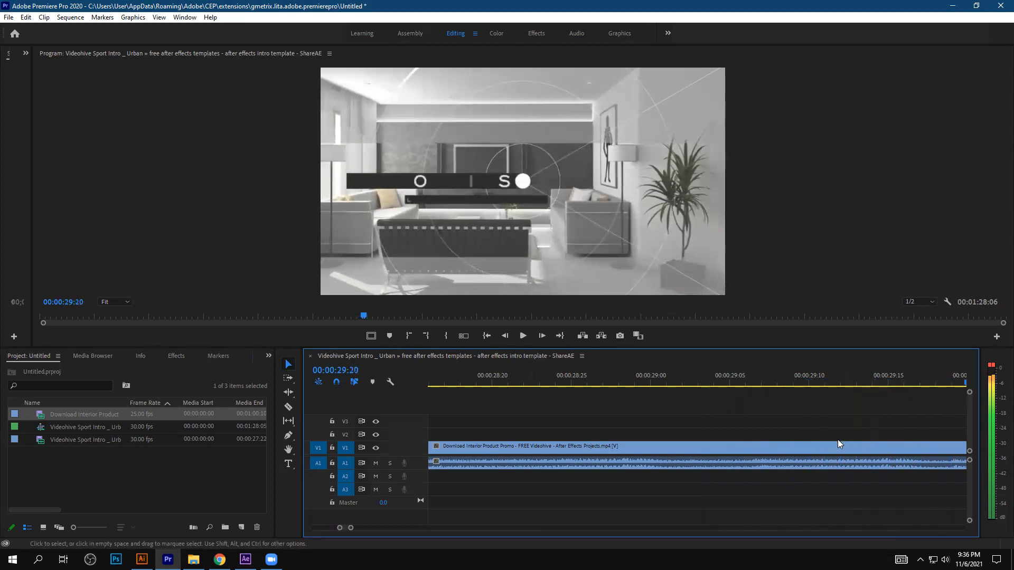
{"action": "key", "text": "Right"}
{"action": "key", "text": "Right"}
{"action": "key", "text": "Right"}
{"action": "key", "text": "Right"}
{"action": "key", "text": "Right"}
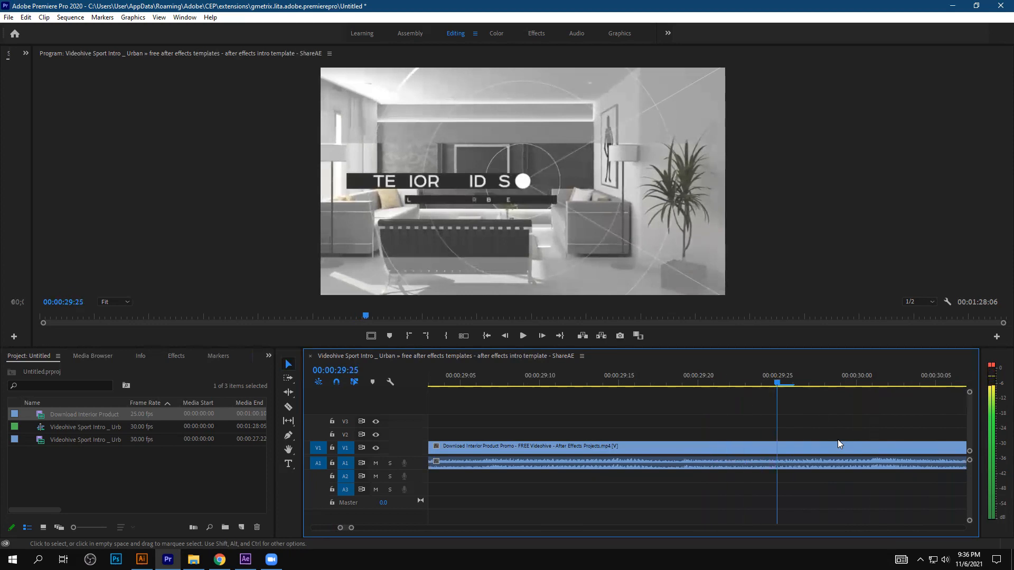
{"action": "key", "text": "Right"}
{"action": "key", "text": "Right"}
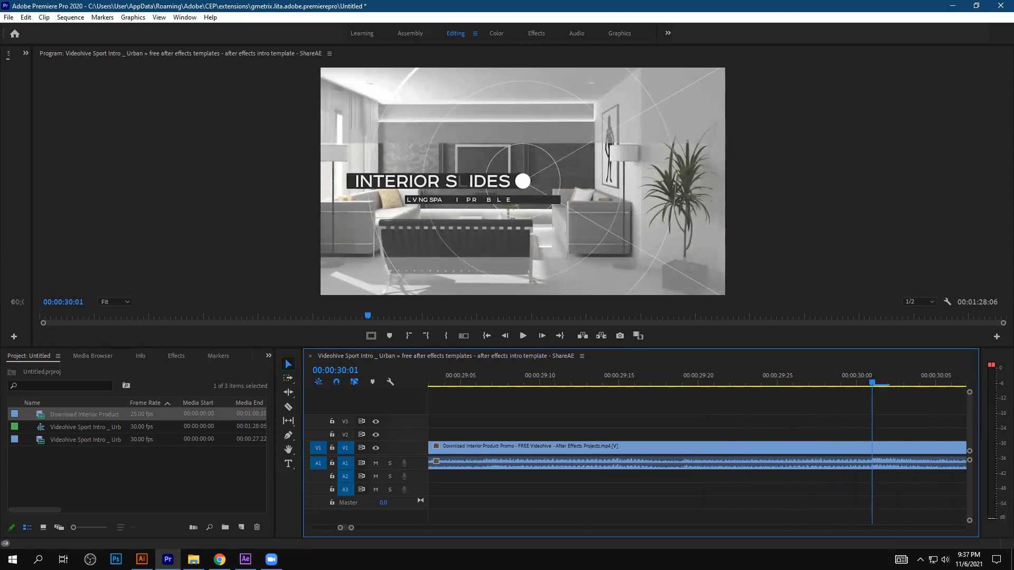
Switch to After Effects, glance at the Chrome window, and return to close the floating GMetrix panel
{"action": "left_click", "coordinate": [245, 559]}
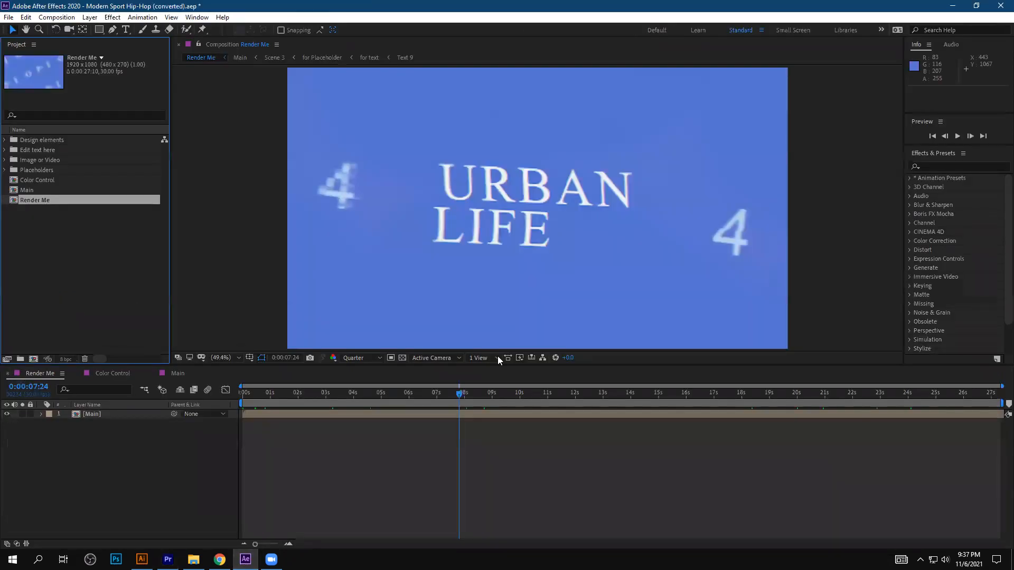
{"action": "left_click", "coordinate": [181, 464]}
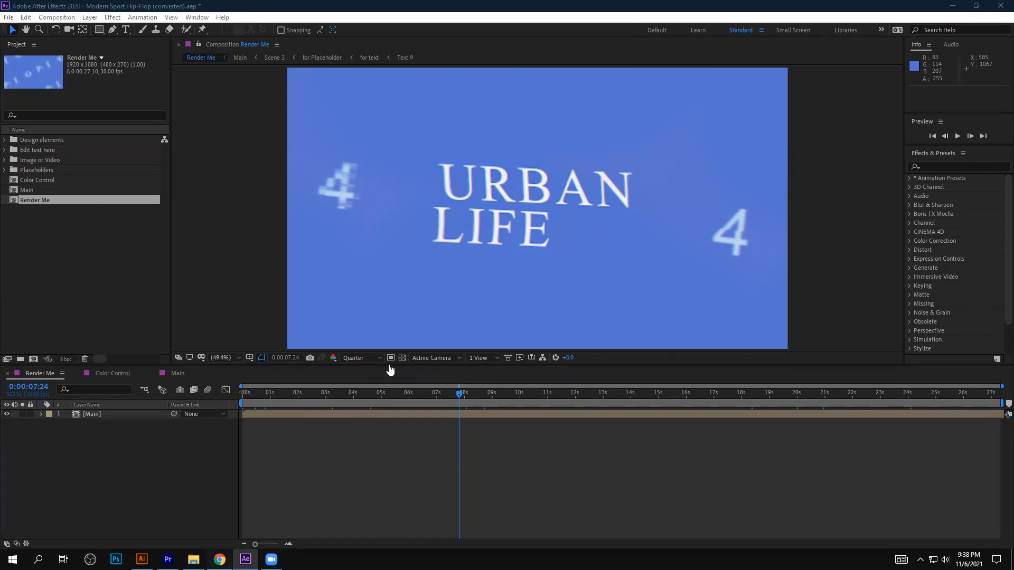
{"action": "left_click", "coordinate": [220, 560]}
{"action": "left_click", "coordinate": [732, 8]}
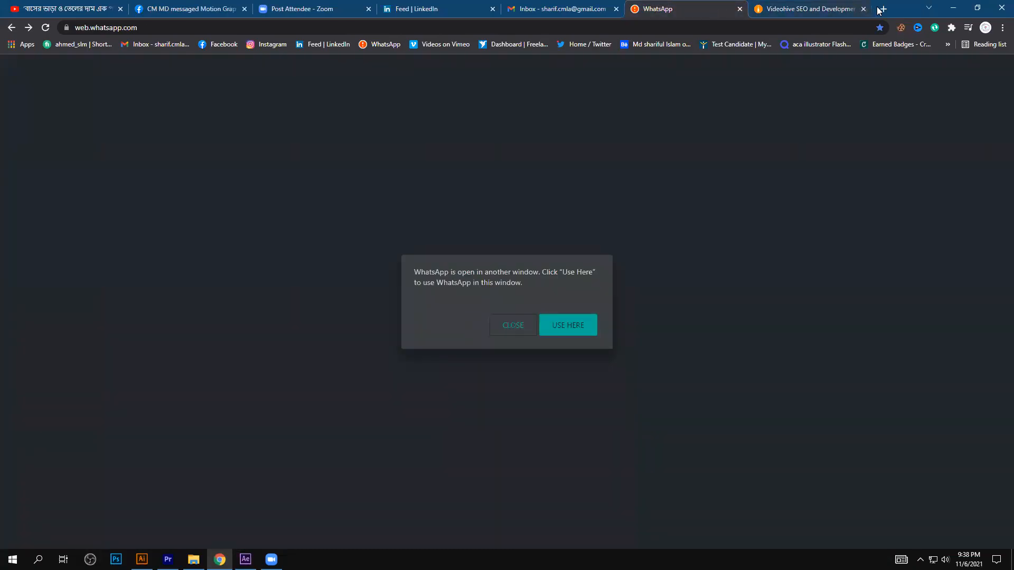
{"action": "left_click", "coordinate": [246, 560]}
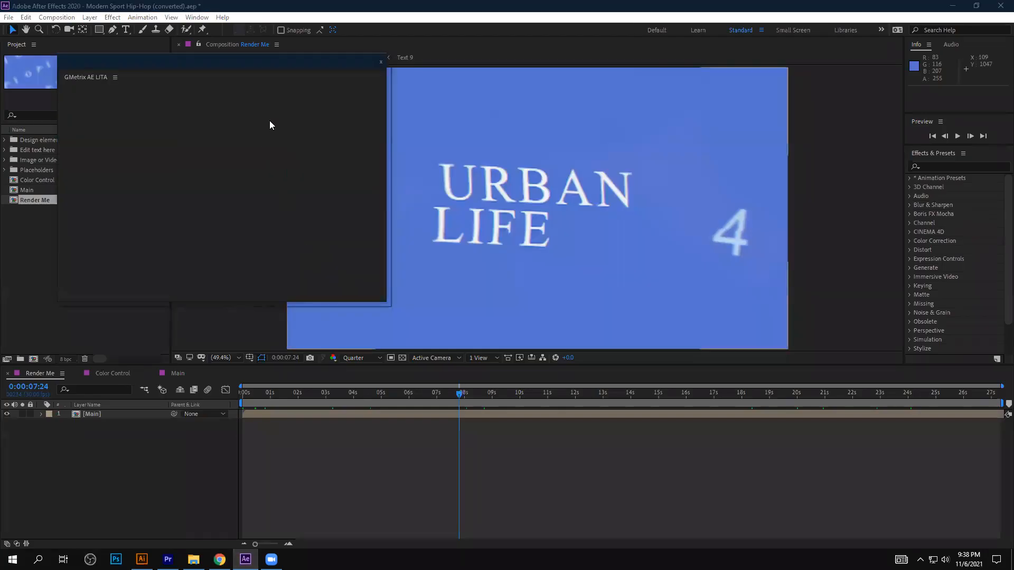
{"action": "left_click", "coordinate": [381, 63]}
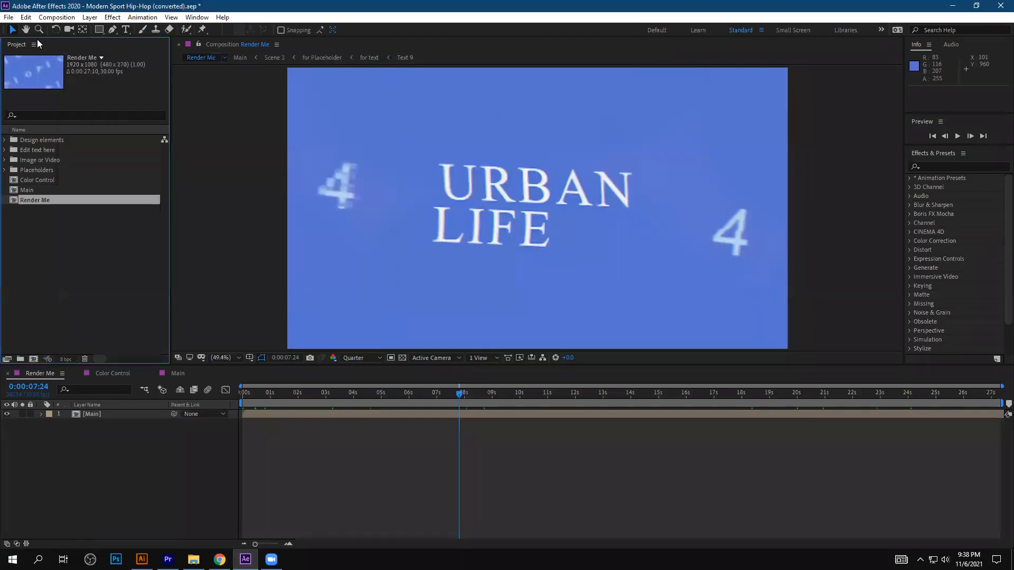
Open the online After Effects Help and look through the Learn & Support page and its User Guide
{"action": "left_click", "coordinate": [8, 17]}
{"action": "mouse_move", "coordinate": [223, 17]}
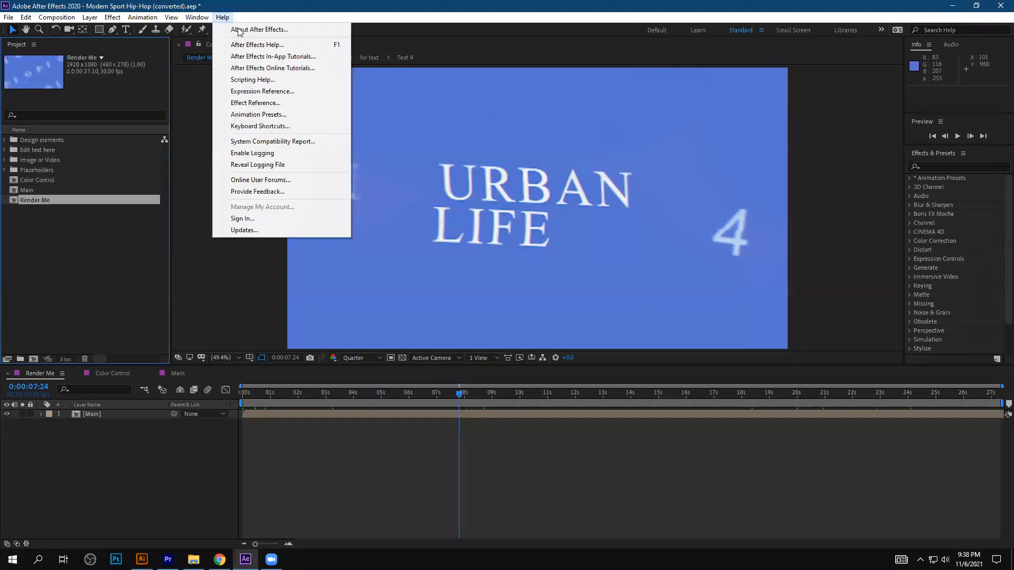
{"action": "left_click", "coordinate": [262, 44]}
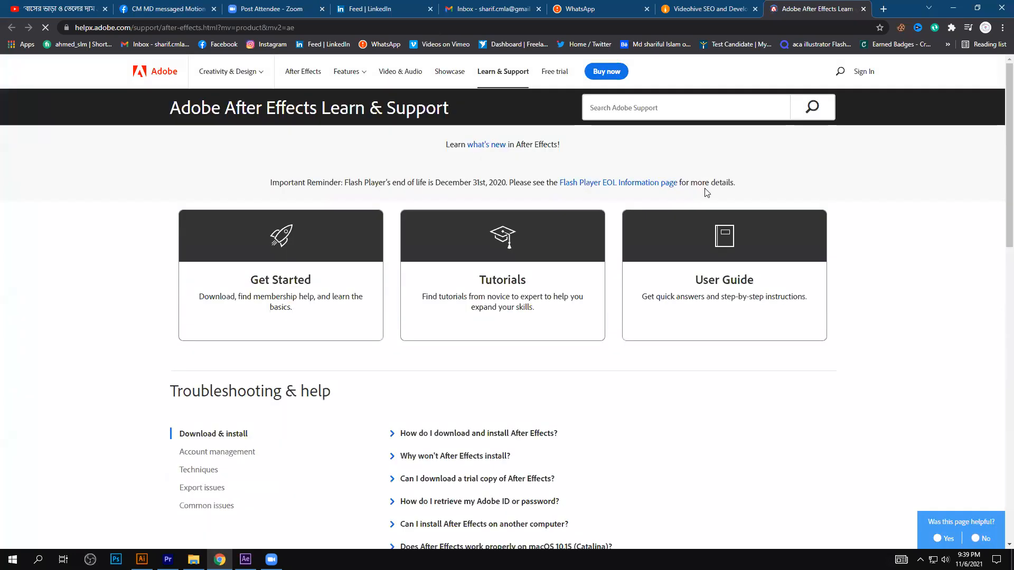
{"action": "scroll", "coordinate": [641, 390], "scroll_direction": "down", "scroll_amount": 4}
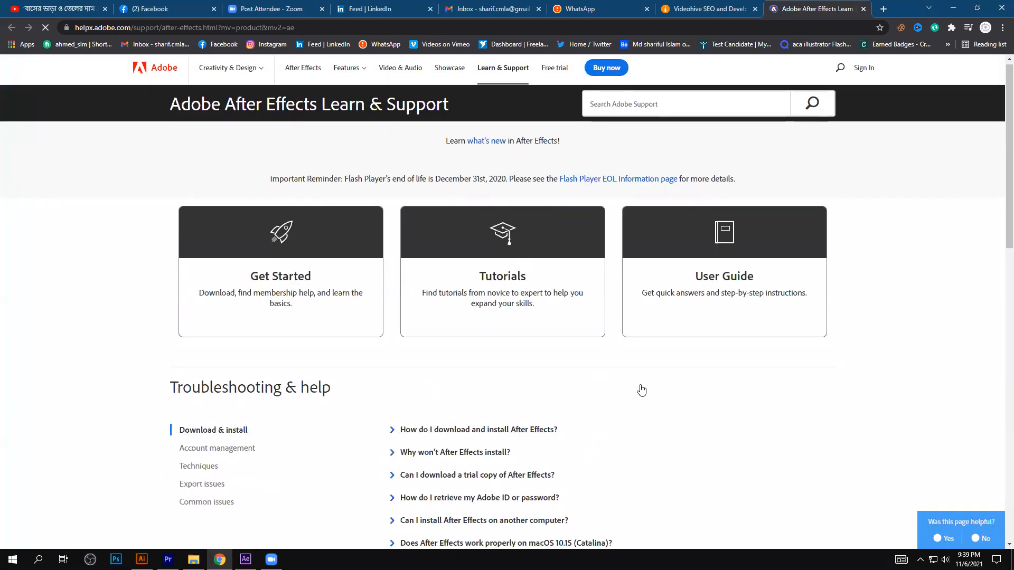
{"action": "scroll", "coordinate": [729, 407], "scroll_direction": "up", "scroll_amount": 4}
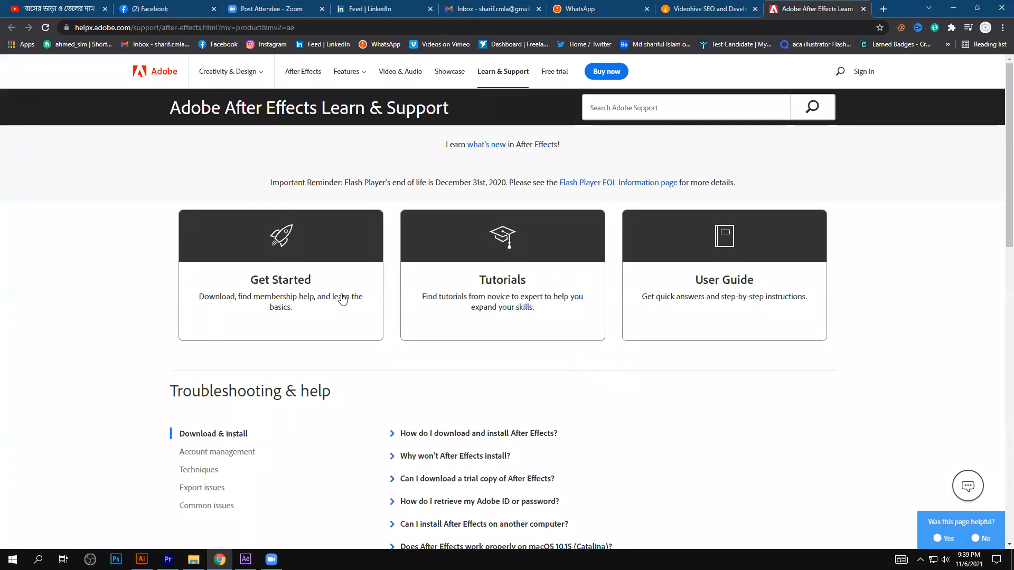
{"action": "left_click", "coordinate": [742, 281]}
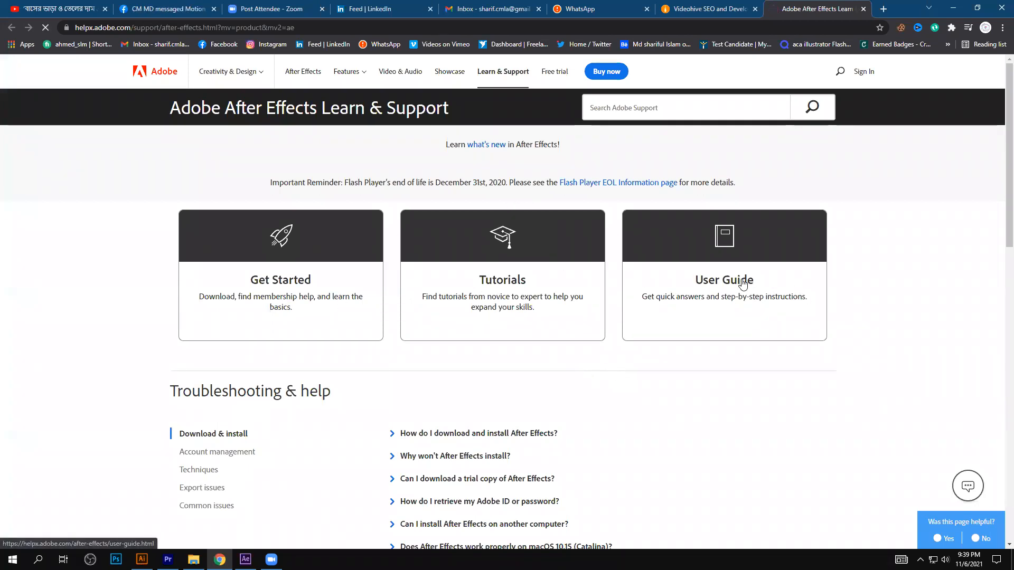
{"action": "scroll", "coordinate": [785, 319], "scroll_direction": "down", "scroll_amount": 10}
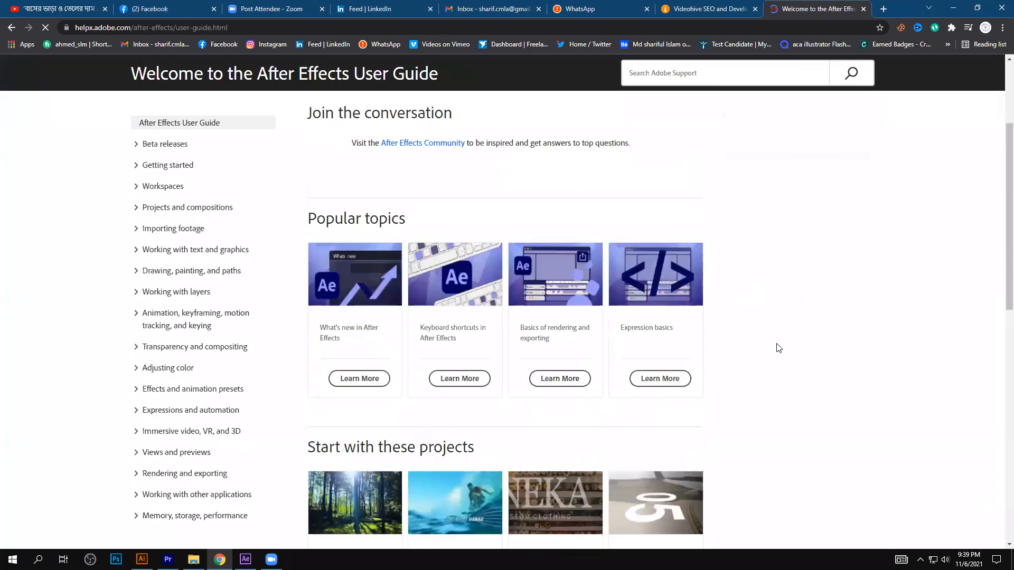
{"action": "scroll", "coordinate": [775, 349], "scroll_direction": "up", "scroll_amount": 10}
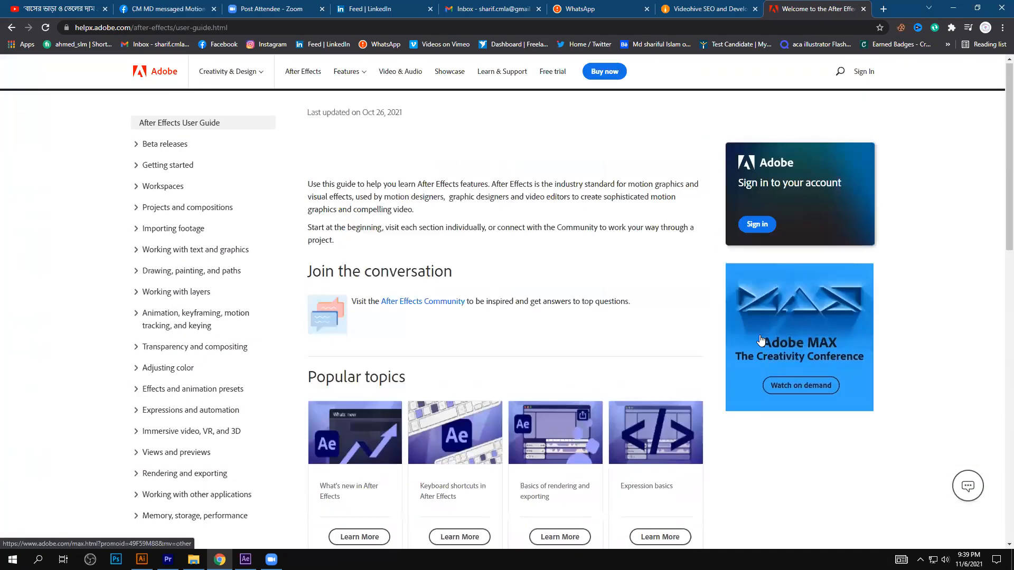
Return to the Learn & Support page and browse the After Effects tutorials down to the custom shapes course
{"action": "left_click", "coordinate": [11, 27]}
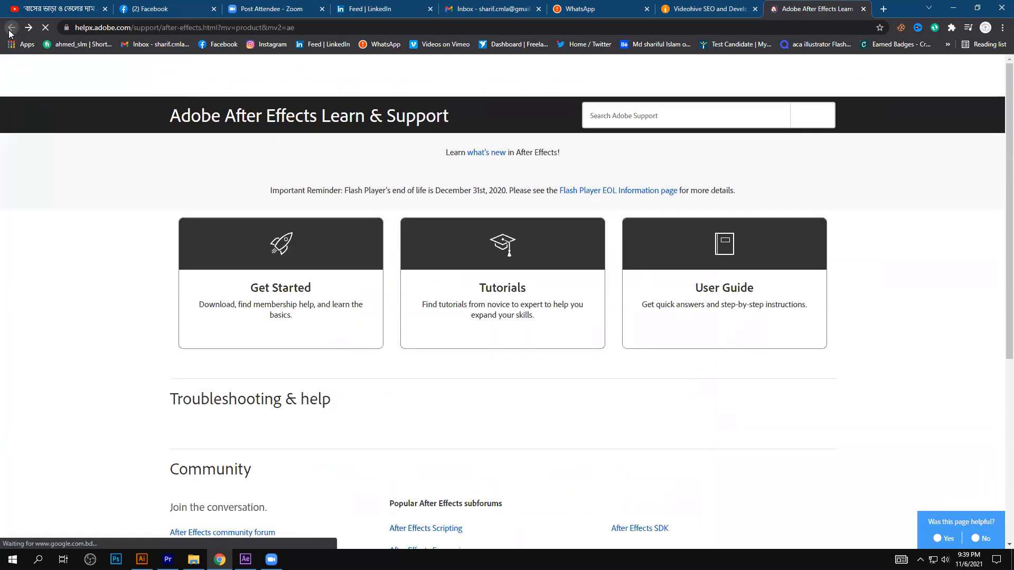
{"action": "left_click", "coordinate": [541, 290]}
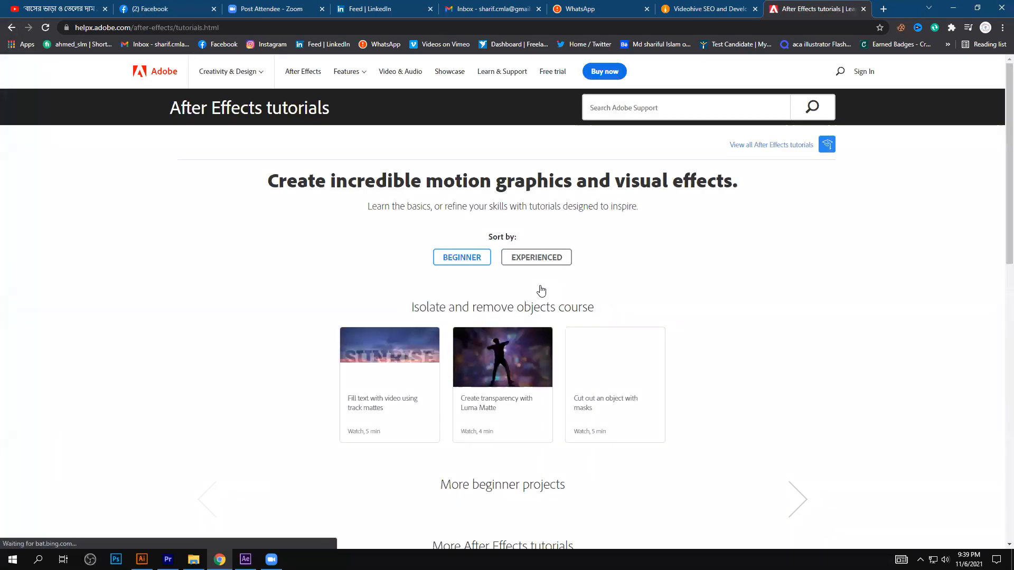
{"action": "scroll", "coordinate": [812, 367], "scroll_direction": "down", "scroll_amount": 4}
{"action": "scroll", "coordinate": [813, 366], "scroll_direction": "down", "scroll_amount": 4}
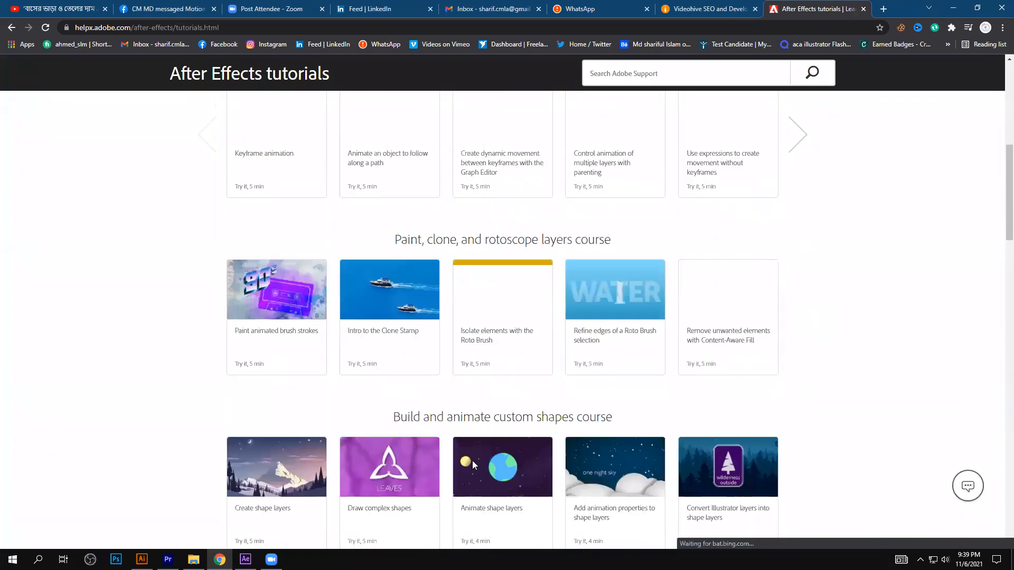
Open the ACA_Exam_Objectives_After_Effects_CC 2019 PDF from the AFTER EFFECTS ACP CLASS folder on New Volume (E:)
{"action": "left_click", "coordinate": [193, 560]}
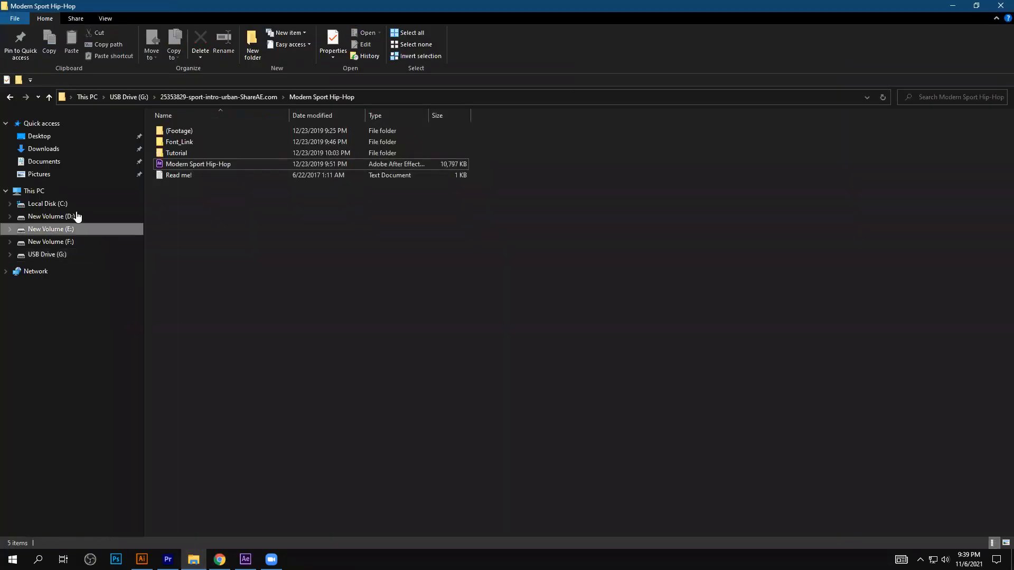
{"action": "left_click", "coordinate": [69, 228]}
{"action": "left_click", "coordinate": [196, 132]}
{"action": "double_click", "coordinate": [198, 130]}
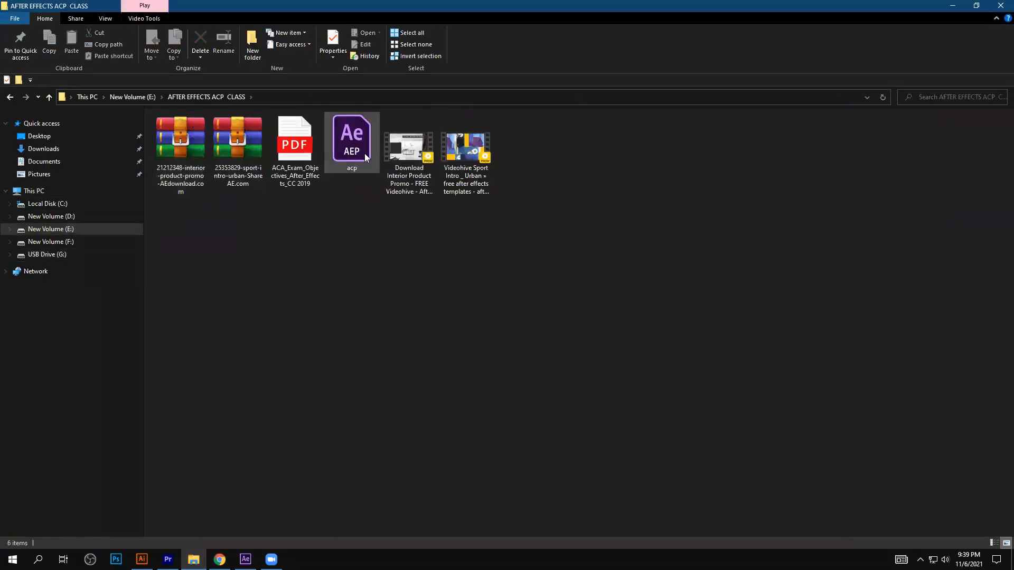
{"action": "left_click", "coordinate": [296, 160]}
{"action": "double_click", "coordinate": [295, 160]}
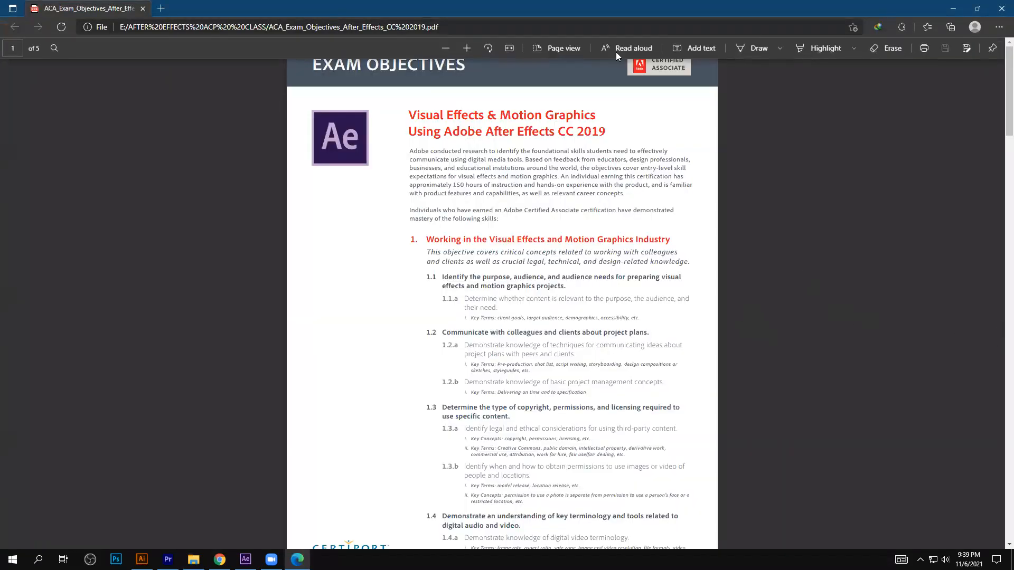
Zoom out the exam objectives PDF and read from its first page through to section 3, Organizing Video Projects
{"action": "left_click", "coordinate": [439, 48]}
{"action": "left_click", "coordinate": [439, 49]}
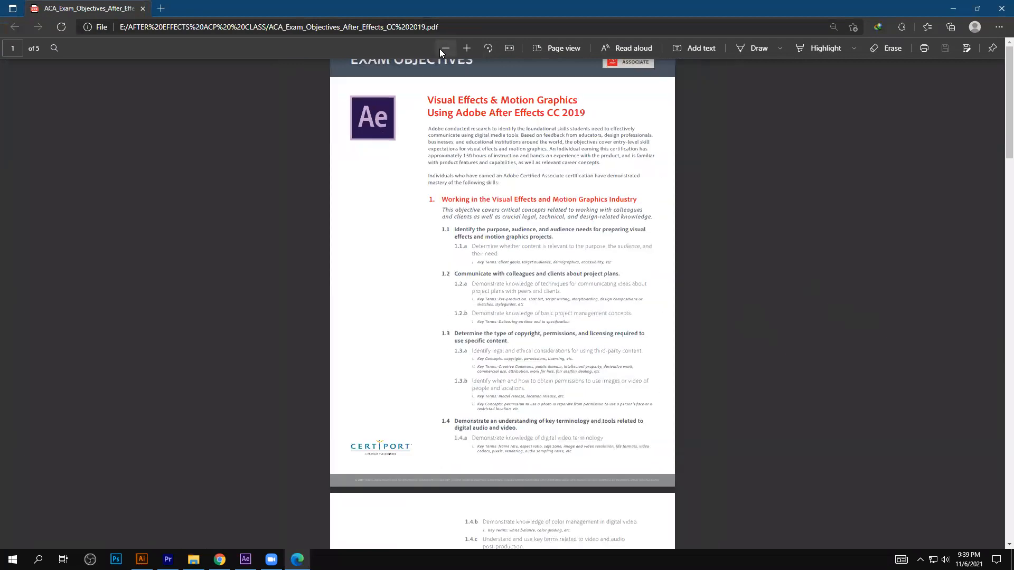
{"action": "left_click", "coordinate": [440, 49]}
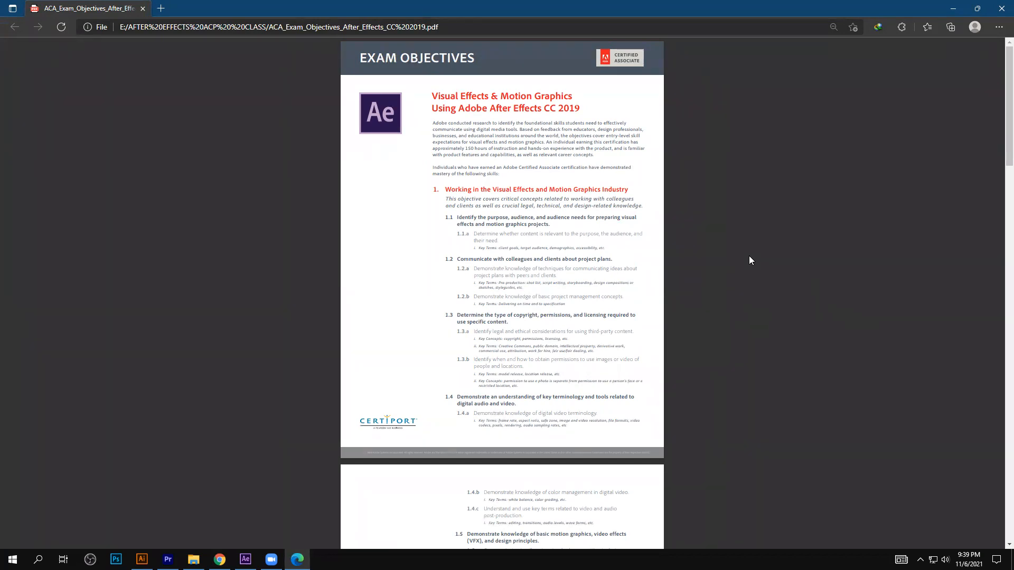
{"action": "scroll", "coordinate": [506, 242], "scroll_direction": "down", "scroll_amount": 12}
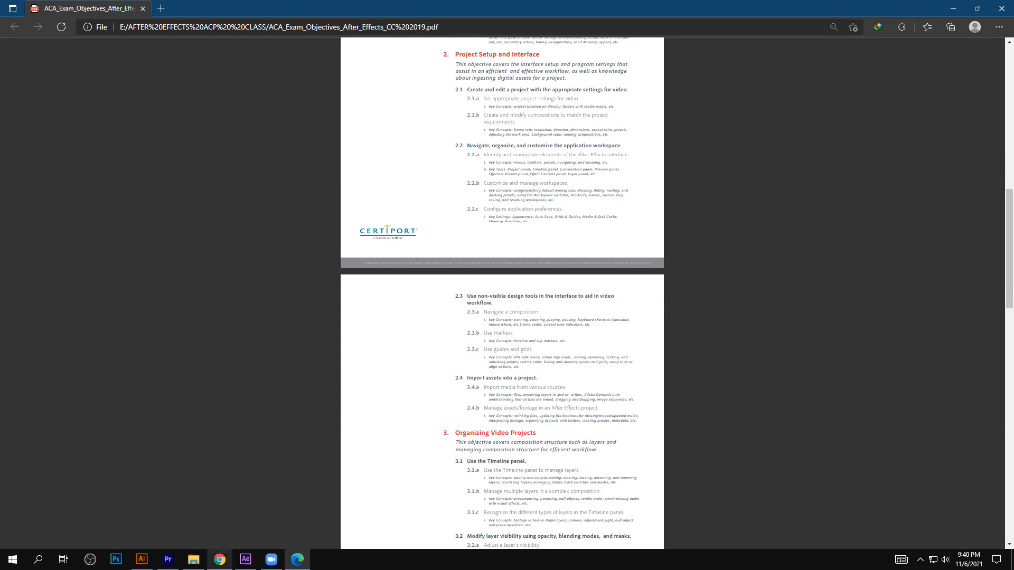
Switch to Facebook in Chrome, close the private chat, and check the notifications and the Messenger conversation list
{"action": "left_click", "coordinate": [219, 560]}
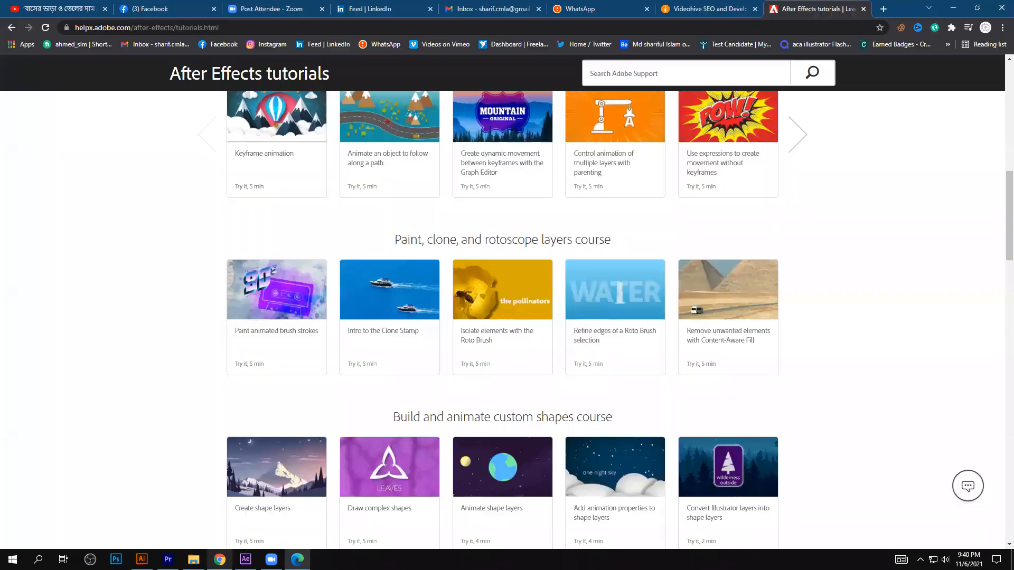
{"action": "left_click", "coordinate": [140, 6]}
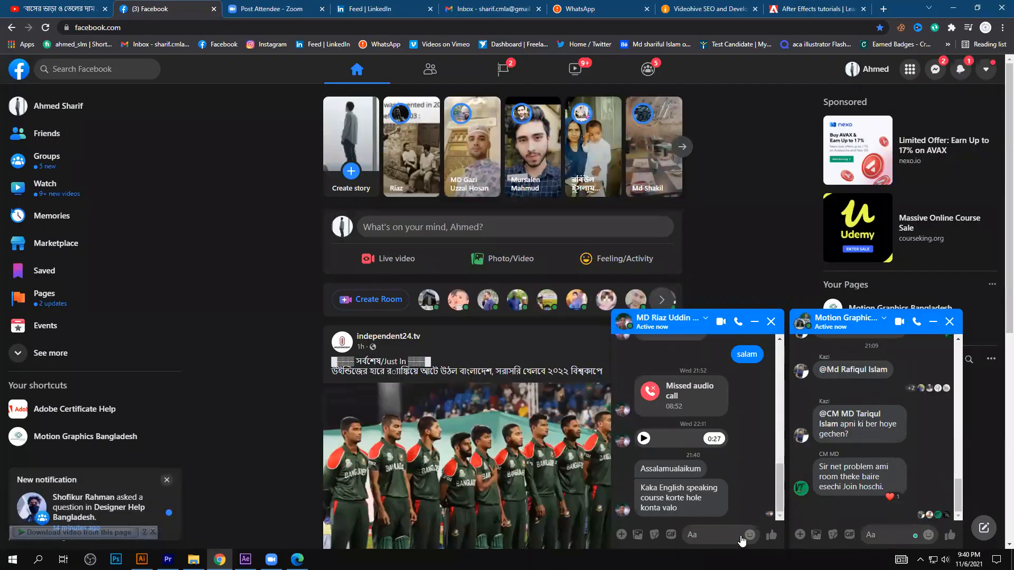
{"action": "double_click", "coordinate": [674, 499]}
{"action": "left_click", "coordinate": [692, 534]}
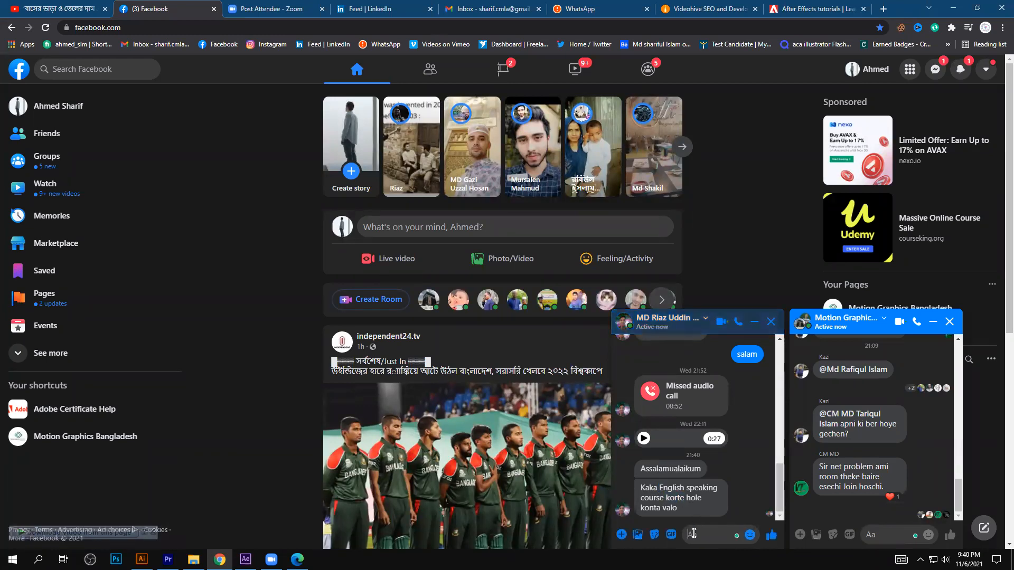
{"action": "left_click", "coordinate": [771, 322]}
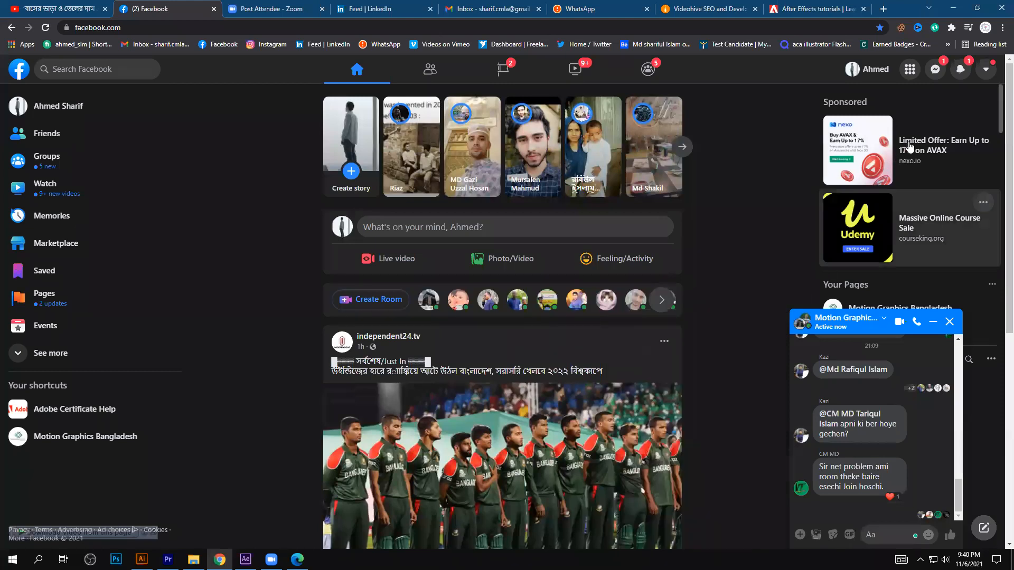
{"action": "left_click", "coordinate": [957, 76]}
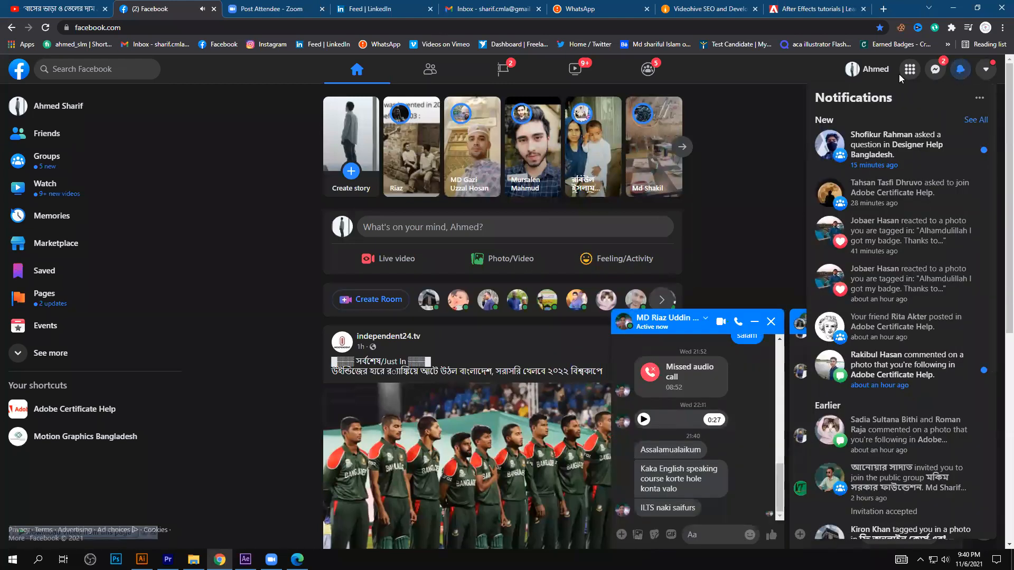
{"action": "left_click", "coordinate": [935, 74]}
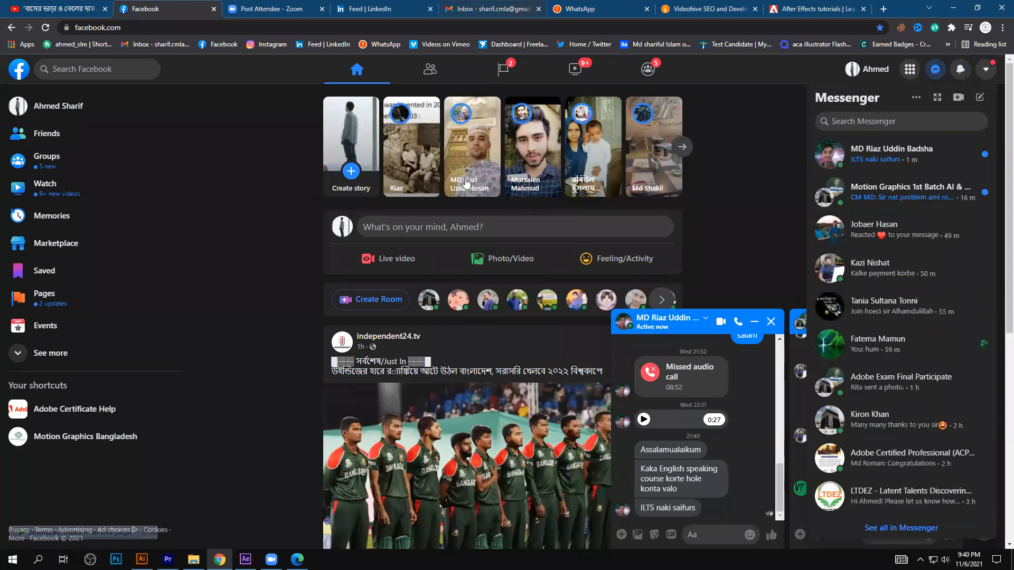
Glance at After Effects, return to the exam objectives PDF in Edge, and review Project Setup and Interface back to the first page
{"action": "left_click", "coordinate": [246, 559]}
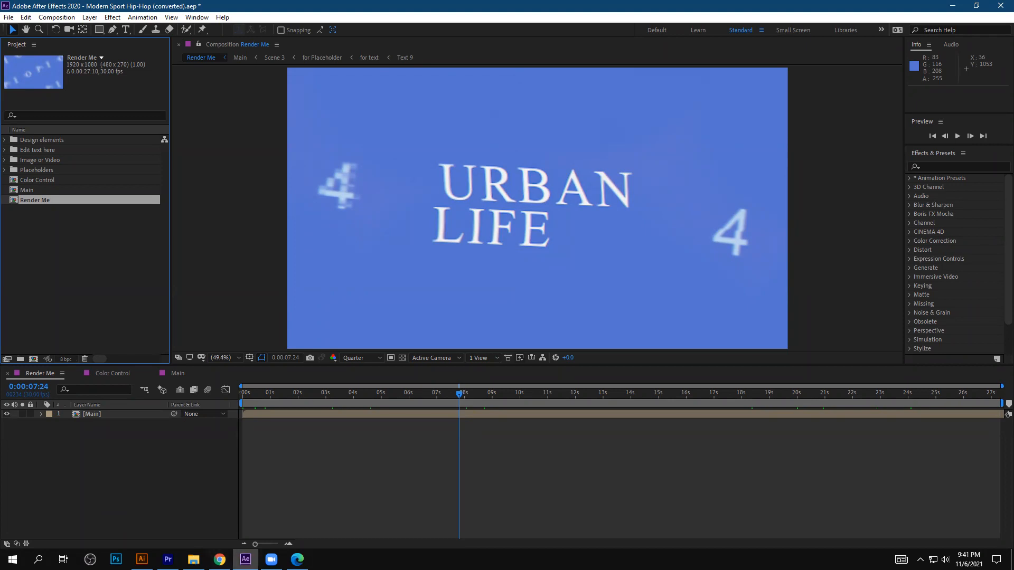
{"action": "left_click", "coordinate": [297, 559]}
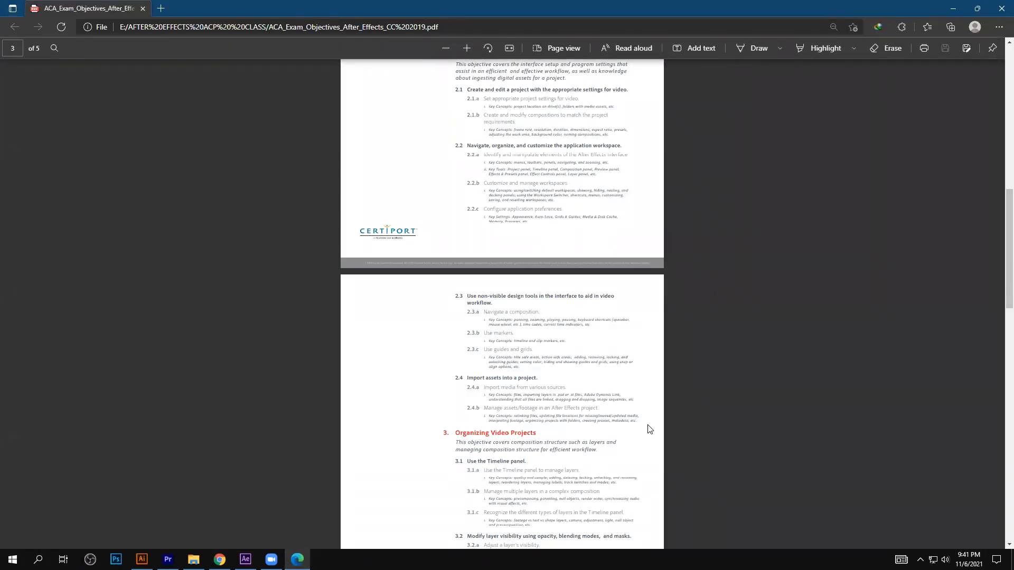
{"action": "scroll", "coordinate": [644, 431], "scroll_direction": "up", "scroll_amount": 3}
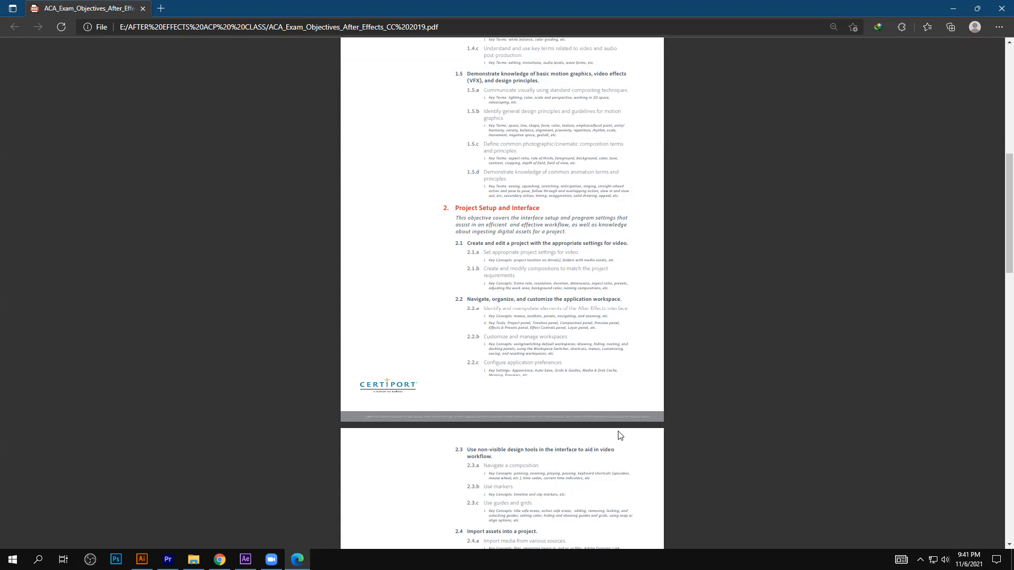
{"action": "scroll", "coordinate": [621, 435], "scroll_direction": "up", "scroll_amount": 9}
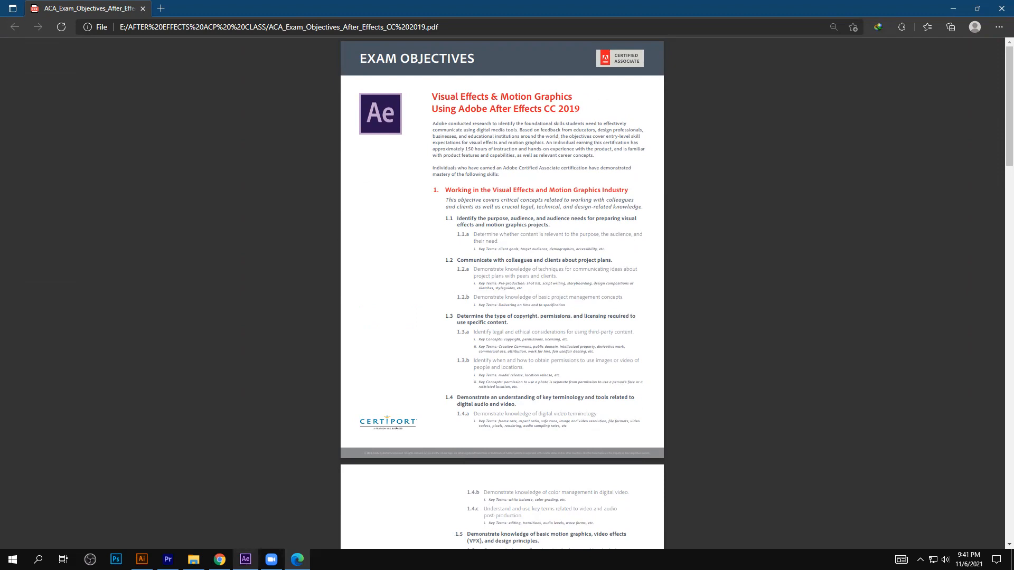
Switch to After Effects and open the nested Main composition from the Render Me timeline
{"action": "mouse_move", "coordinate": [245, 560]}
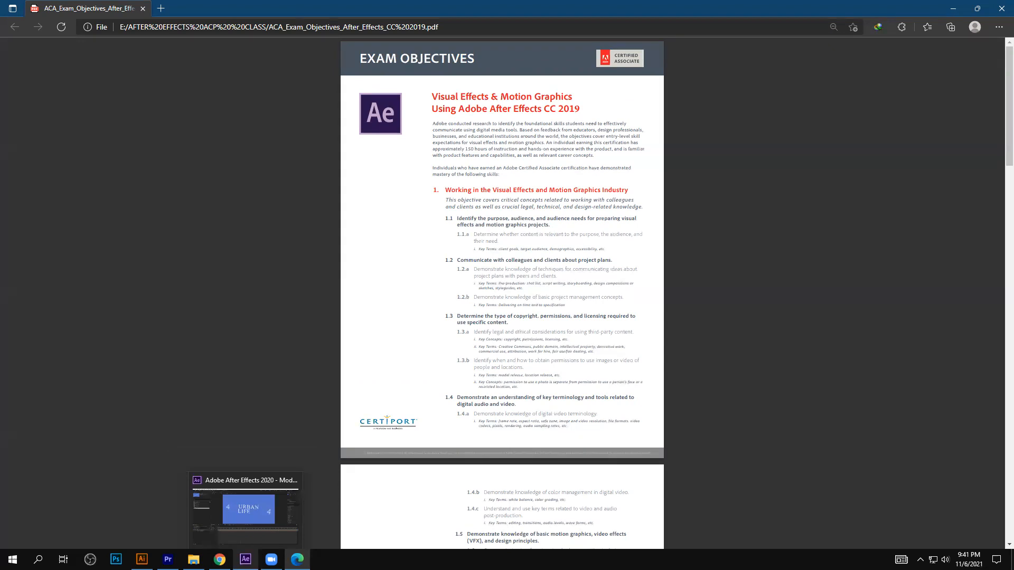
{"action": "left_click", "coordinate": [239, 509]}
{"action": "left_click", "coordinate": [200, 480]}
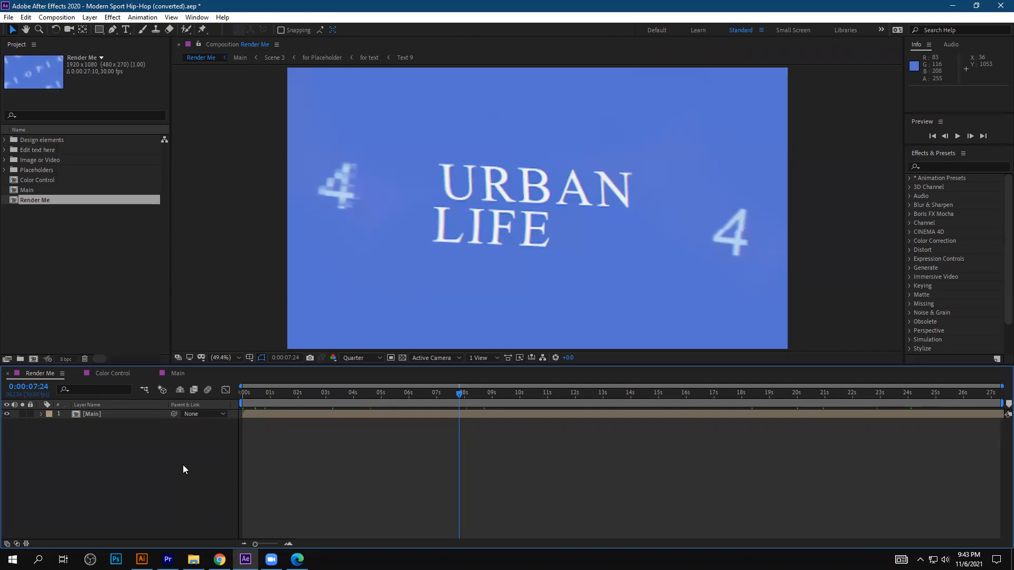
{"action": "left_click", "coordinate": [126, 408]}
{"action": "left_click", "coordinate": [126, 411]}
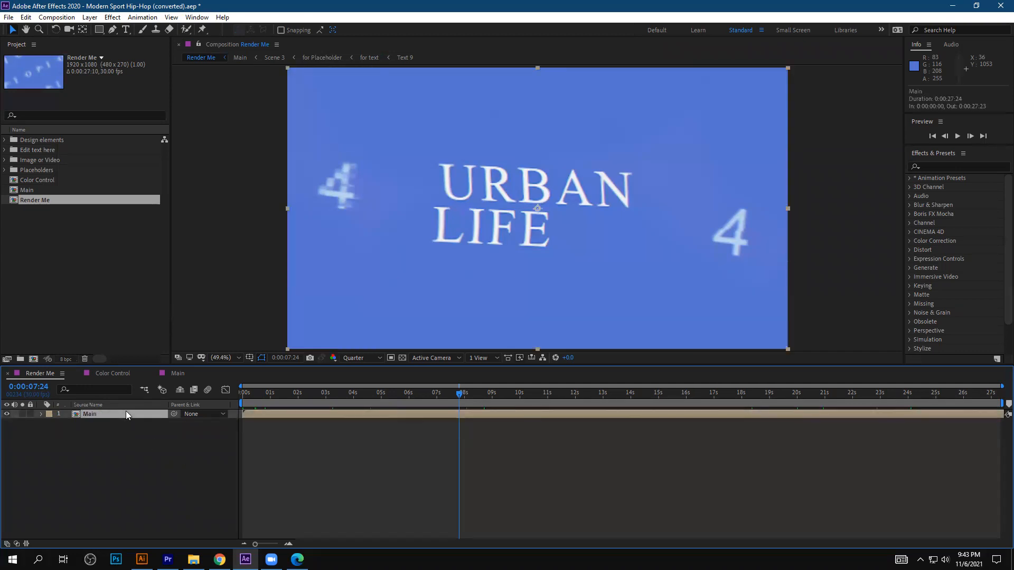
{"action": "double_click", "coordinate": [125, 411]}
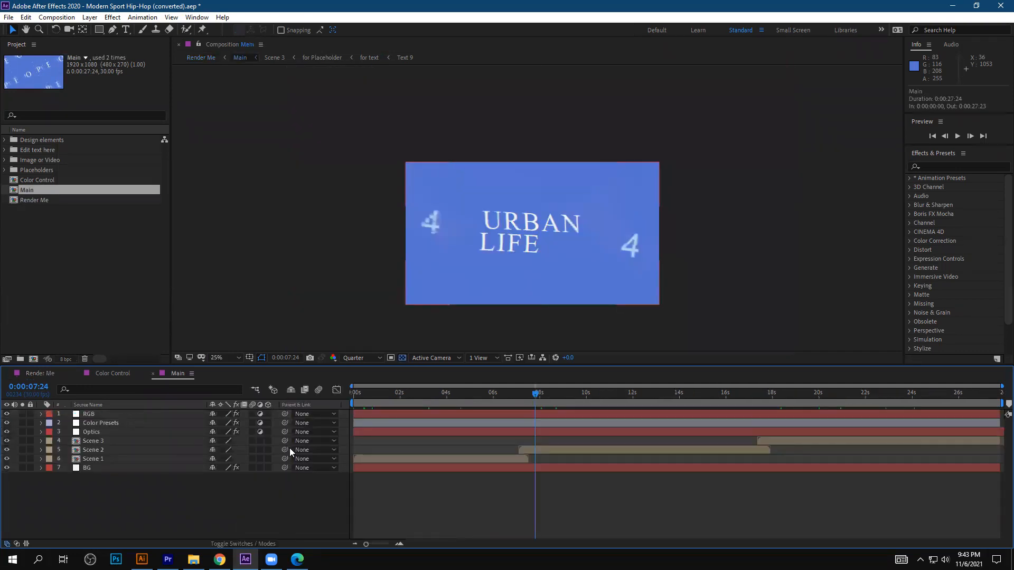
Move the Main composition's current time to 0:00:02:09, trying Full preview resolution before setting it back to Quarter
{"action": "left_click", "coordinate": [357, 359]}
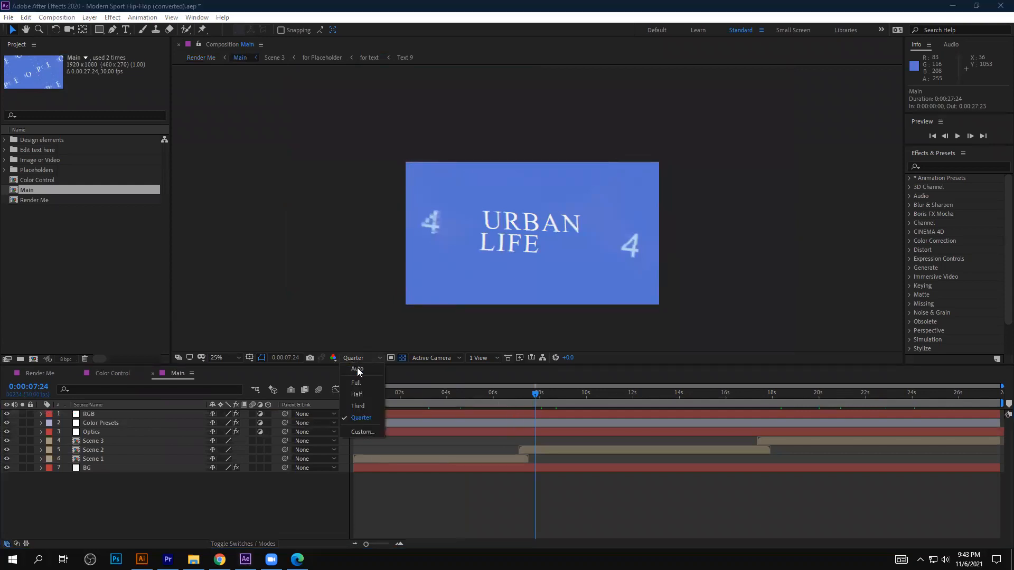
{"action": "left_click", "coordinate": [357, 383]}
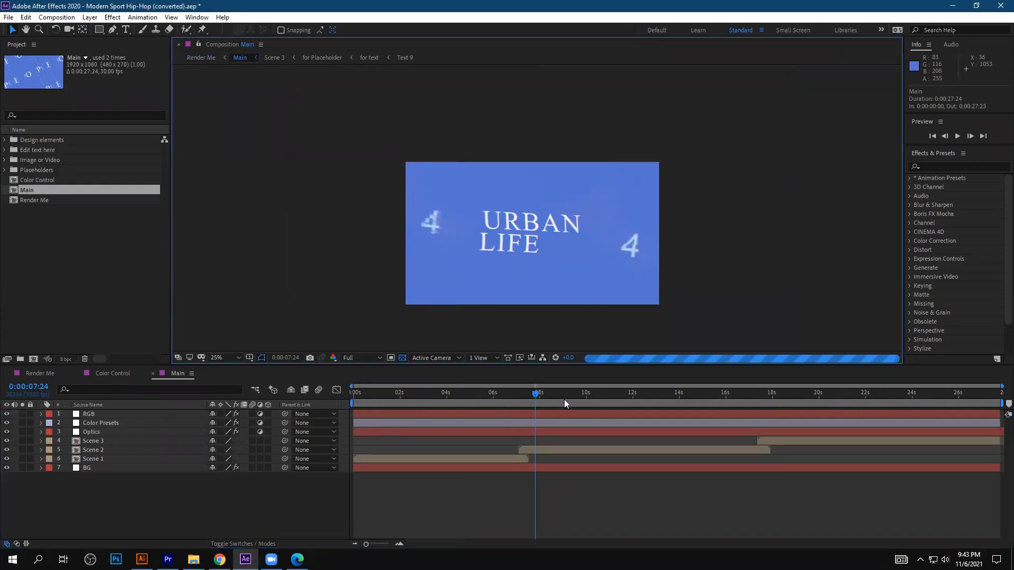
{"action": "left_click_drag", "start_coordinate": [535, 397], "coordinate": [407, 410]}
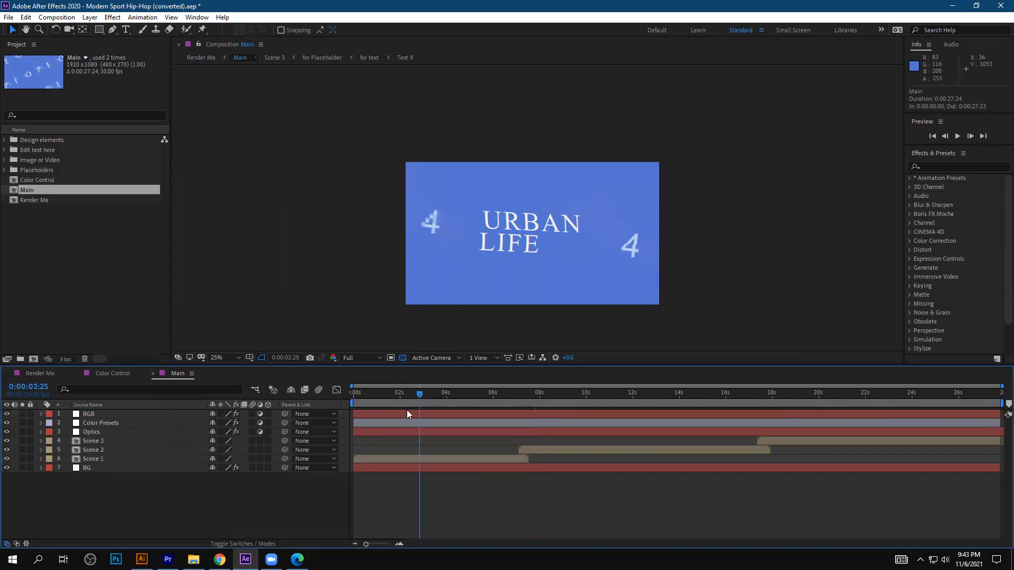
{"action": "left_click", "coordinate": [361, 359]}
{"action": "left_click", "coordinate": [369, 415]}
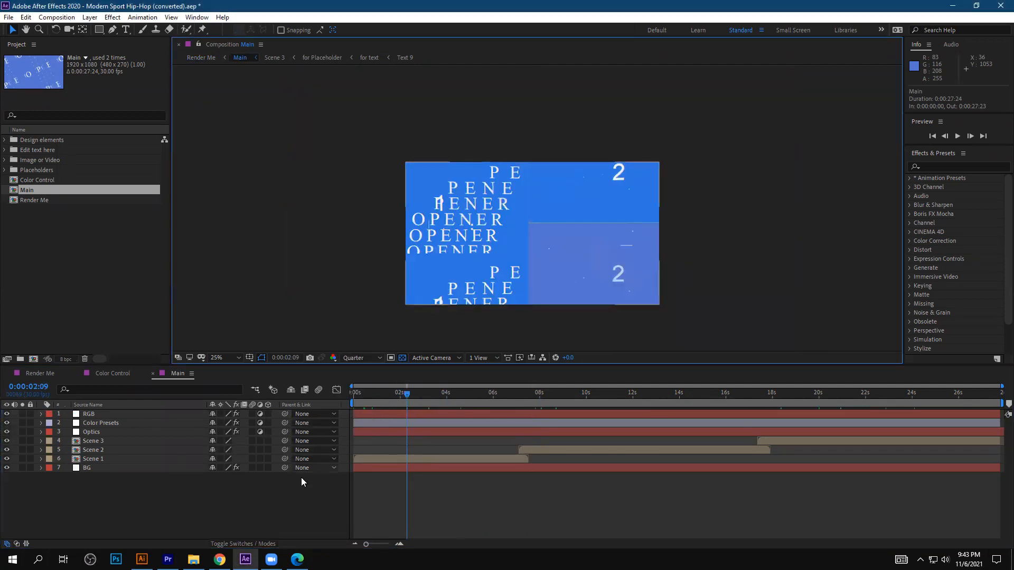
{"action": "left_click", "coordinate": [263, 496]}
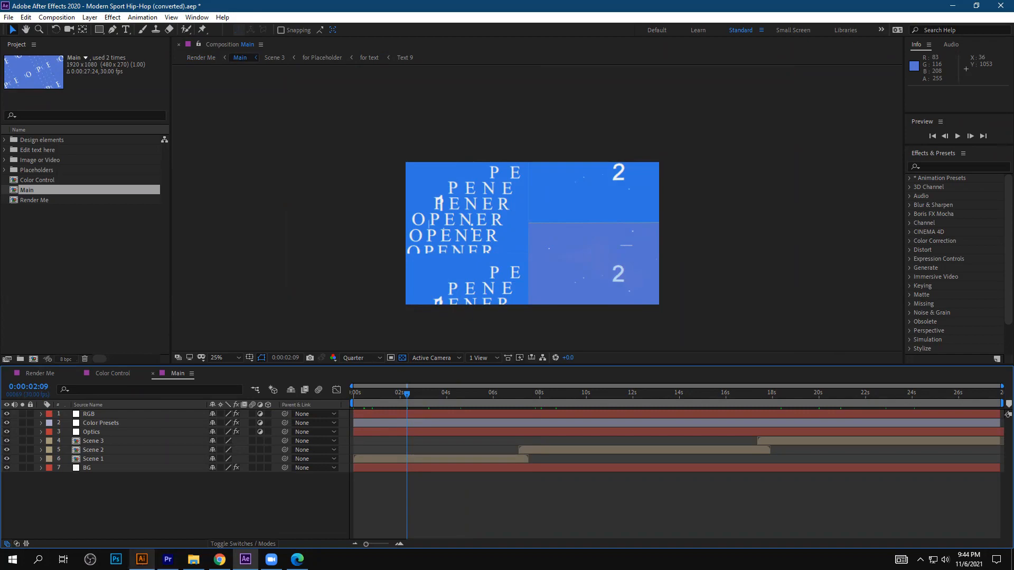
Switch to Premiere Pro, close its floating GMetrix PP LITA panel, quit the program, and reorder Illustrator beside After Effects on the taskbar
{"action": "left_click", "coordinate": [141, 560]}
{"action": "left_click", "coordinate": [168, 559]}
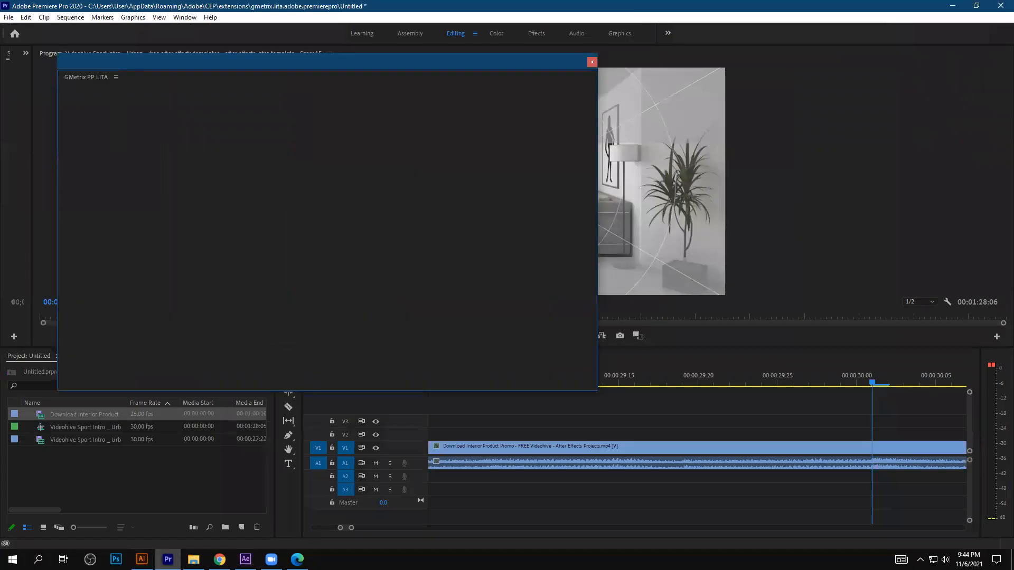
{"action": "left_click", "coordinate": [592, 62]}
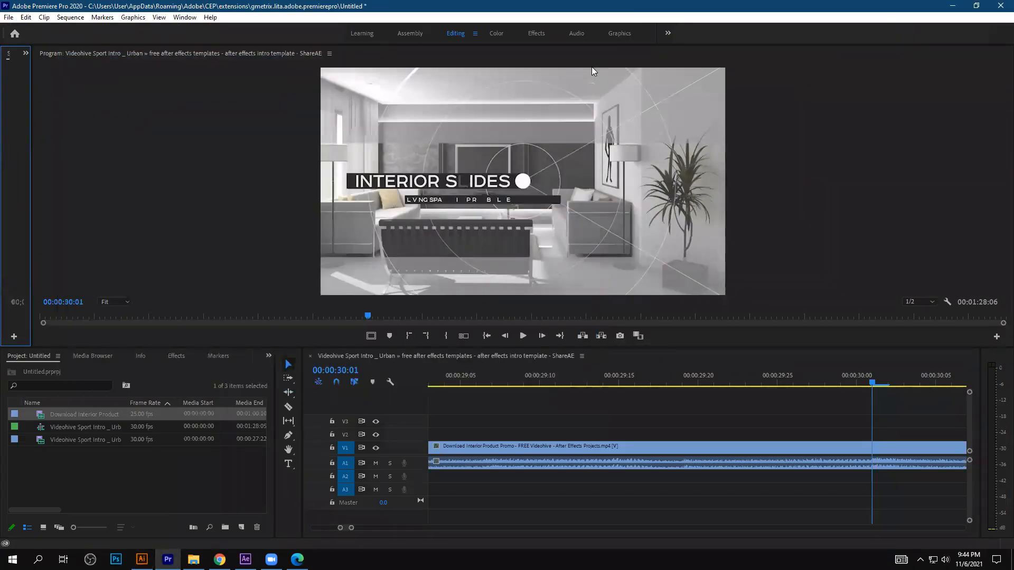
{"action": "left_click", "coordinate": [1000, 5]}
{"action": "left_click", "coordinate": [511, 293]}
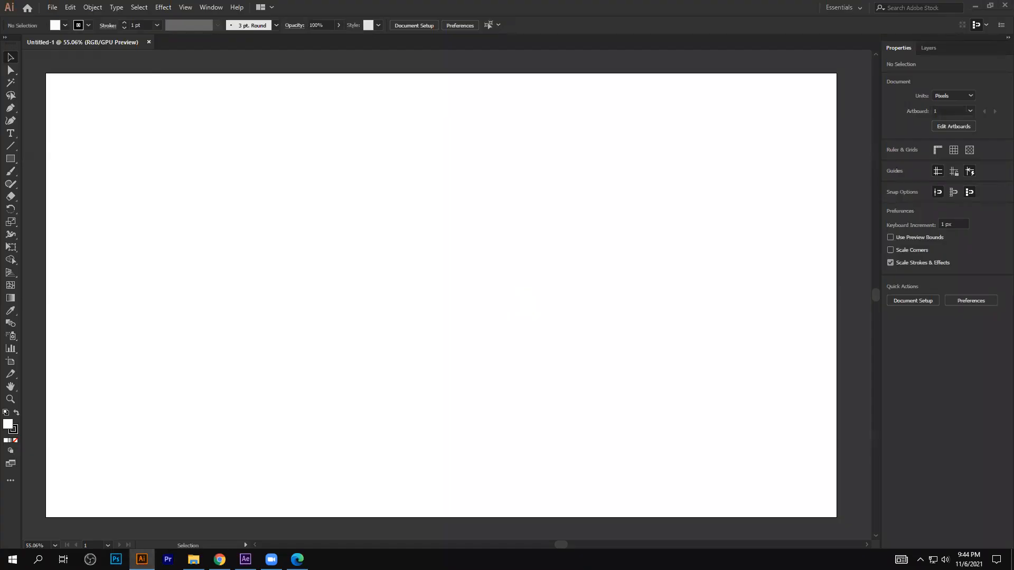
{"action": "left_click_drag", "start_coordinate": [142, 559], "coordinate": [219, 559]}
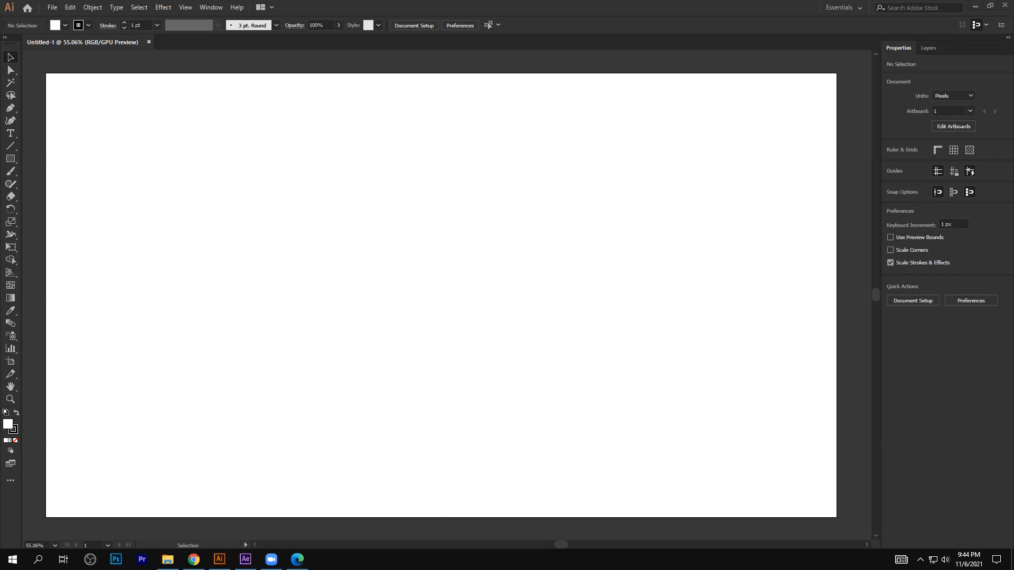
Switch to the exam objectives PDF in Edge and review objective 2, Project Setup and Interface, marking its description text
{"action": "left_click", "coordinate": [298, 559]}
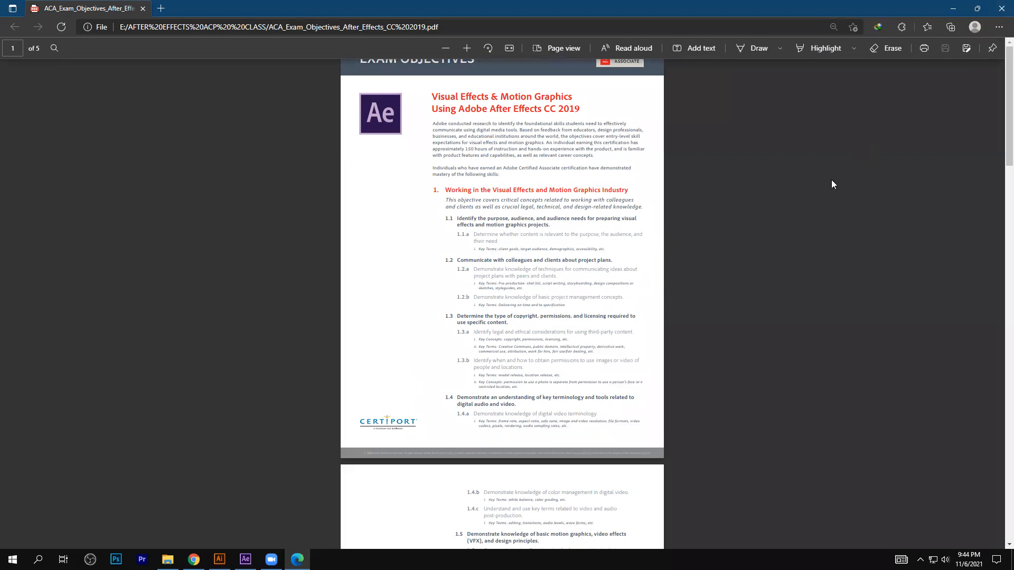
{"action": "scroll", "coordinate": [706, 248], "scroll_direction": "down", "scroll_amount": 7}
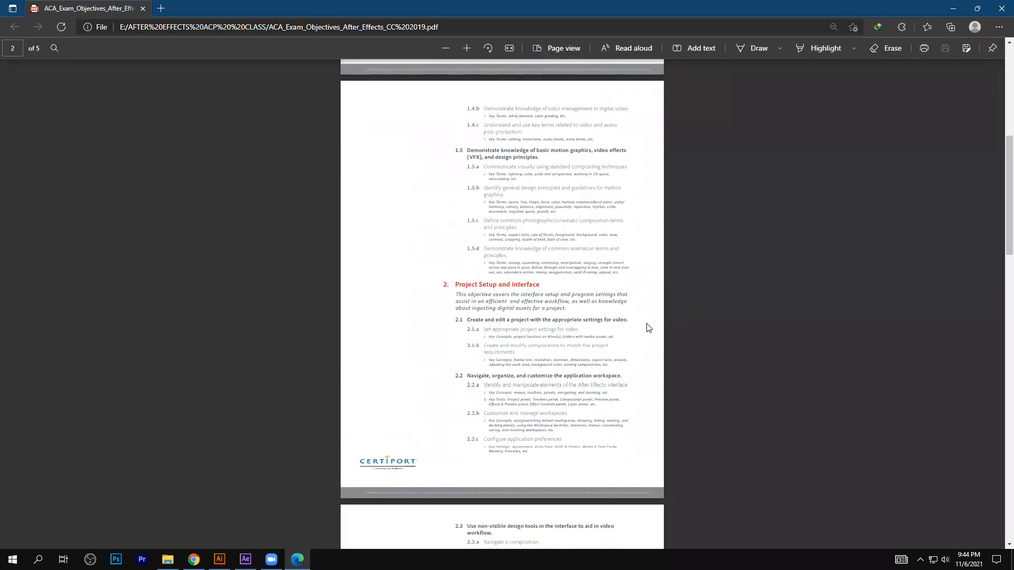
{"action": "left_click_drag", "start_coordinate": [523, 299], "coordinate": [455, 301]}
{"action": "left_click", "coordinate": [567, 305]}
{"action": "scroll", "coordinate": [629, 312], "scroll_direction": "down", "scroll_amount": 3}
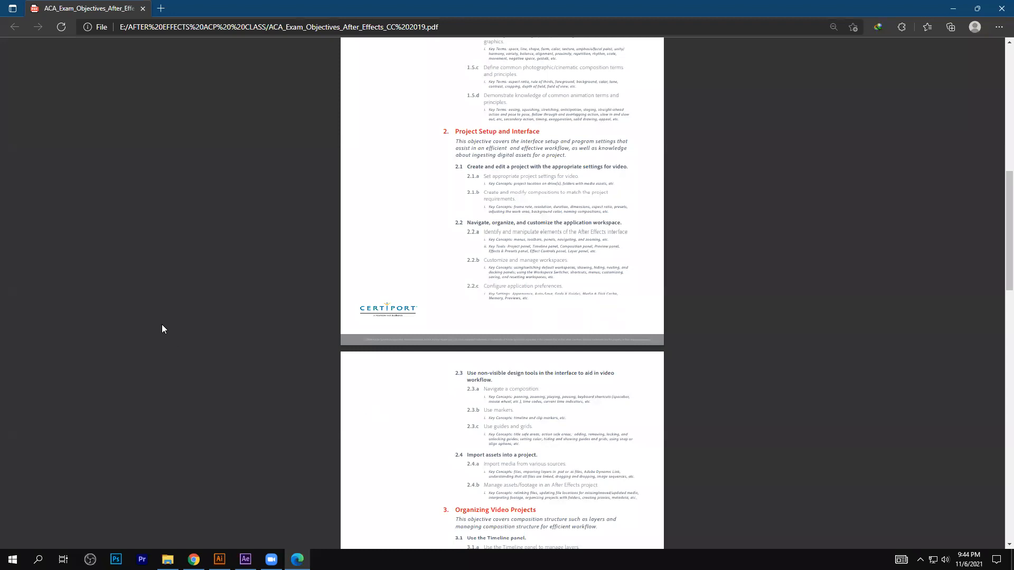
{"action": "scroll", "coordinate": [212, 317], "scroll_direction": "up", "scroll_amount": 4}
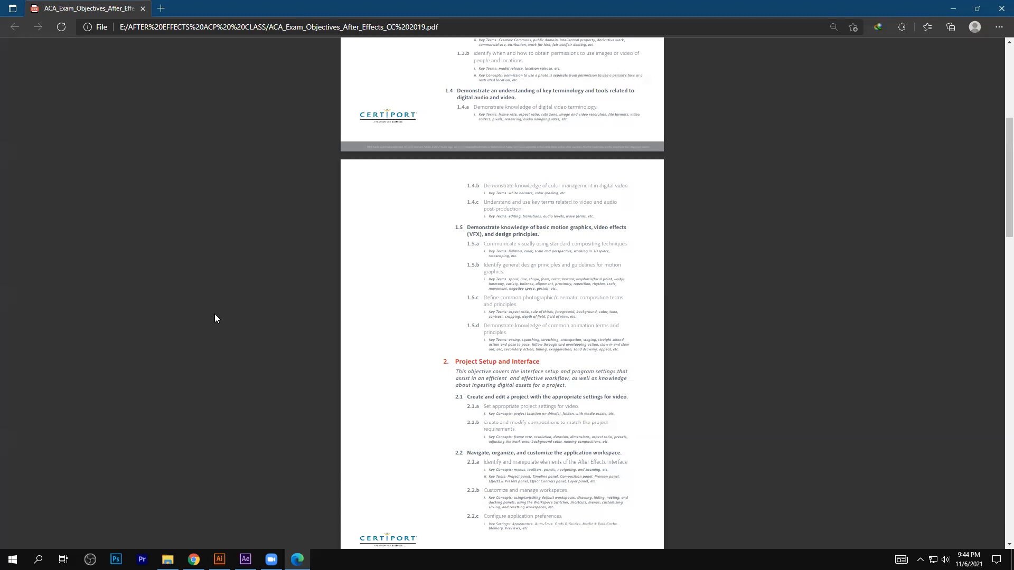
{"action": "scroll", "coordinate": [214, 314], "scroll_direction": "up", "scroll_amount": 3}
{"action": "scroll", "coordinate": [214, 314], "scroll_direction": "down", "scroll_amount": 4}
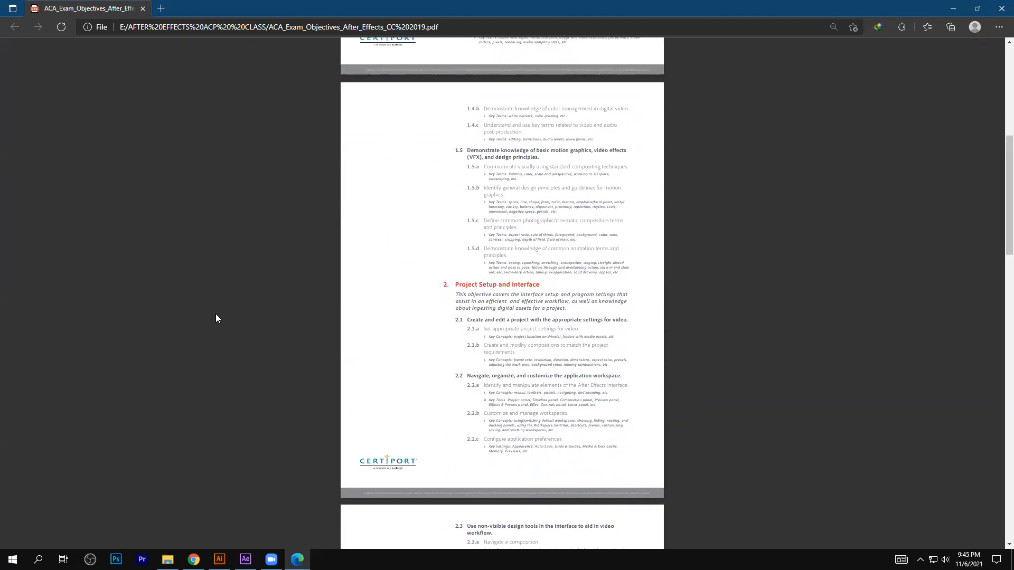
Point out the heading of objective 1, Working in the Visual Effects and Motion Graphics Industry, by selecting its text
{"action": "scroll", "coordinate": [215, 314], "scroll_direction": "up", "scroll_amount": 5}
{"action": "left_click_drag", "start_coordinate": [442, 108], "coordinate": [630, 118]}
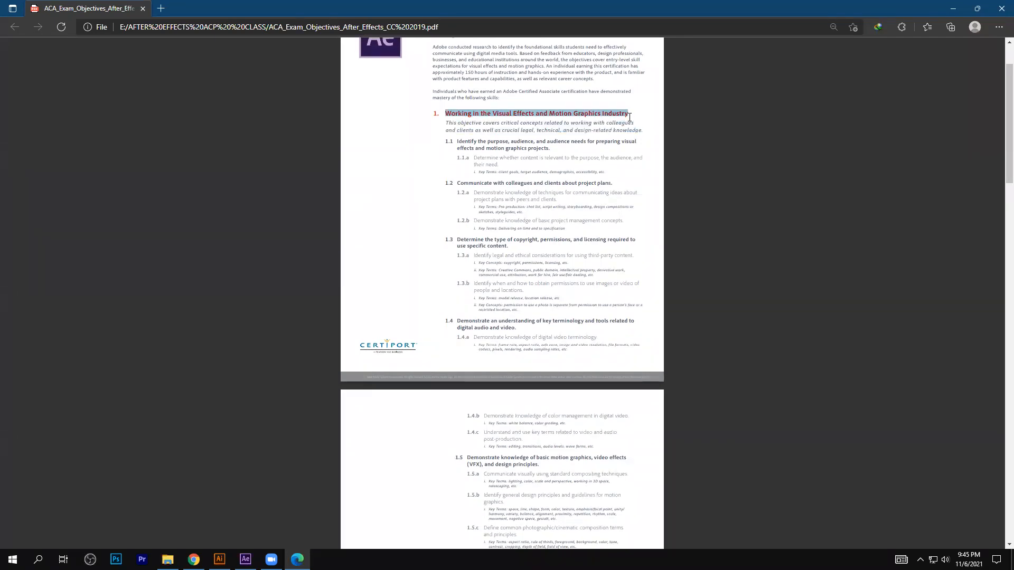
{"action": "left_click", "coordinate": [725, 163]}
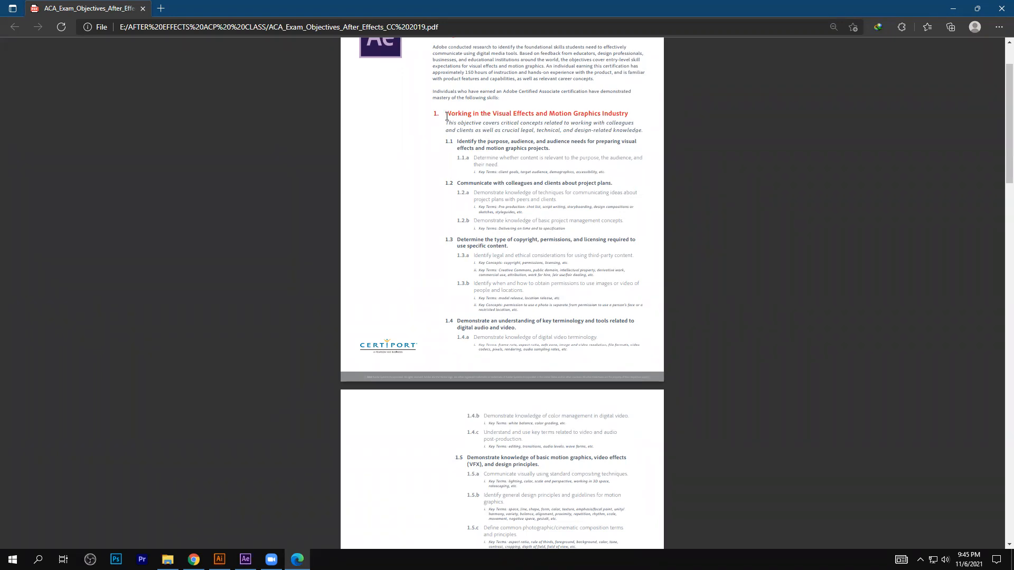
{"action": "left_click_drag", "start_coordinate": [446, 116], "coordinate": [629, 117]}
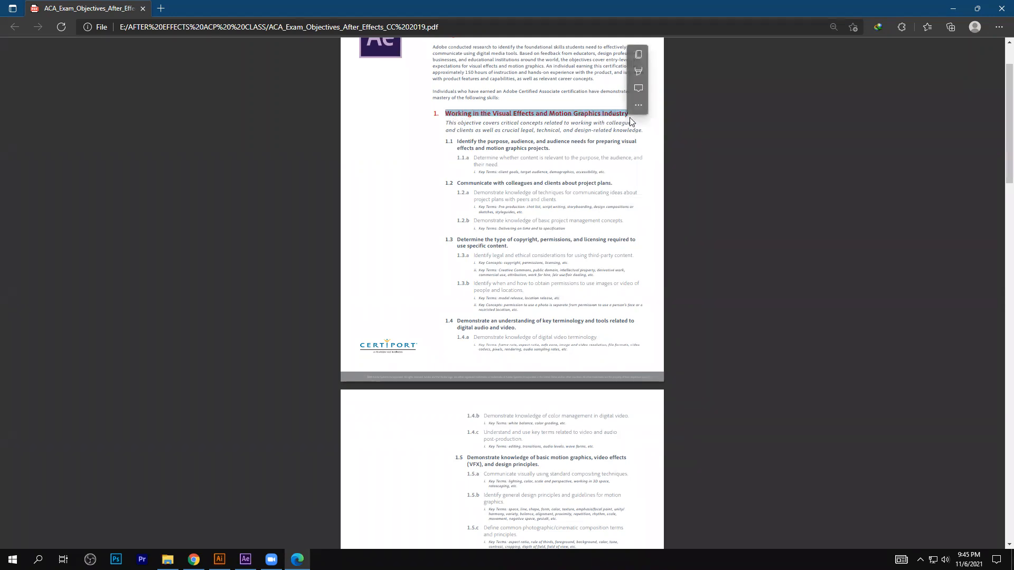
{"action": "left_click", "coordinate": [690, 129]}
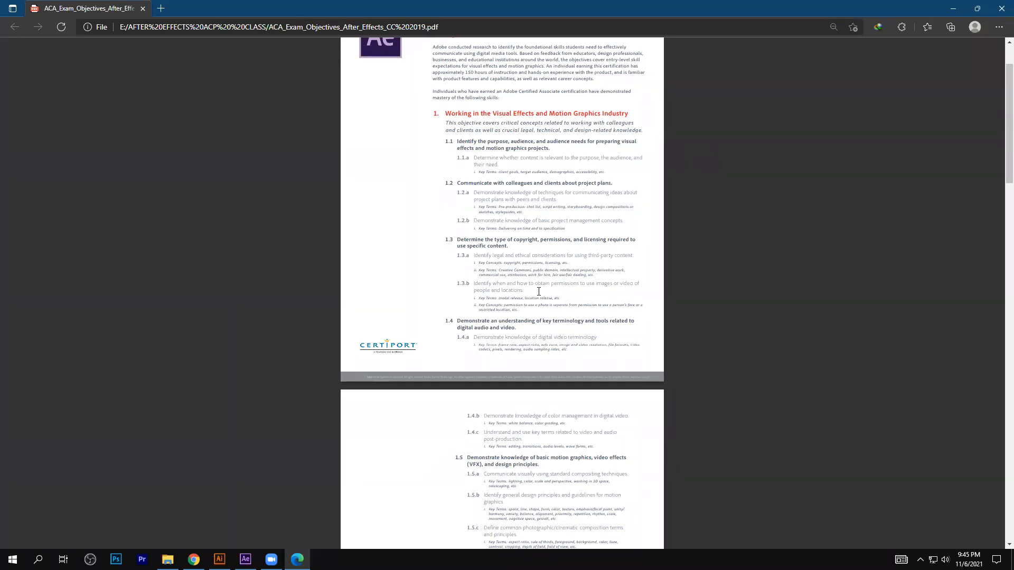
Review the exam objectives from the first page through Project Setup and Interface to the start of Organizing Video Projects
{"action": "scroll", "coordinate": [541, 296], "scroll_direction": "up", "scroll_amount": 2}
{"action": "scroll", "coordinate": [542, 297], "scroll_direction": "down", "scroll_amount": 8}
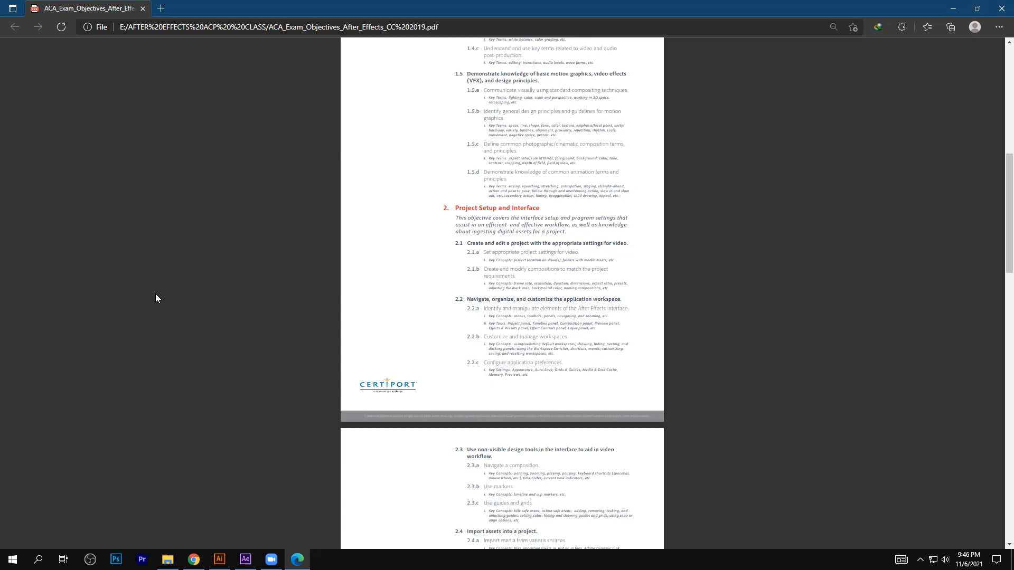
{"action": "scroll", "coordinate": [191, 303], "scroll_direction": "down", "scroll_amount": 2}
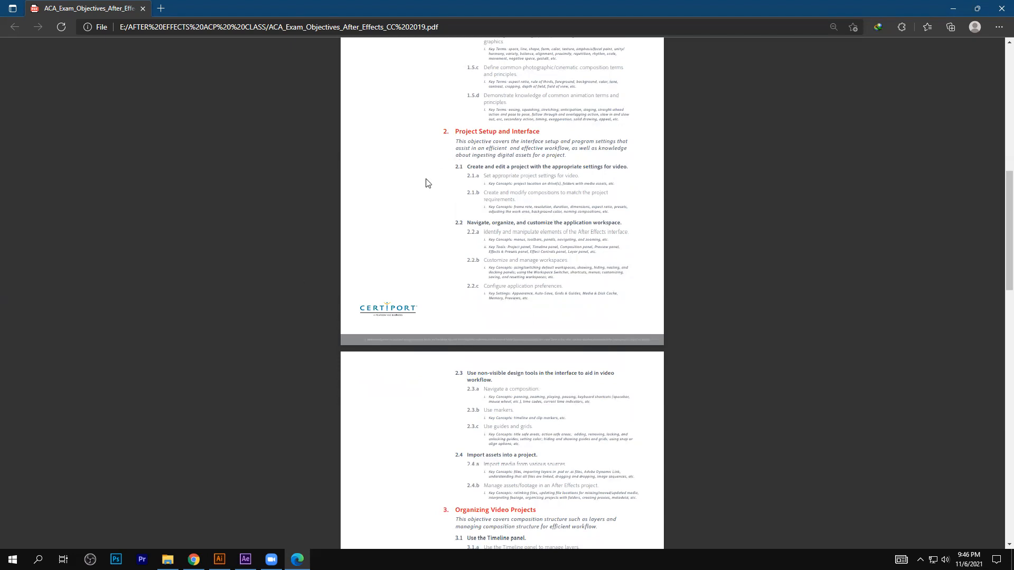
{"action": "scroll", "coordinate": [407, 227], "scroll_direction": "up", "scroll_amount": 9}
{"action": "scroll", "coordinate": [407, 230], "scroll_direction": "up", "scroll_amount": 4}
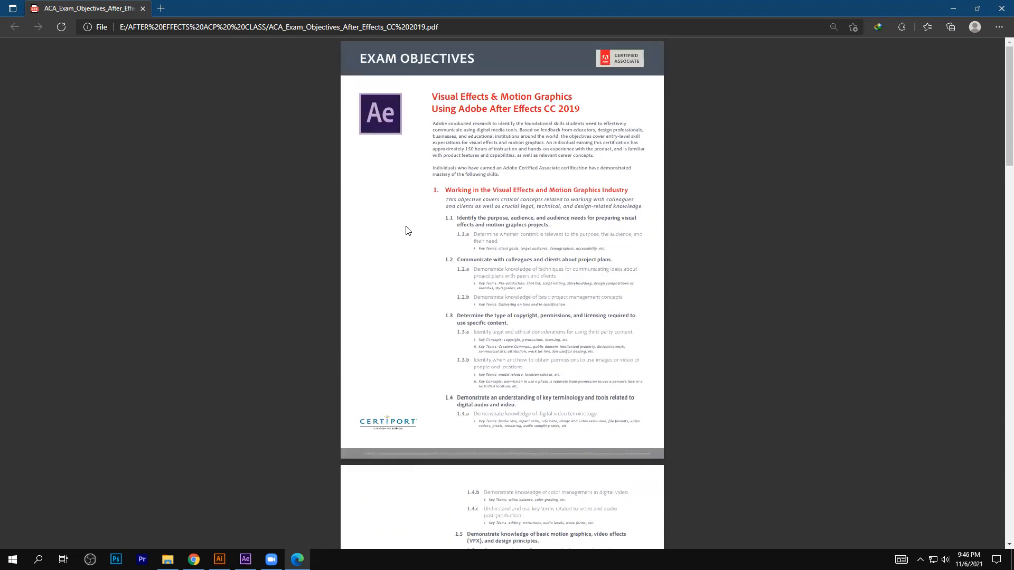
{"action": "scroll", "coordinate": [407, 230], "scroll_direction": "down", "scroll_amount": 2}
{"action": "scroll", "coordinate": [407, 229], "scroll_direction": "down", "scroll_amount": 5}
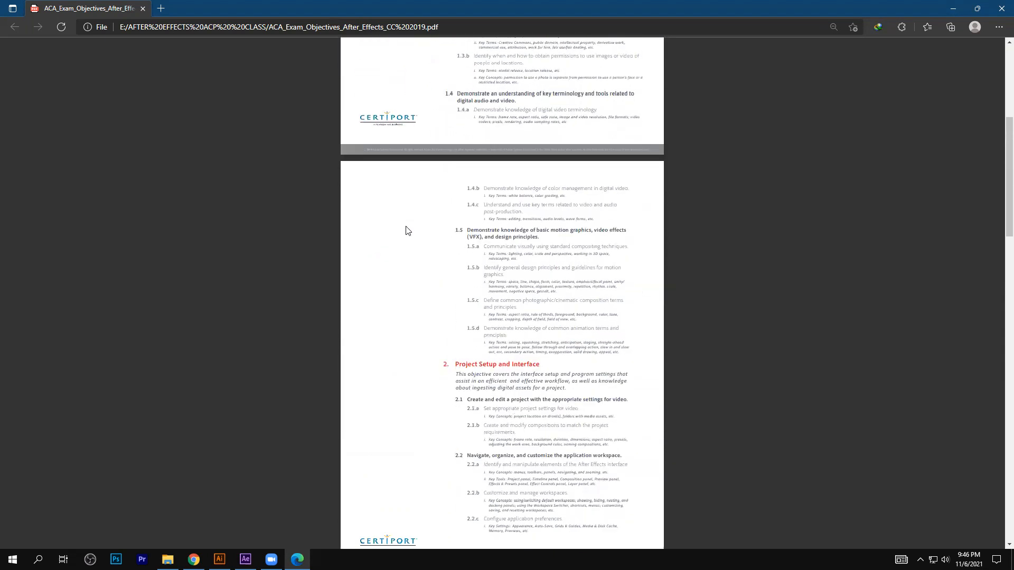
{"action": "scroll", "coordinate": [404, 233], "scroll_direction": "down", "scroll_amount": 6}
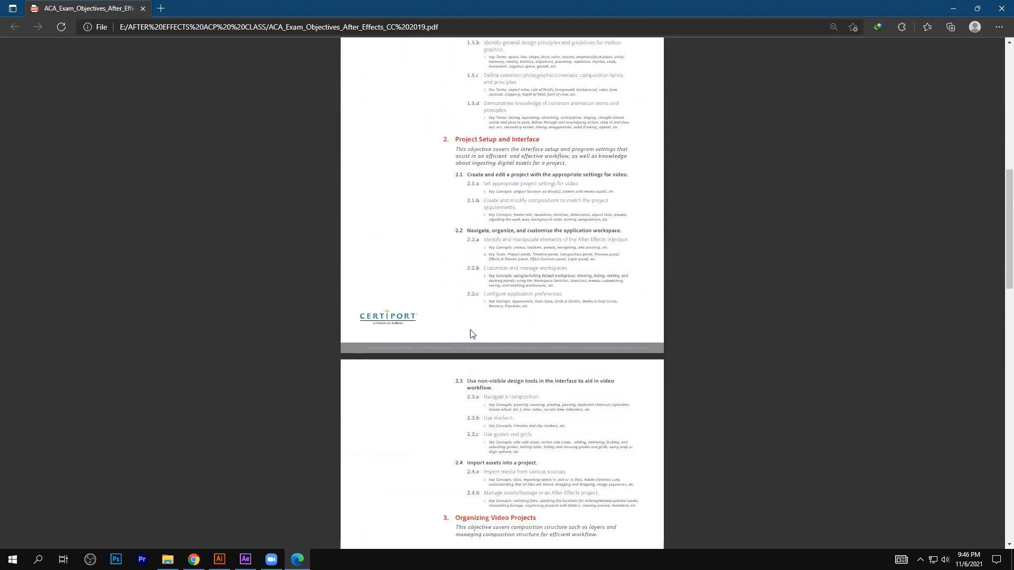
Switch to the After Effects tutorials page in Chrome and look through its beginner courses back to the page's start
{"action": "key", "text": "alt+Tab"}
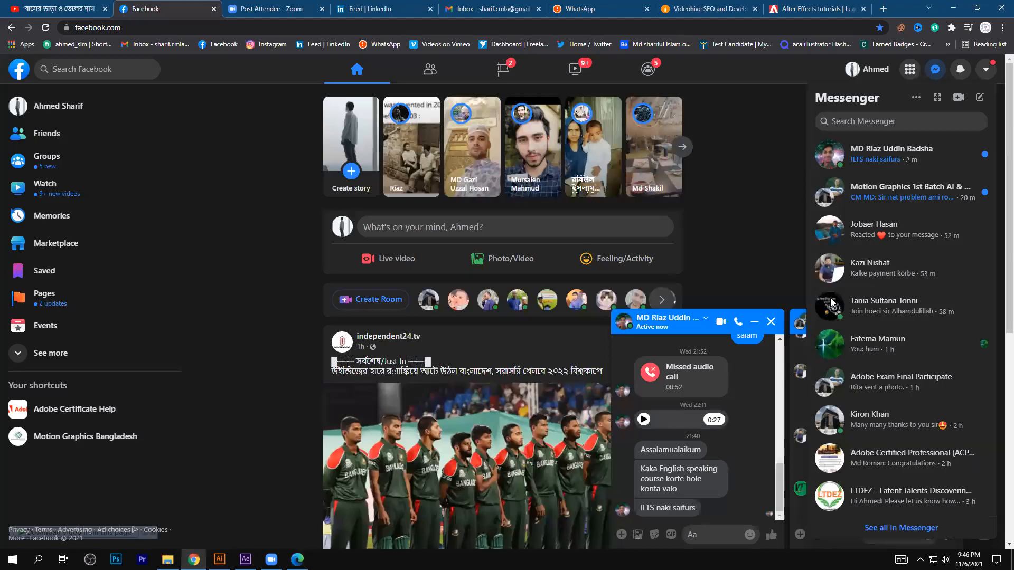
{"action": "key", "text": "ctrl+9"}
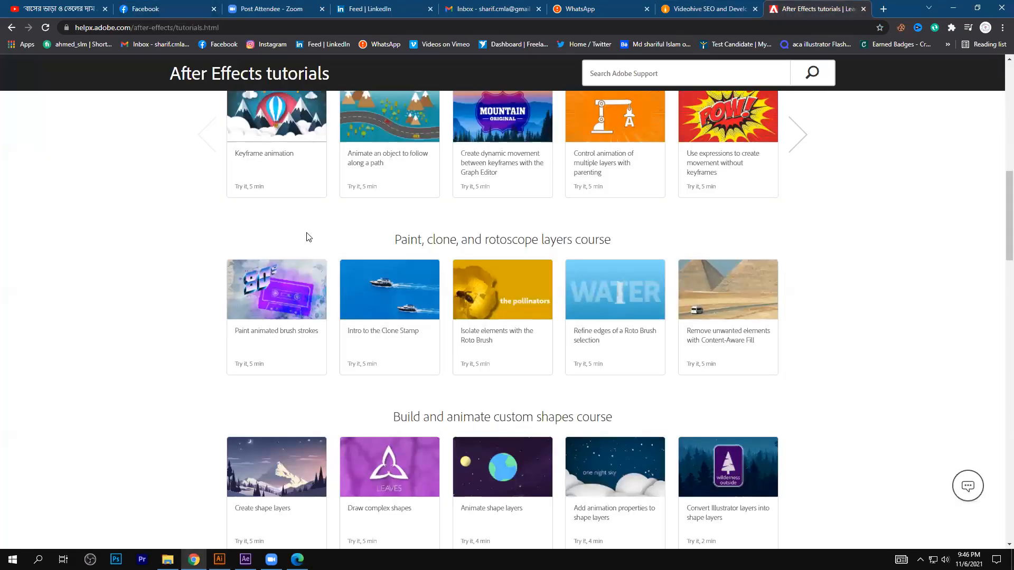
{"action": "scroll", "coordinate": [533, 94], "scroll_direction": "down", "scroll_amount": 5}
{"action": "scroll", "coordinate": [533, 94], "scroll_direction": "up", "scroll_amount": 6}
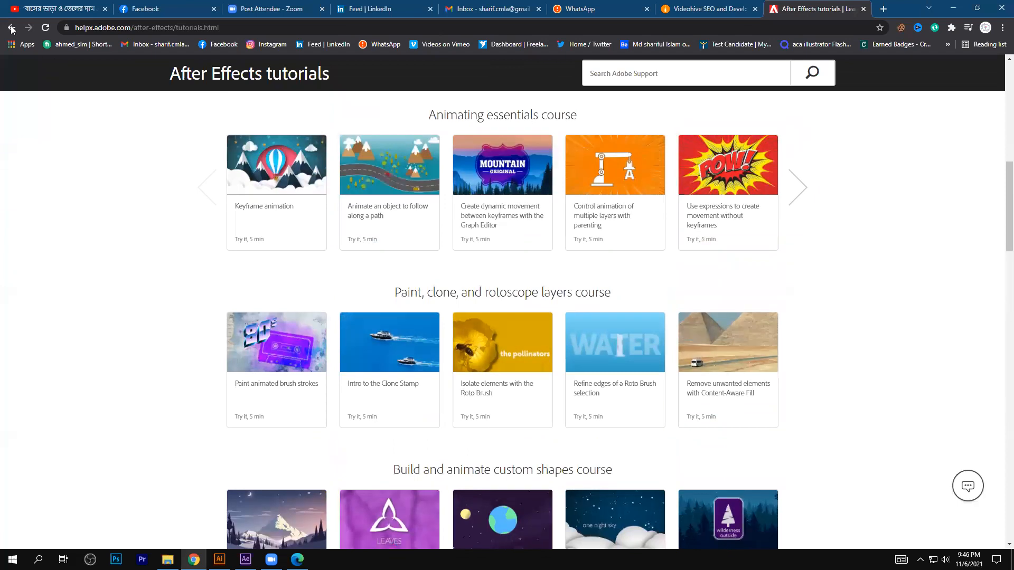
{"action": "scroll", "coordinate": [11, 29], "scroll_direction": "up", "scroll_amount": 6}
{"action": "scroll", "coordinate": [12, 29], "scroll_direction": "up", "scroll_amount": 4}
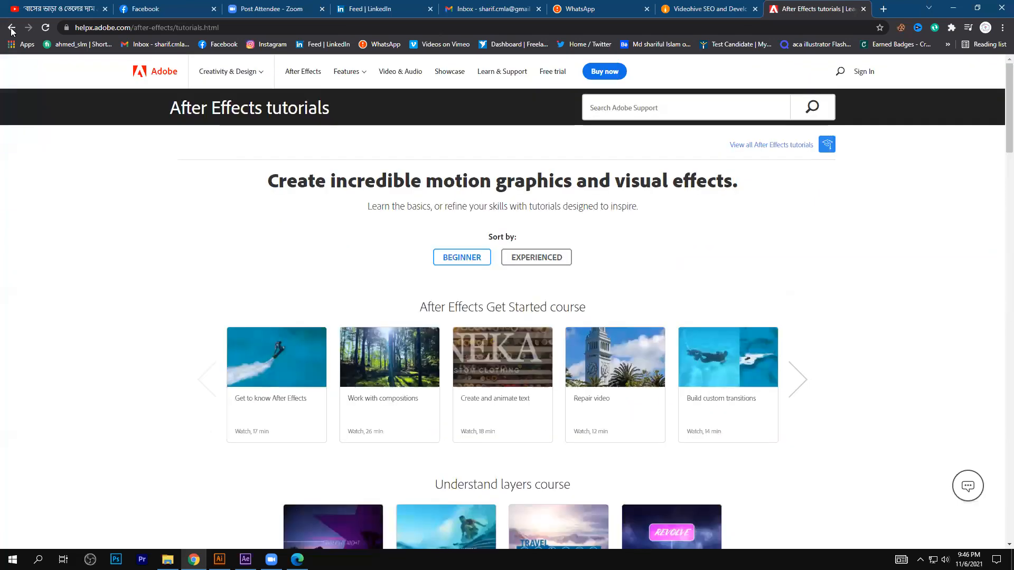
Return to Adobe After Effects Learn & Support, look through the After Effects User Guide, and go back to the support page
{"action": "key", "text": "alt+Left"}
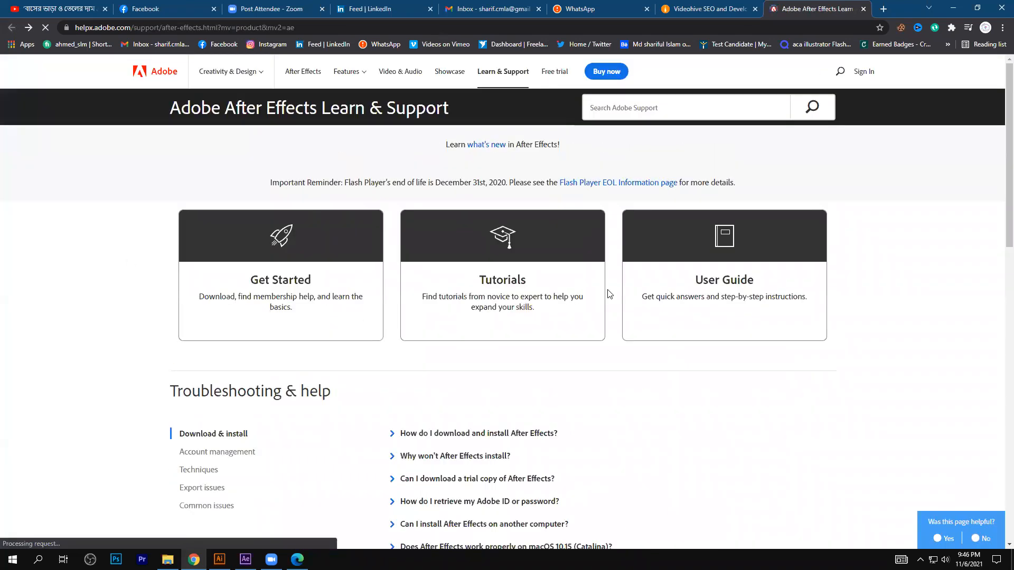
{"action": "left_click", "coordinate": [749, 294]}
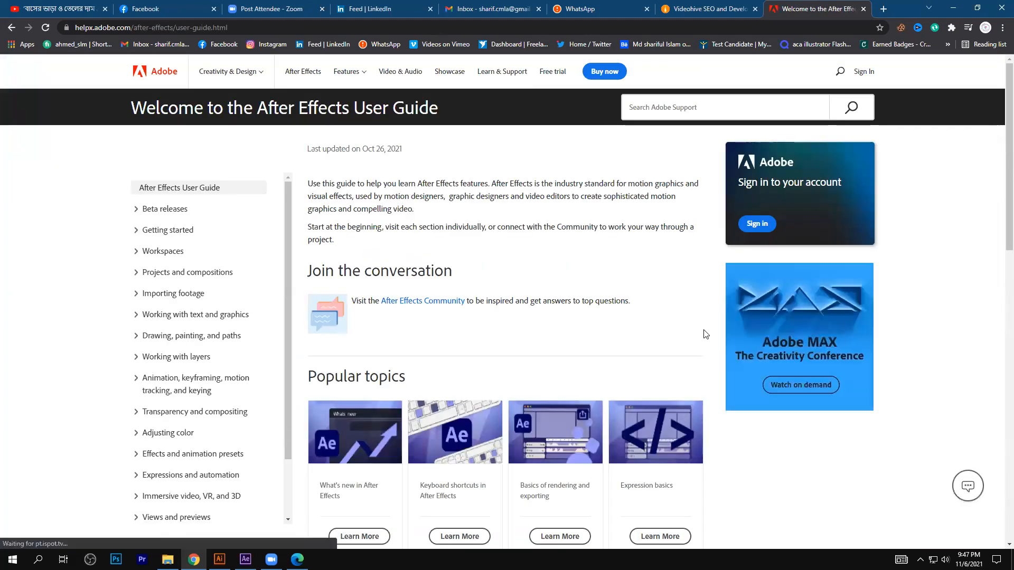
{"action": "scroll", "coordinate": [18, 91], "scroll_direction": "down", "scroll_amount": 8}
{"action": "scroll", "coordinate": [477, 101], "scroll_direction": "up", "scroll_amount": 2}
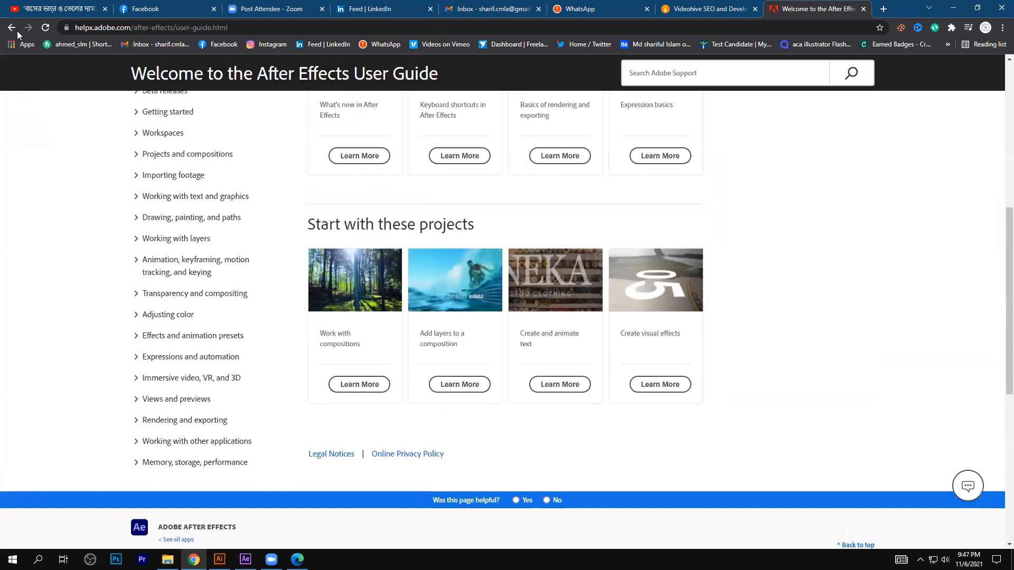
{"action": "left_click", "coordinate": [11, 28]}
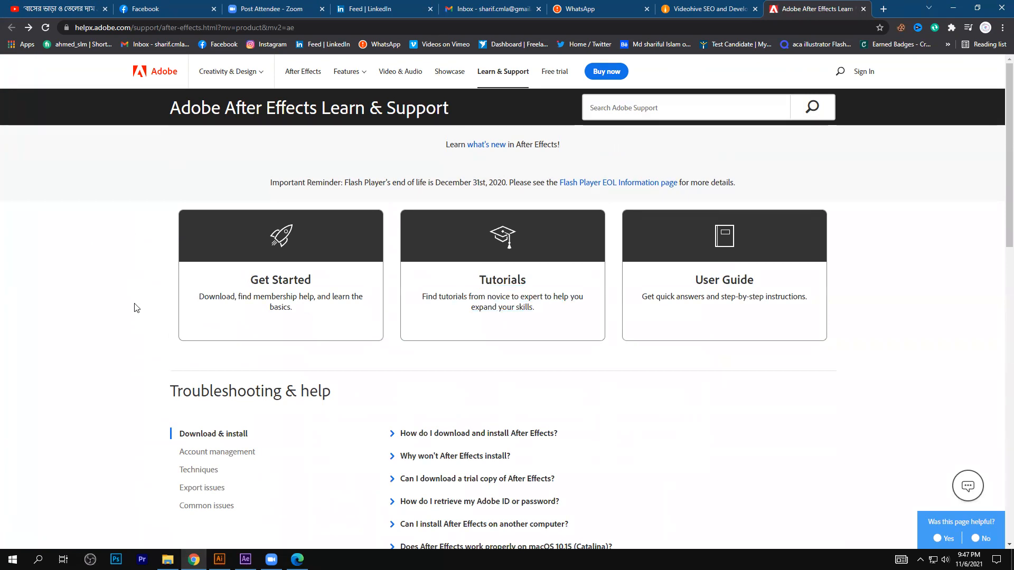
Examine the Troubleshooting & help, Community, and Related apps & services sections of the Learn & Support page
{"action": "scroll", "coordinate": [134, 308], "scroll_direction": "down", "scroll_amount": 2}
{"action": "scroll", "coordinate": [122, 311], "scroll_direction": "up", "scroll_amount": 2}
{"action": "scroll", "coordinate": [120, 310], "scroll_direction": "down", "scroll_amount": 9}
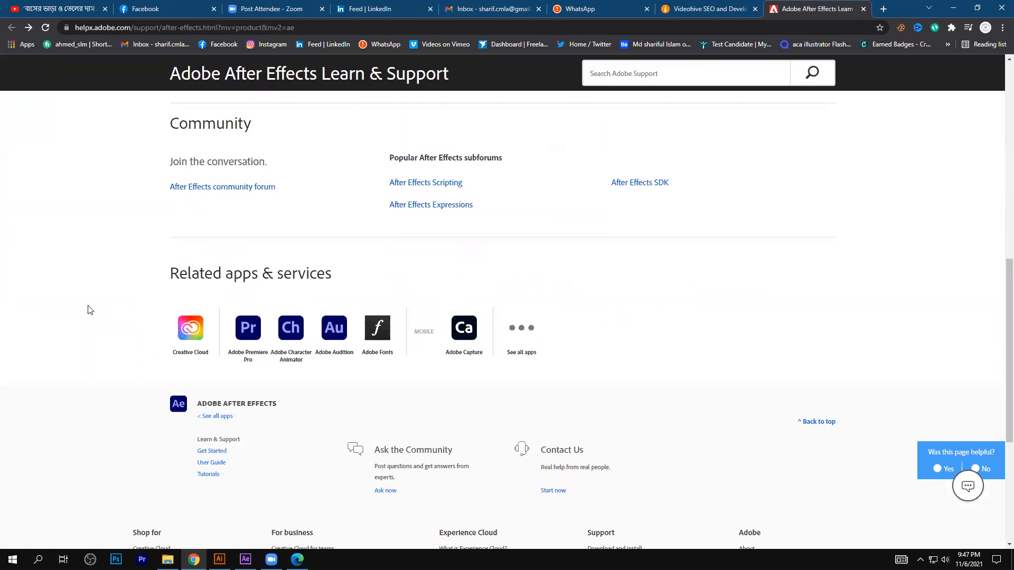
{"action": "scroll", "coordinate": [88, 310], "scroll_direction": "up", "scroll_amount": 5}
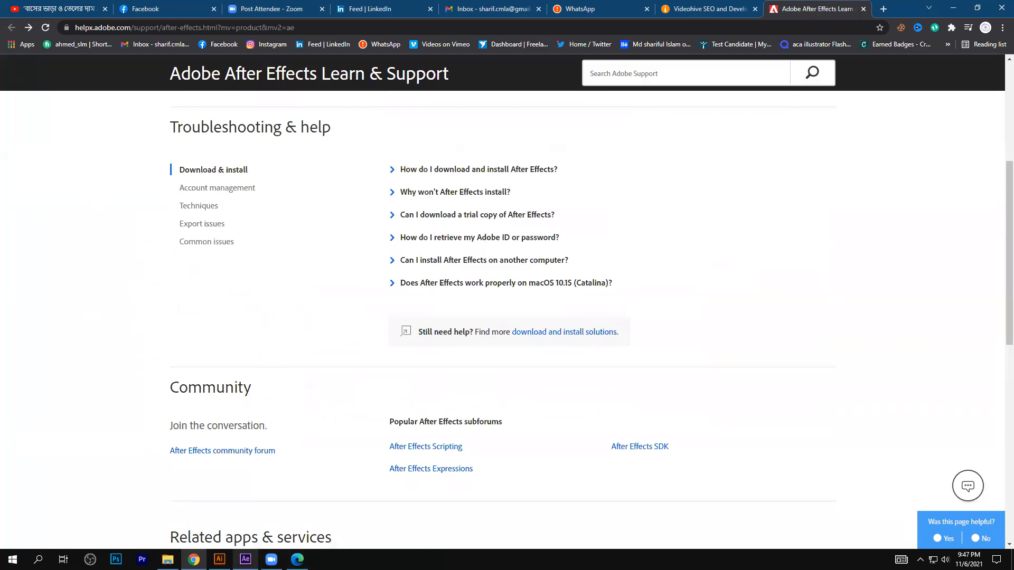
Switch to After Effects, check the AFTER EFFECTS ACP CLASS folder in File Explorer, then return and deselect the Main composition in the project
{"action": "left_click", "coordinate": [245, 559]}
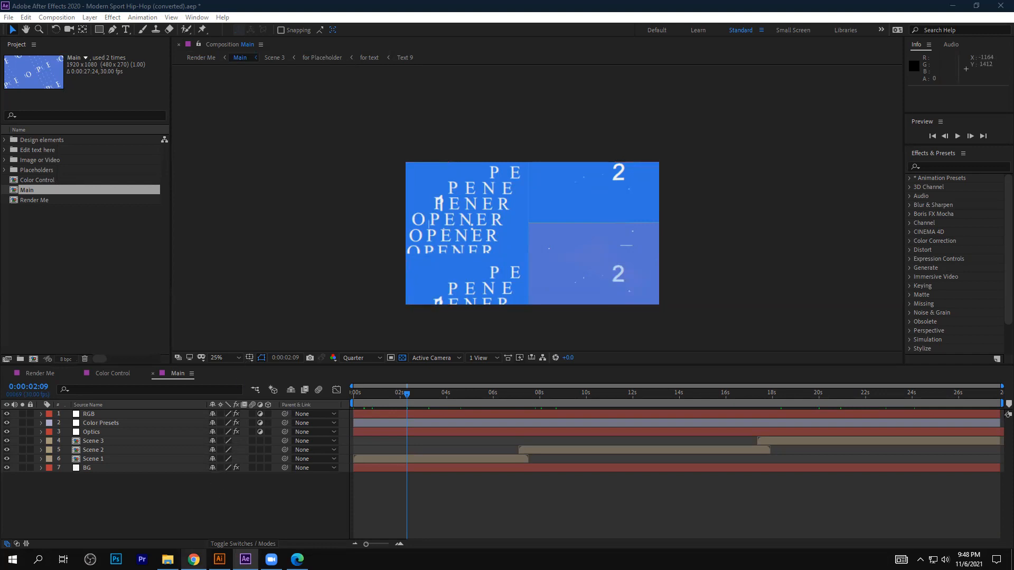
{"action": "left_click", "coordinate": [167, 560]}
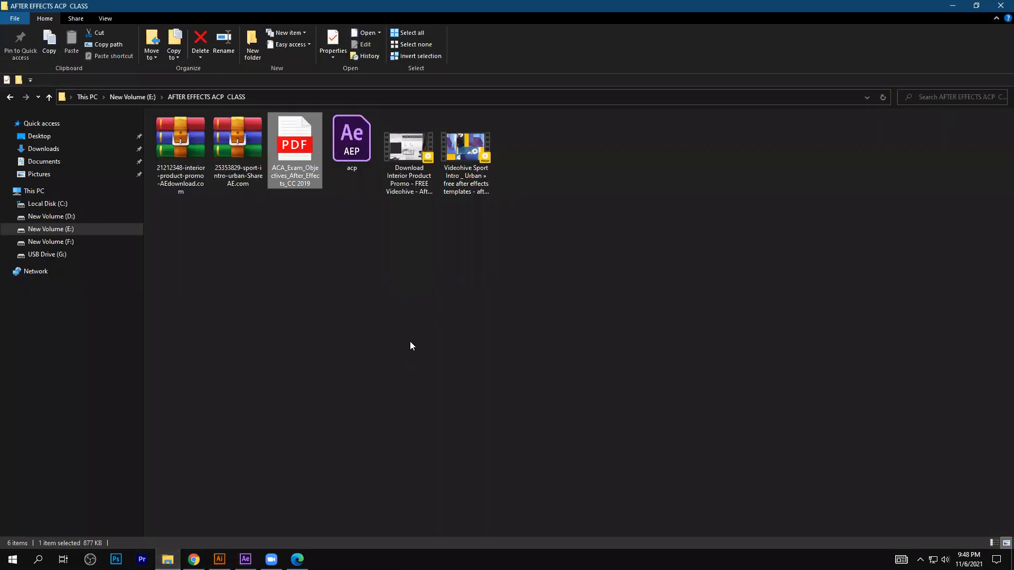
{"action": "left_click", "coordinate": [271, 211]}
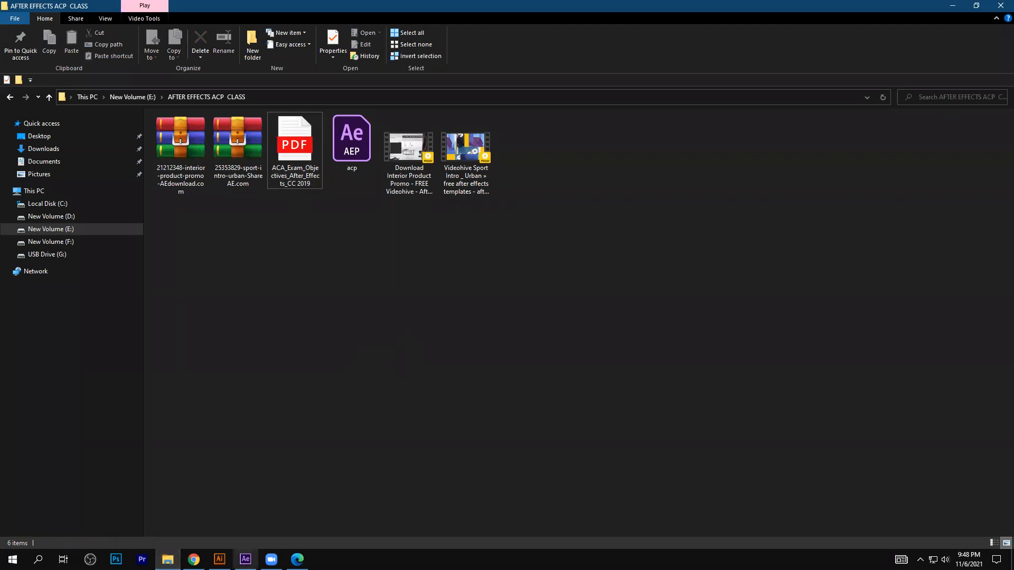
{"action": "left_click", "coordinate": [245, 560]}
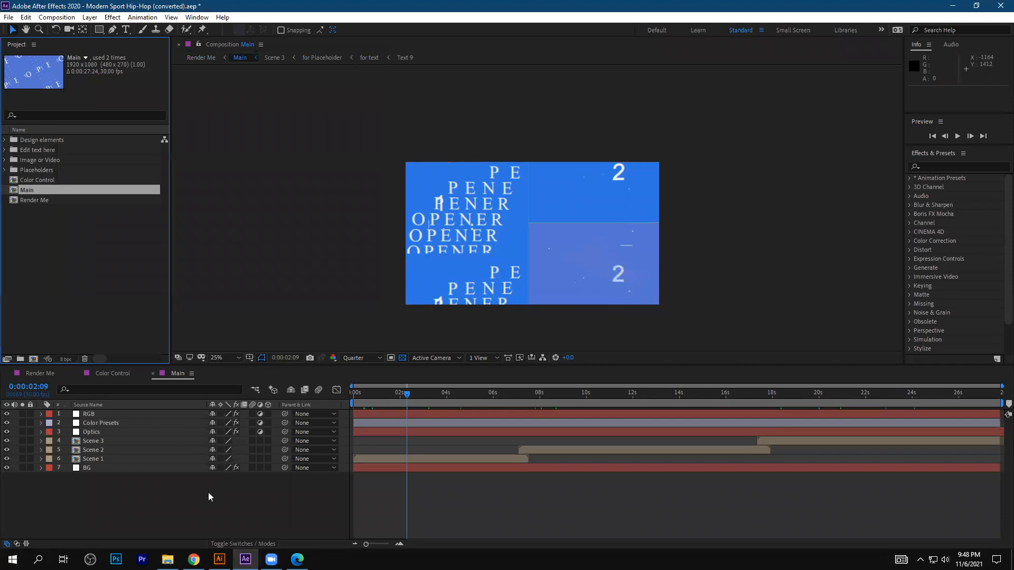
{"action": "left_click", "coordinate": [113, 263]}
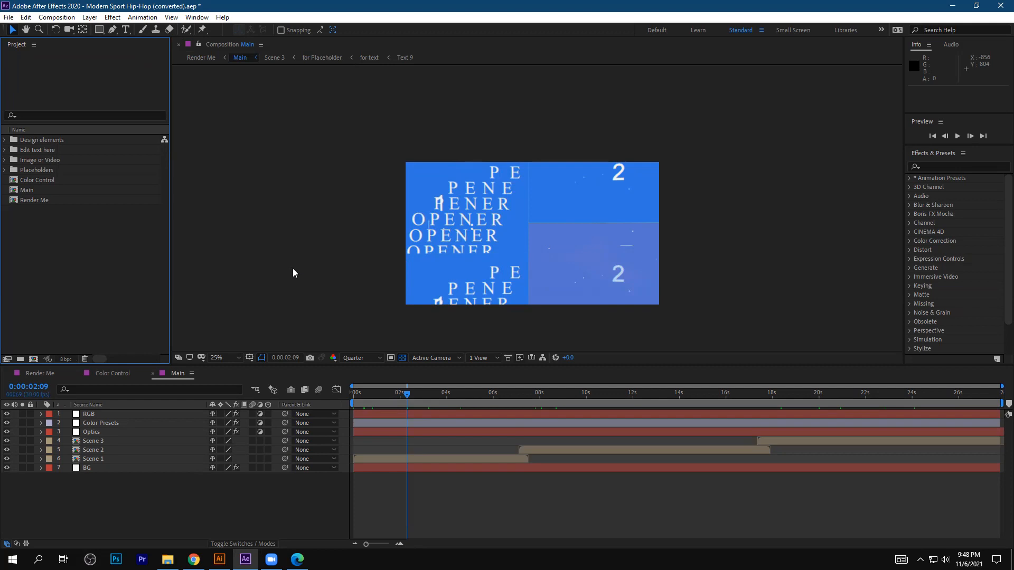
Switch to Illustrator and look through its Edit and Select commands for comparison with After Effects
{"action": "left_click", "coordinate": [219, 559]}
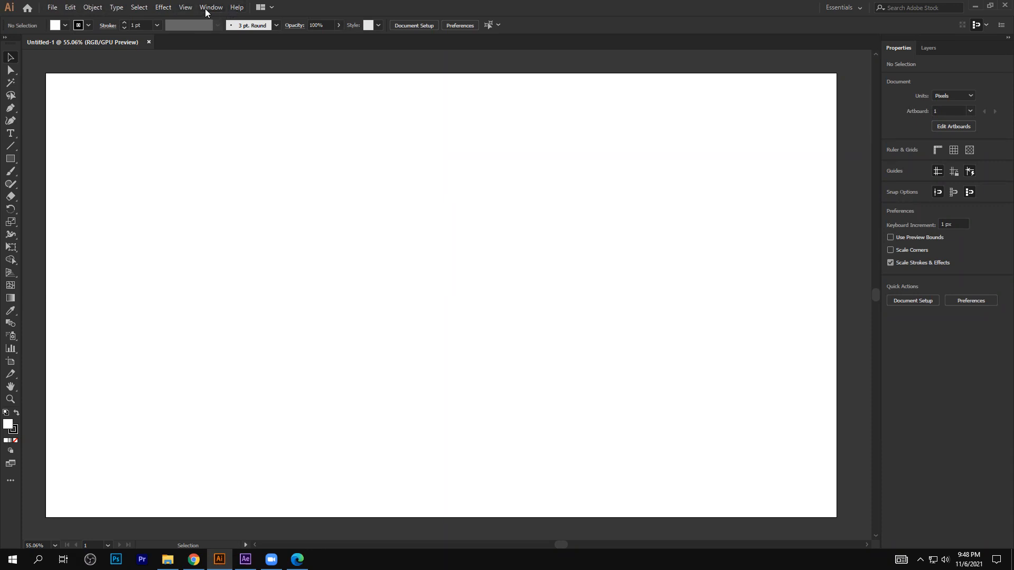
{"action": "left_click", "coordinate": [69, 8]}
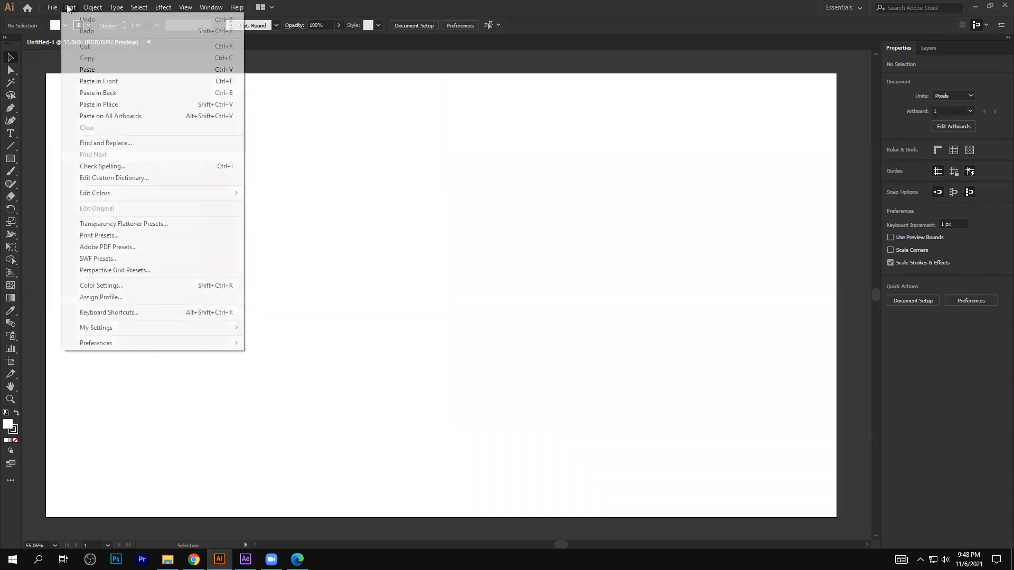
{"action": "mouse_move", "coordinate": [138, 8]}
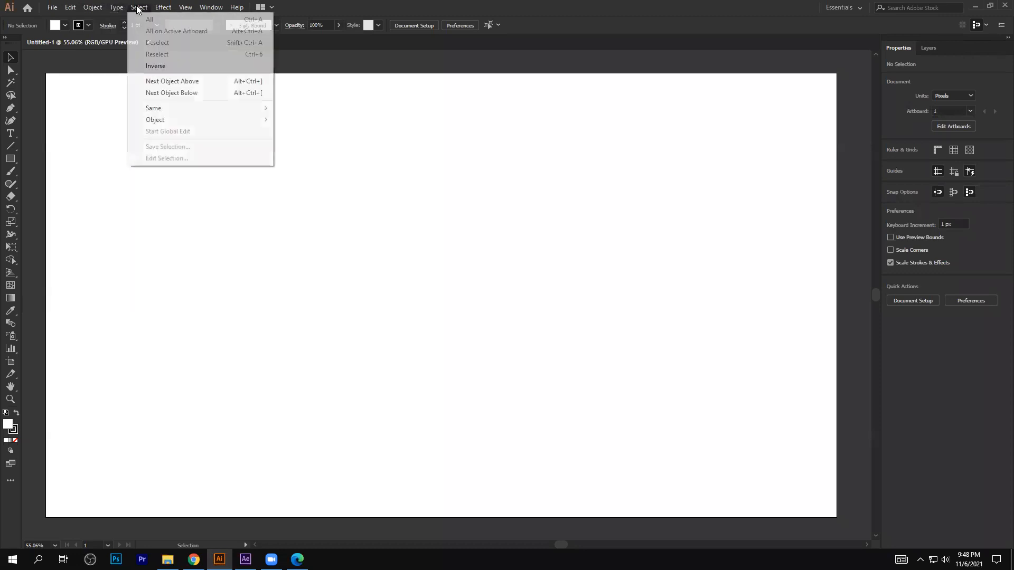
{"action": "left_click", "coordinate": [197, 8]}
{"action": "left_click", "coordinate": [199, 8]}
{"action": "left_click", "coordinate": [177, 290]}
Return to After Effects, close the floating GMetrix AE LITA window, and look through the Layer and Window commands
{"action": "left_click", "coordinate": [245, 560]}
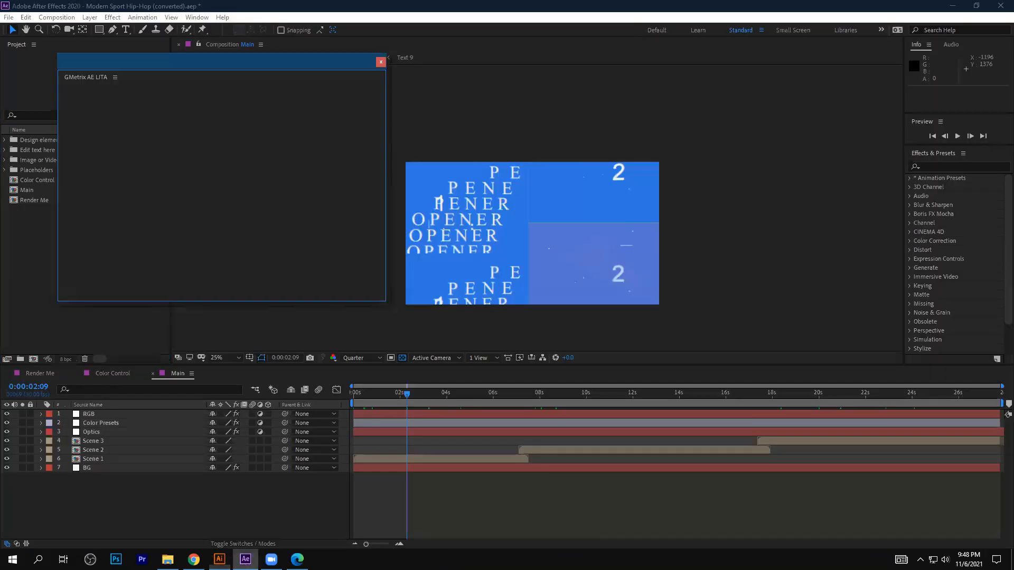
{"action": "left_click", "coordinate": [380, 62]}
{"action": "left_click", "coordinate": [5, 18]}
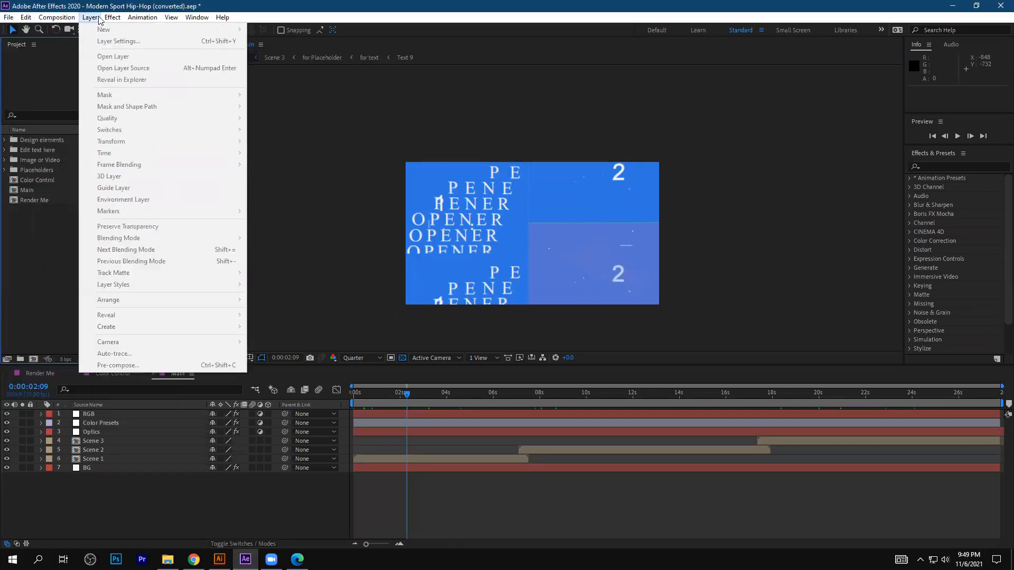
{"action": "mouse_move", "coordinate": [172, 22]}
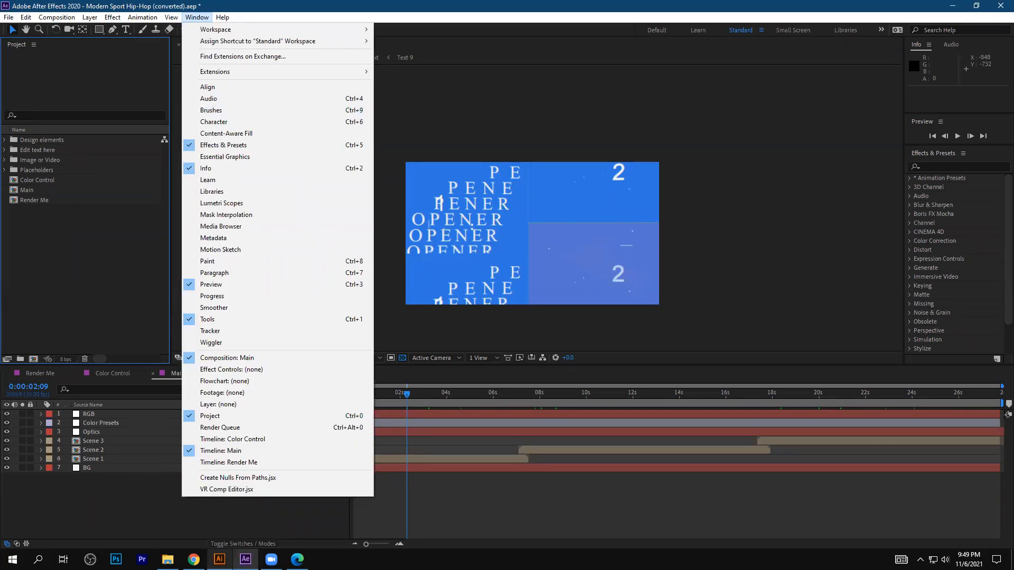
Alternate between Illustrator and After Effects to compare their workspace layouts and command names
{"action": "left_click", "coordinate": [219, 559]}
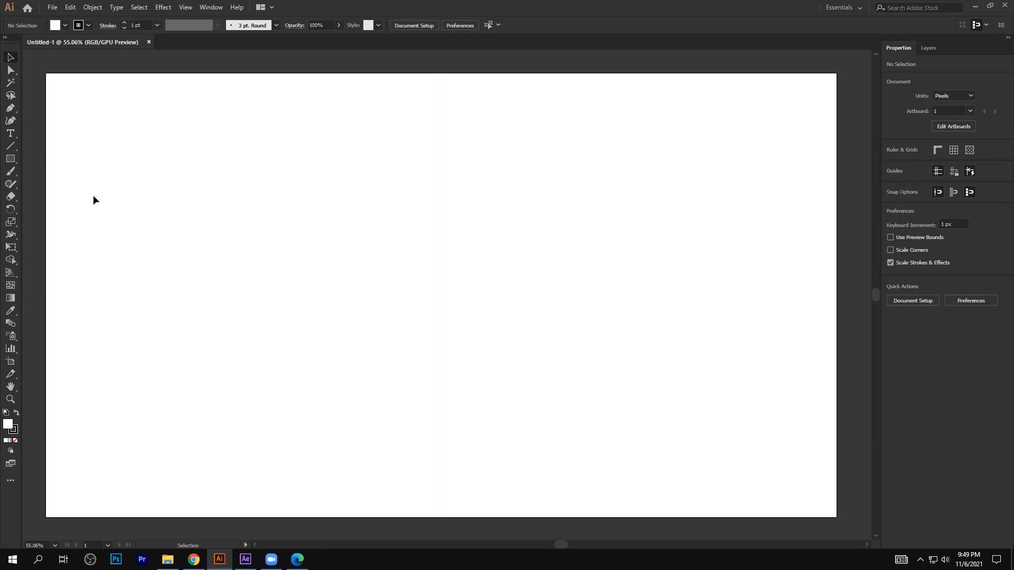
{"action": "left_click", "coordinate": [245, 560]}
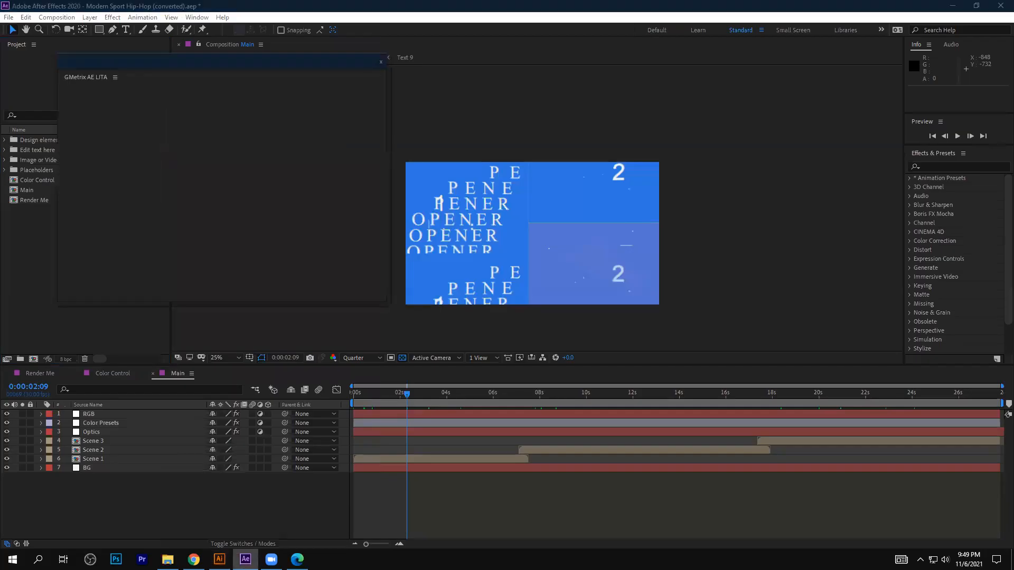
{"action": "left_click", "coordinate": [219, 559]}
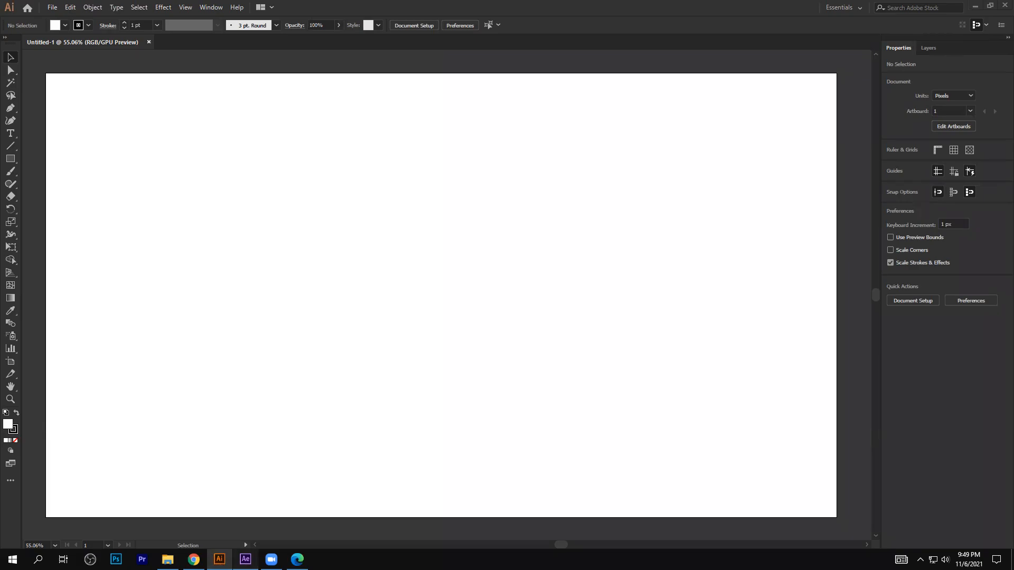
{"action": "left_click", "coordinate": [245, 559]}
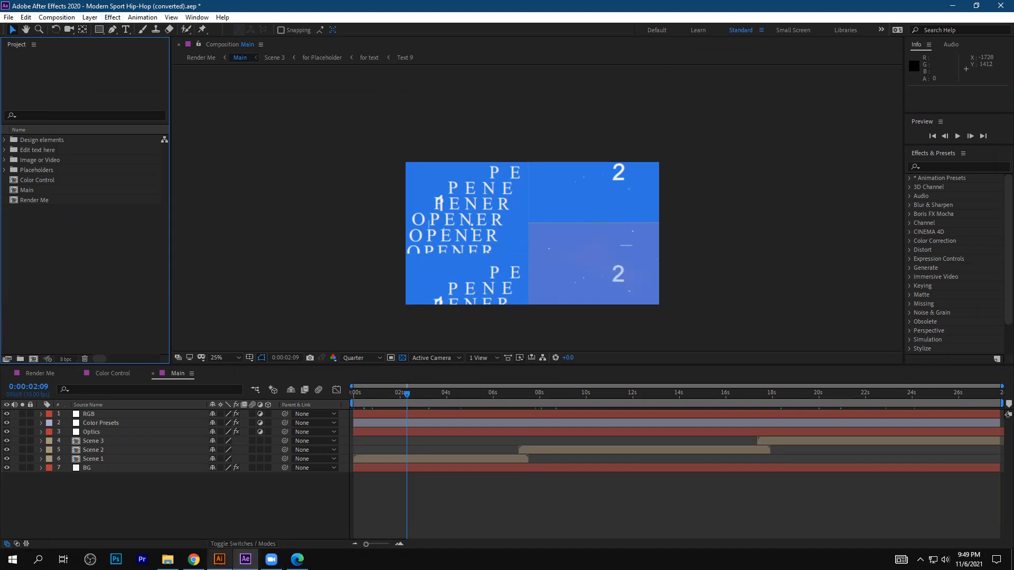
{"action": "left_click", "coordinate": [219, 560]}
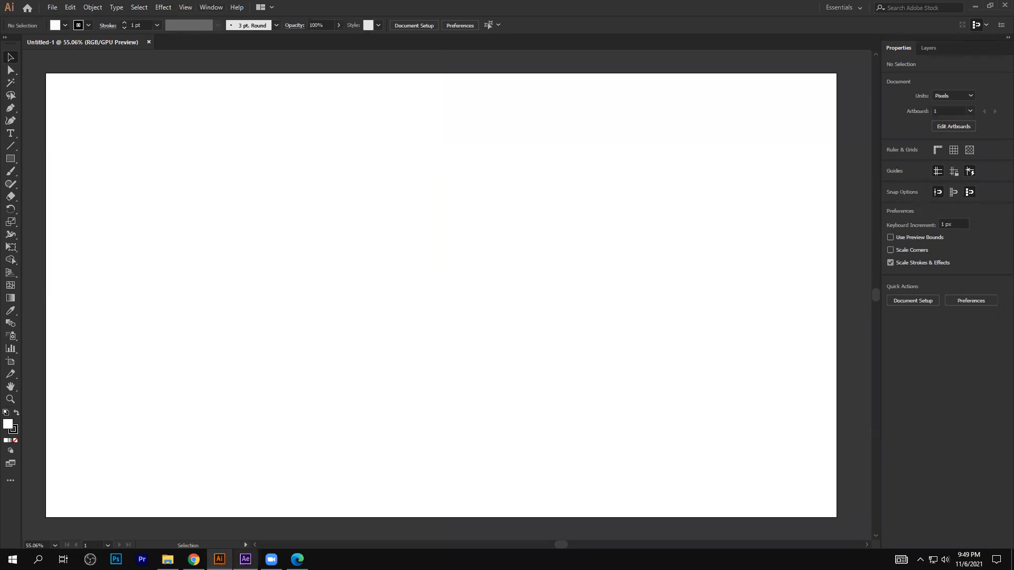
Return to After Effects and examine its Layer and Animation commands
{"action": "left_click", "coordinate": [245, 559]}
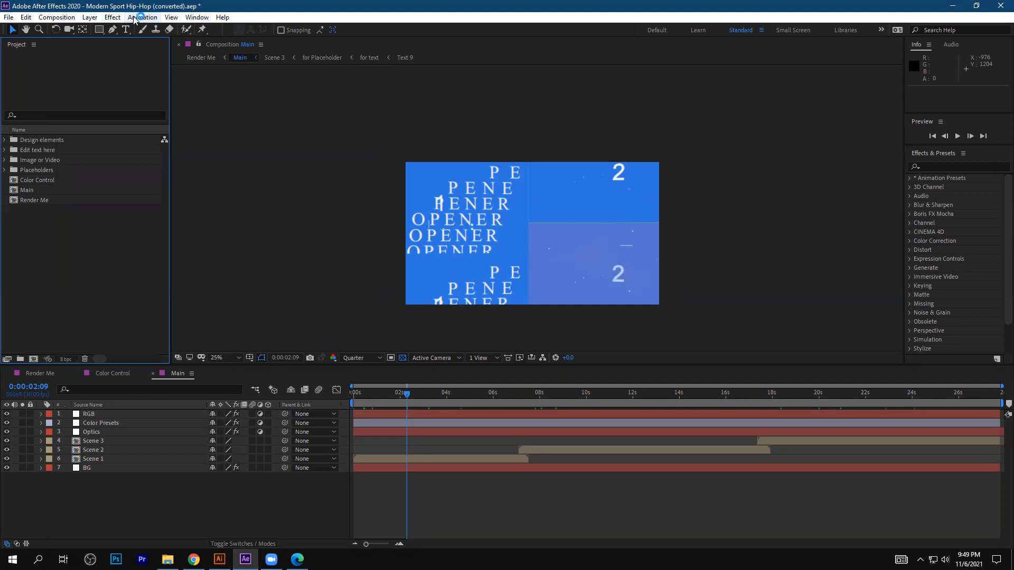
{"action": "left_click", "coordinate": [90, 19]}
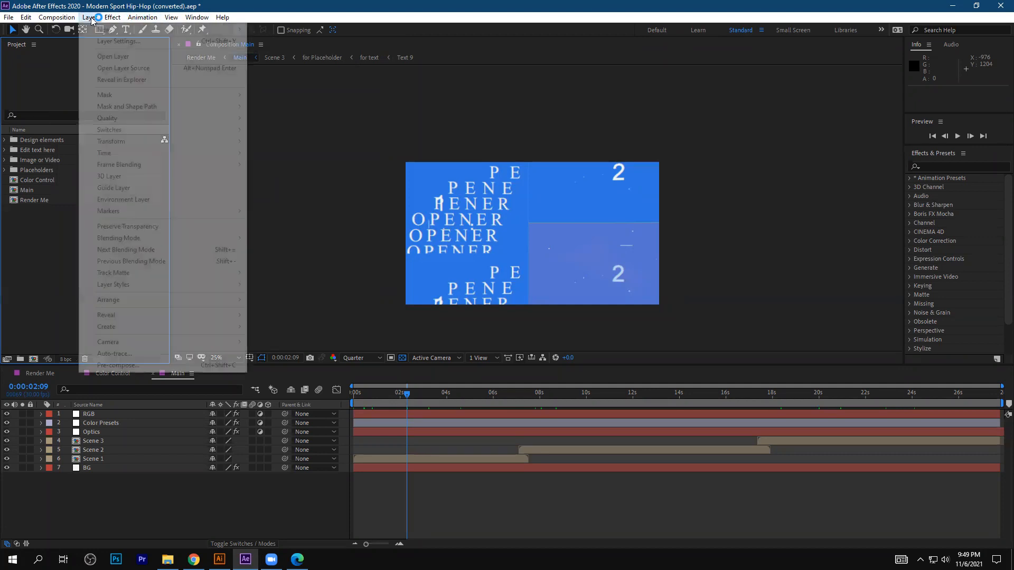
{"action": "mouse_move", "coordinate": [136, 18]}
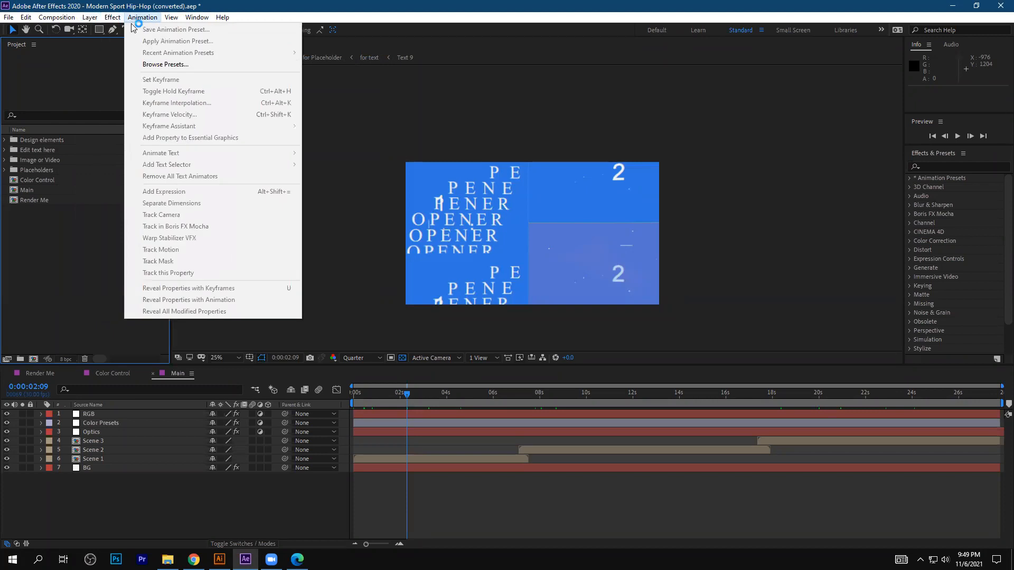
{"action": "mouse_move", "coordinate": [90, 17]}
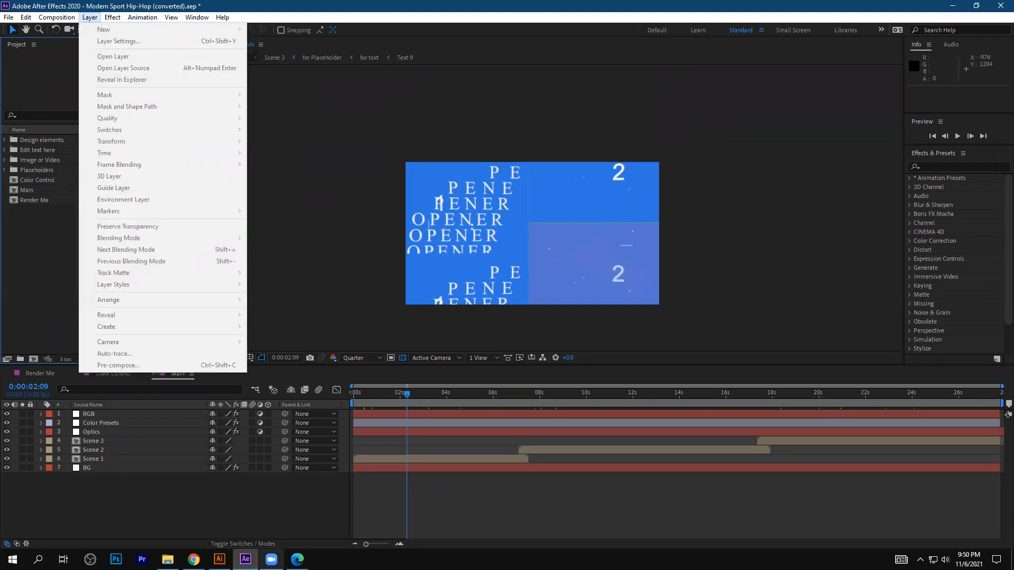
Switch to Illustrator, float the Layers panel over the artboard, lengthen it, and deselect Layer 1
{"action": "key", "text": "alt+Tab"}
{"action": "left_click_drag", "start_coordinate": [928, 48], "coordinate": [494, 72]}
{"action": "left_click_drag", "start_coordinate": [591, 60], "coordinate": [591, 60]}
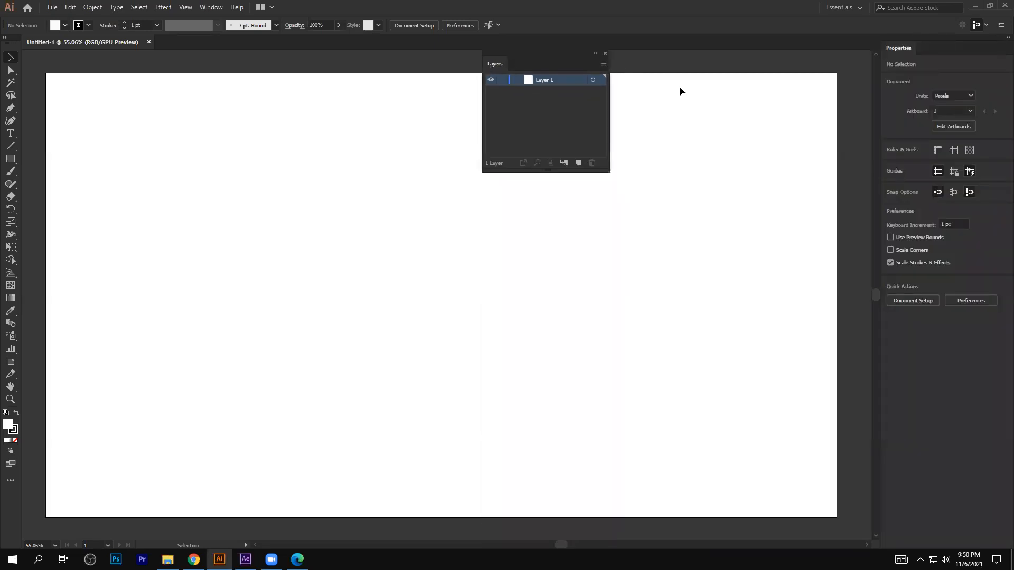
{"action": "left_click_drag", "start_coordinate": [584, 174], "coordinate": [602, 286]}
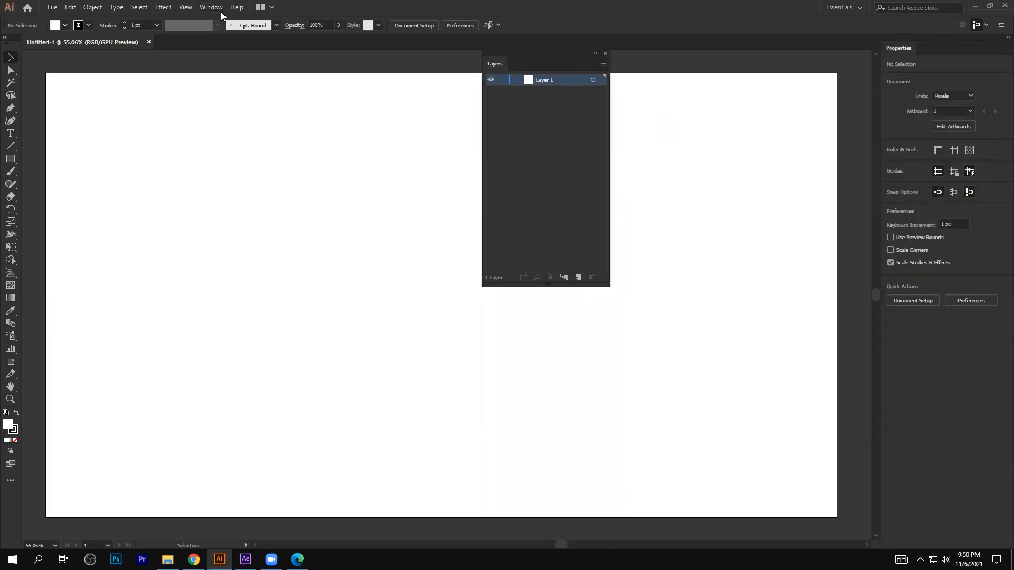
{"action": "left_click", "coordinate": [560, 137]}
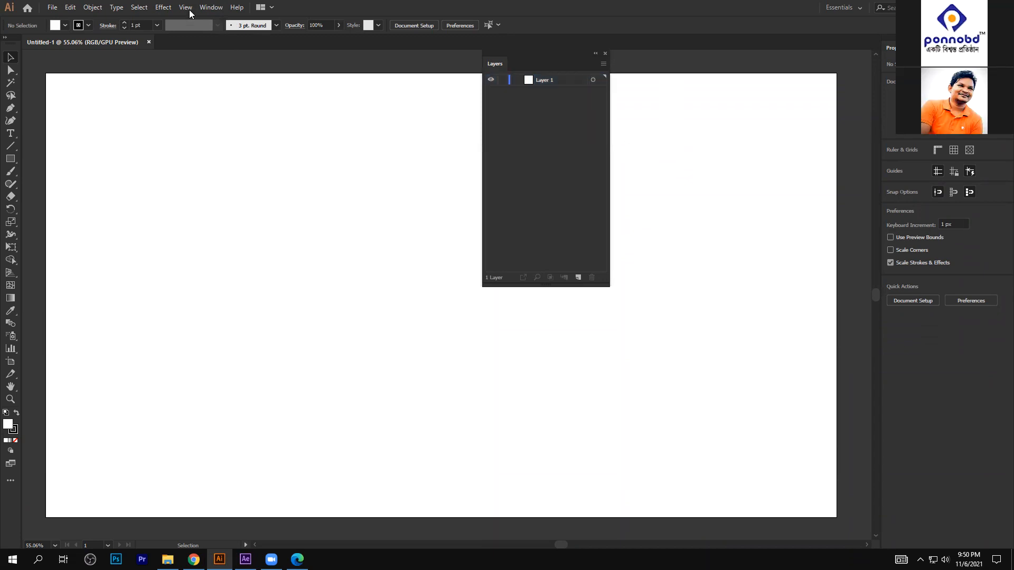
View the Layer commands in After Effects, then switch back to Illustrator and shift the floating Layers panel across the artboard
{"action": "left_click", "coordinate": [245, 559]}
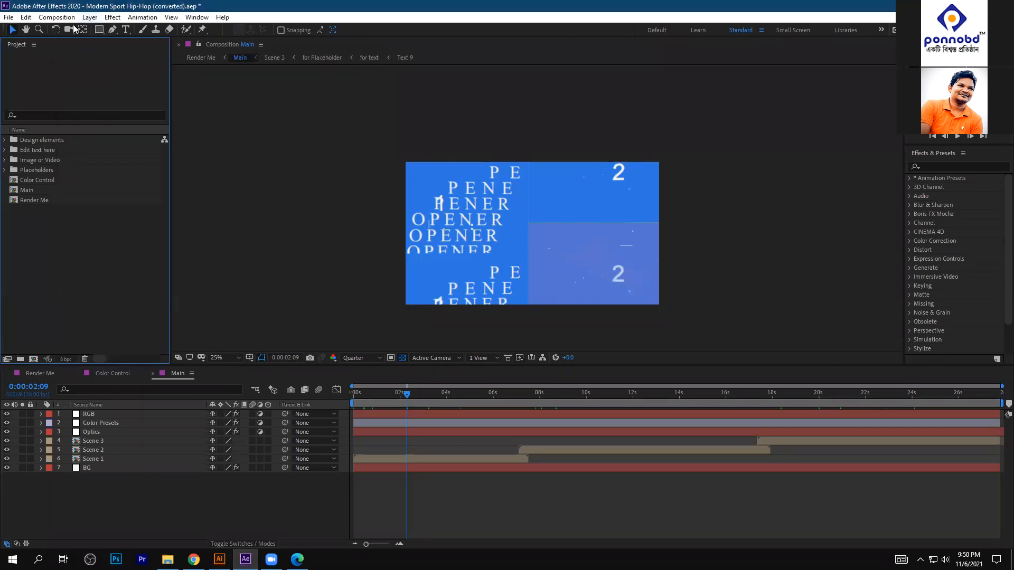
{"action": "left_click", "coordinate": [89, 18]}
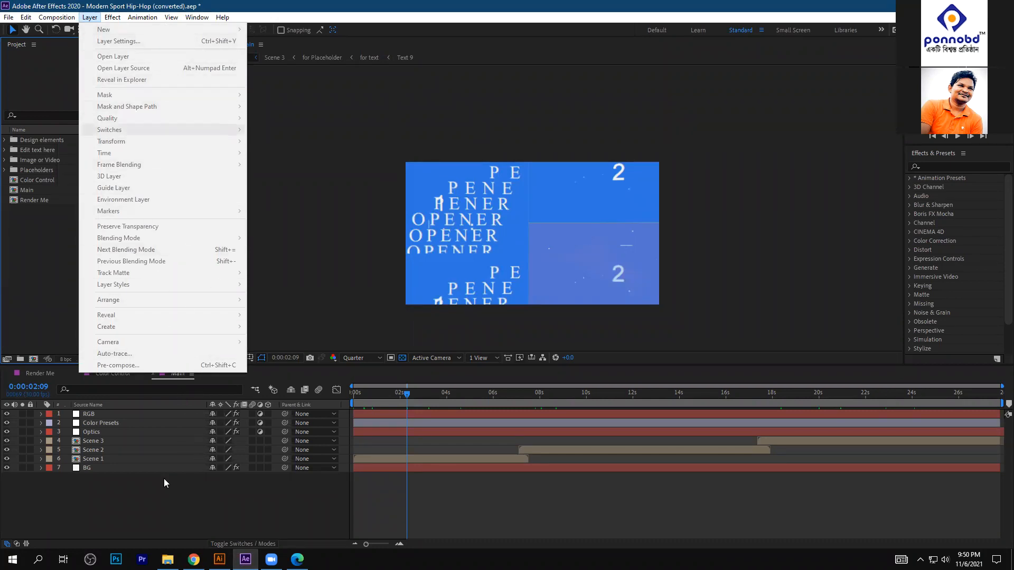
{"action": "left_click", "coordinate": [220, 559]}
{"action": "left_click_drag", "start_coordinate": [529, 53], "coordinate": [427, 62]}
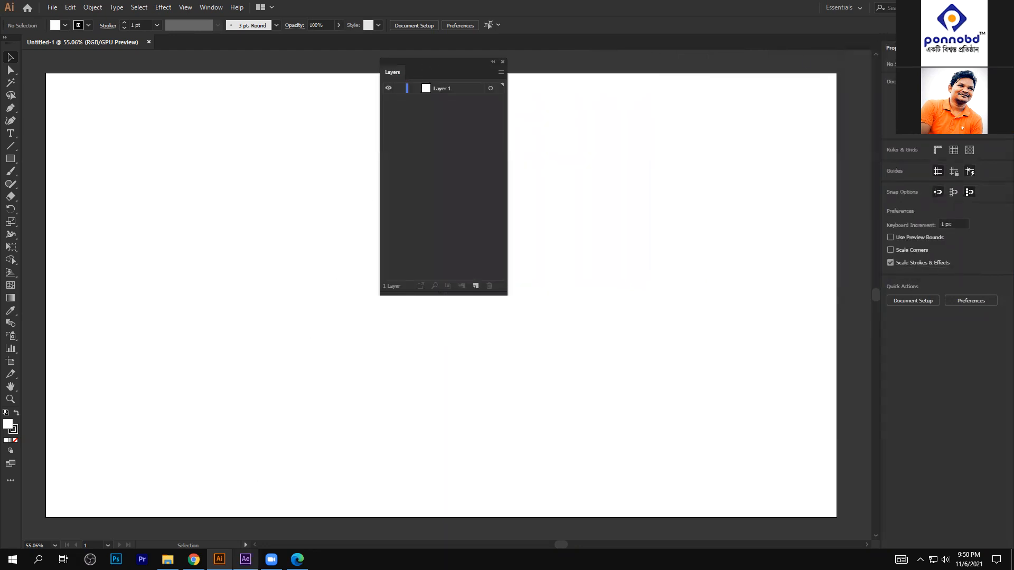
Switch to After Effects and select the BG, Scene 1, Scene 2, Scene 3 and Optics layers one after another in the Main composition
{"action": "left_click", "coordinate": [246, 559]}
{"action": "left_click_drag", "start_coordinate": [107, 478], "coordinate": [111, 407]}
{"action": "left_click", "coordinate": [123, 480]}
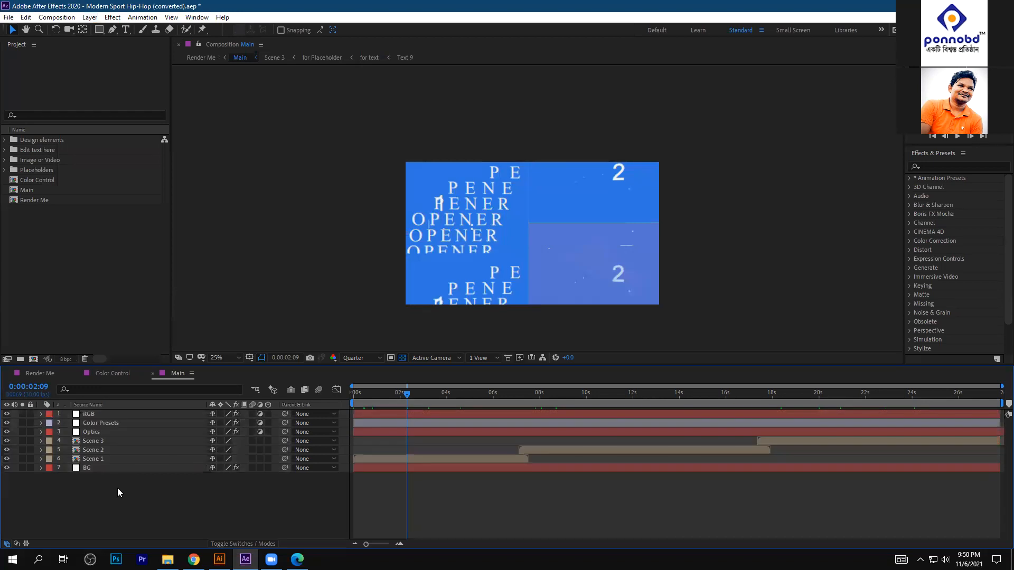
{"action": "left_click", "coordinate": [105, 467]}
{"action": "left_click", "coordinate": [105, 457]}
{"action": "left_click", "coordinate": [108, 450]}
{"action": "left_click", "coordinate": [106, 441]}
{"action": "left_click", "coordinate": [106, 432]}
Compare the Illustrator Layers panel with the After Effects timeline layers, then close the floating Layers panel in Illustrator
{"action": "key", "text": "alt+Tab"}
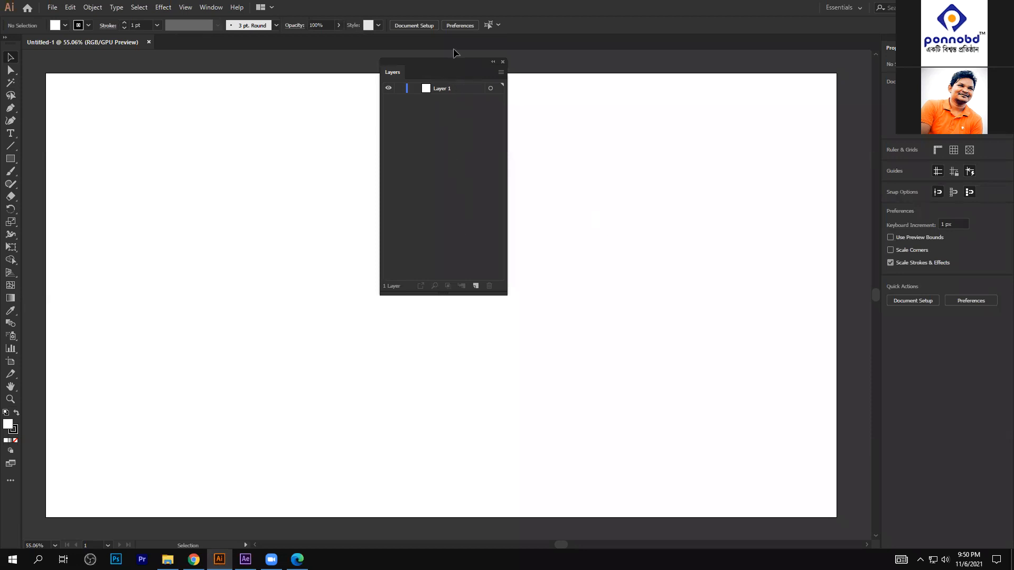
{"action": "left_click", "coordinate": [242, 553]}
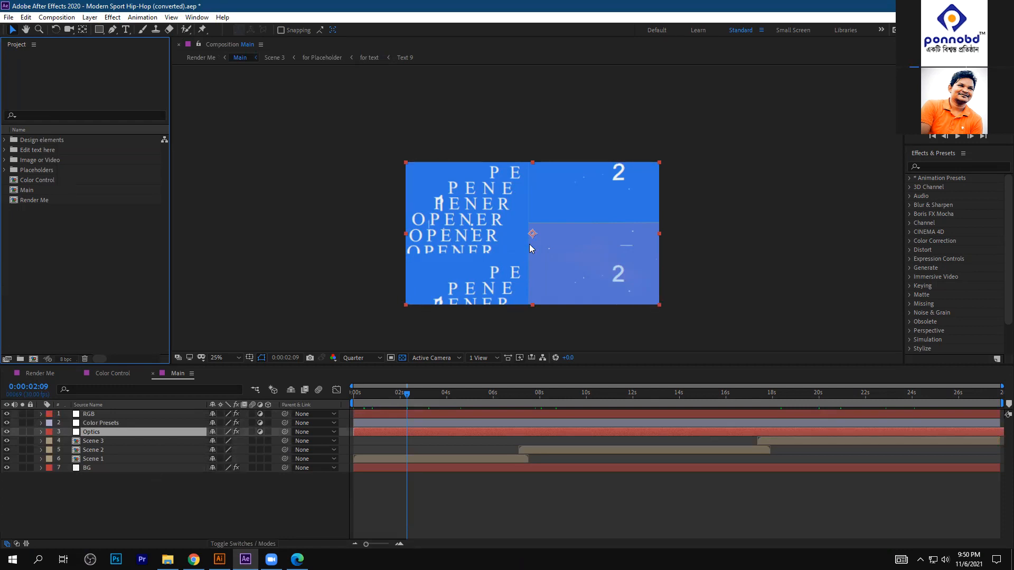
{"action": "left_click", "coordinate": [219, 560]}
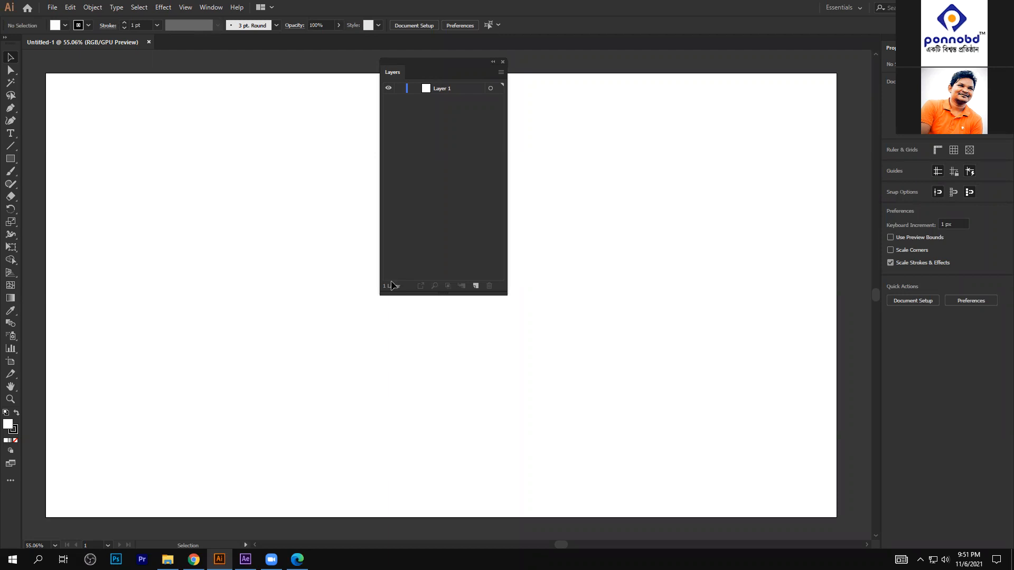
{"action": "left_click", "coordinate": [503, 62]}
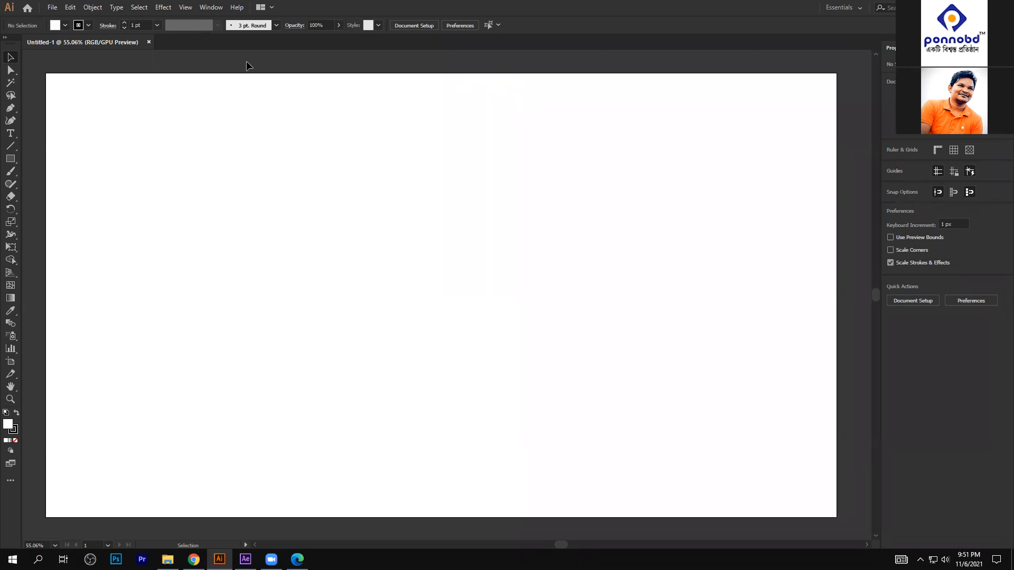
Show the Color Guide panel in Illustrator and place it over the artboard's upper right area
{"action": "left_click", "coordinate": [211, 7]}
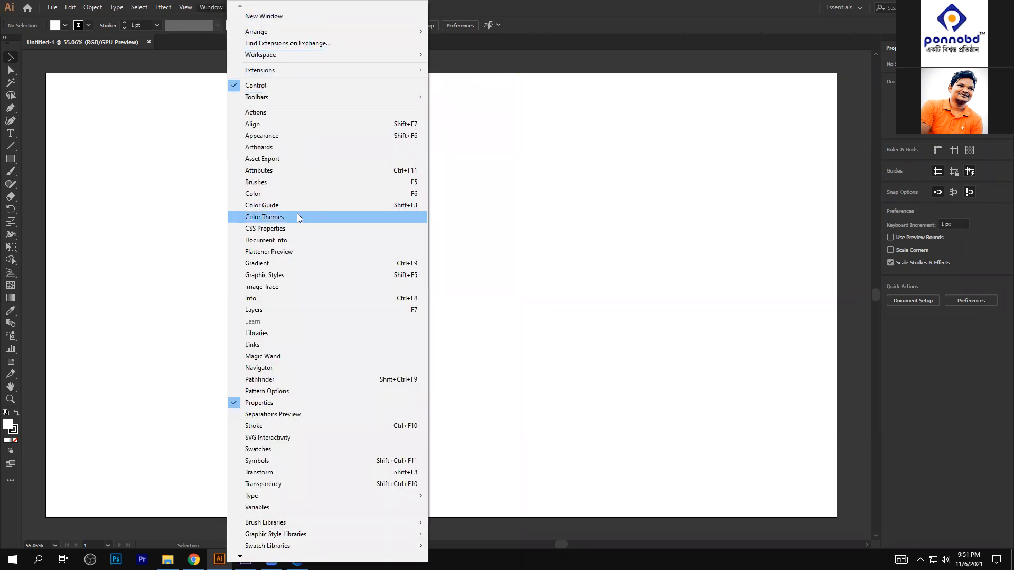
{"action": "key", "text": "Return"}
{"action": "left_click_drag", "start_coordinate": [594, 58], "coordinate": [642, 91]}
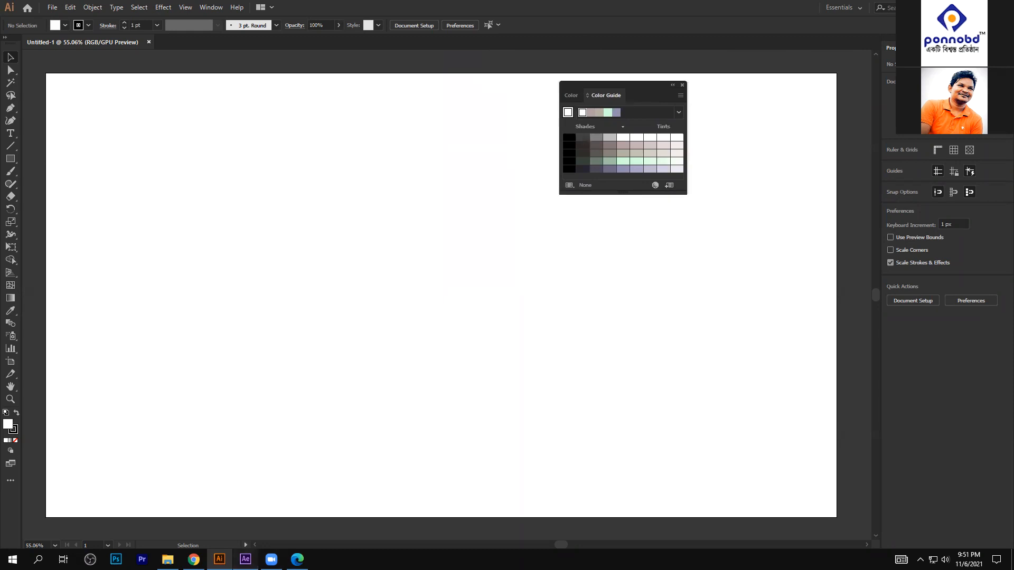
Switch to After Effects, show the Tracker panel, and dock it between the composition viewer and the Info panel
{"action": "left_click", "coordinate": [245, 560]}
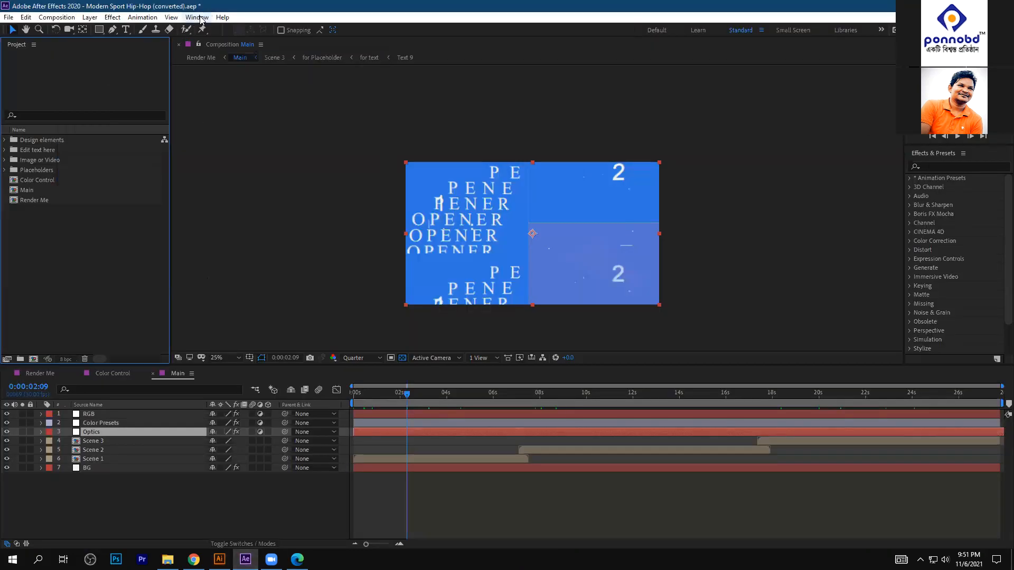
{"action": "left_click", "coordinate": [196, 17]}
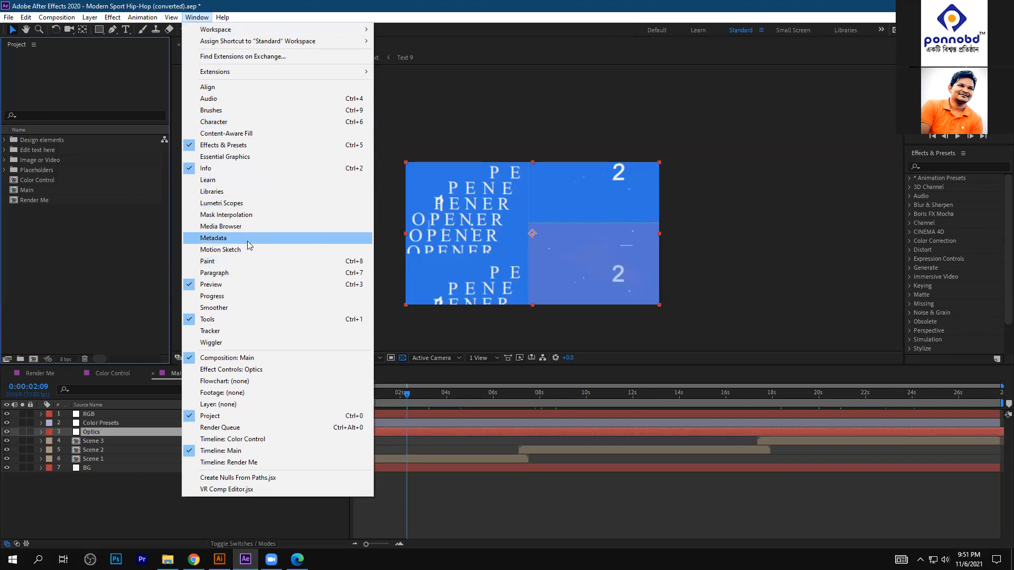
{"action": "left_click", "coordinate": [249, 333]}
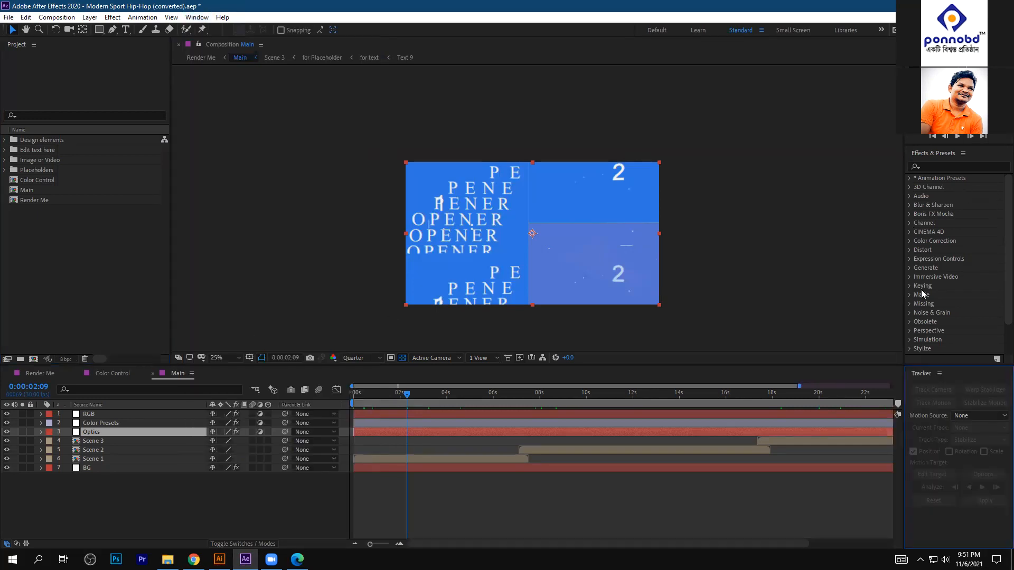
{"action": "left_click_drag", "start_coordinate": [845, 319], "coordinate": [877, 100]}
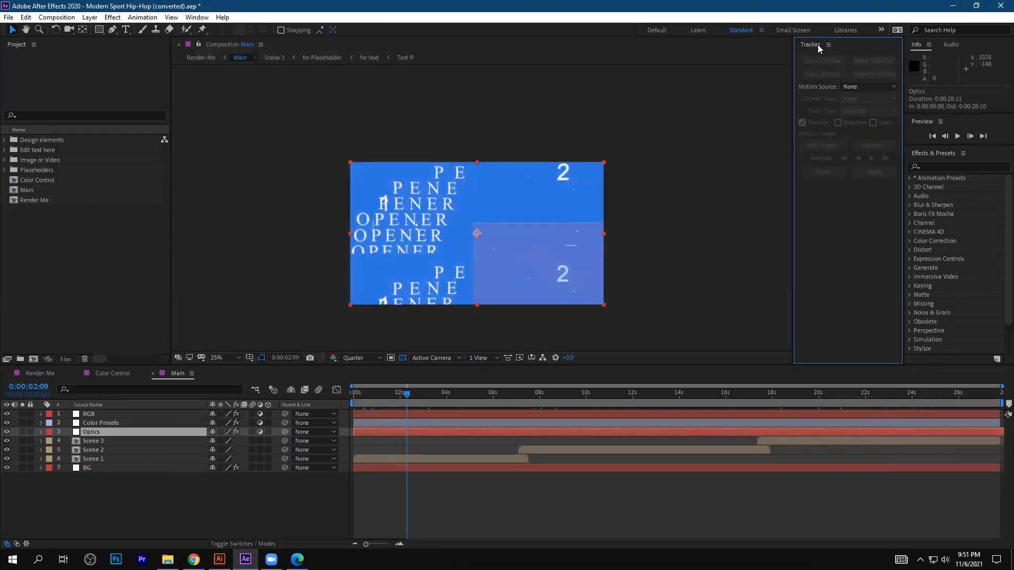
Run the VR Comp Editor.jsx script, dismiss its alert, and cancel the Scripting & Expressions preferences
{"action": "left_click", "coordinate": [197, 17]}
{"action": "left_click", "coordinate": [226, 489]}
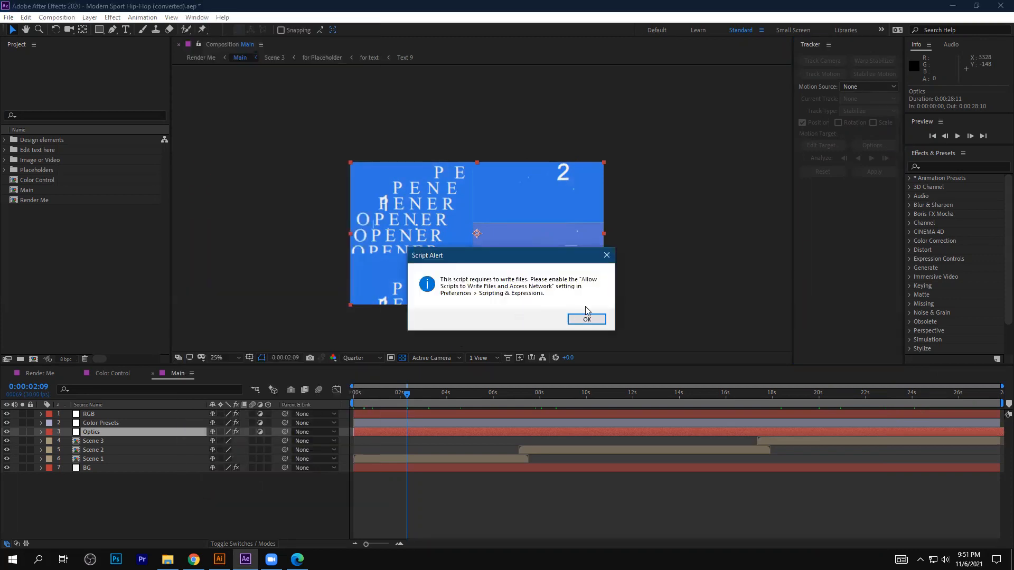
{"action": "left_click", "coordinate": [606, 255]}
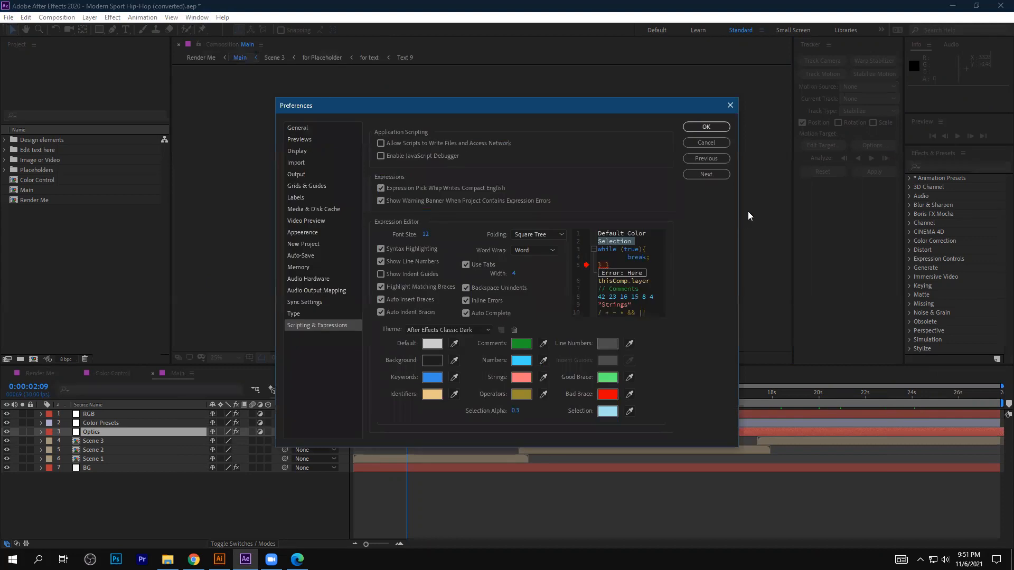
{"action": "left_click", "coordinate": [706, 142]}
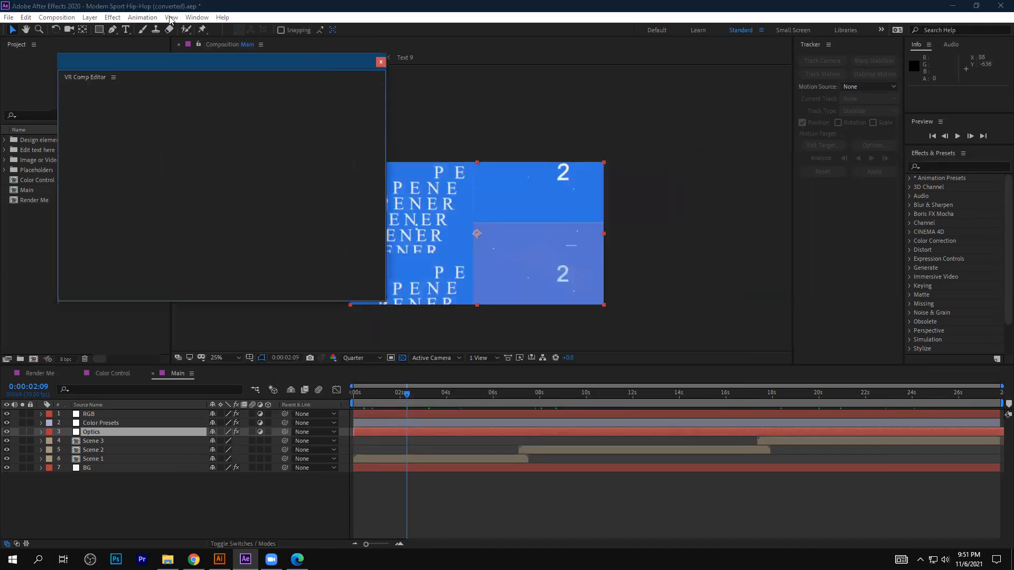
Close the floating VR Comp Editor panel, then compare the View commands of Illustrator and After Effects
{"action": "left_click", "coordinate": [381, 63]}
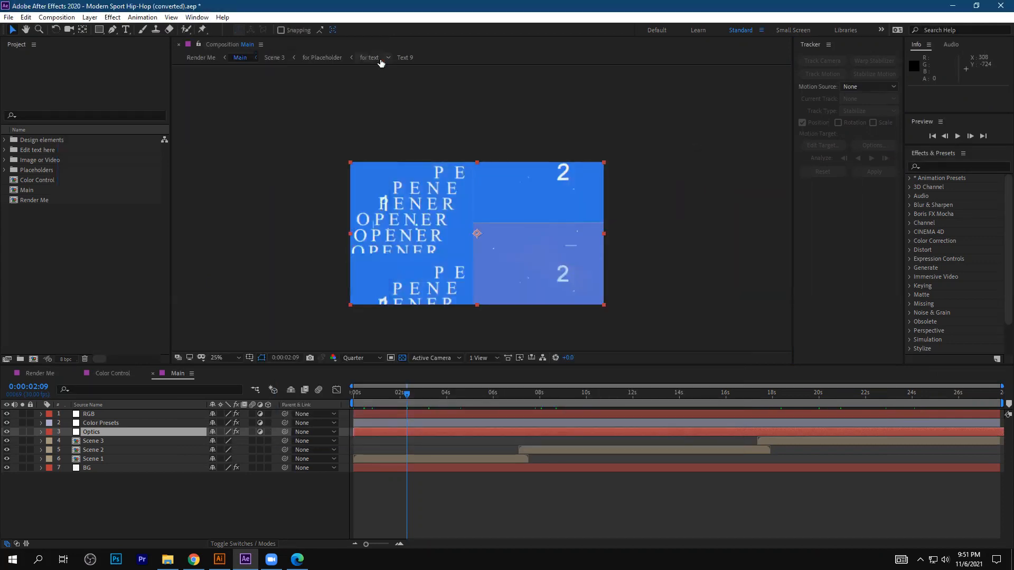
{"action": "left_click", "coordinate": [219, 560]}
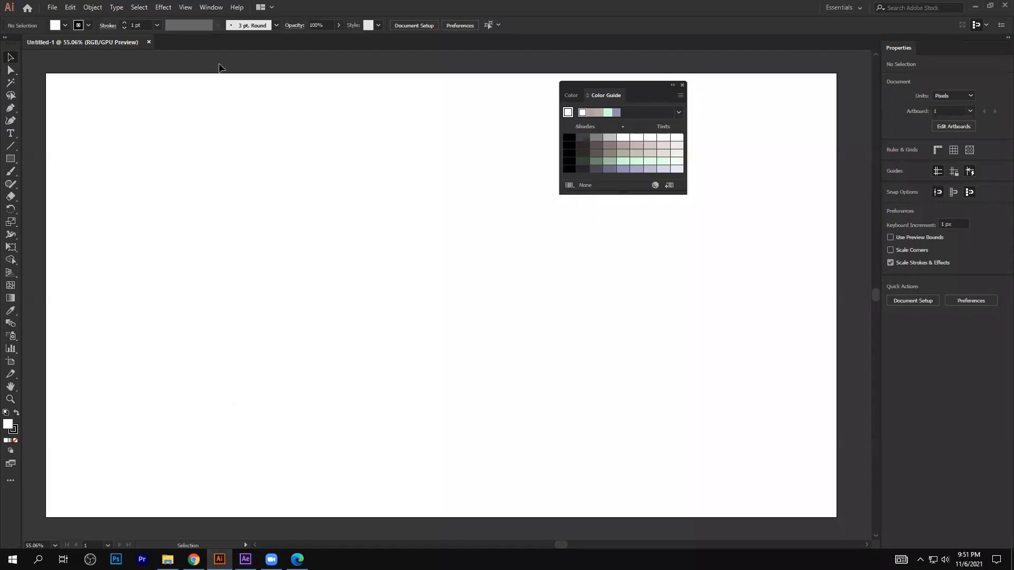
{"action": "left_click", "coordinate": [186, 8]}
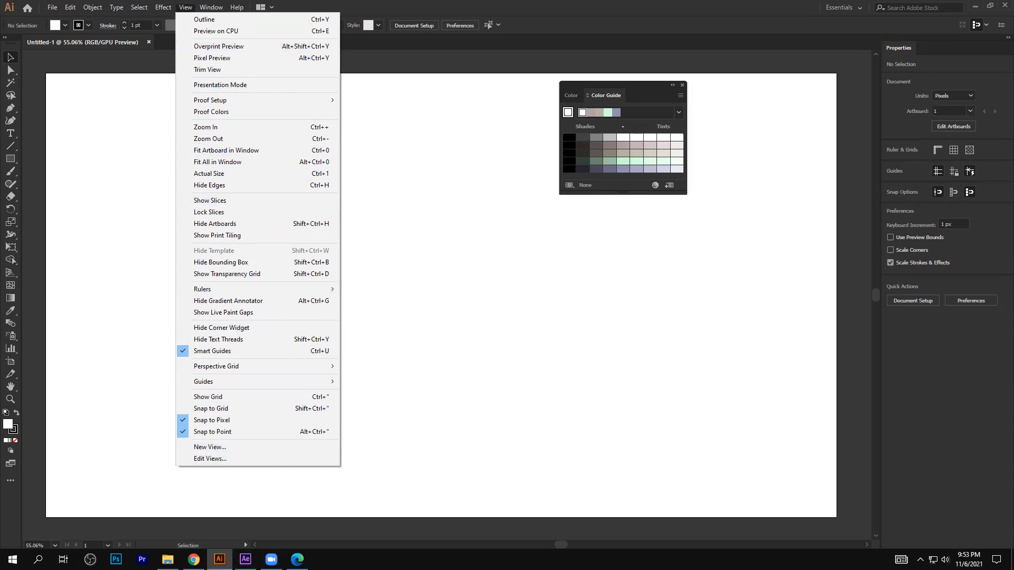
{"action": "left_click", "coordinate": [246, 559]}
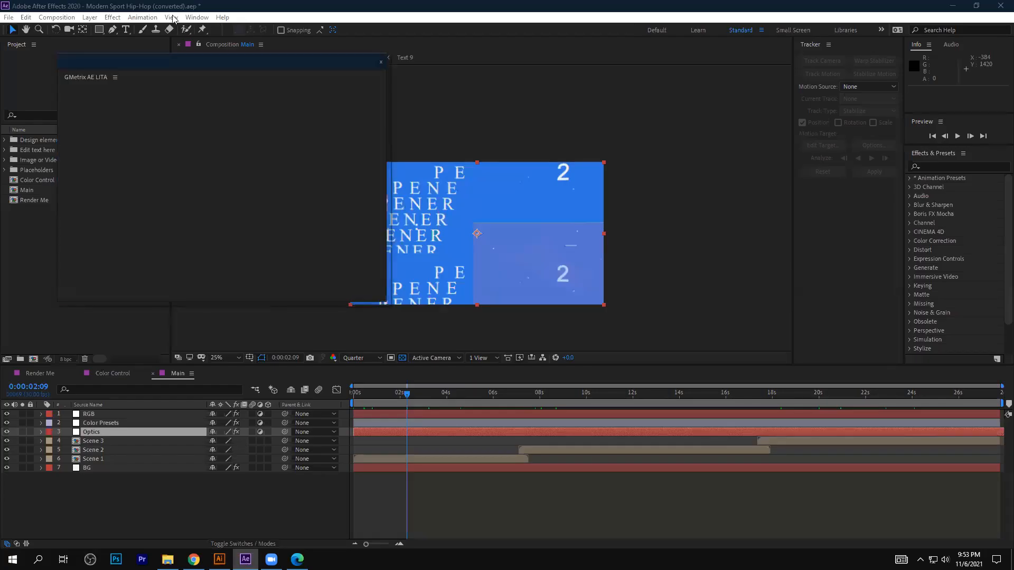
{"action": "left_click", "coordinate": [171, 17]}
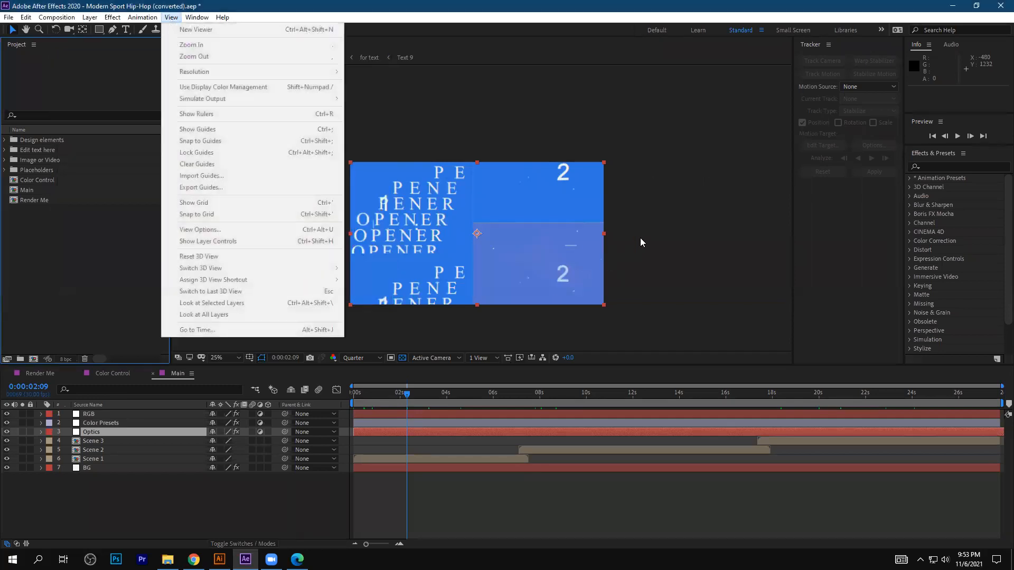
{"action": "left_click", "coordinate": [172, 13]}
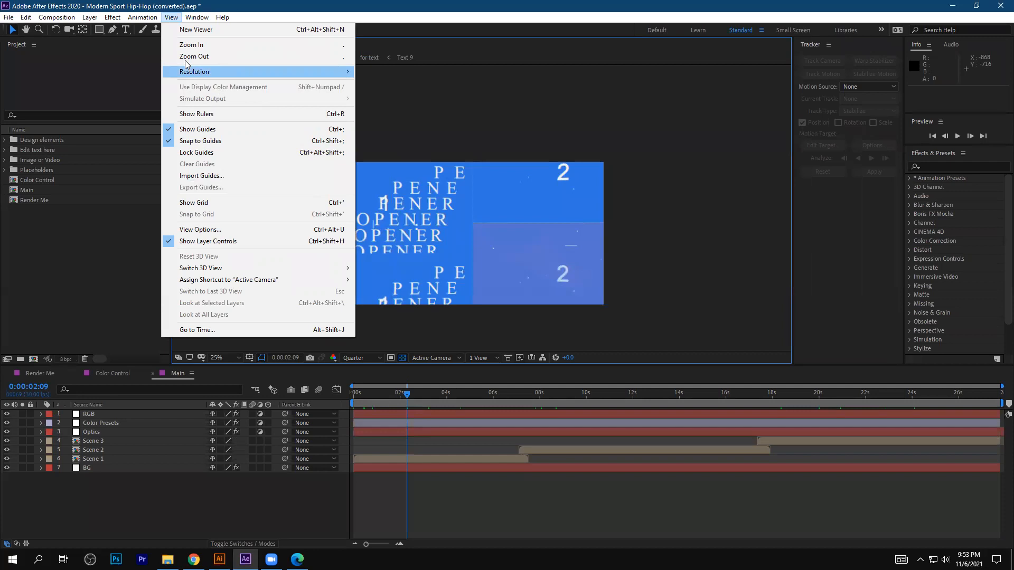
{"action": "mouse_move", "coordinate": [113, 21]}
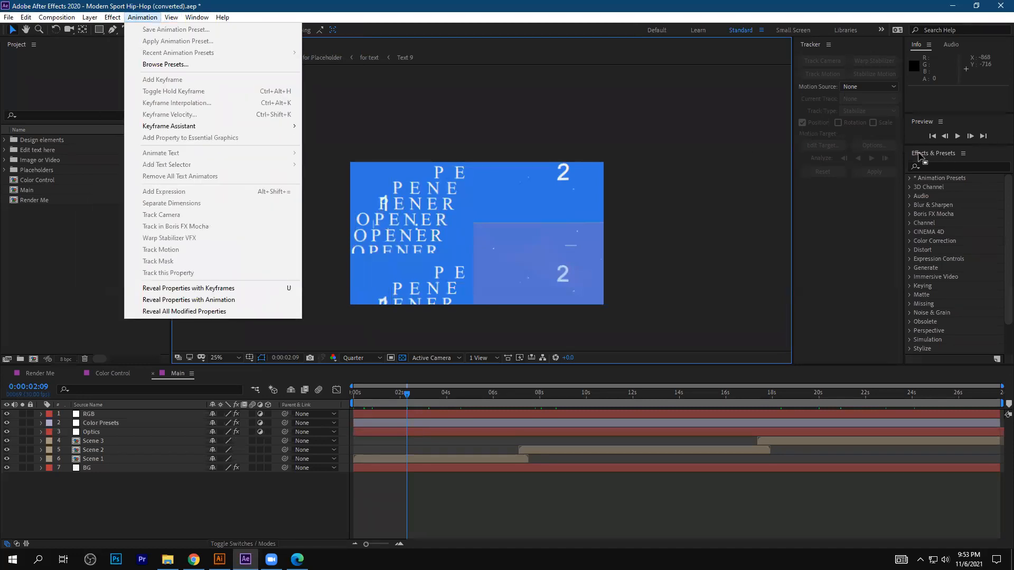
Dock the Effects & Presets panel between the Project panel and the composition viewer, then maximize and restore it
{"action": "left_click", "coordinate": [667, 135]}
{"action": "left_click_drag", "start_coordinate": [667, 131], "coordinate": [189, 94]}
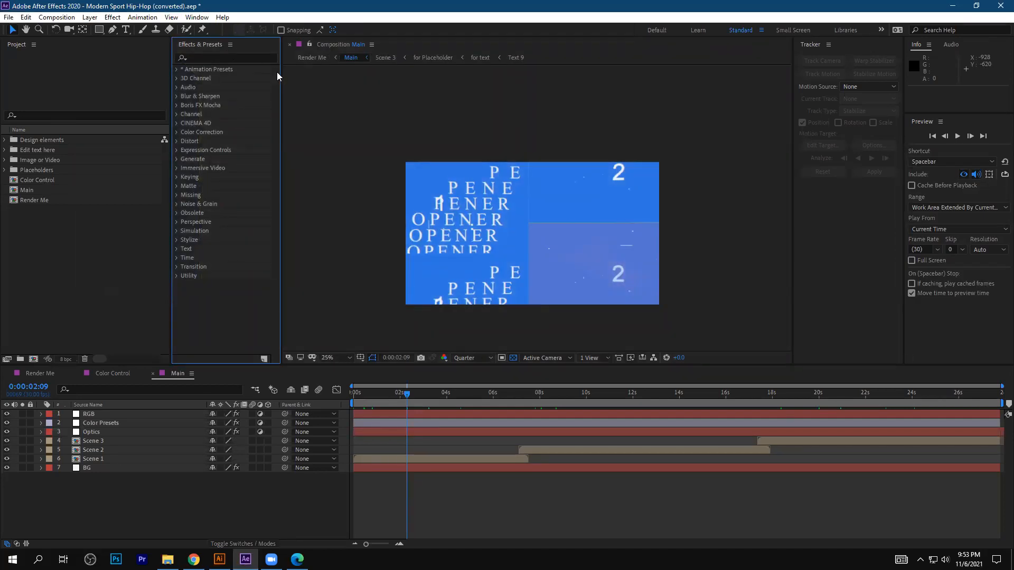
{"action": "key", "text": "grave"}
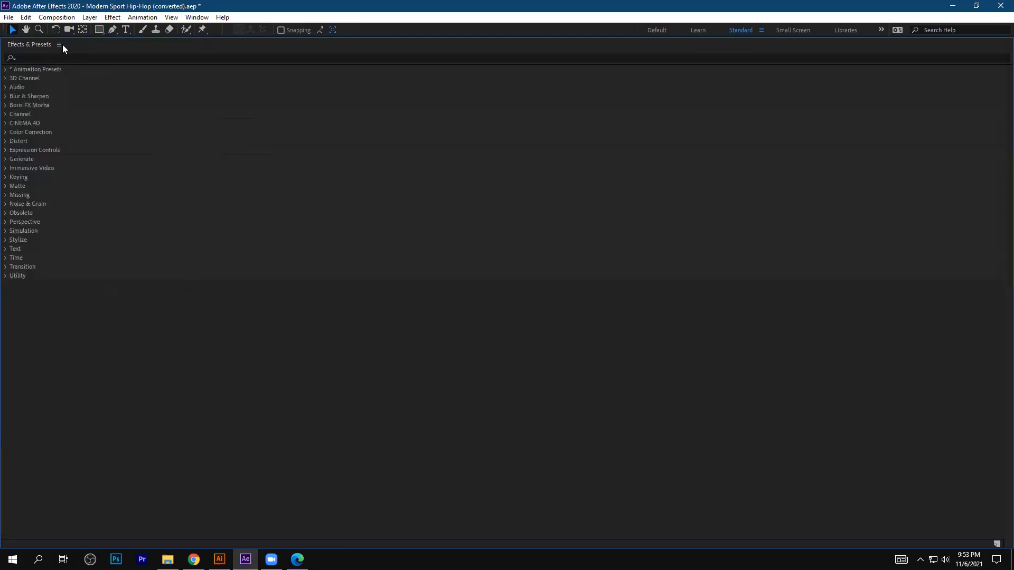
{"action": "key", "text": "grave"}
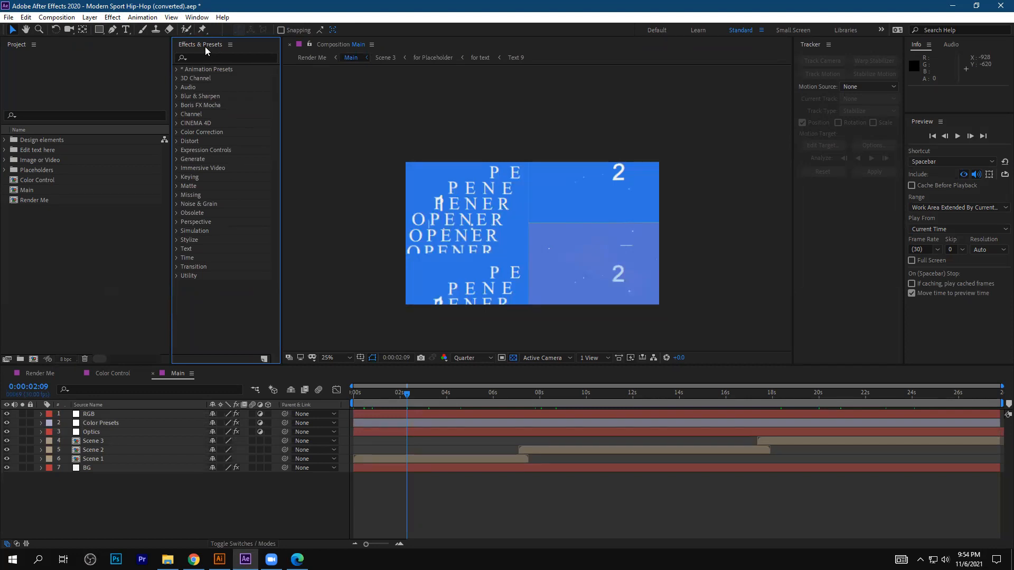
Switch to Illustrator, draw an ellipse about 346 × 359 px on the artboard, and fill it with cyan
{"action": "left_click", "coordinate": [220, 559]}
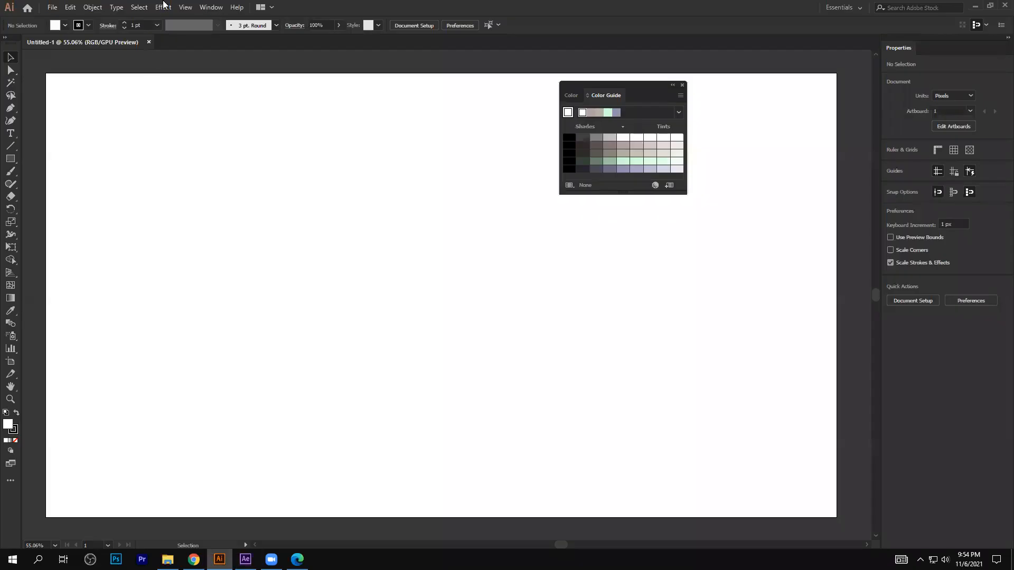
{"action": "left_click", "coordinate": [163, 5]}
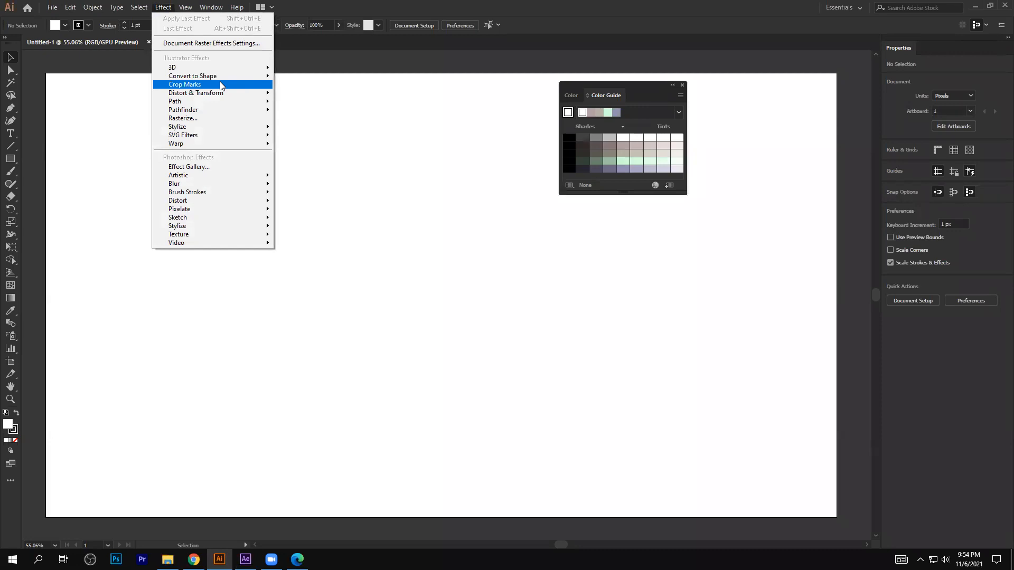
{"action": "left_click", "coordinate": [2, 165]}
{"action": "left_click_drag", "start_coordinate": [11, 158], "coordinate": [53, 184]}
{"action": "left_click_drag", "start_coordinate": [304, 188], "coordinate": [447, 336]}
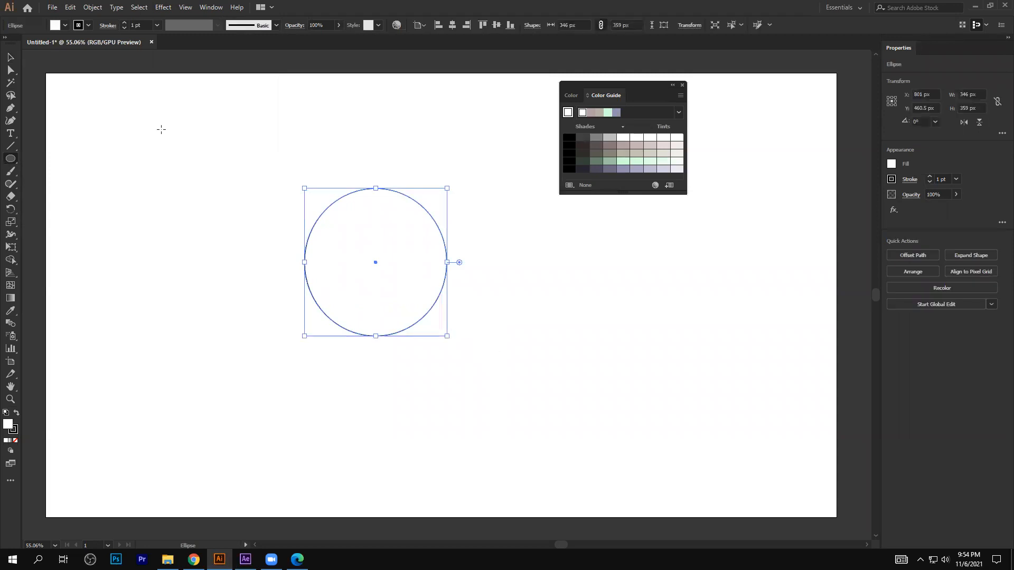
{"action": "left_click", "coordinate": [65, 25]}
{"action": "left_click", "coordinate": [59, 43]}
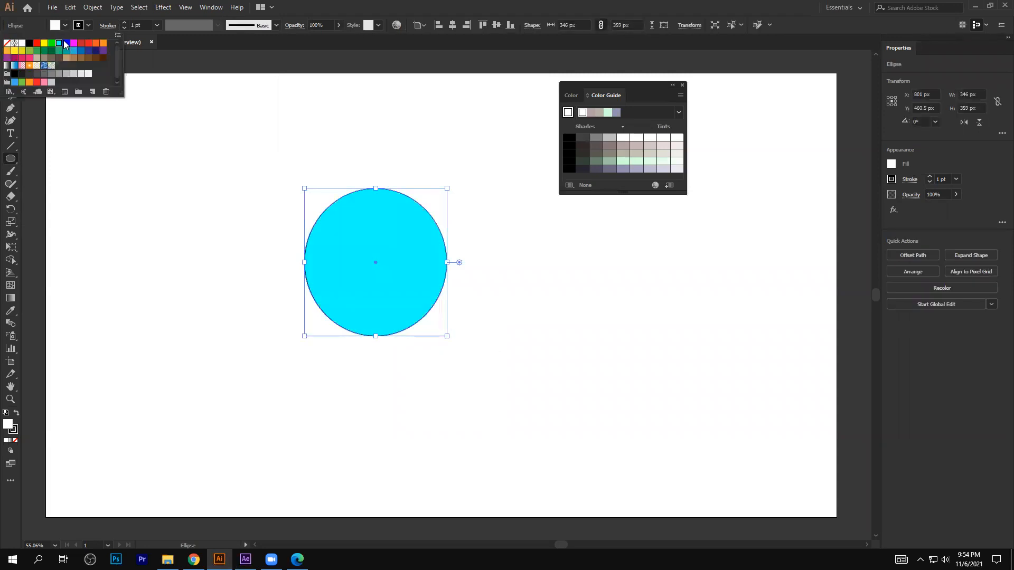
Apply a Multiply drop shadow with 75% opacity, 7 px X and Y offsets and 5 px blur to the ellipse, then reselect it
{"action": "left_click", "coordinate": [163, 8]}
{"action": "left_click", "coordinate": [163, 7]}
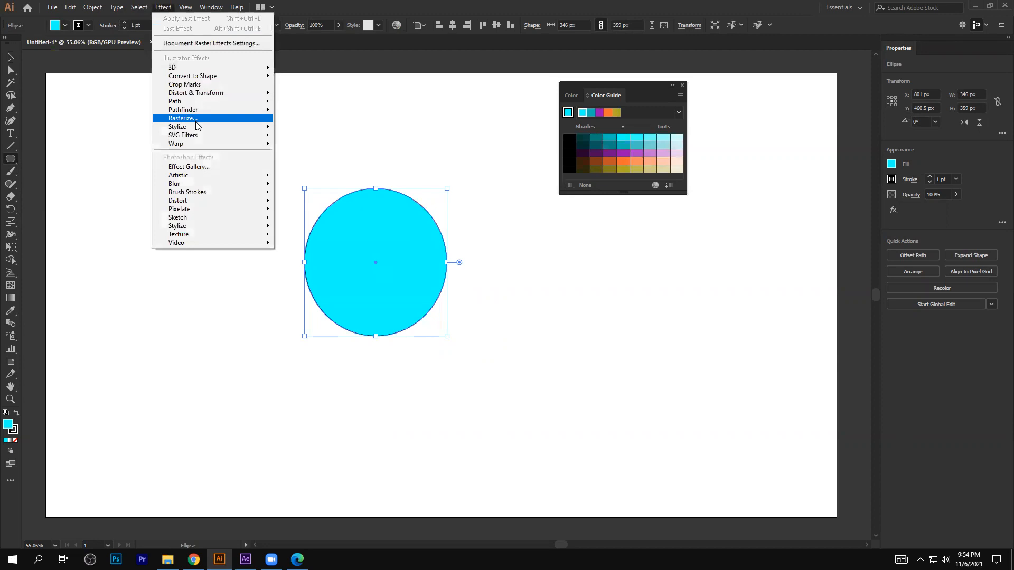
{"action": "mouse_move", "coordinate": [211, 128]}
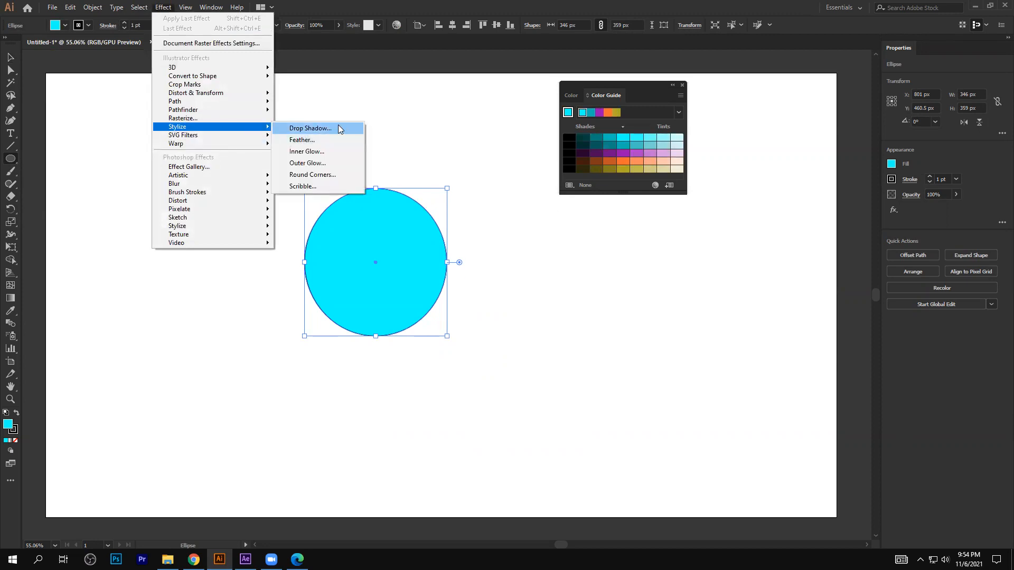
{"action": "left_click", "coordinate": [339, 128]}
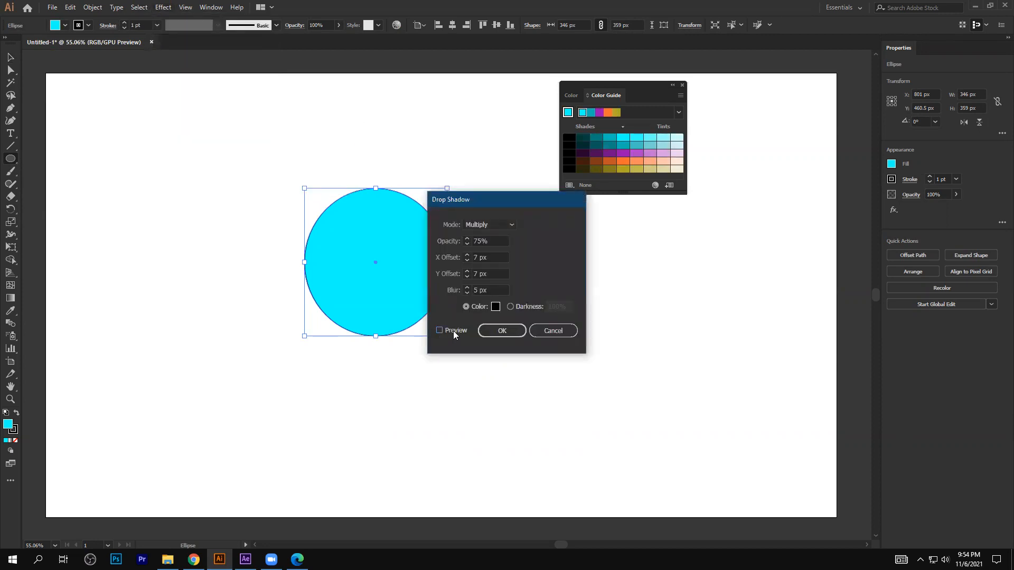
{"action": "left_click", "coordinate": [454, 331]}
{"action": "left_click", "coordinate": [501, 330]}
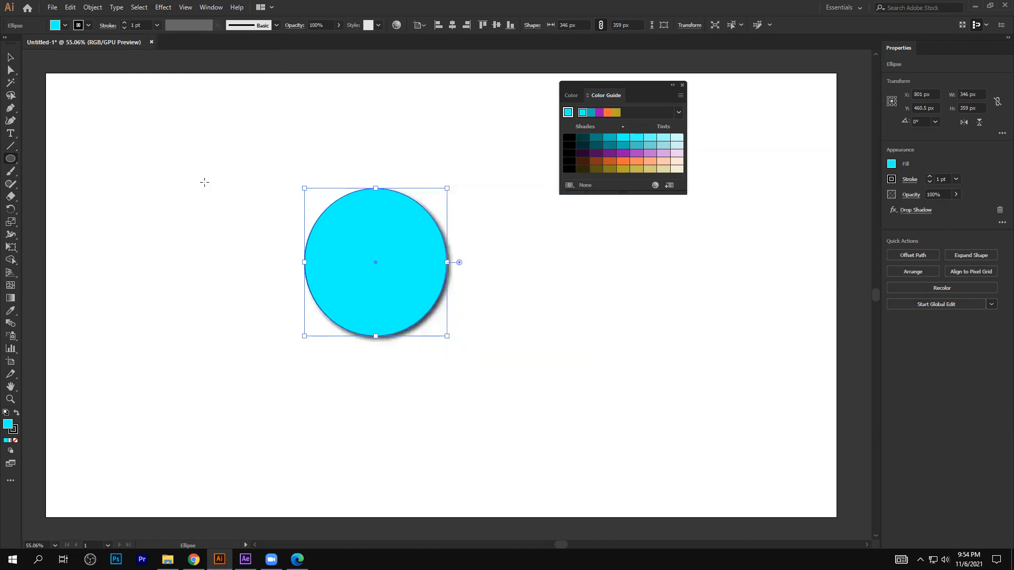
{"action": "left_click", "coordinate": [11, 58]}
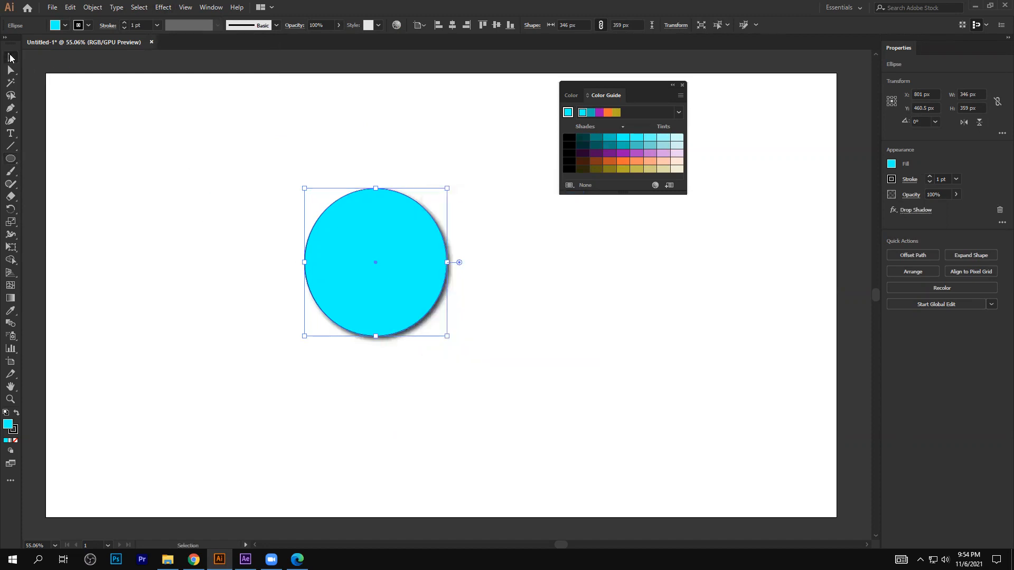
{"action": "left_click", "coordinate": [227, 212]}
{"action": "left_click_drag", "start_coordinate": [242, 249], "coordinate": [474, 346]}
Look at the Layer commands in After Effects, then return to Illustrator
{"action": "left_click", "coordinate": [245, 560]}
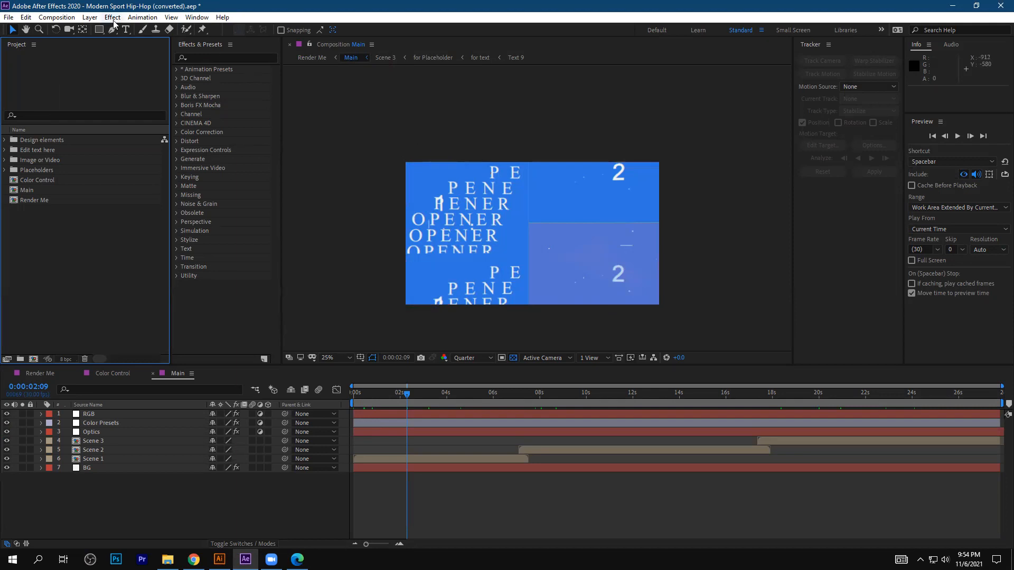
{"action": "left_click", "coordinate": [90, 17]}
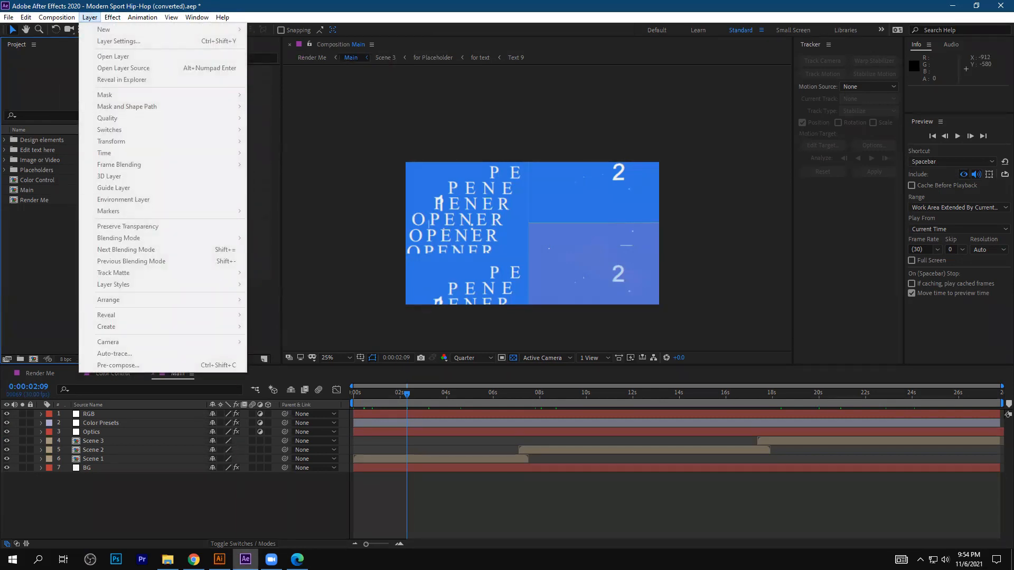
{"action": "left_click", "coordinate": [219, 559]}
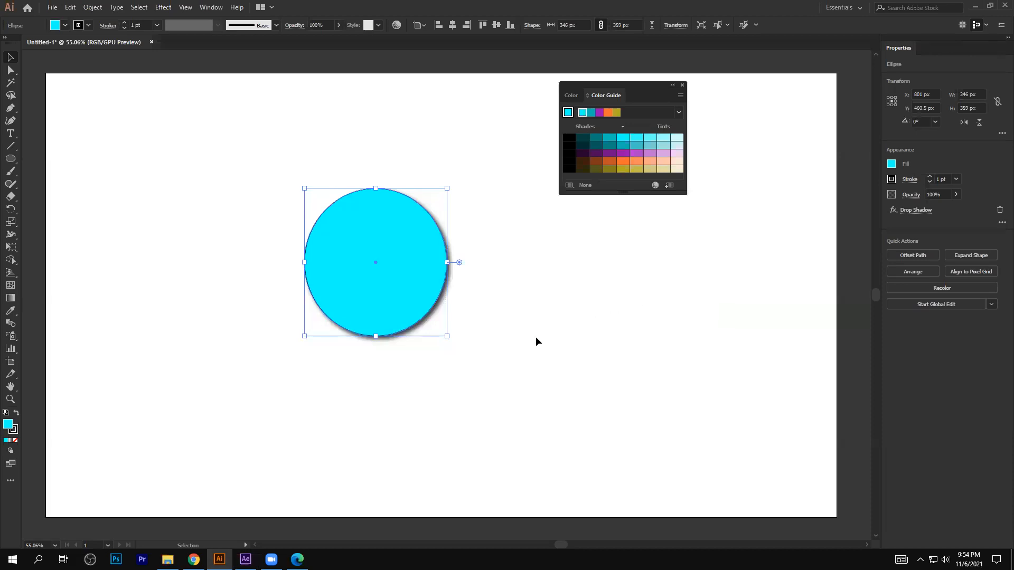
Switch to Chrome, check the Motion Graphics group chat on Facebook, and close the Facebook tab
{"action": "left_click", "coordinate": [194, 559]}
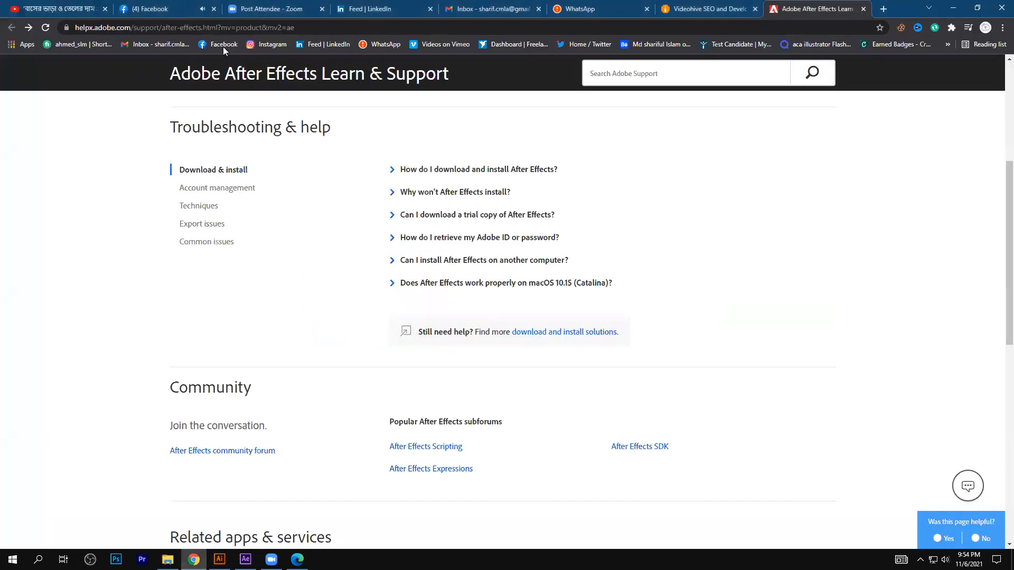
{"action": "left_click", "coordinate": [176, 3]}
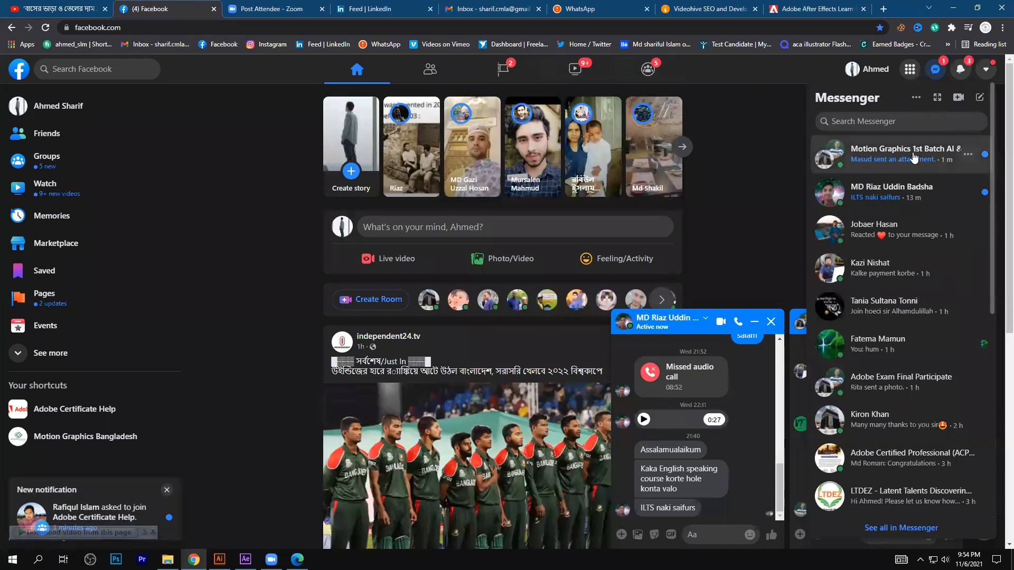
{"action": "left_click", "coordinate": [913, 157]}
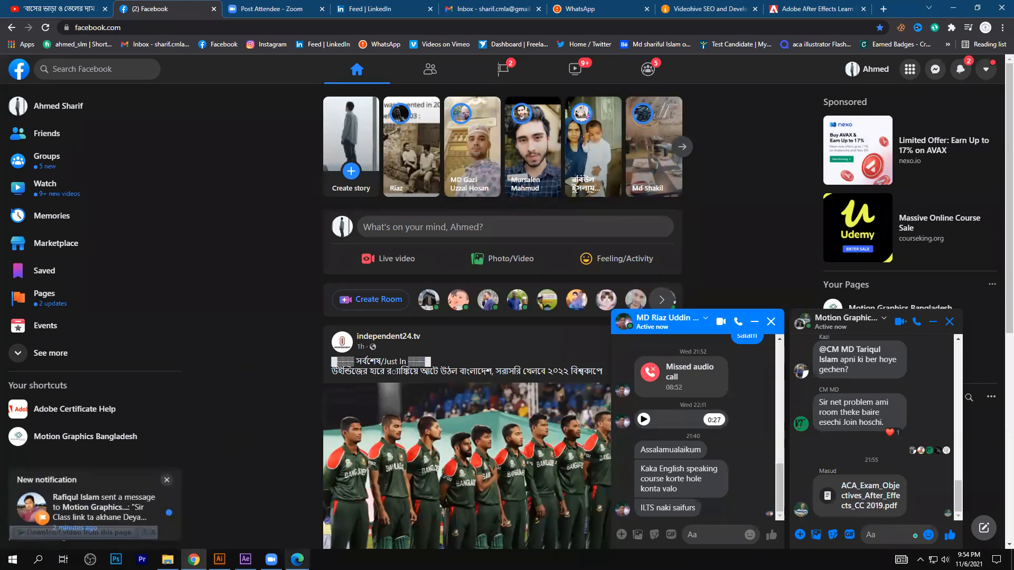
{"action": "left_click", "coordinate": [167, 480]}
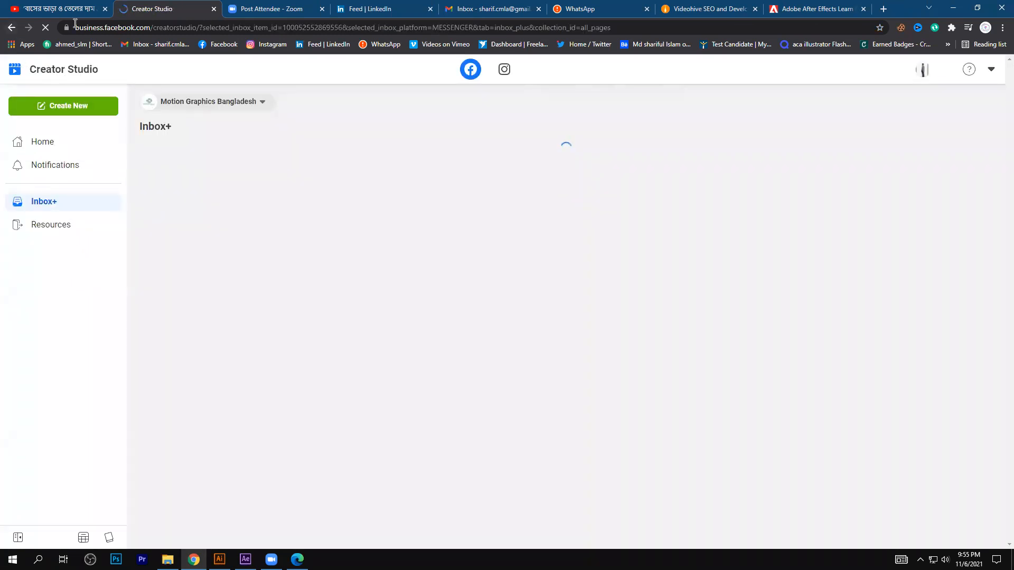
{"action": "left_click", "coordinate": [214, 9]}
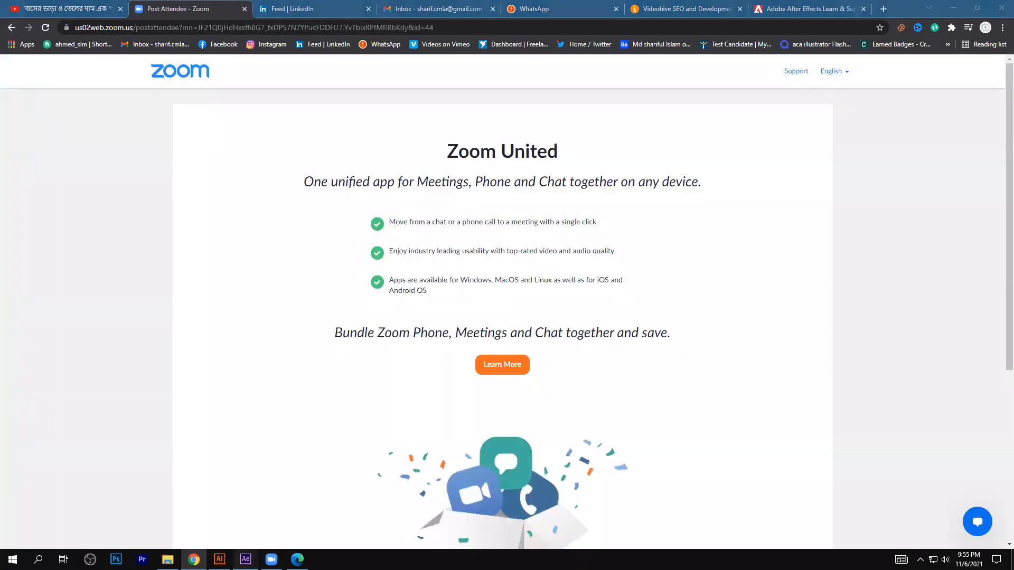
Return to Illustrator, show the Layers panel, and place it over the artboard's upper left area
{"action": "left_click", "coordinate": [245, 560]}
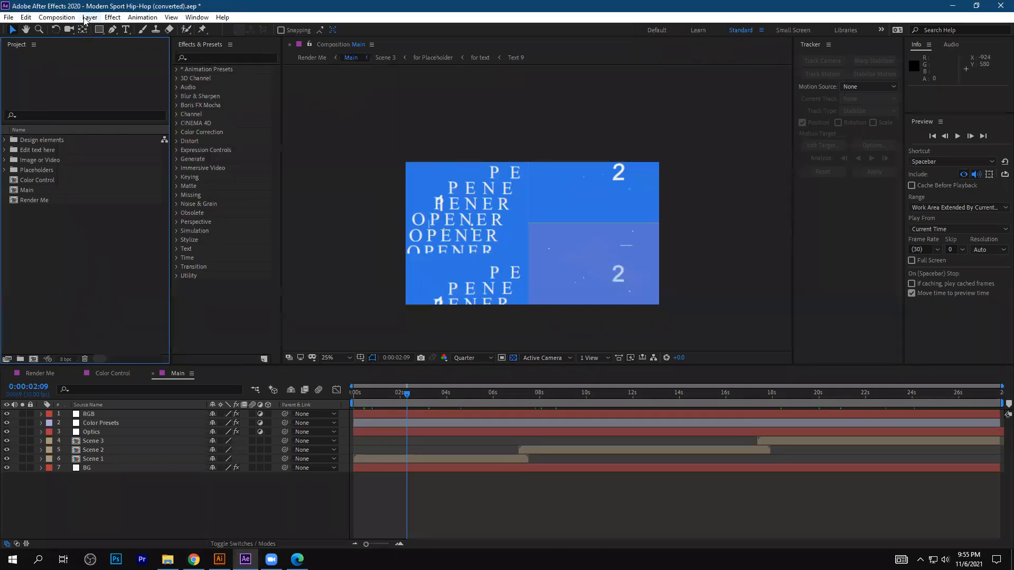
{"action": "left_click", "coordinate": [219, 560]}
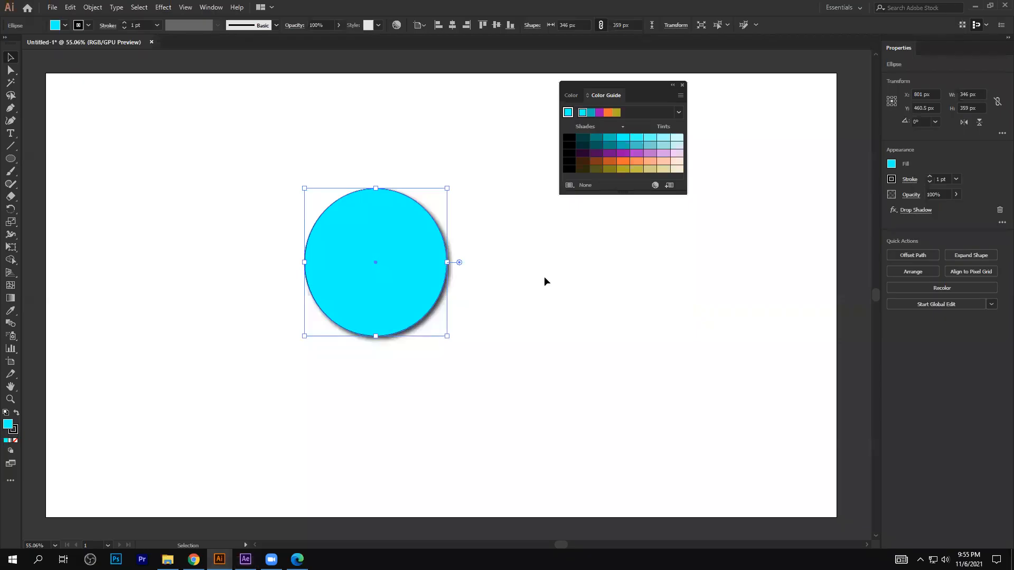
{"action": "left_click", "coordinate": [201, 8]}
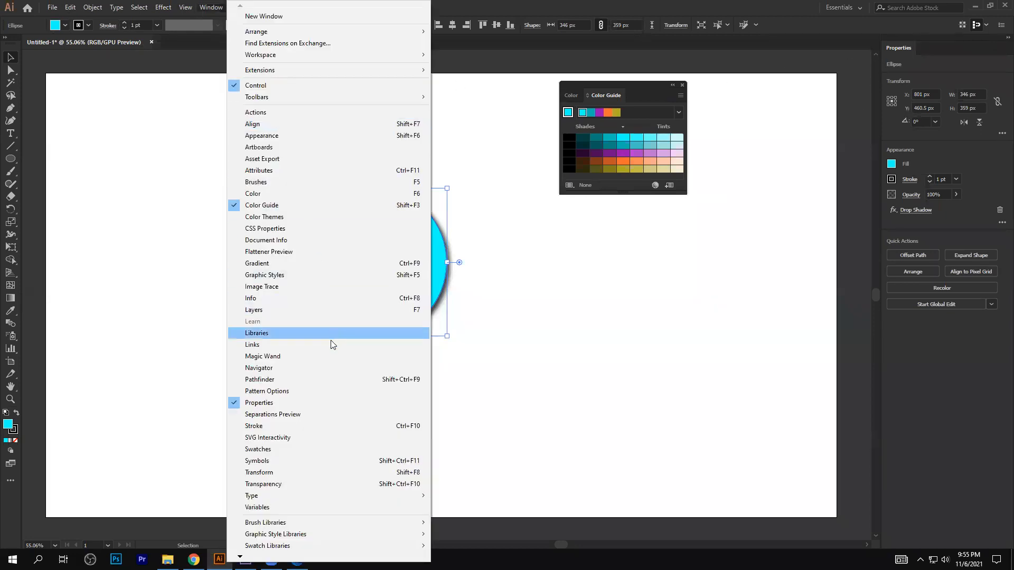
{"action": "left_click", "coordinate": [320, 313]}
{"action": "left_click_drag", "start_coordinate": [442, 60], "coordinate": [152, 85]}
Examine the Layers panel's options with Layer 1 selected and deselected, then collapse the panel
{"action": "left_click", "coordinate": [211, 96]}
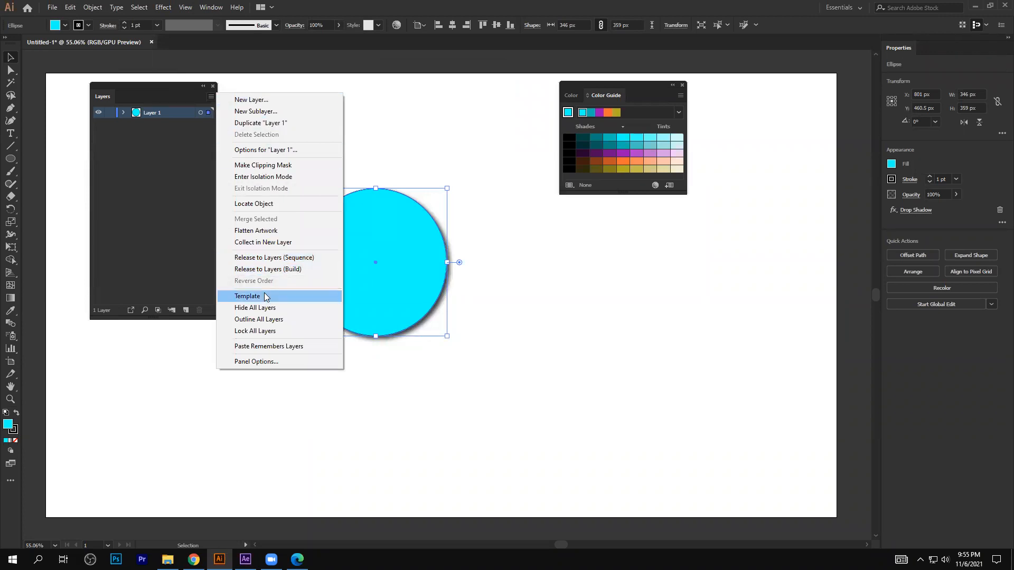
{"action": "left_click", "coordinate": [151, 213]}
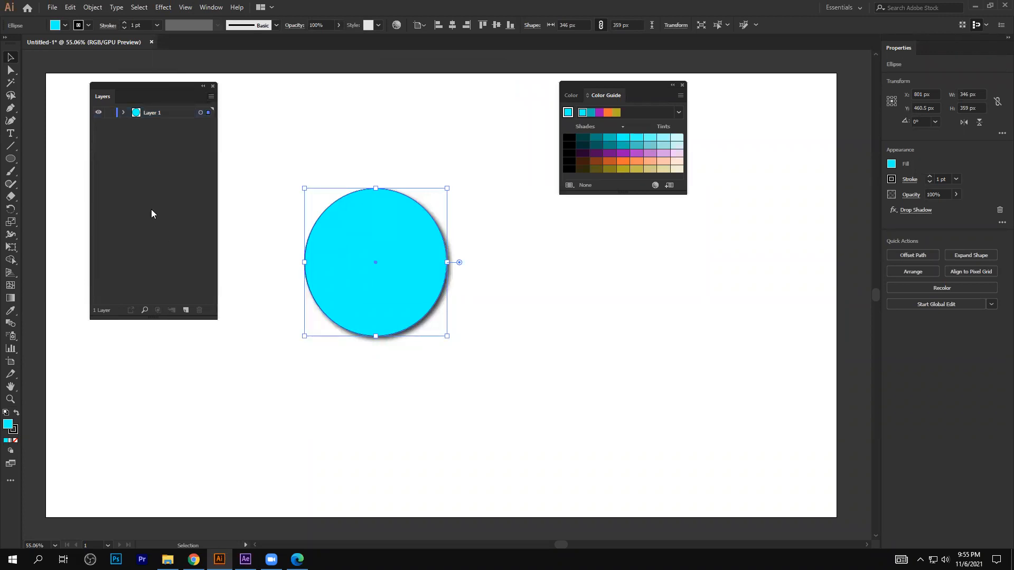
{"action": "left_click", "coordinate": [209, 97]}
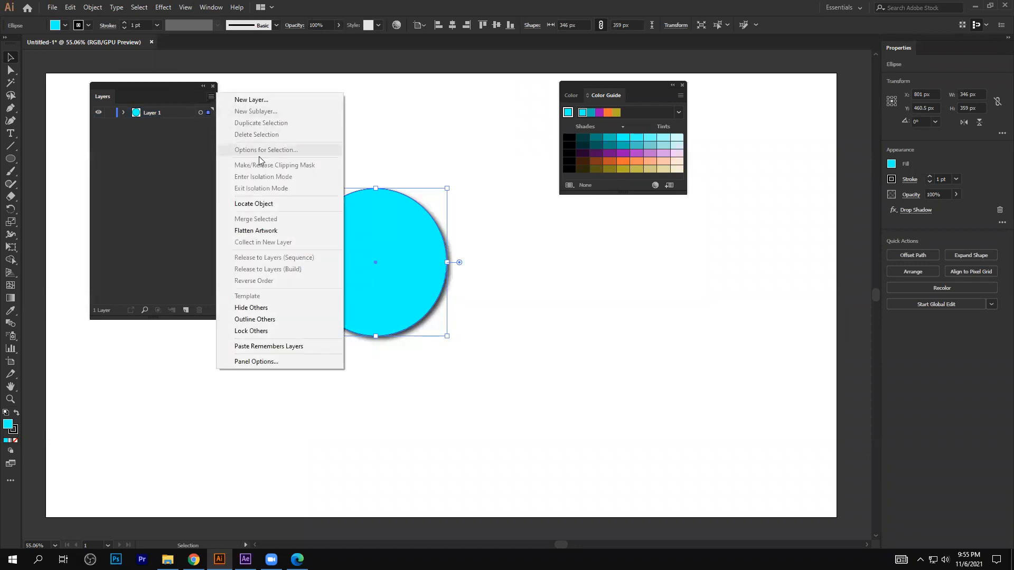
{"action": "left_click", "coordinate": [166, 227]}
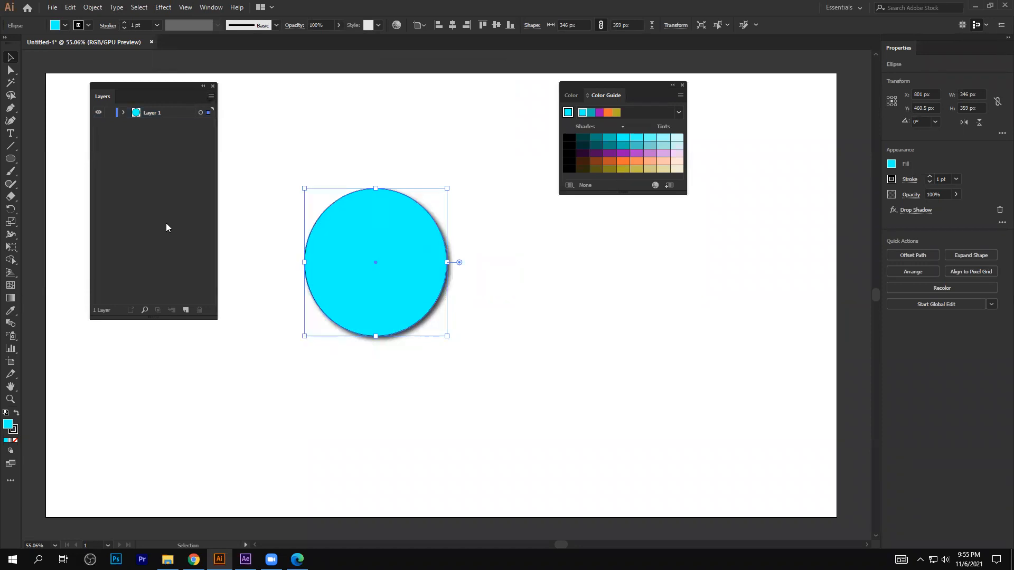
{"action": "double_click", "coordinate": [209, 97]}
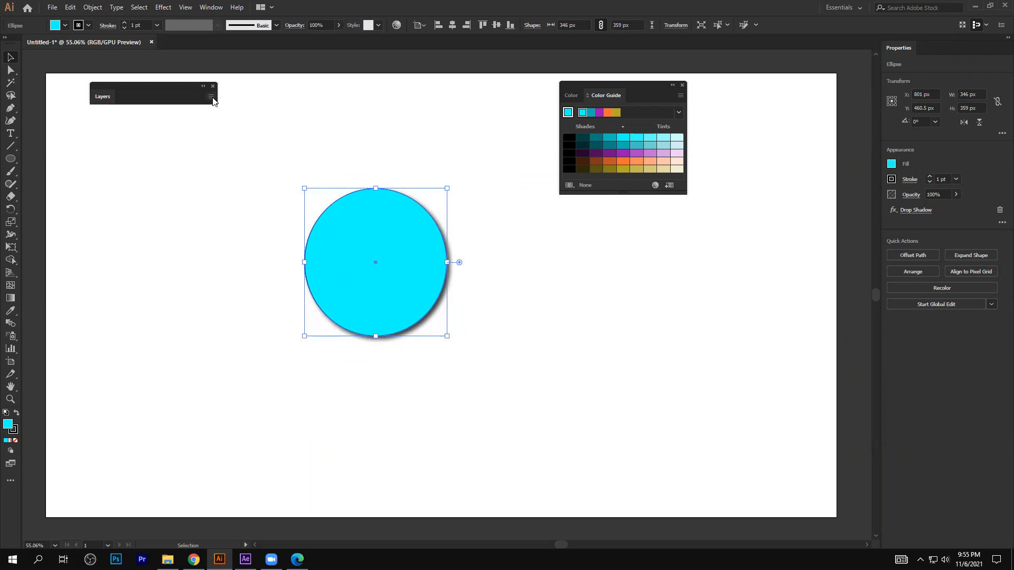
Expand the collapsed Layers panel, then switch to After Effects and select all the layers of the Main composition
{"action": "left_click", "coordinate": [209, 99]}
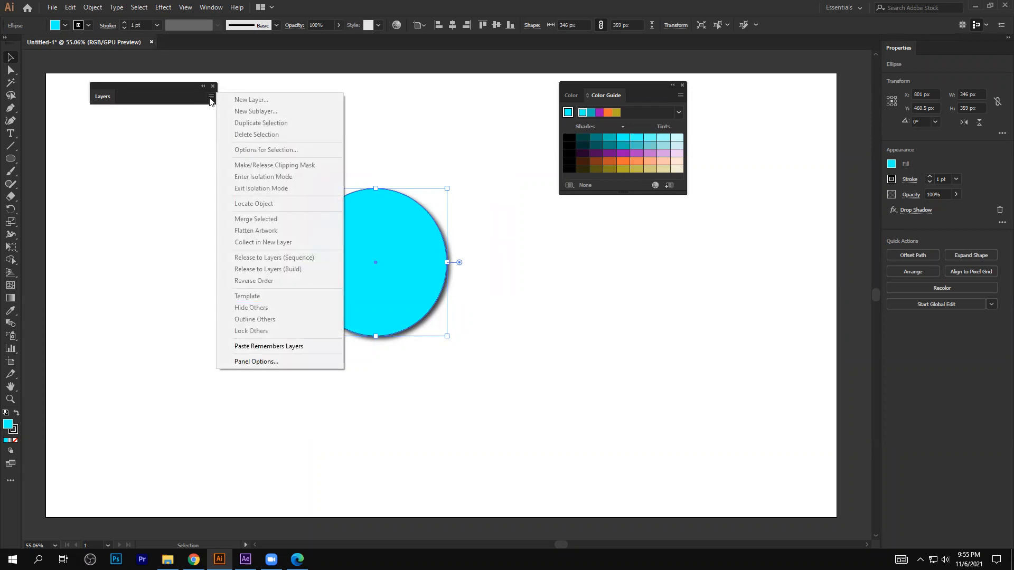
{"action": "double_click", "coordinate": [109, 102]}
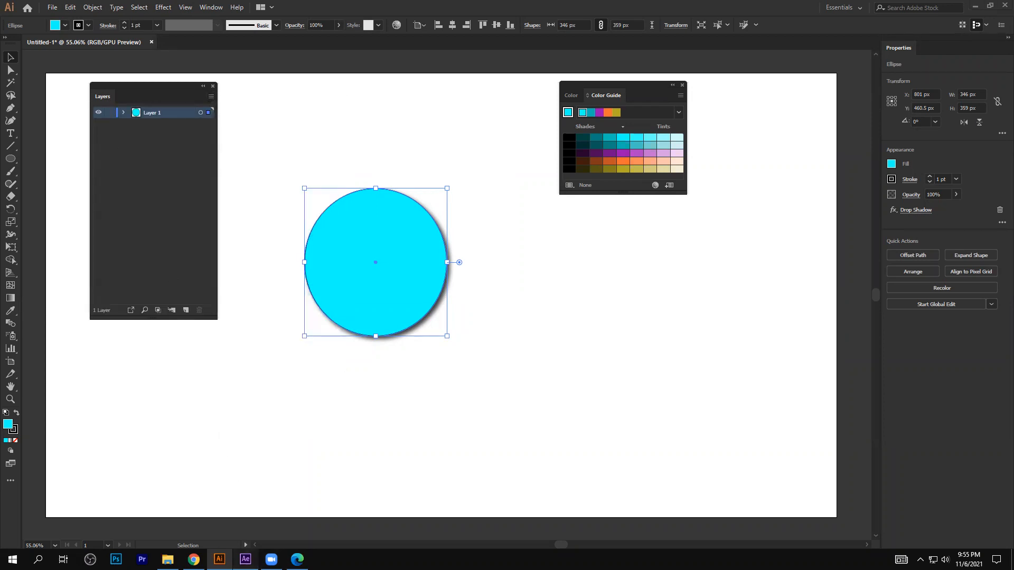
{"action": "left_click", "coordinate": [246, 559]}
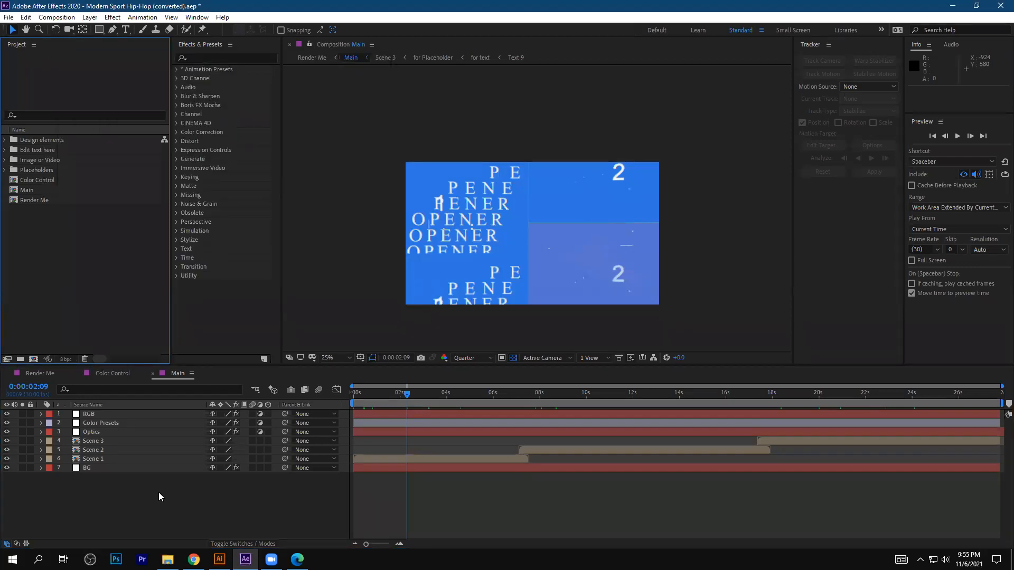
{"action": "left_click_drag", "start_coordinate": [157, 496], "coordinate": [148, 379]}
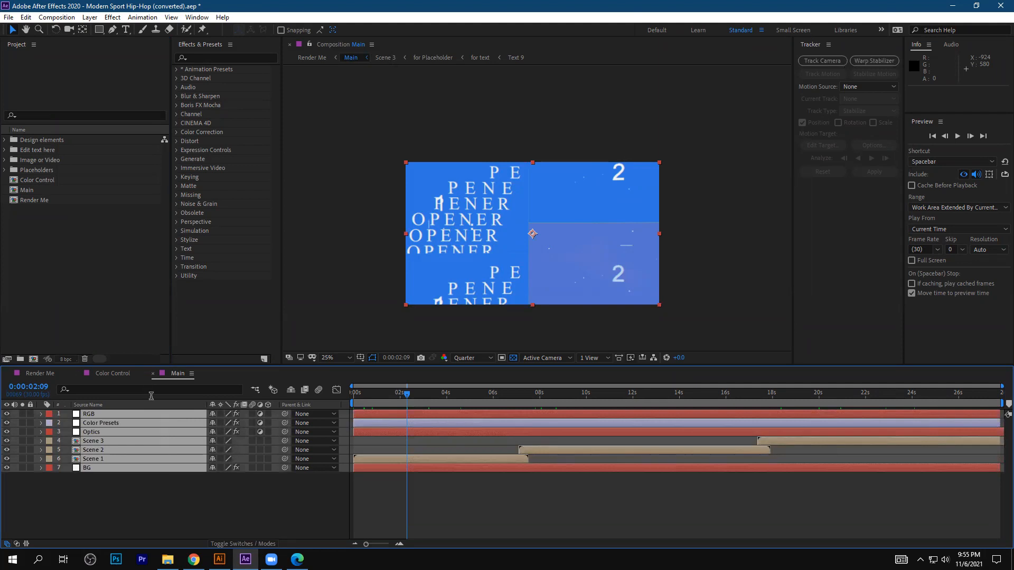
Return to Illustrator, draw a diagonal line about 343 by 286 px beside the circle, and expand Layer 1 to list its objects
{"action": "left_click", "coordinate": [219, 559]}
{"action": "left_click", "coordinate": [534, 373]}
{"action": "left_click", "coordinate": [398, 286]}
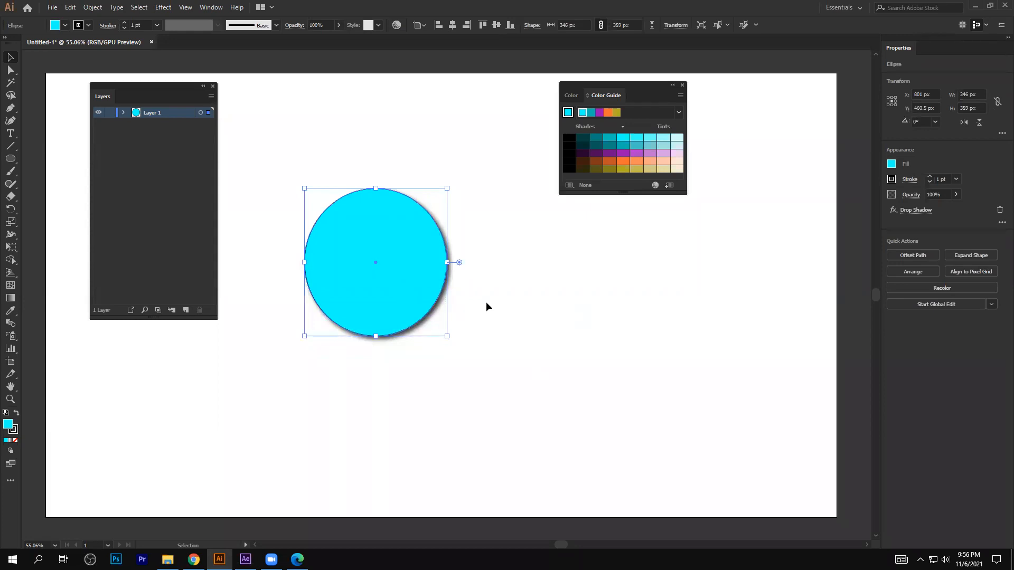
{"action": "left_click", "coordinate": [13, 147]}
{"action": "left_click_drag", "start_coordinate": [565, 267], "coordinate": [705, 385]}
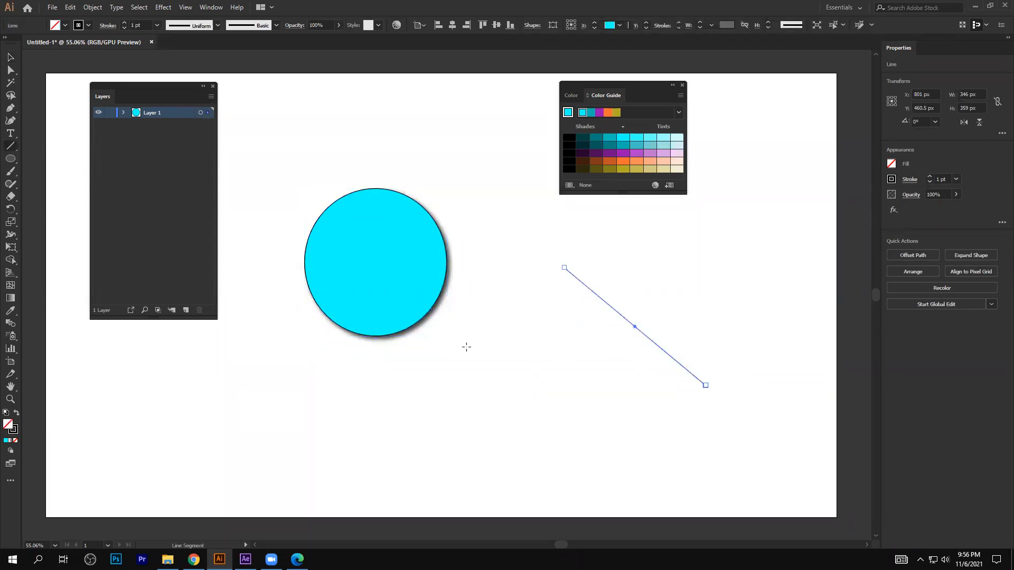
{"action": "left_click", "coordinate": [15, 58]}
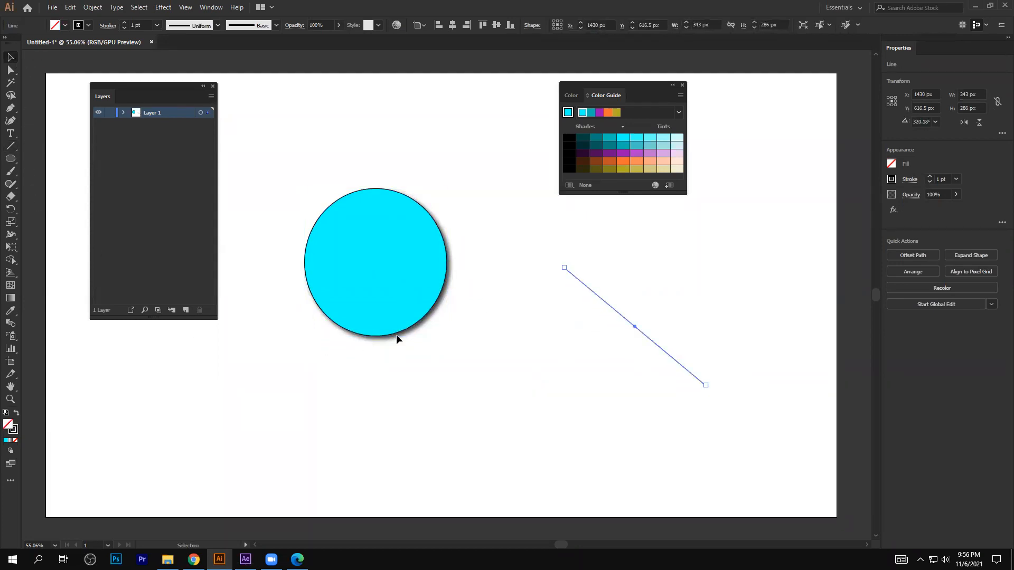
{"action": "left_click", "coordinate": [122, 112]}
{"action": "left_click_drag", "start_coordinate": [661, 269], "coordinate": [554, 380]}
Switch to After Effects, create a new 1920 x 1080 composition at 12 fps, and fit it to the viewer
{"action": "left_click", "coordinate": [245, 559]}
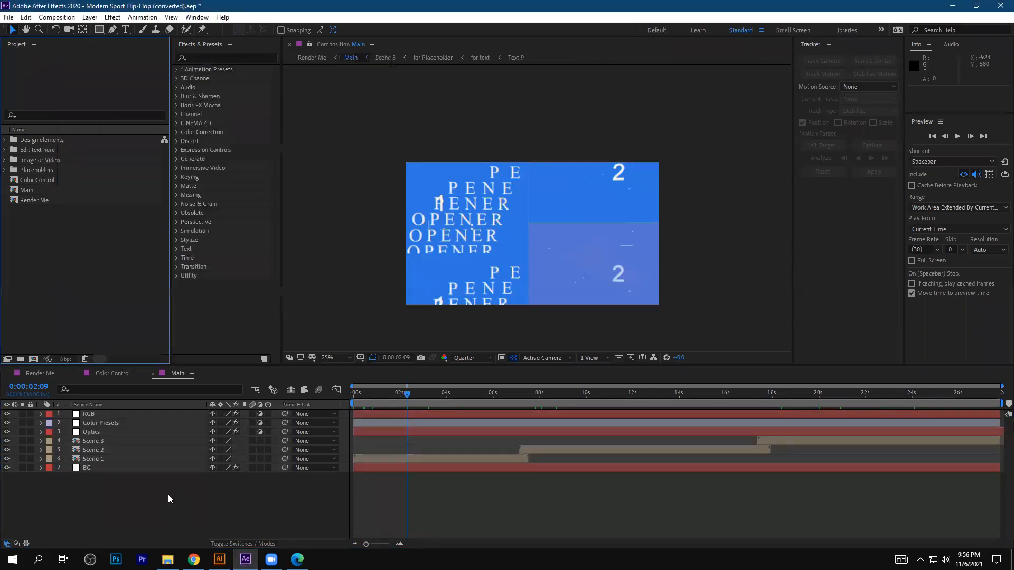
{"action": "left_click", "coordinate": [32, 361]}
{"action": "left_click", "coordinate": [435, 374]}
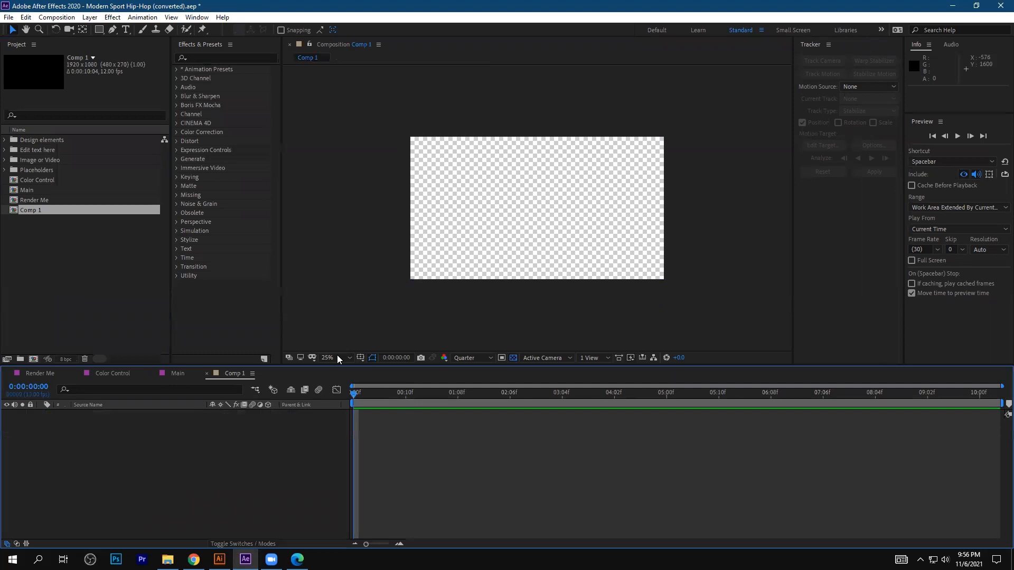
{"action": "left_click", "coordinate": [337, 355]}
{"action": "left_click", "coordinate": [332, 181]}
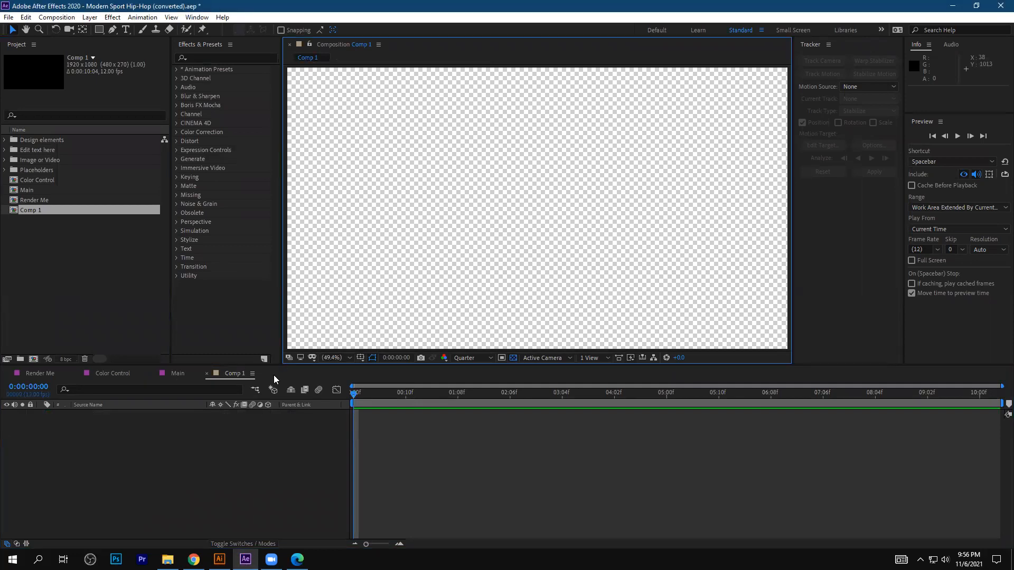
Add a new empty text layer to the new composition
{"action": "right_click", "coordinate": [103, 438]}
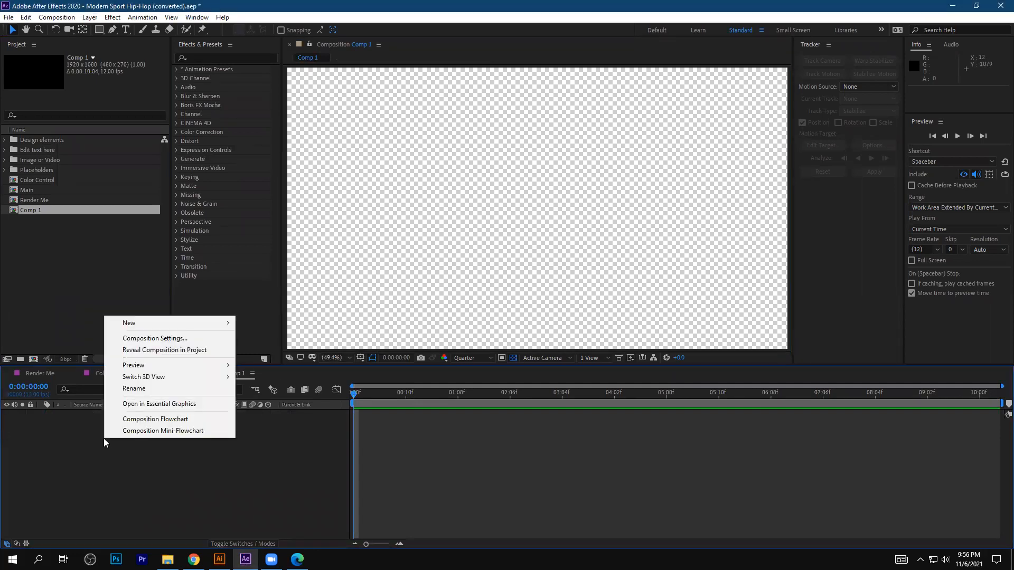
{"action": "mouse_move", "coordinate": [160, 328]}
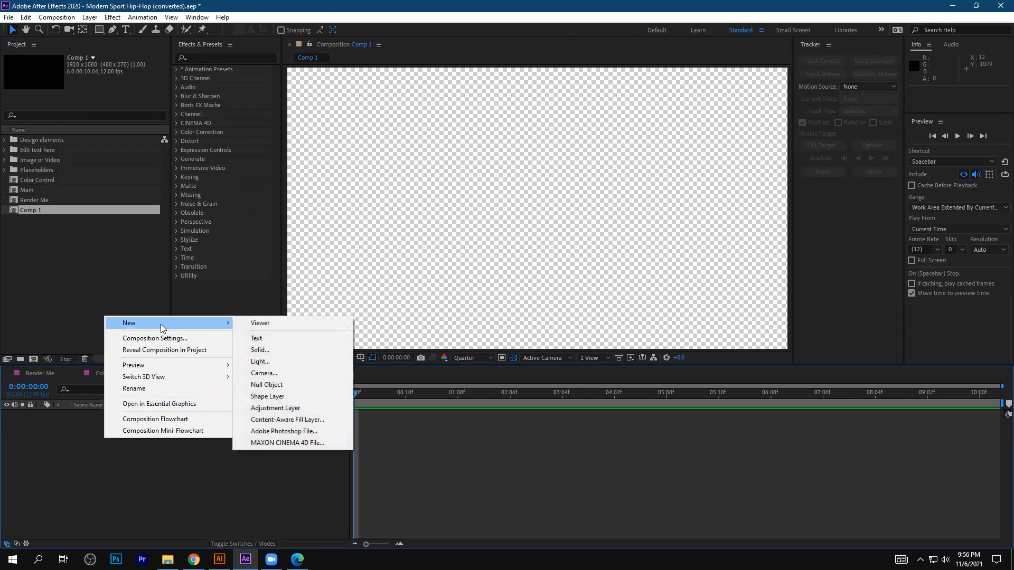
{"action": "left_click", "coordinate": [280, 339]}
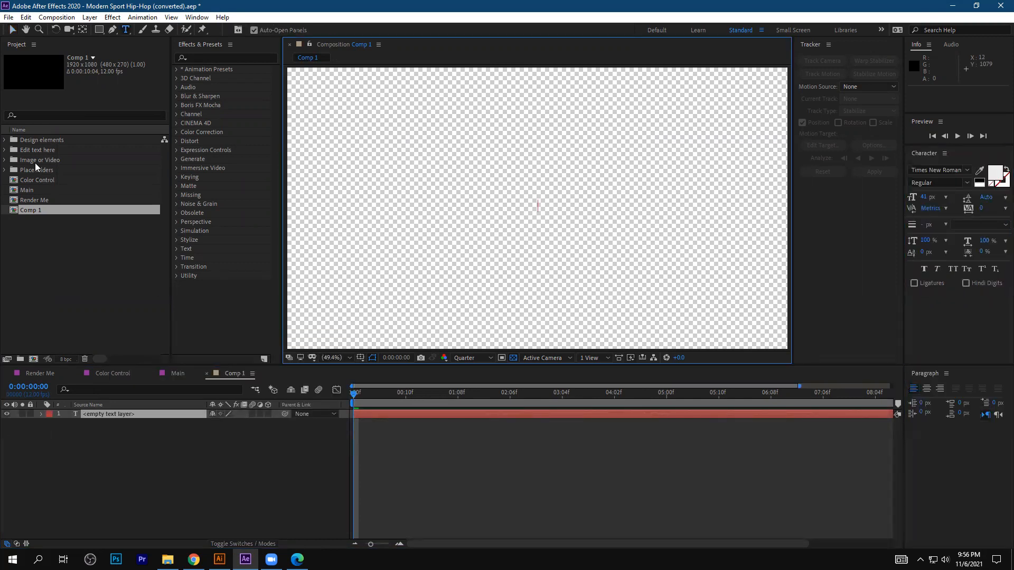
Import the Photo 1, Photo 2, Sketch and Working on Chair clips, and place Working on Chair.mp4 below the text layer in the timeline
{"action": "left_click", "coordinate": [61, 279]}
{"action": "double_click", "coordinate": [61, 277]}
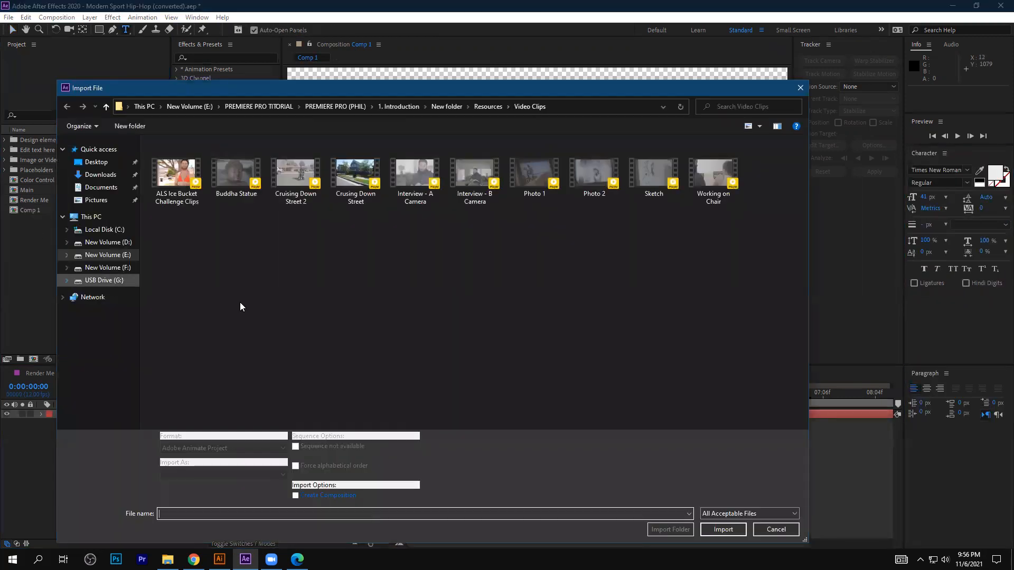
{"action": "left_click_drag", "start_coordinate": [774, 238], "coordinate": [541, 218]}
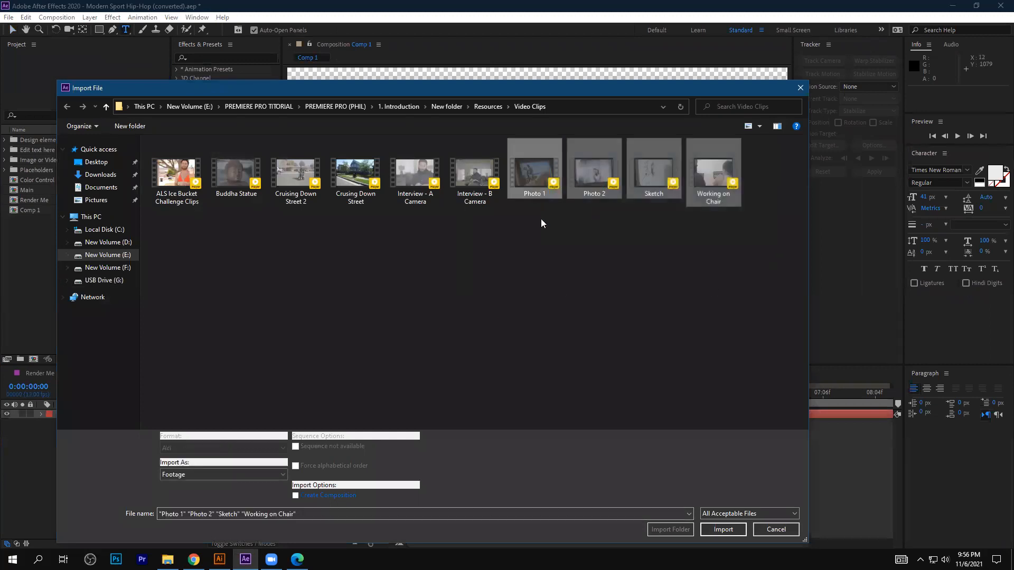
{"action": "left_click", "coordinate": [723, 530]}
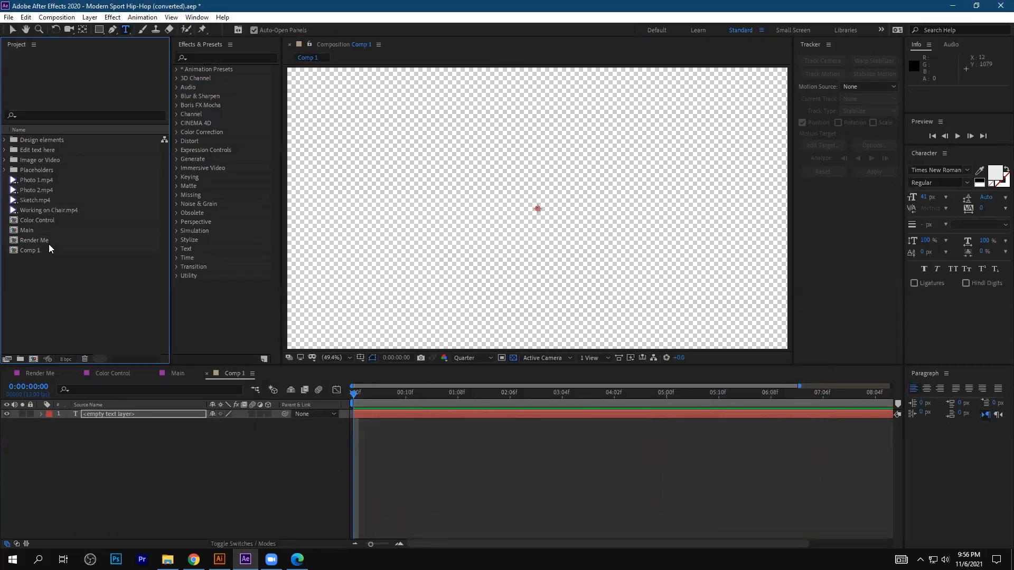
{"action": "left_click_drag", "start_coordinate": [44, 209], "coordinate": [128, 466]}
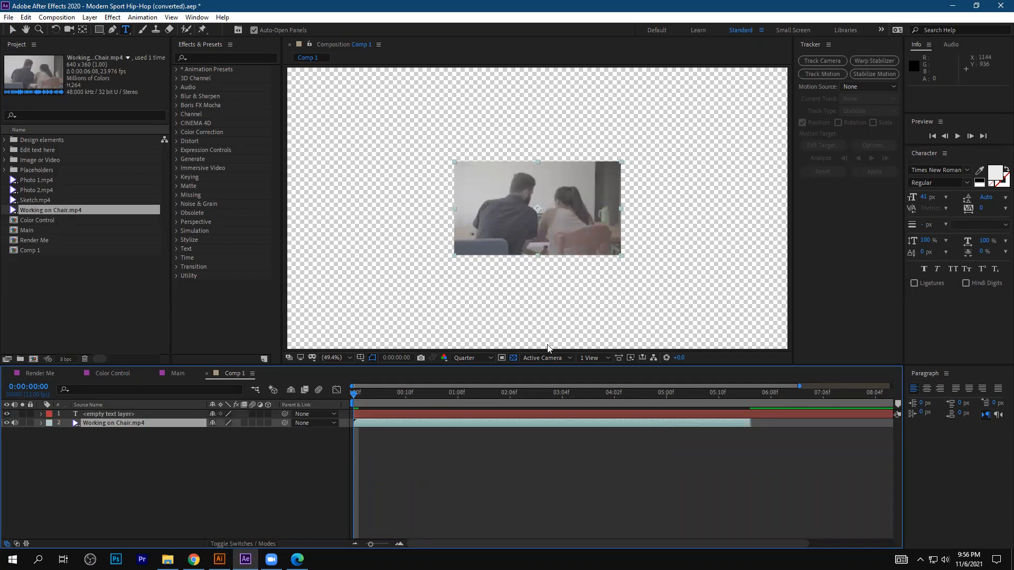
Return to Illustrator and look through the Type commands, including the Change Case options
{"action": "left_click", "coordinate": [219, 560]}
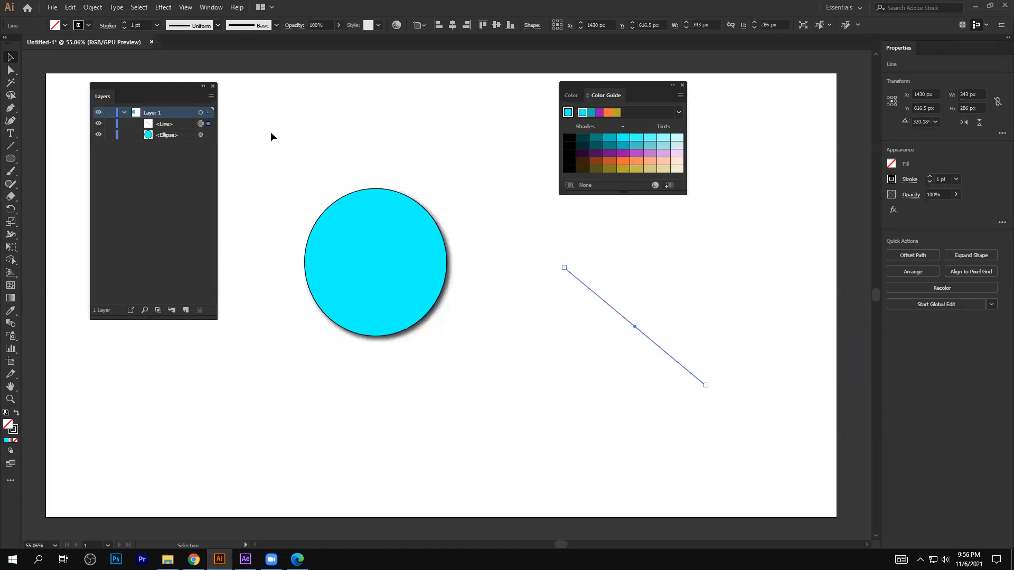
{"action": "left_click", "coordinate": [115, 7]}
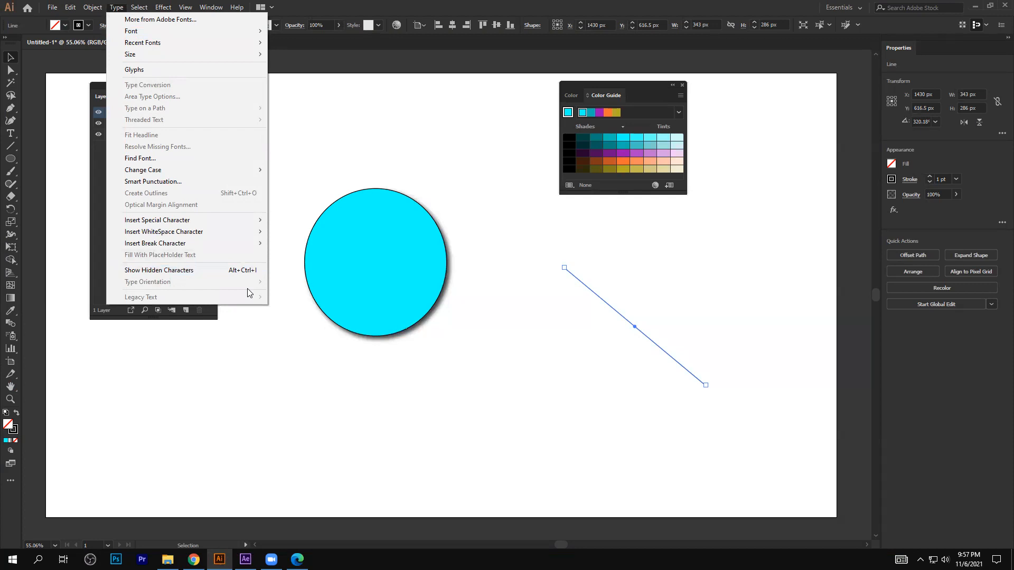
{"action": "mouse_move", "coordinate": [237, 173]}
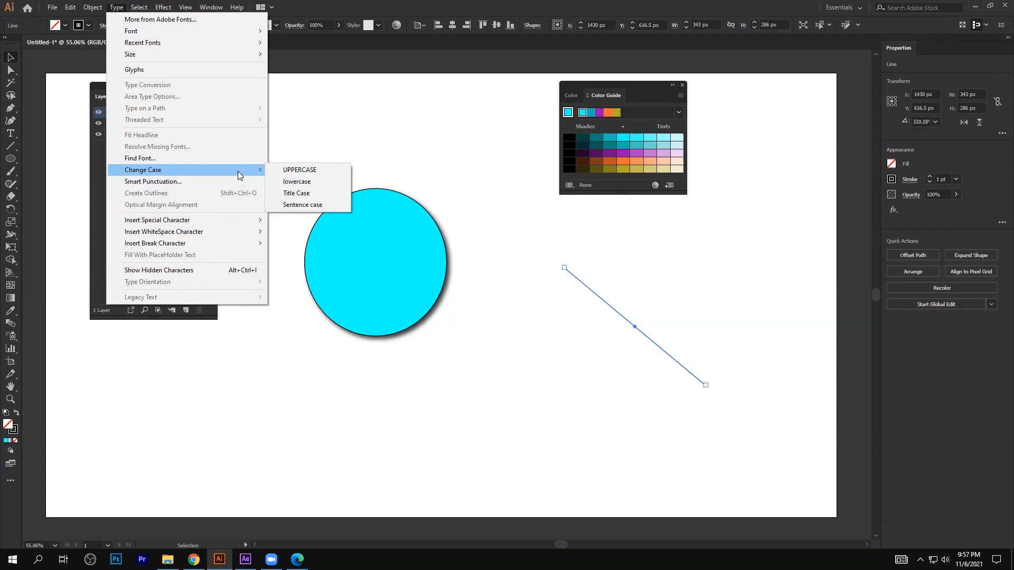
Switch to After Effects, add the text "motion" above the video clip, and turn off the transparency grid
{"action": "left_click", "coordinate": [246, 559]}
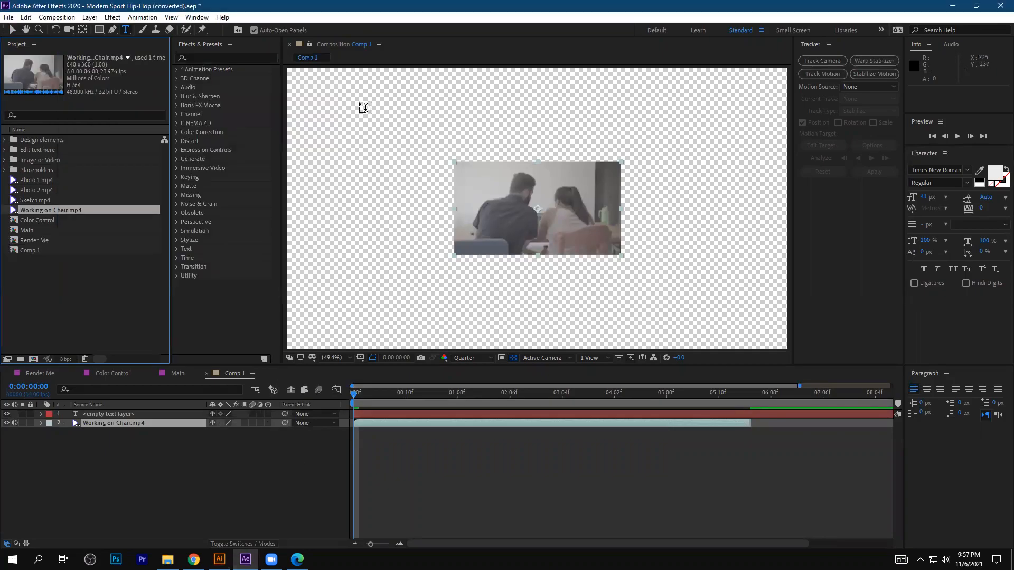
{"action": "left_click", "coordinate": [444, 109]}
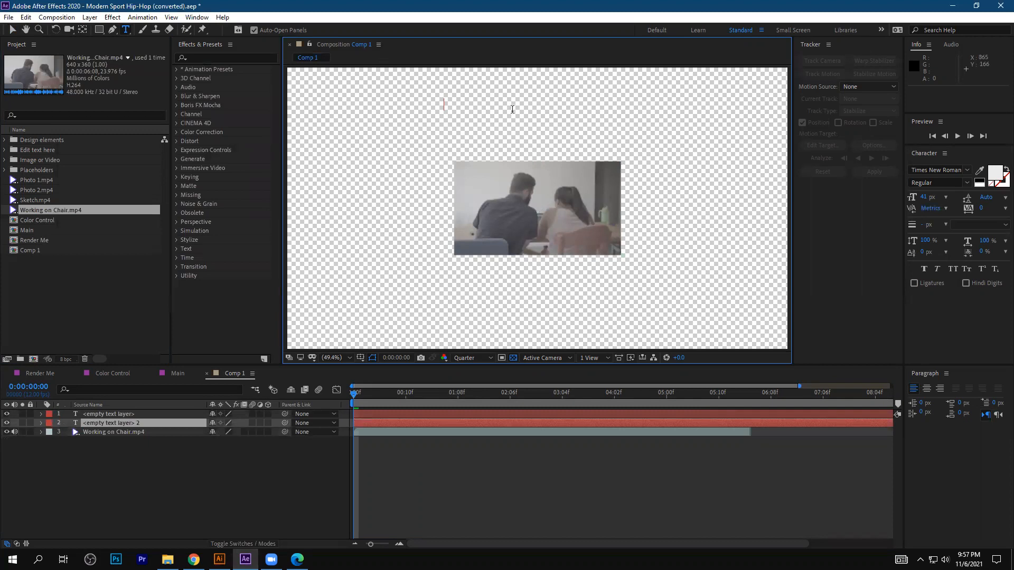
{"action": "type", "text": "motio"}
{"action": "left_click", "coordinate": [512, 357]}
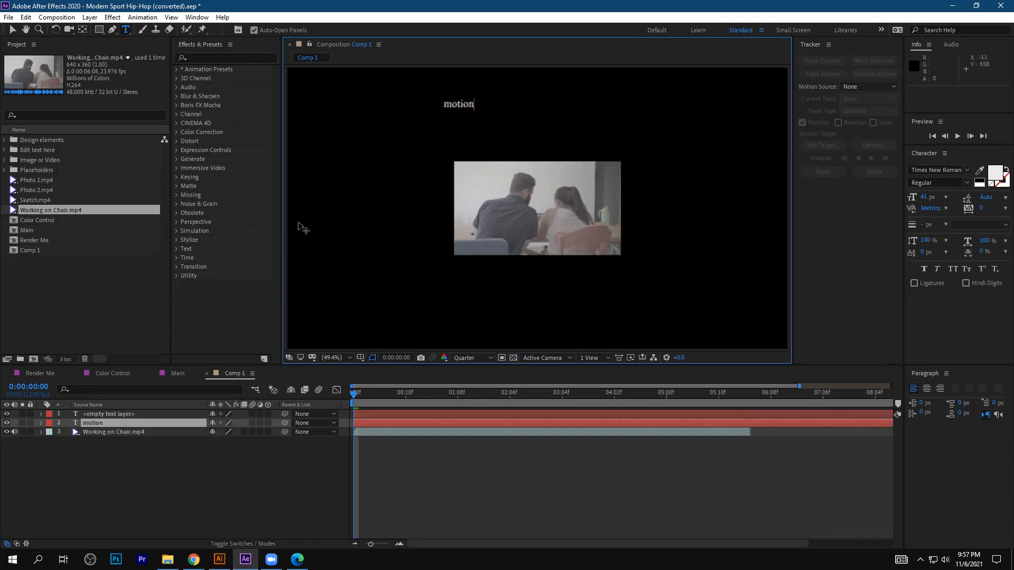
Finish editing the motion text with the Selection tool, then select and deselect its layer in the composition and timeline
{"action": "left_click", "coordinate": [12, 29]}
{"action": "left_click", "coordinate": [388, 179]}
{"action": "left_click", "coordinate": [460, 105]}
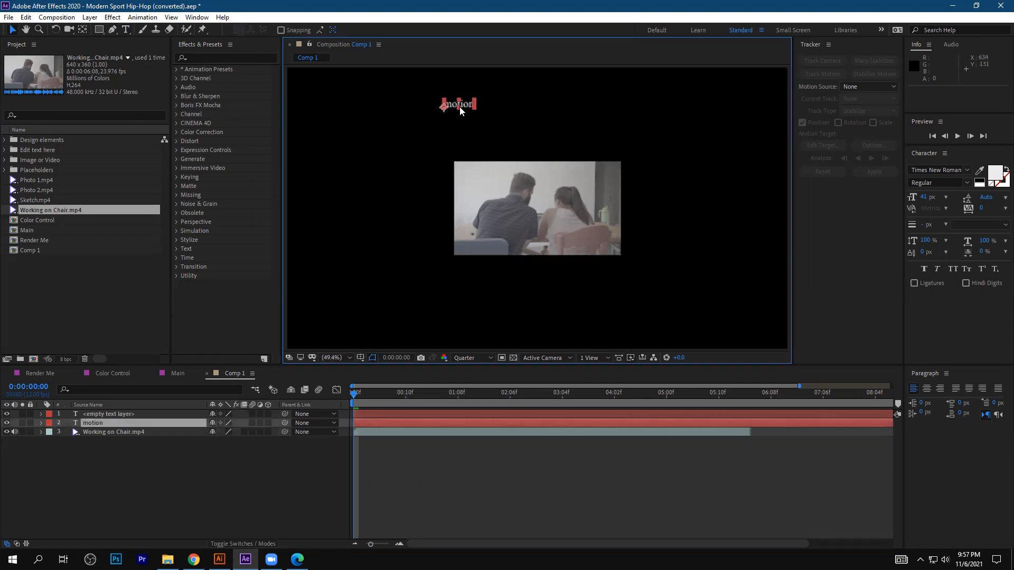
{"action": "left_click", "coordinate": [352, 147]}
{"action": "left_click", "coordinate": [451, 105]}
{"action": "left_click", "coordinate": [150, 475]}
{"action": "left_click", "coordinate": [108, 423]}
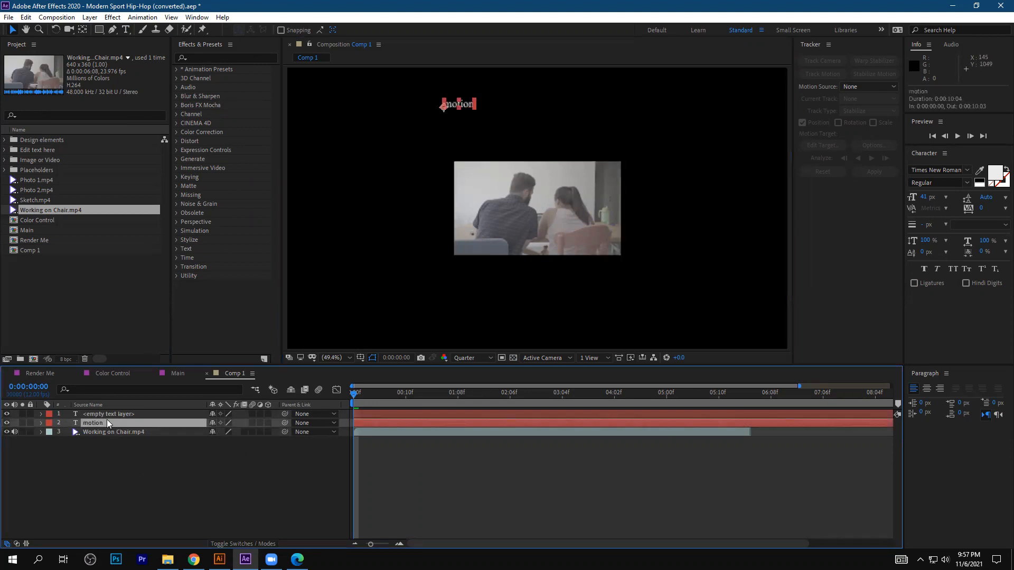
{"action": "left_click", "coordinate": [103, 452]}
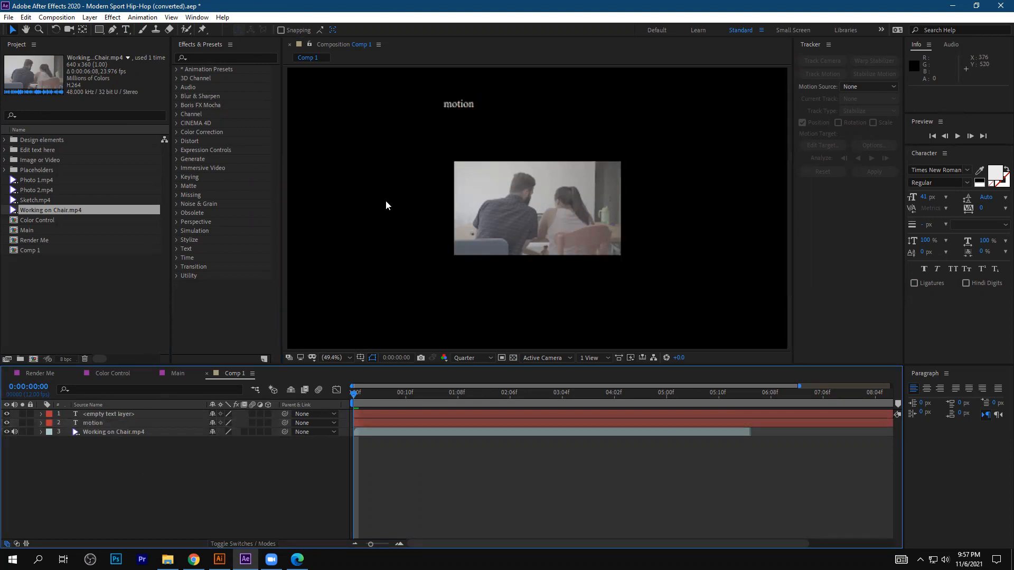
{"action": "left_click", "coordinate": [451, 105]}
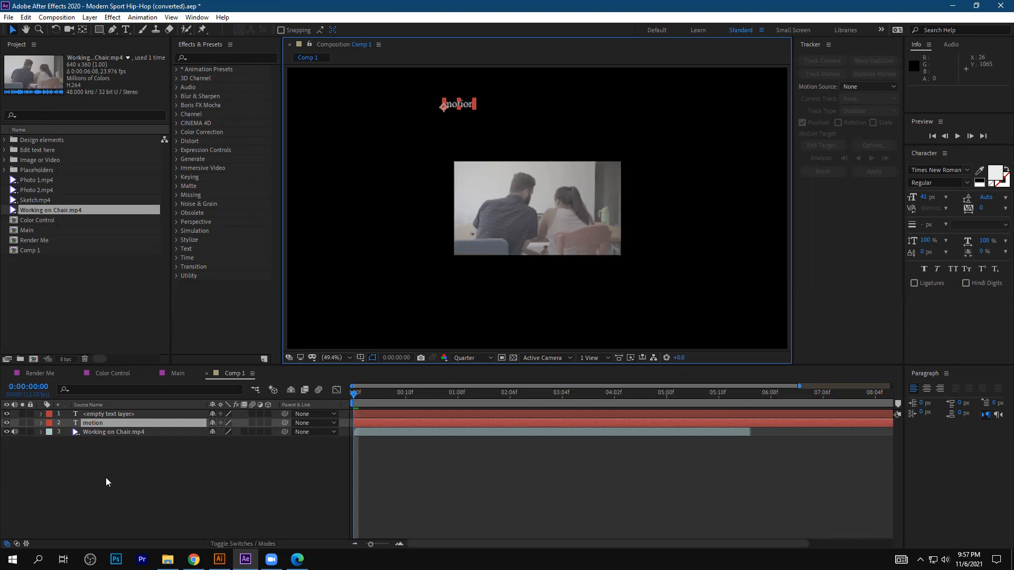
{"action": "left_click", "coordinate": [129, 480]}
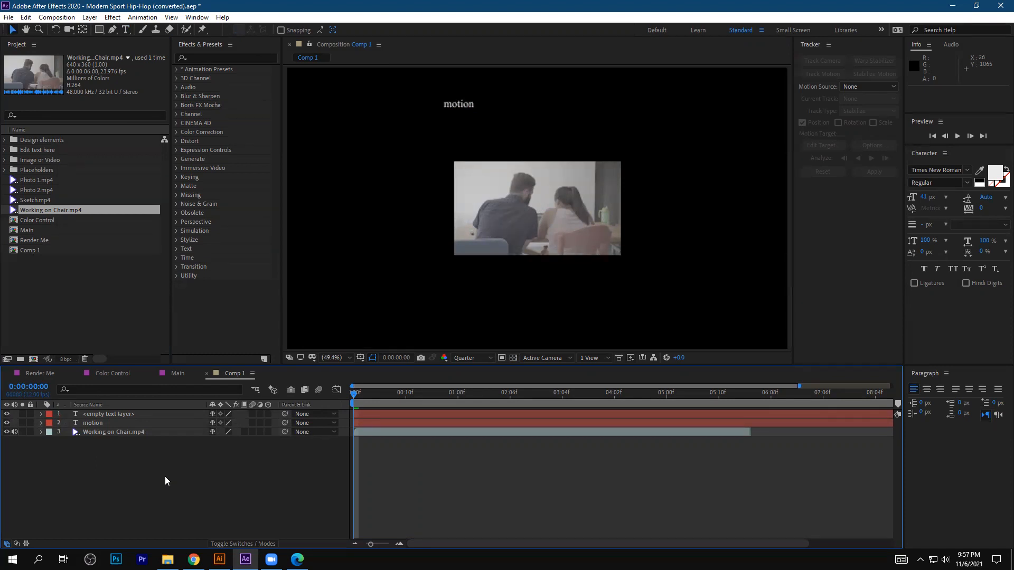
Switch to Illustrator to look at the circle and line drawing, and return to After Effects
{"action": "left_click", "coordinate": [220, 559]}
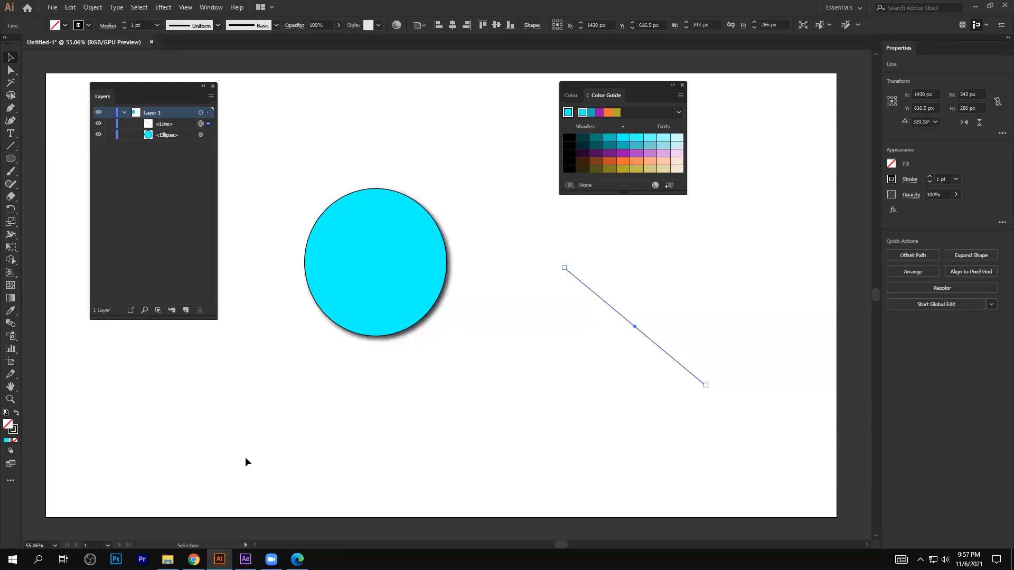
{"action": "left_click", "coordinate": [246, 560]}
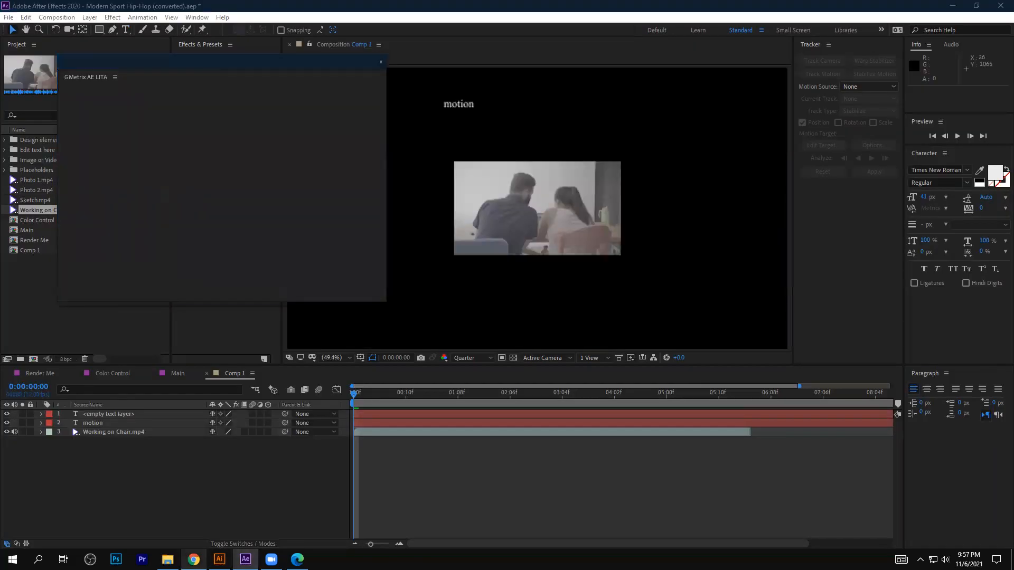
{"action": "mouse_move", "coordinate": [194, 559]}
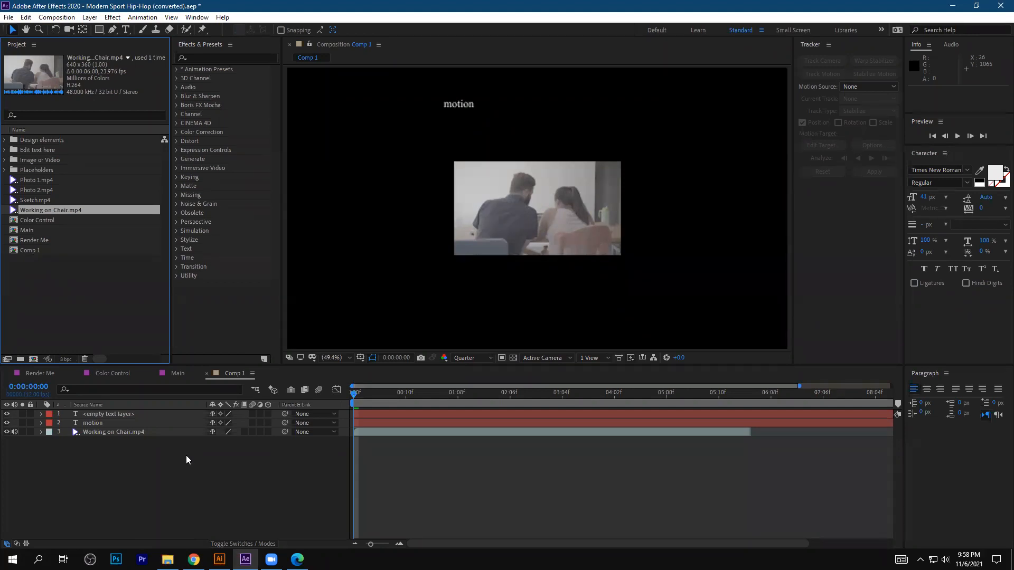
Examine the motion layer's Text properties, including Path Options and More Options, and its Transform properties, and collapse the layer
{"action": "left_click", "coordinate": [103, 422]}
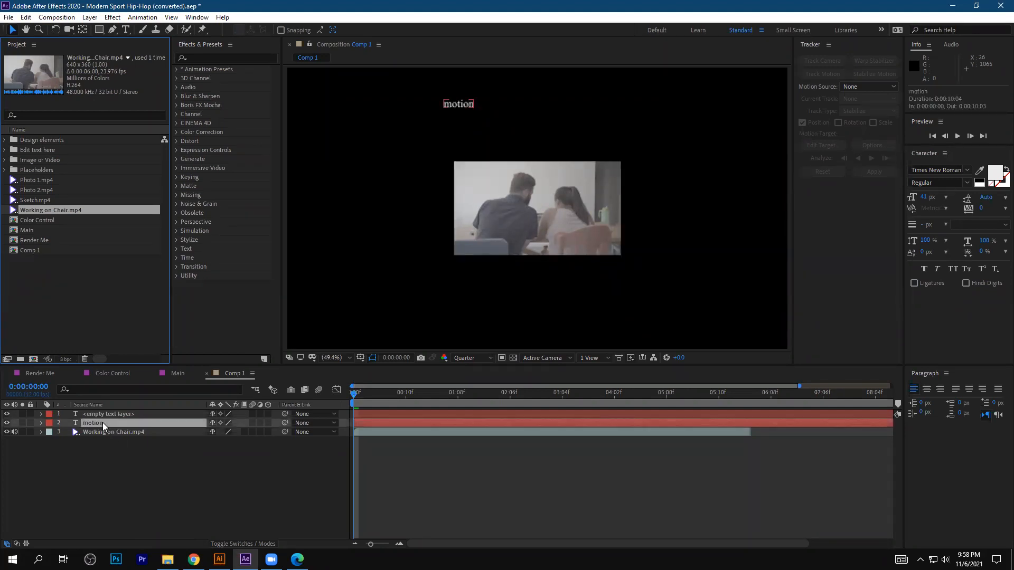
{"action": "left_click", "coordinate": [41, 424]}
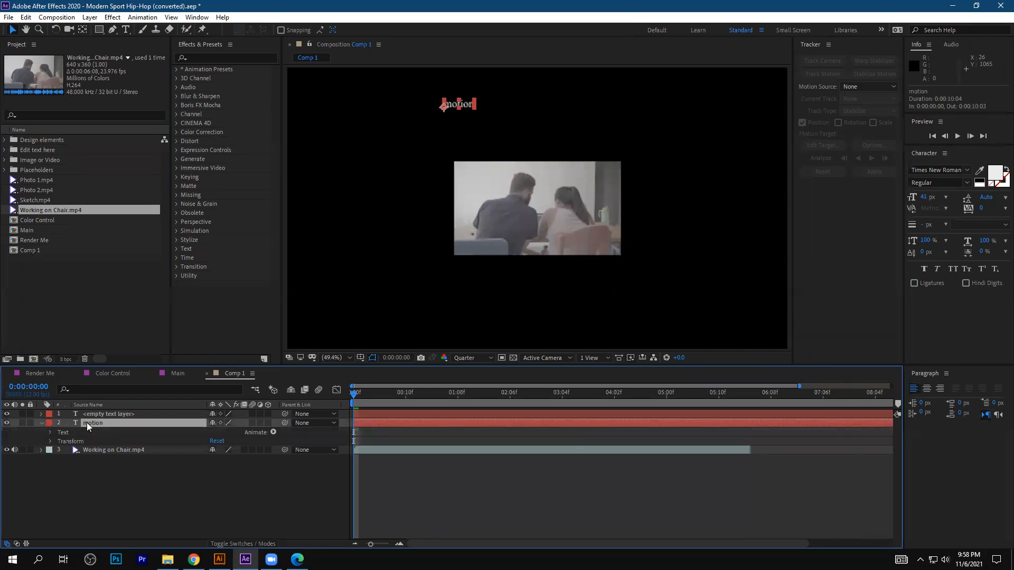
{"action": "left_click", "coordinate": [42, 423]}
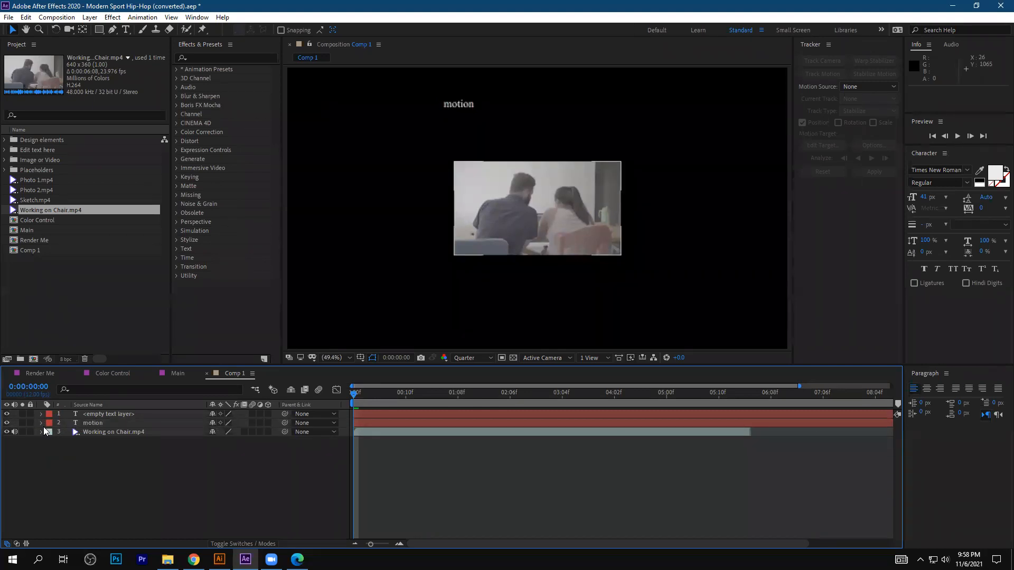
{"action": "left_click", "coordinate": [42, 423]}
{"action": "left_click", "coordinate": [48, 434]}
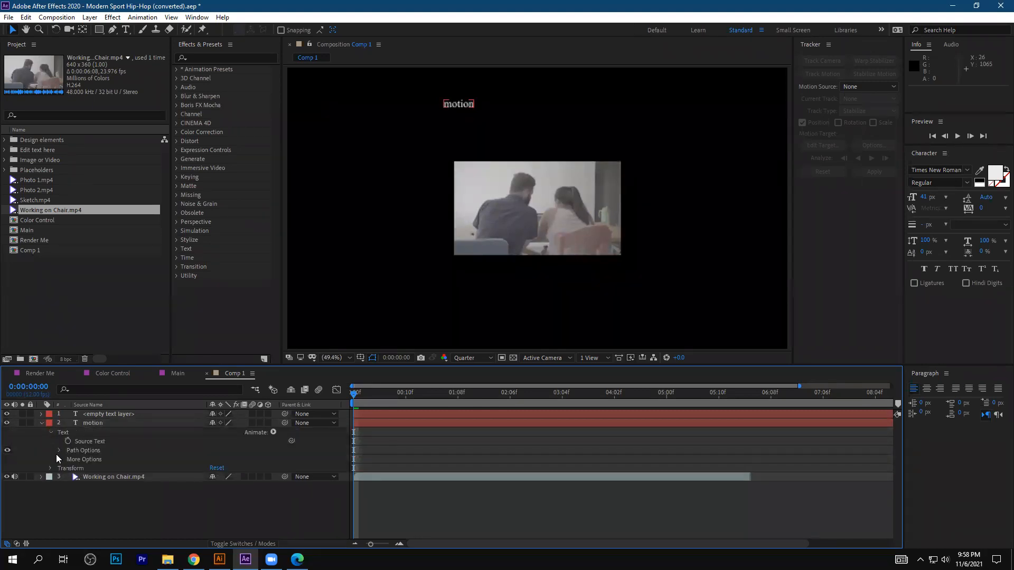
{"action": "left_click", "coordinate": [59, 450]}
{"action": "left_click", "coordinate": [59, 468]}
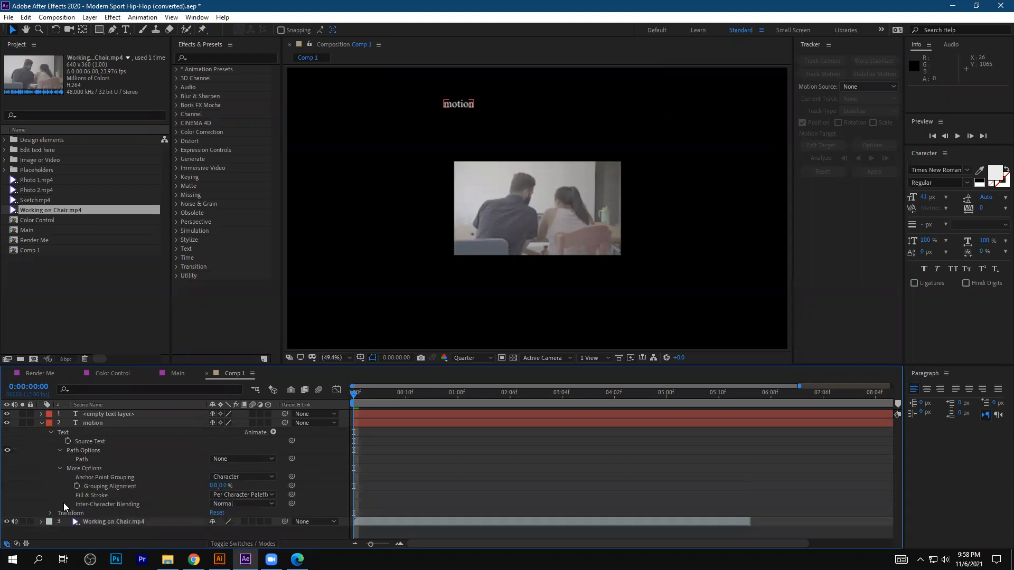
{"action": "left_click", "coordinate": [51, 513]}
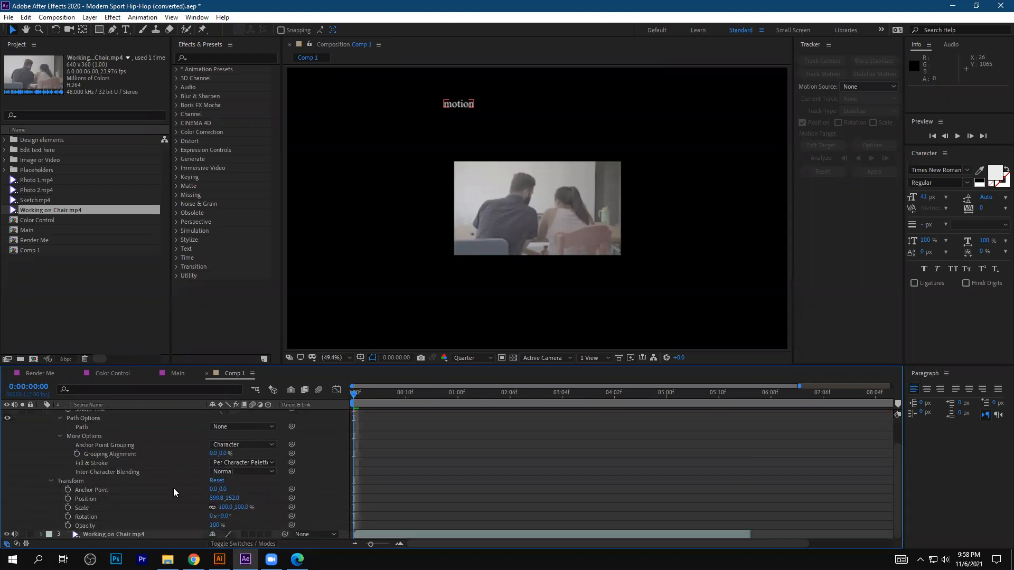
{"action": "scroll", "coordinate": [174, 496], "scroll_direction": "up", "scroll_amount": 2}
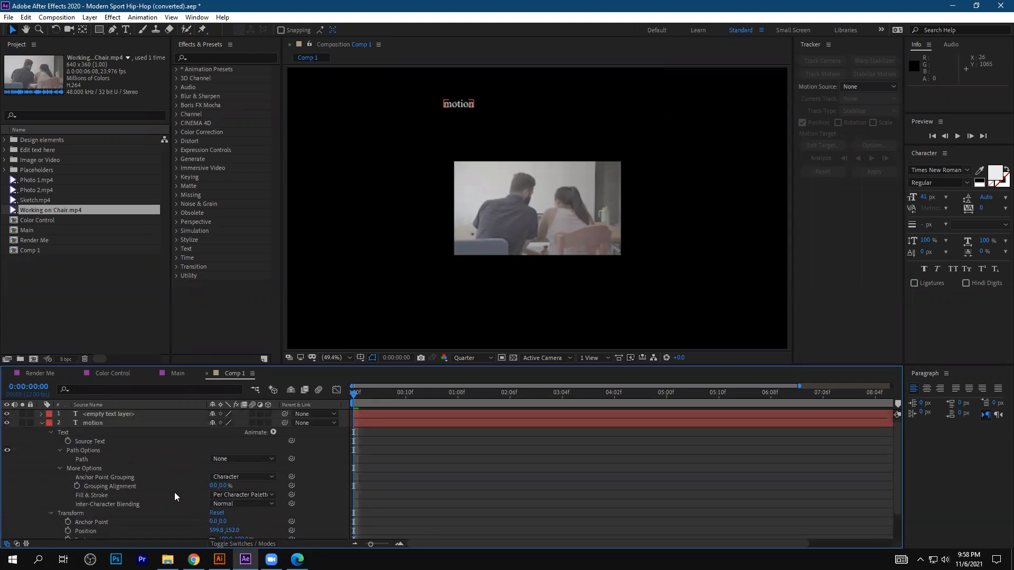
{"action": "left_click", "coordinate": [39, 424]}
Examine the Working on Chair.mp4 layer's Transform, Audio and Waveform properties, and reselect the motion layer
{"action": "left_click", "coordinate": [513, 212]}
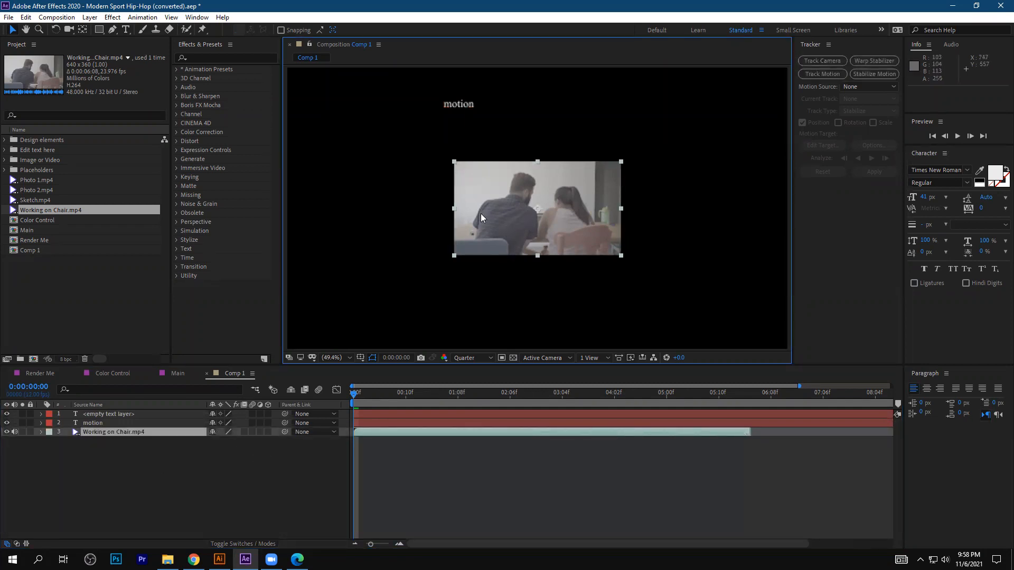
{"action": "left_click", "coordinate": [46, 443]}
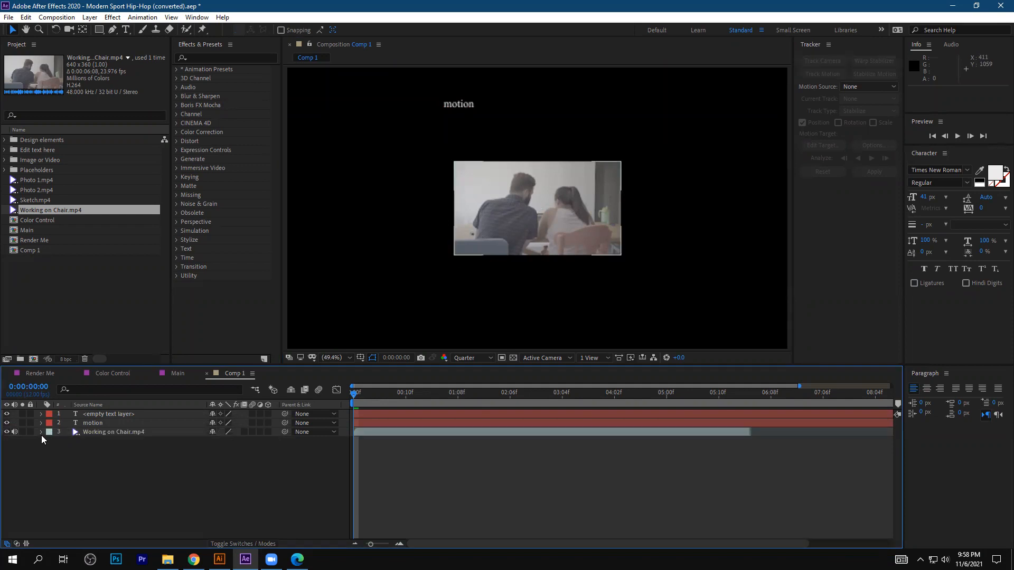
{"action": "left_click", "coordinate": [51, 442]}
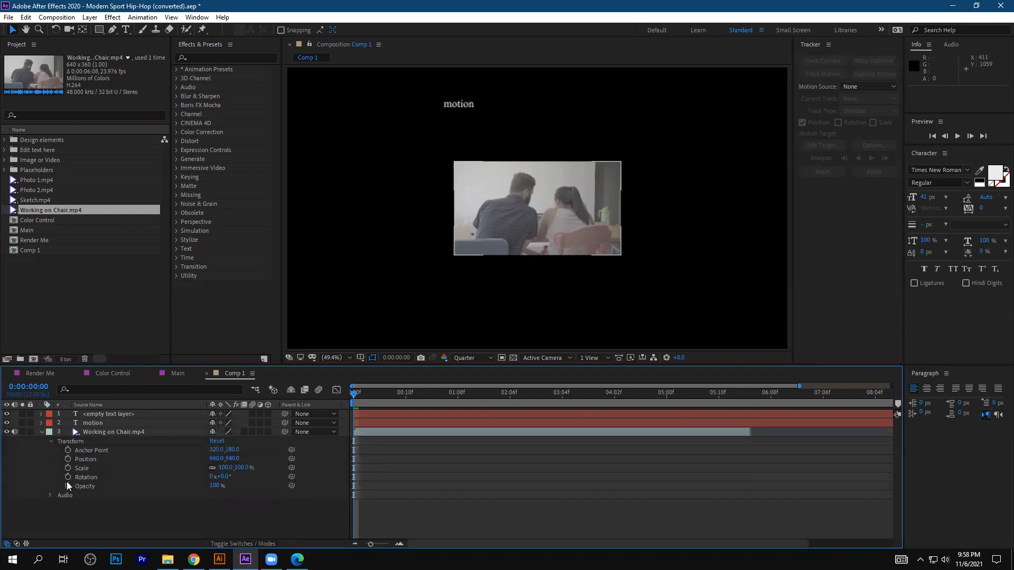
{"action": "left_click", "coordinate": [50, 495]}
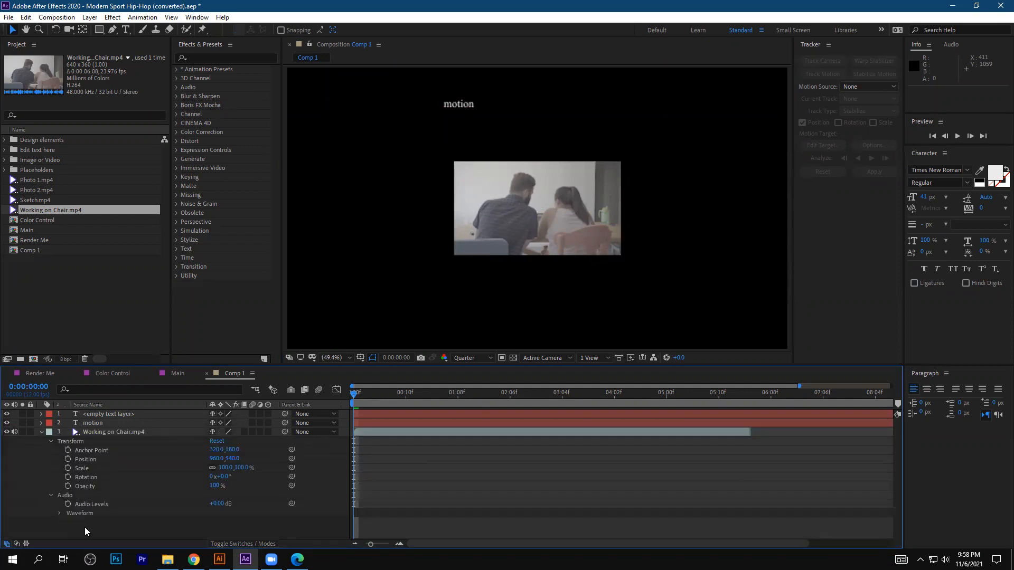
{"action": "left_click", "coordinate": [59, 514]}
{"action": "scroll", "coordinate": [165, 484], "scroll_direction": "up", "scroll_amount": 1}
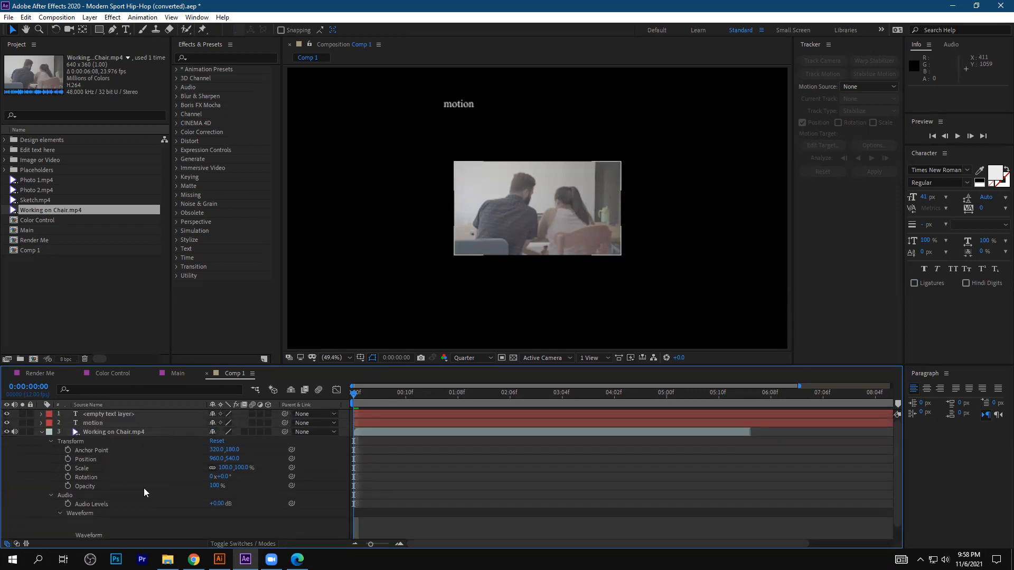
{"action": "left_click", "coordinate": [97, 424]}
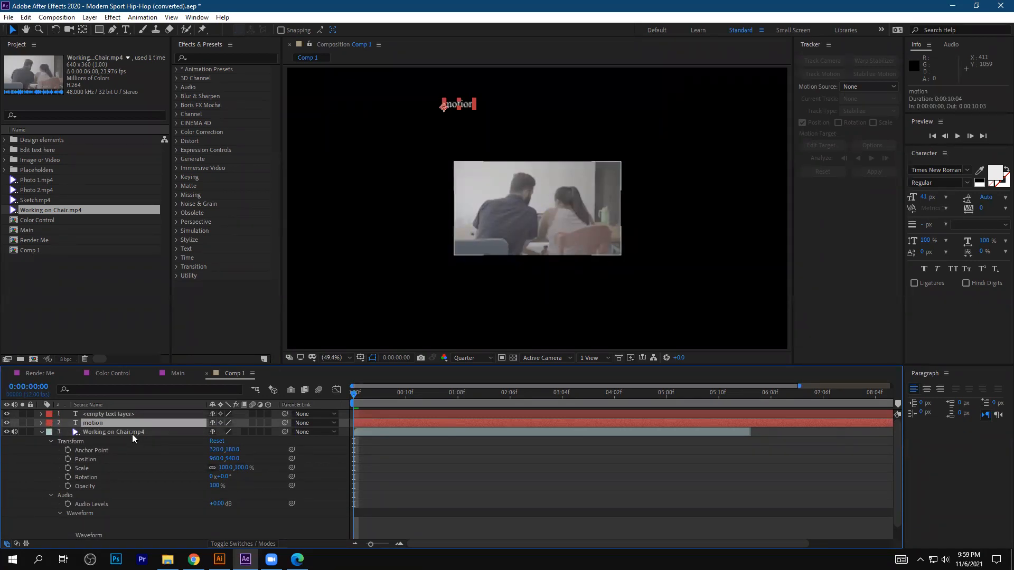
Switch to Illustrator, add the placeholder text "Lorem ipsum", and move it to about X 1269 px, Y 721 px
{"action": "left_click", "coordinate": [219, 559]}
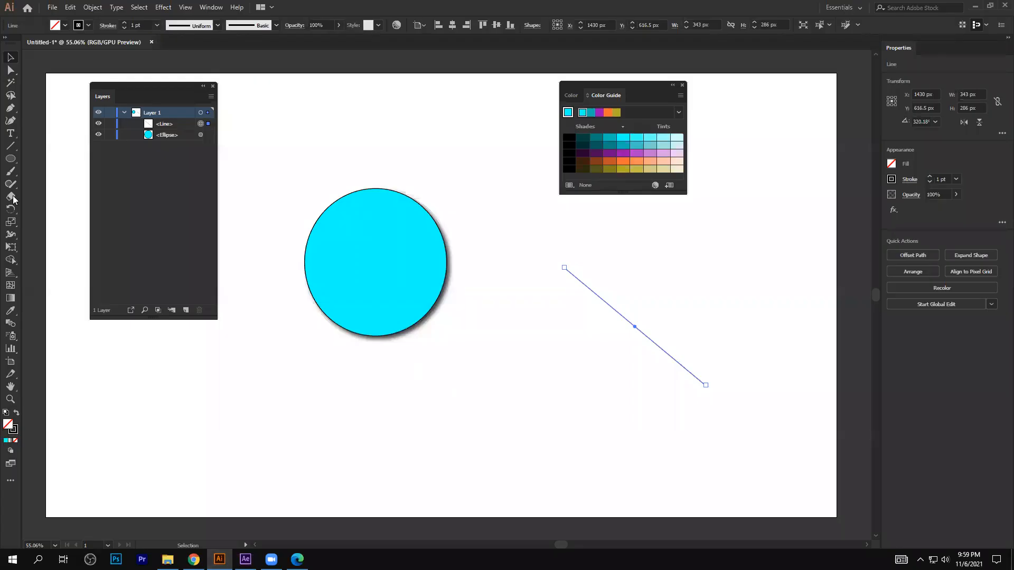
{"action": "left_click", "coordinate": [11, 133]}
{"action": "left_click", "coordinate": [526, 354]}
{"action": "key", "text": "Escape"}
{"action": "left_click_drag", "start_coordinate": [552, 357], "coordinate": [591, 378]}
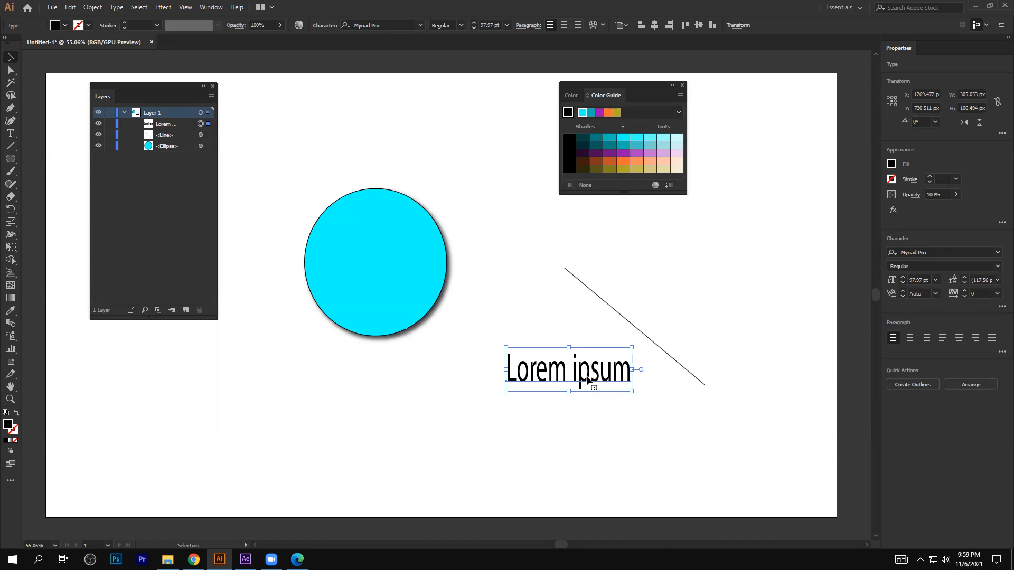
Glance at After Effects, return to Illustrator and move the Lorem ipsum text to about X 1220 px, Y 603 px
{"action": "left_click", "coordinate": [245, 559]}
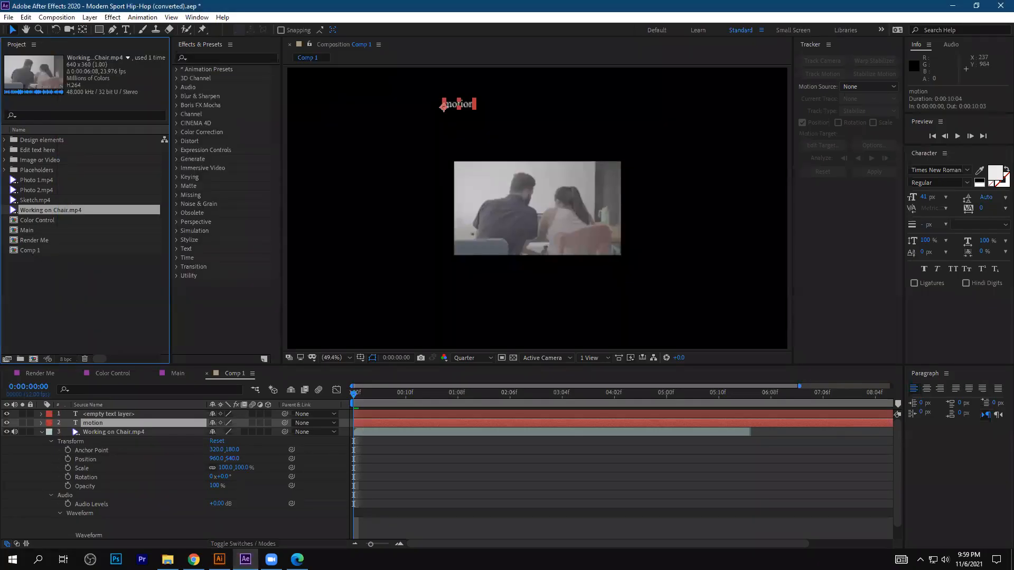
{"action": "left_click", "coordinate": [219, 560]}
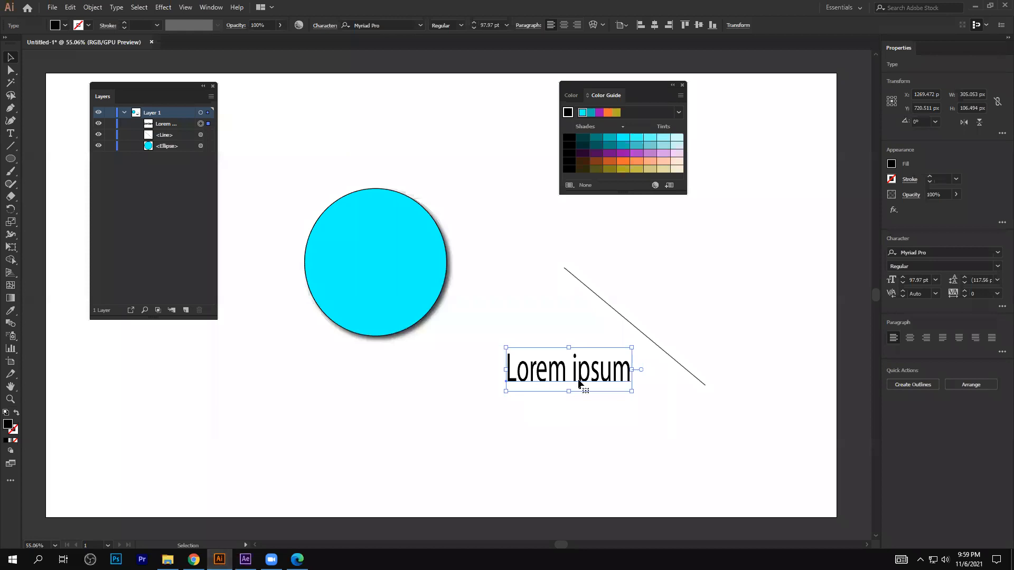
{"action": "left_click_drag", "start_coordinate": [567, 380], "coordinate": [547, 331]}
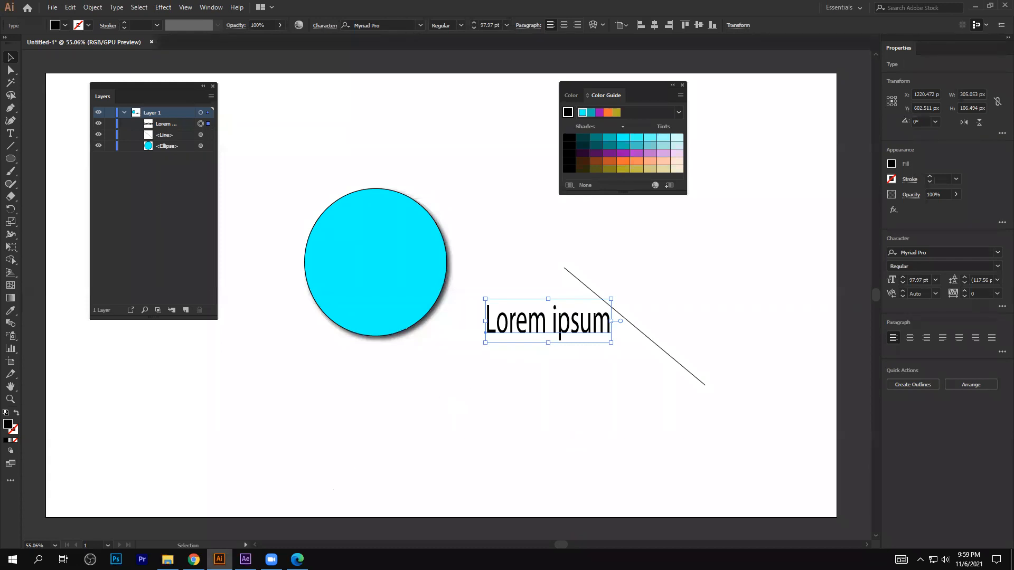
Check After Effects again, then in Illustrator move the diagonal line away from the text to X 1553 px, Y 568.5 px
{"action": "left_click", "coordinate": [245, 560]}
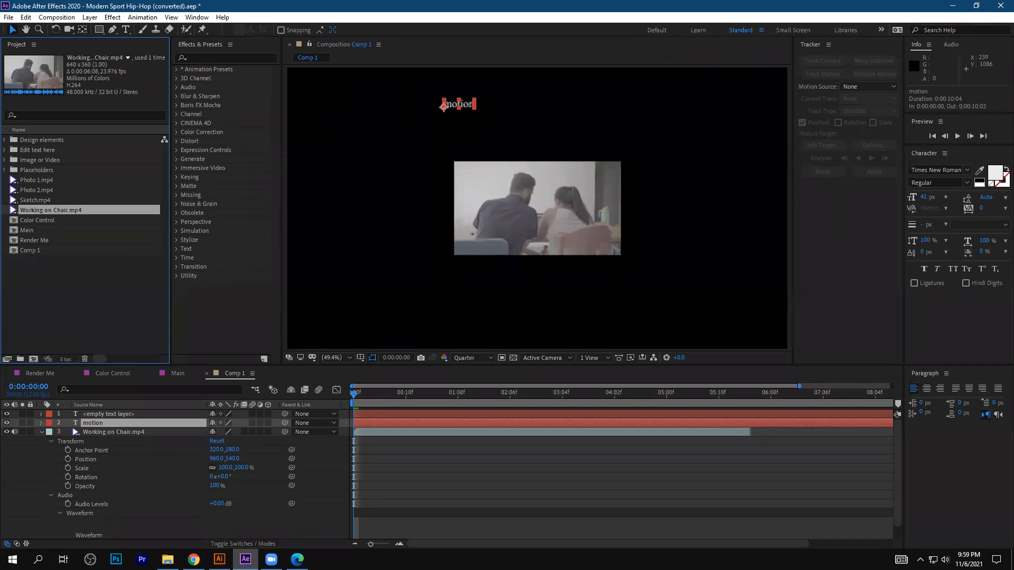
{"action": "left_click", "coordinate": [220, 559]}
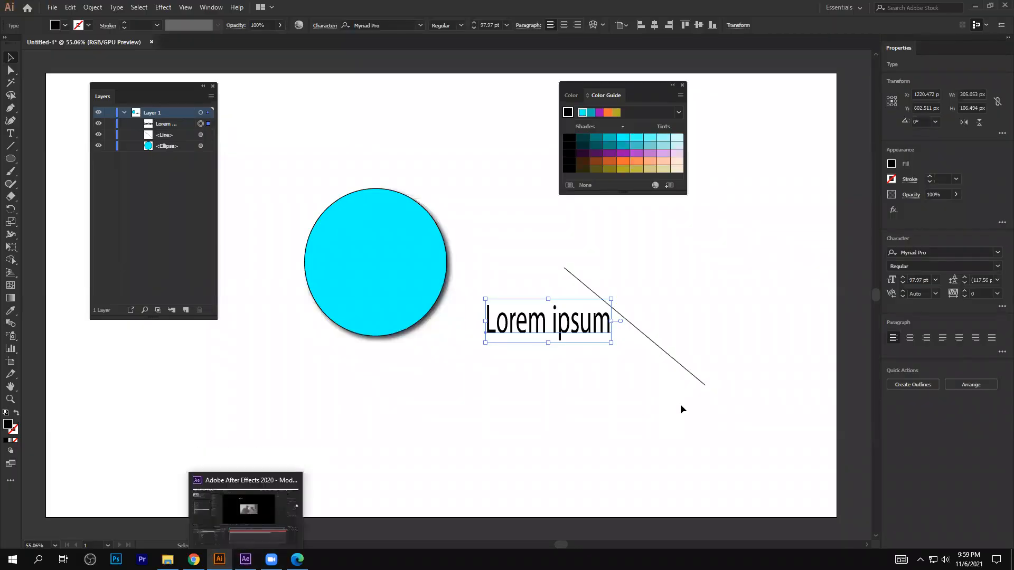
{"action": "left_click_drag", "start_coordinate": [712, 355], "coordinate": [676, 407]}
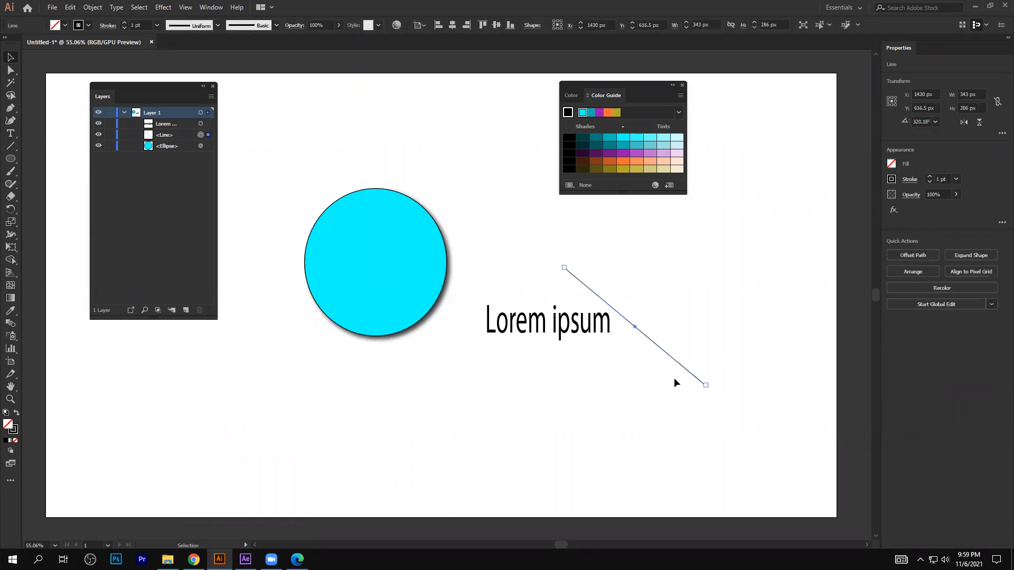
{"action": "left_click_drag", "start_coordinate": [674, 357], "coordinate": [759, 319]}
{"action": "left_click_drag", "start_coordinate": [685, 369], "coordinate": [736, 349]}
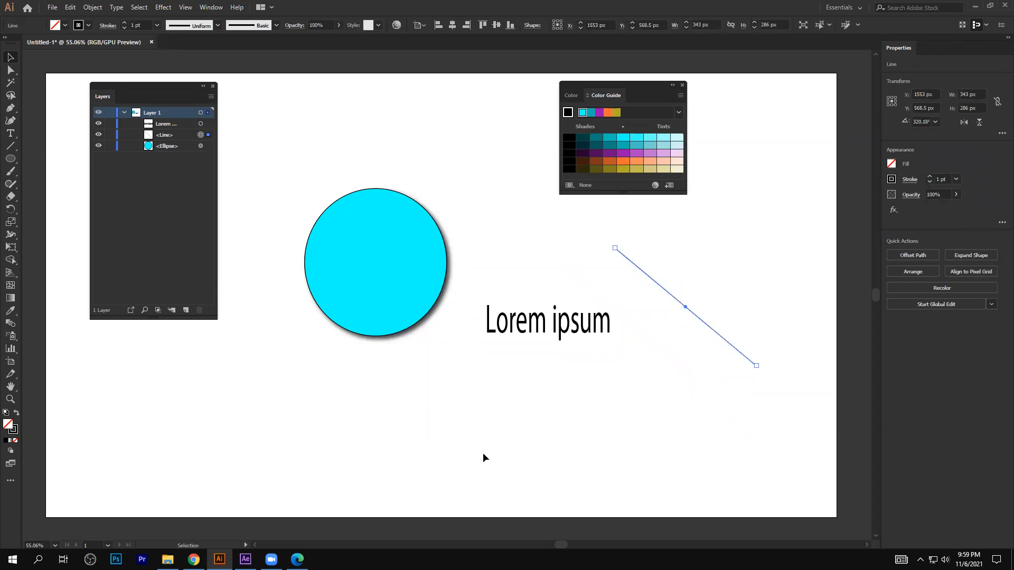
Compare After Effects with Illustrator by viewing Illustrator's Object commands with nothing selected, and switch back to After Effects
{"action": "left_click", "coordinate": [245, 559]}
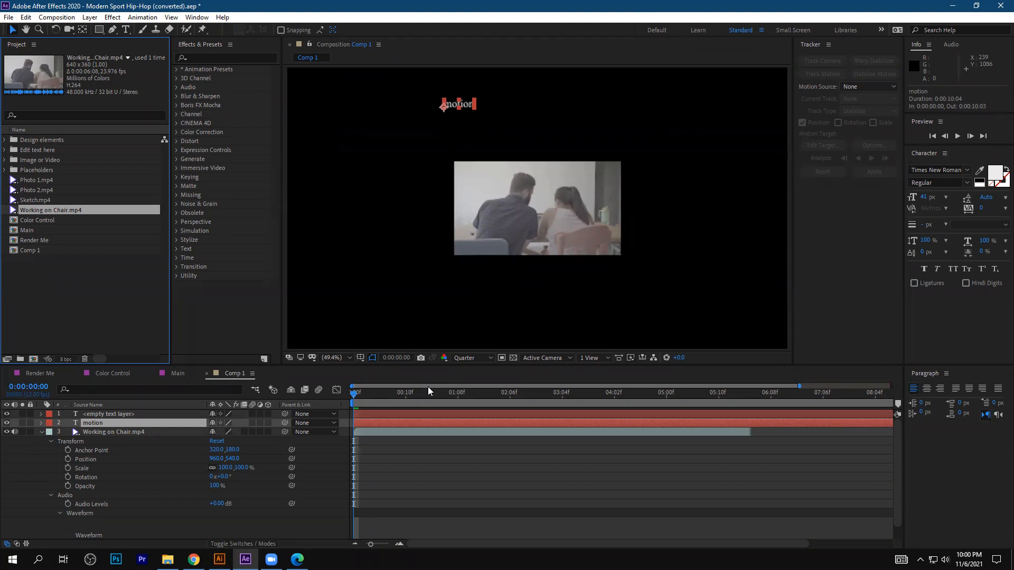
{"action": "left_click", "coordinate": [219, 559]}
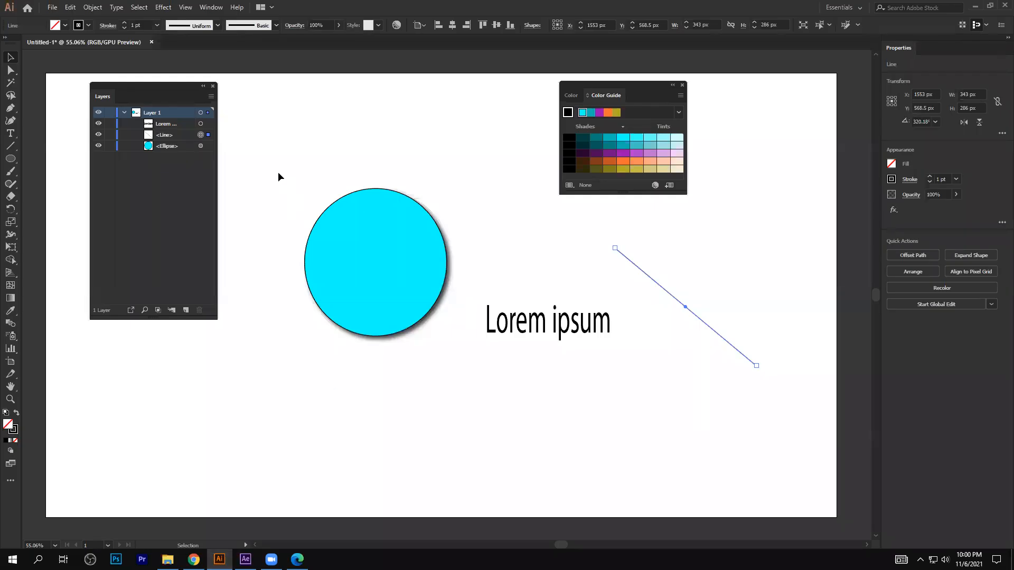
{"action": "left_click", "coordinate": [93, 7]}
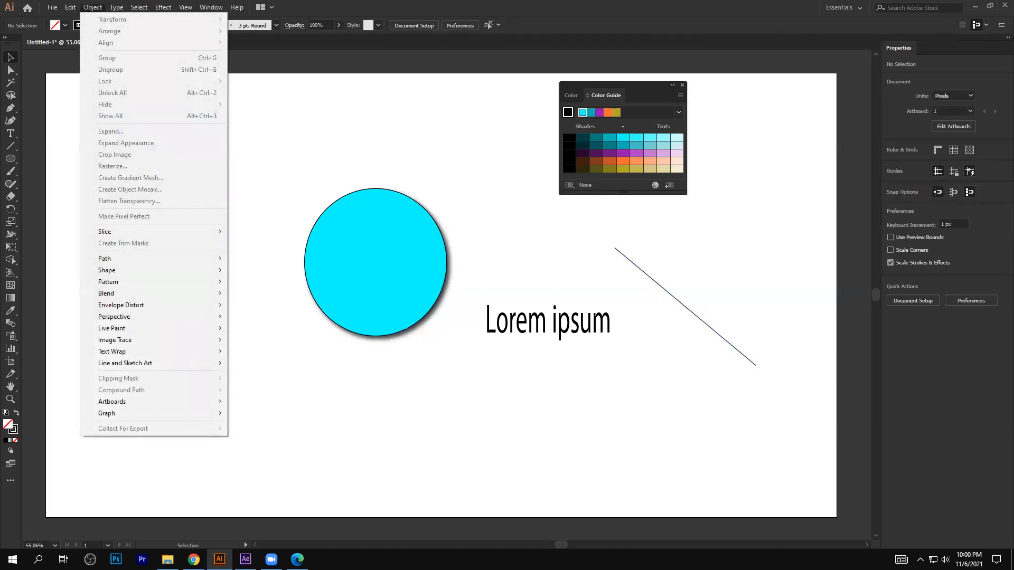
{"action": "key", "text": "Escape"}
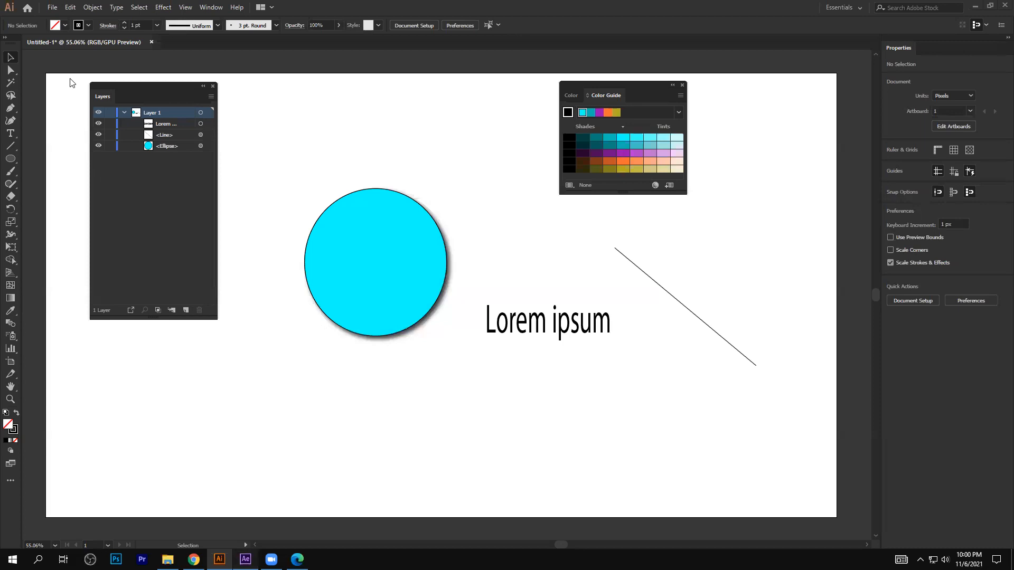
{"action": "key", "text": "alt+Tab"}
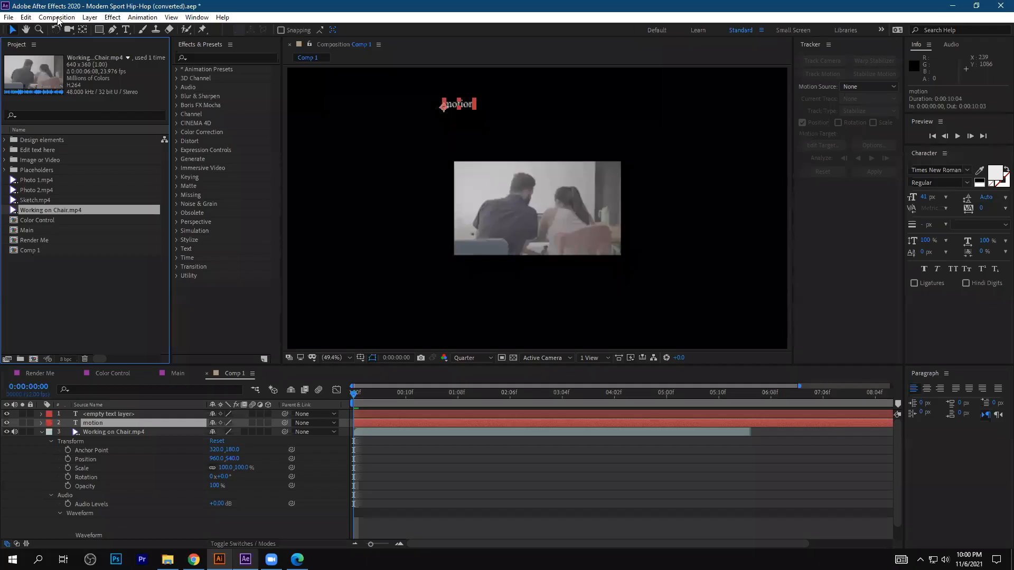
View the Effect and Animation commands, then switch to Illustrator and move the cyan circle to X 1046 px, Y 460.5 px
{"action": "left_click", "coordinate": [57, 17]}
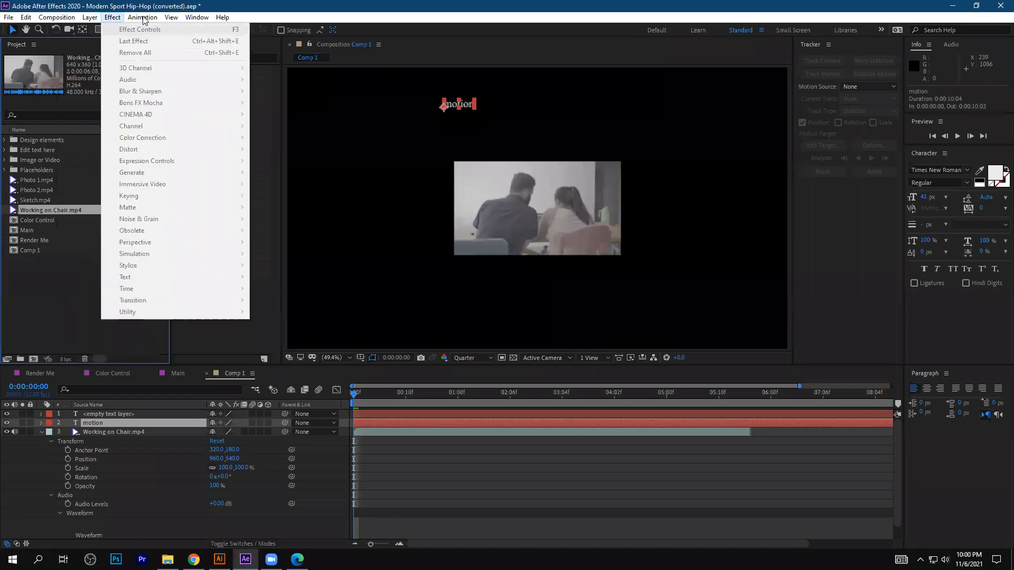
{"action": "mouse_move", "coordinate": [143, 20]}
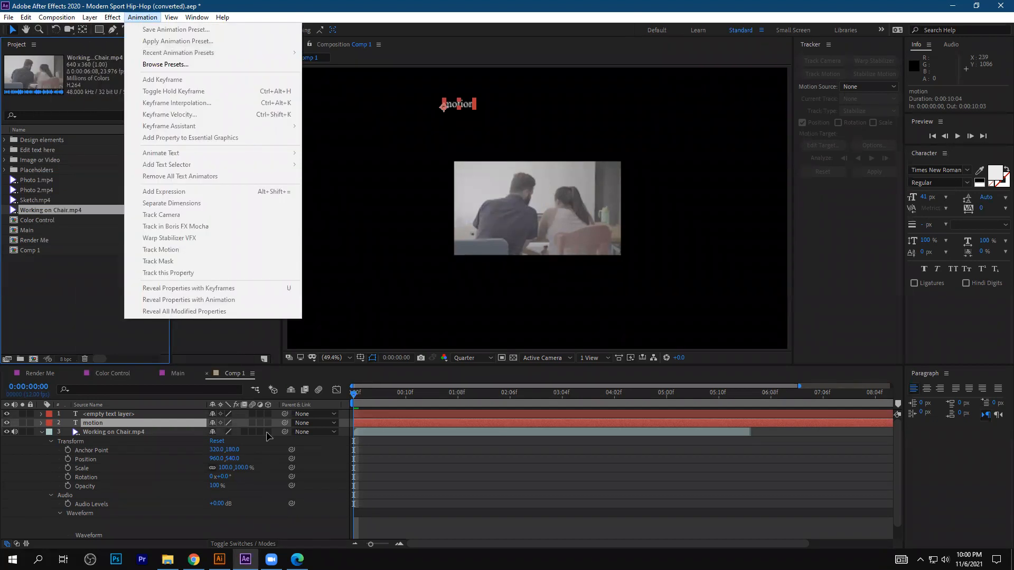
{"action": "key", "text": "alt+Tab"}
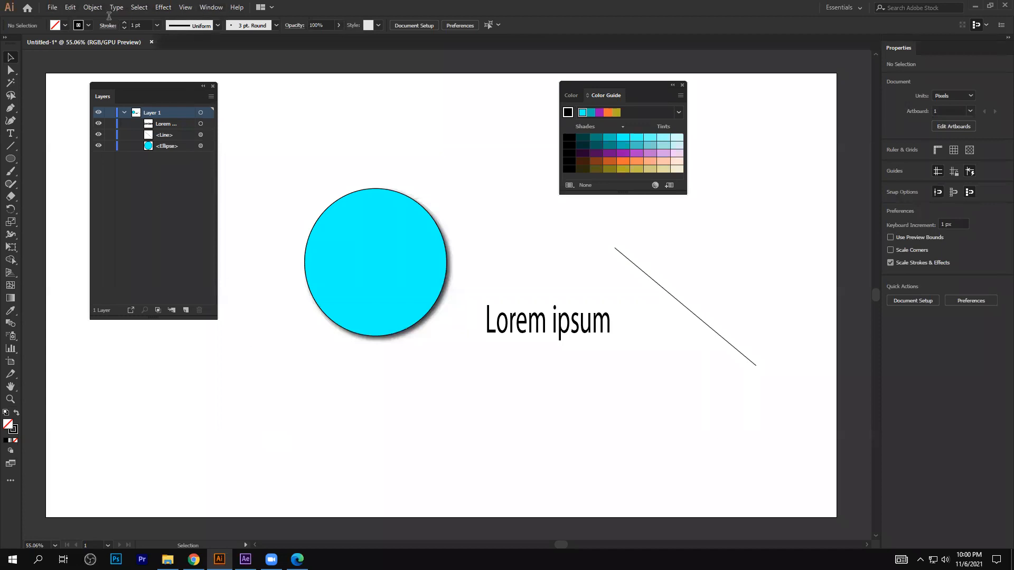
{"action": "left_click_drag", "start_coordinate": [388, 274], "coordinate": [478, 271]}
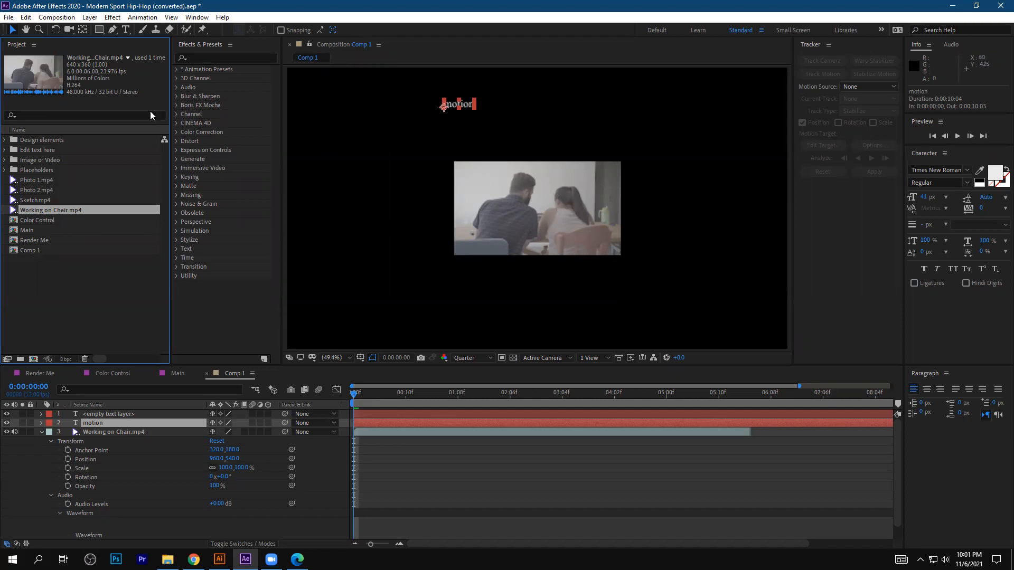
In After Effects, deselect all layers and draw a red rectangle about 282 by 373 px beside the footage as a new shape layer
{"action": "left_click", "coordinate": [99, 30]}
{"action": "left_click_drag", "start_coordinate": [316, 159], "coordinate": [400, 246]}
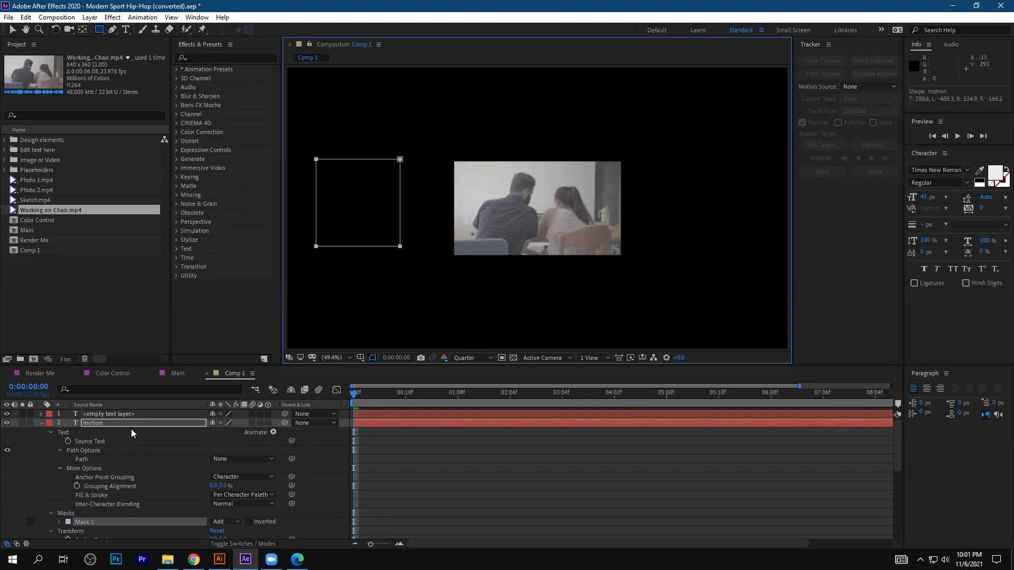
{"action": "key", "text": "ctrl+z"}
{"action": "key", "text": "F2"}
{"action": "left_click_drag", "start_coordinate": [329, 175], "coordinate": [402, 272]}
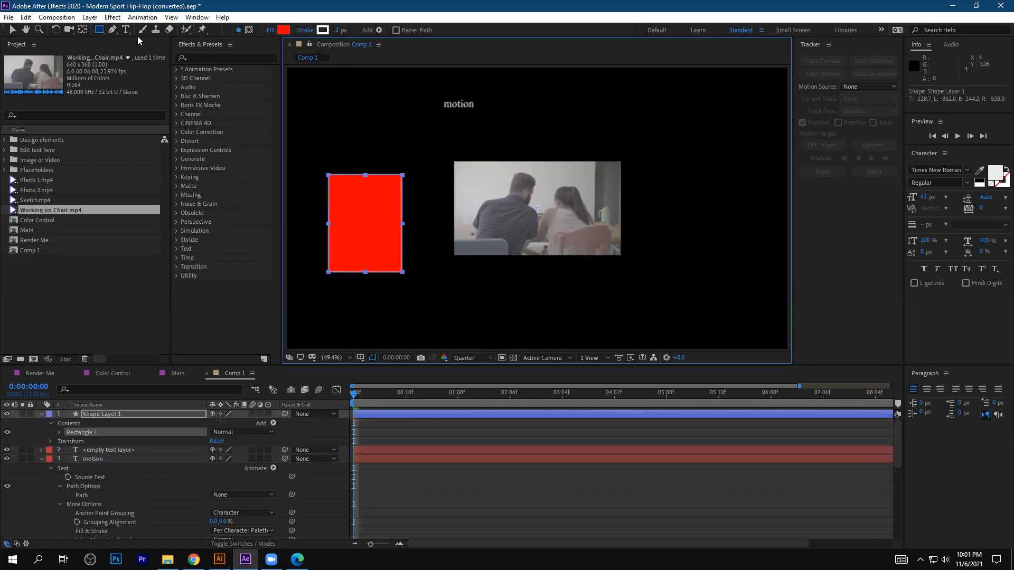
Draw a three-point curved shape with the Pen tool on the other side of the footage from the red rectangle
{"action": "left_click", "coordinate": [112, 30]}
{"action": "left_click", "coordinate": [642, 91]}
{"action": "left_click_drag", "start_coordinate": [699, 207], "coordinate": [702, 226]}
{"action": "left_click_drag", "start_coordinate": [651, 279], "coordinate": [638, 287]}
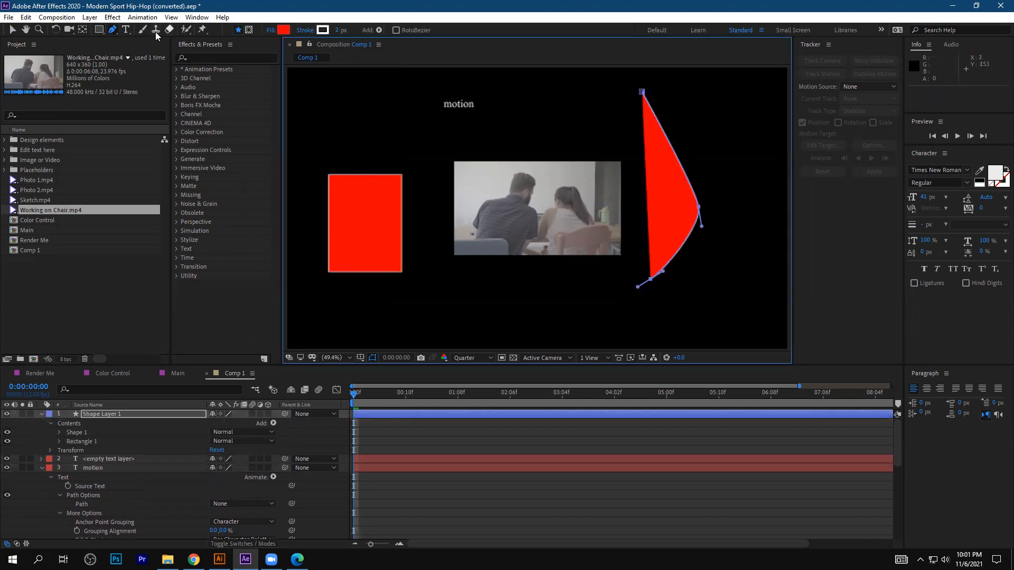
Try to paint with the Brush tool directly in the composition, in the empty area beside the curved shape
{"action": "left_click", "coordinate": [142, 30]}
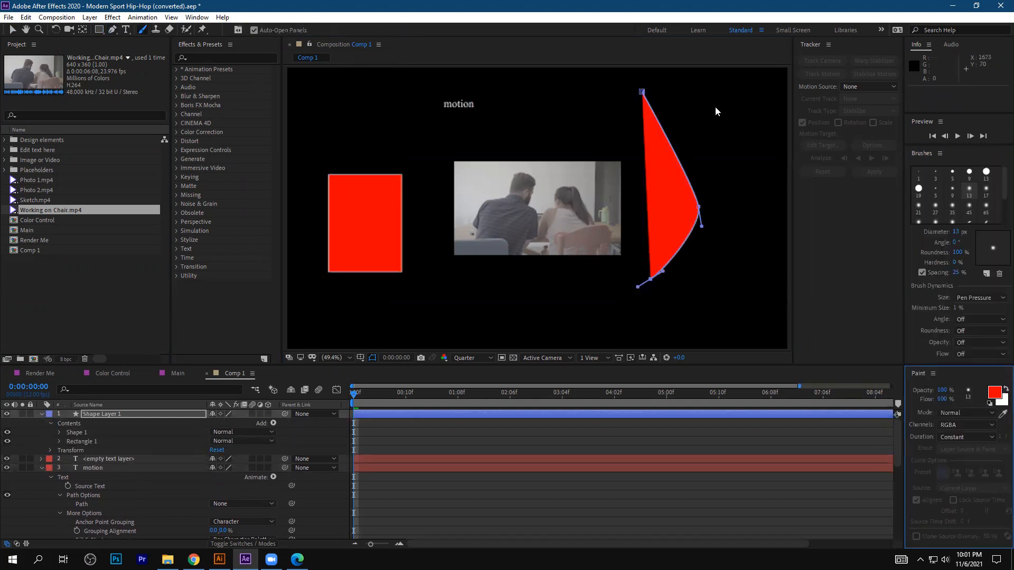
{"action": "left_click", "coordinate": [716, 106]}
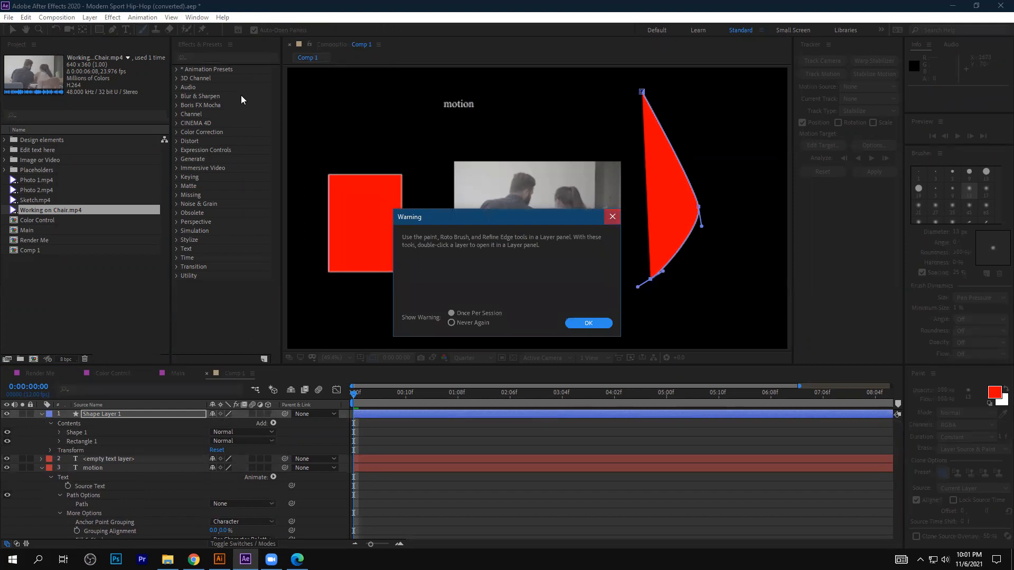
{"action": "left_click", "coordinate": [612, 216]}
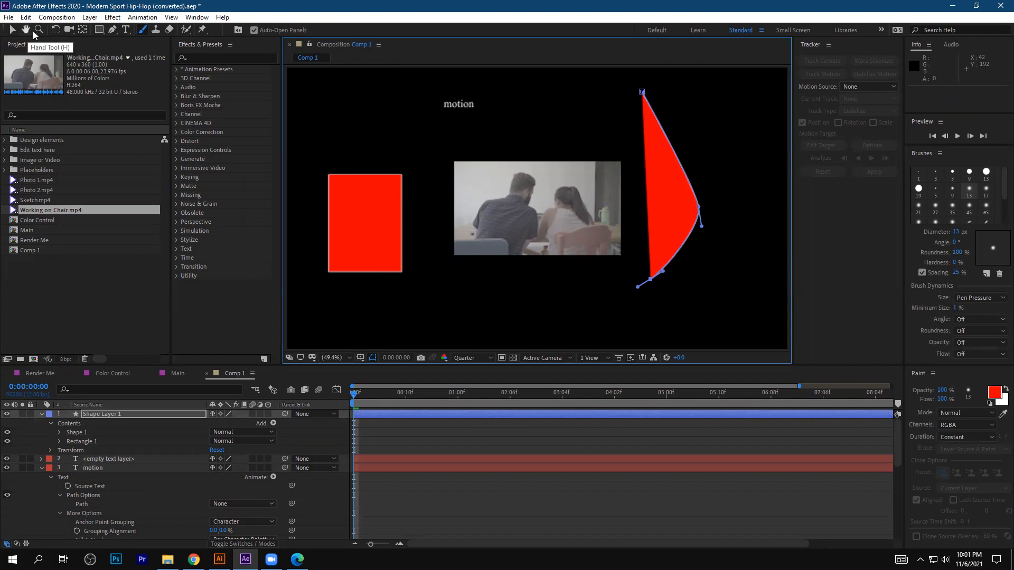
Check the Zoom and Selection tools, then glance at Illustrator's tools for comparison and return to After Effects
{"action": "left_click", "coordinate": [41, 32]}
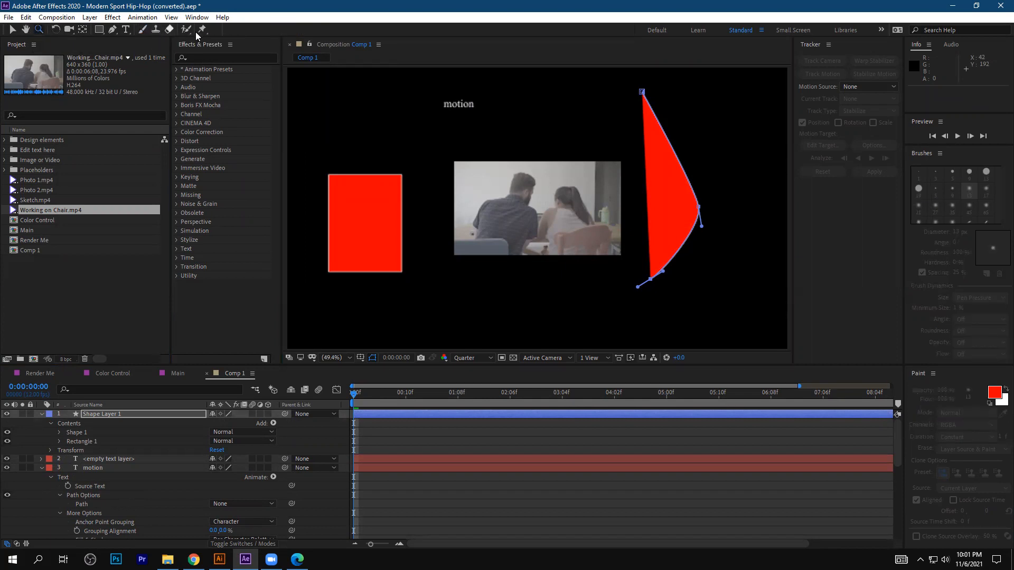
{"action": "left_click", "coordinate": [13, 30]}
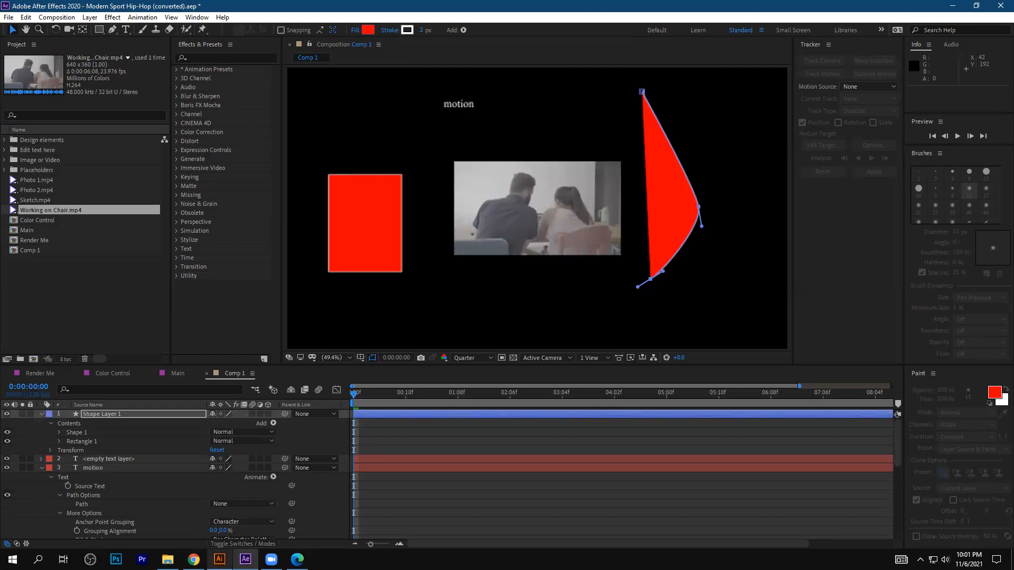
{"action": "left_click", "coordinate": [220, 560]}
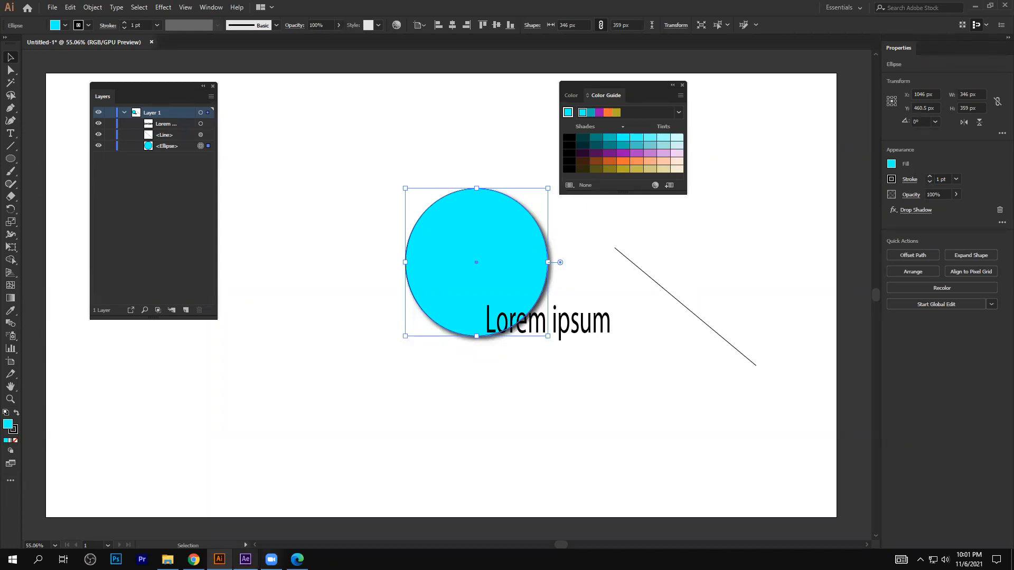
{"action": "left_click", "coordinate": [245, 560]}
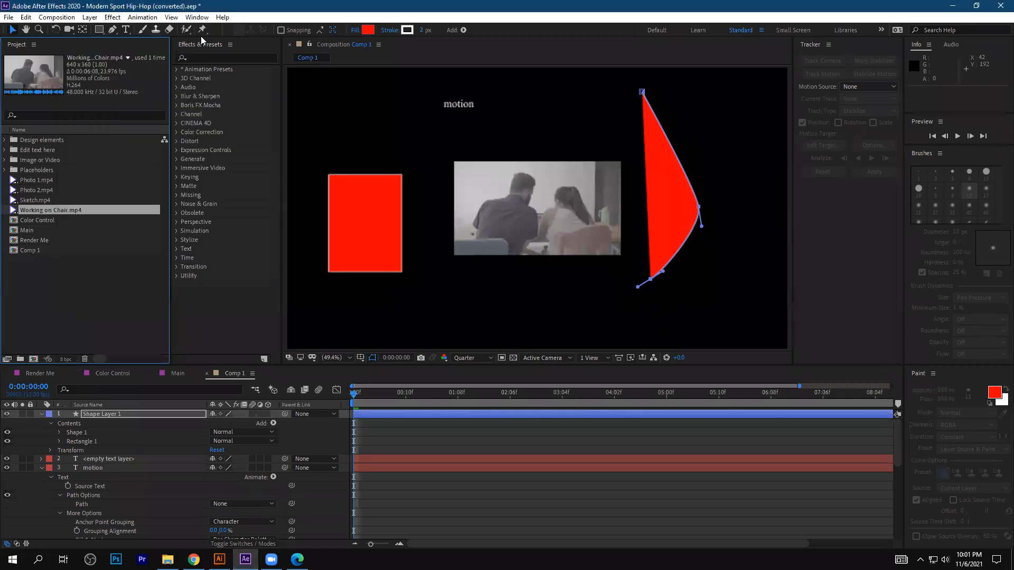
Examine the Puppet Pin, Roto Brush, Eraser, Clone Stamp and Brush tools and the available shape tool variants
{"action": "left_click_drag", "start_coordinate": [205, 32], "coordinate": [206, 35]}
{"action": "left_click", "coordinate": [206, 33]}
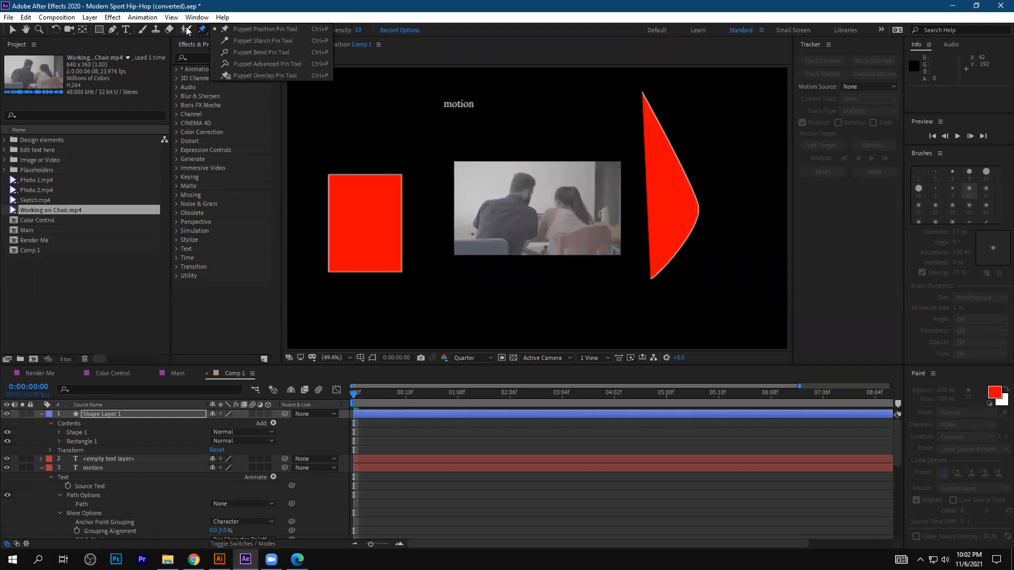
{"action": "left_click", "coordinate": [187, 31]}
{"action": "left_click", "coordinate": [171, 29]}
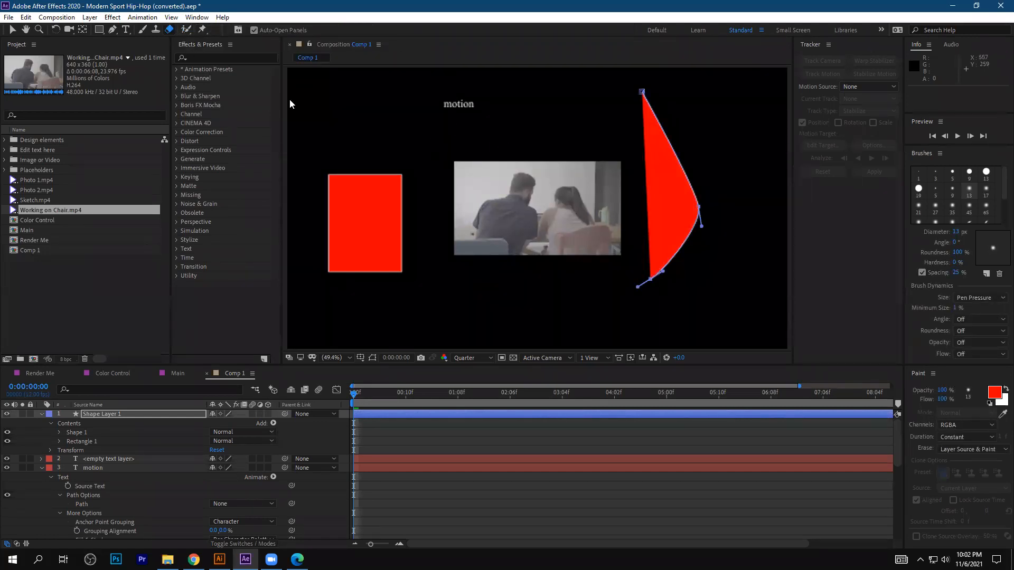
{"action": "left_click", "coordinate": [156, 30]}
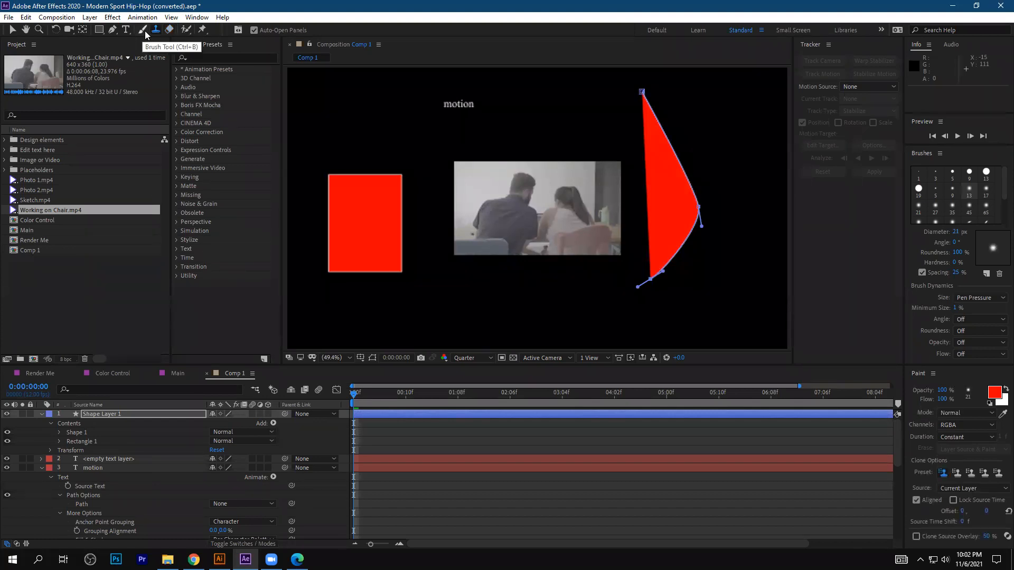
{"action": "left_click", "coordinate": [144, 33]}
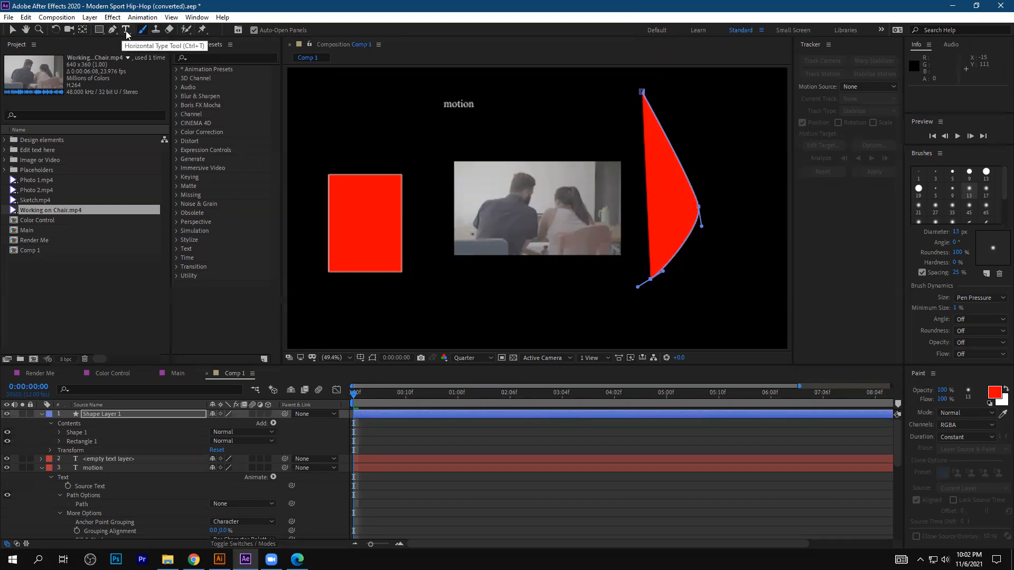
{"action": "left_click", "coordinate": [100, 30]}
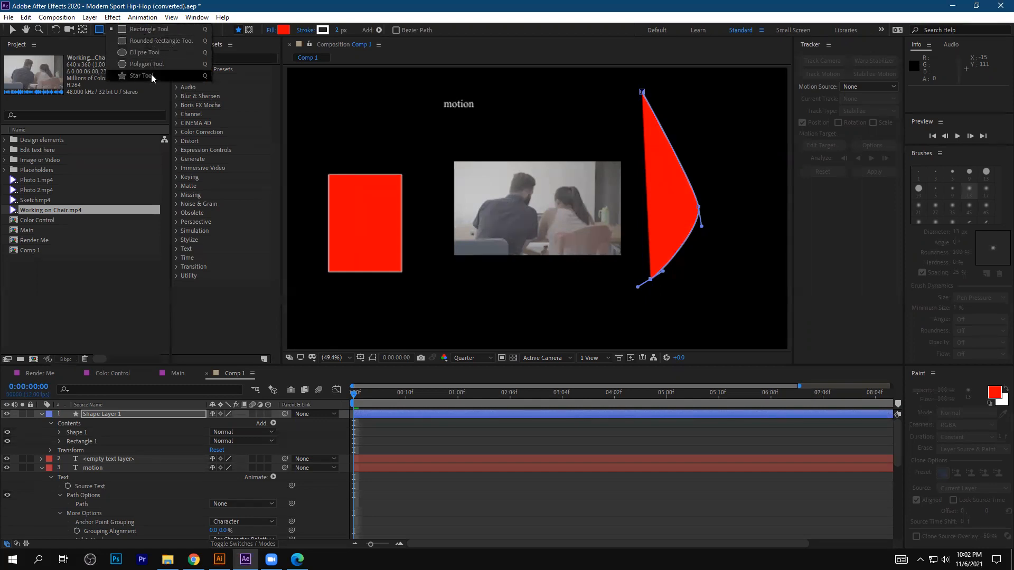
{"action": "left_click", "coordinate": [94, 46]}
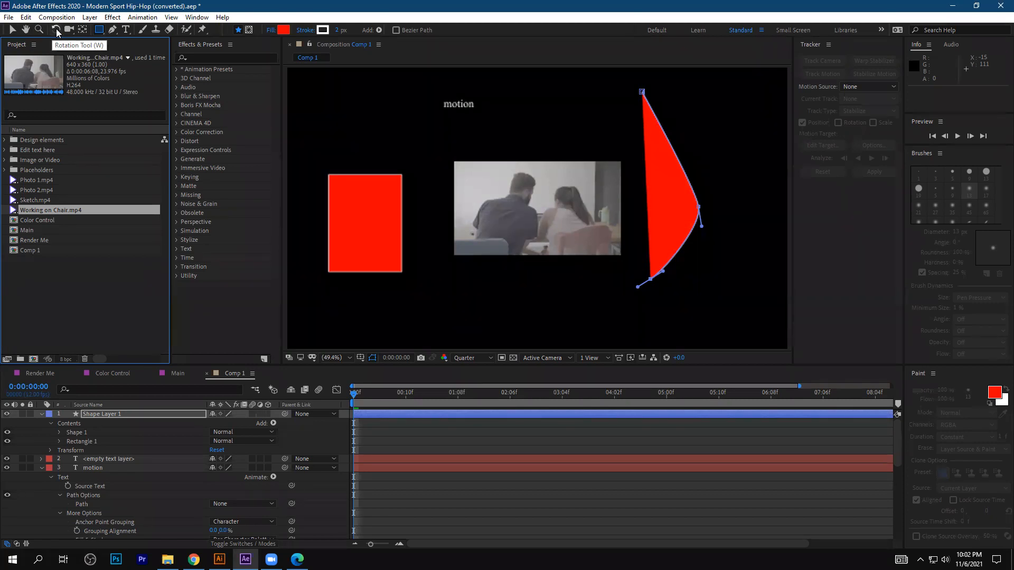
Compare once more with Illustrator's tools, return to After Effects and activate the Selection tool
{"action": "left_click", "coordinate": [219, 559]}
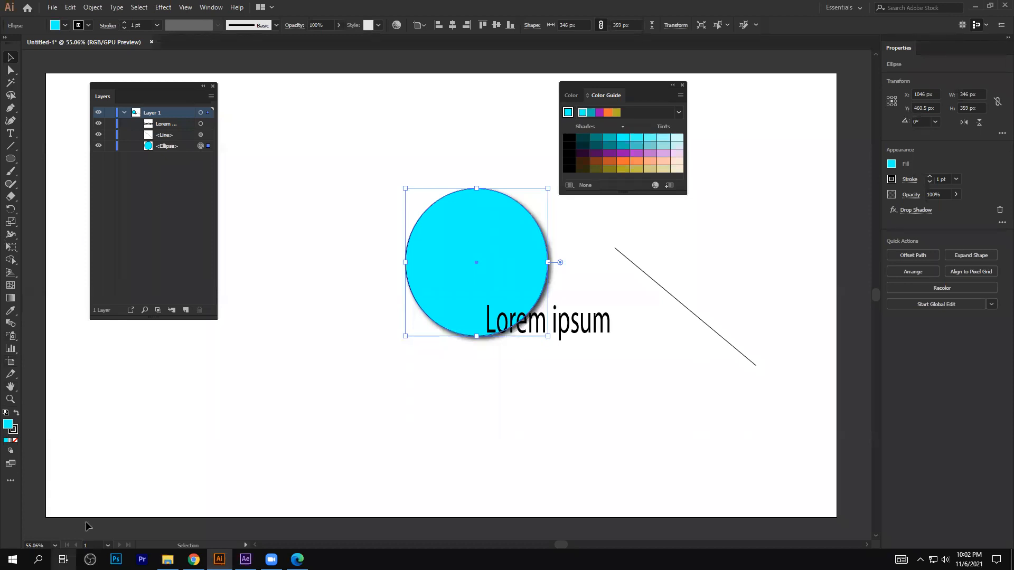
{"action": "left_click", "coordinate": [245, 559]}
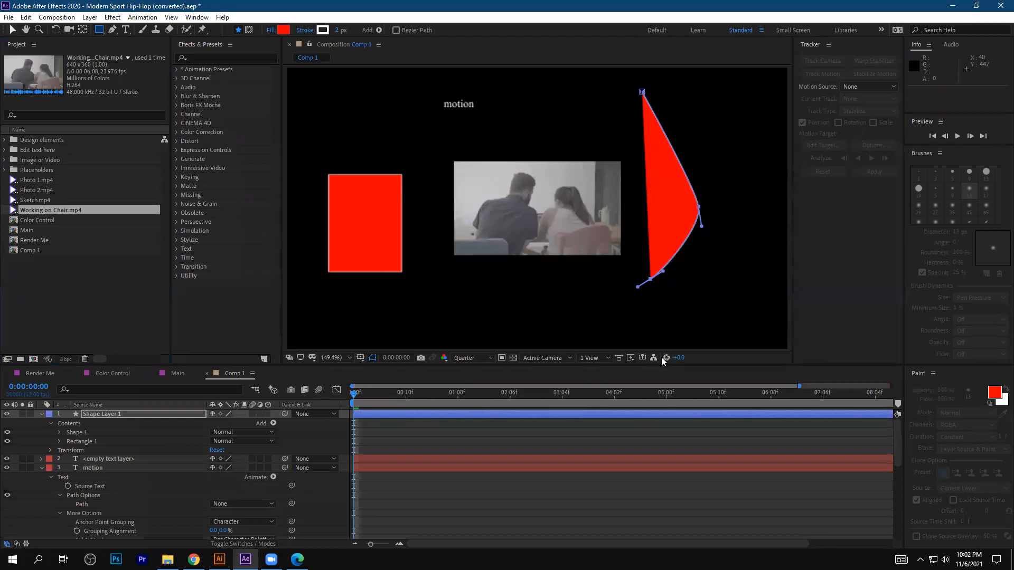
{"action": "key", "text": "v"}
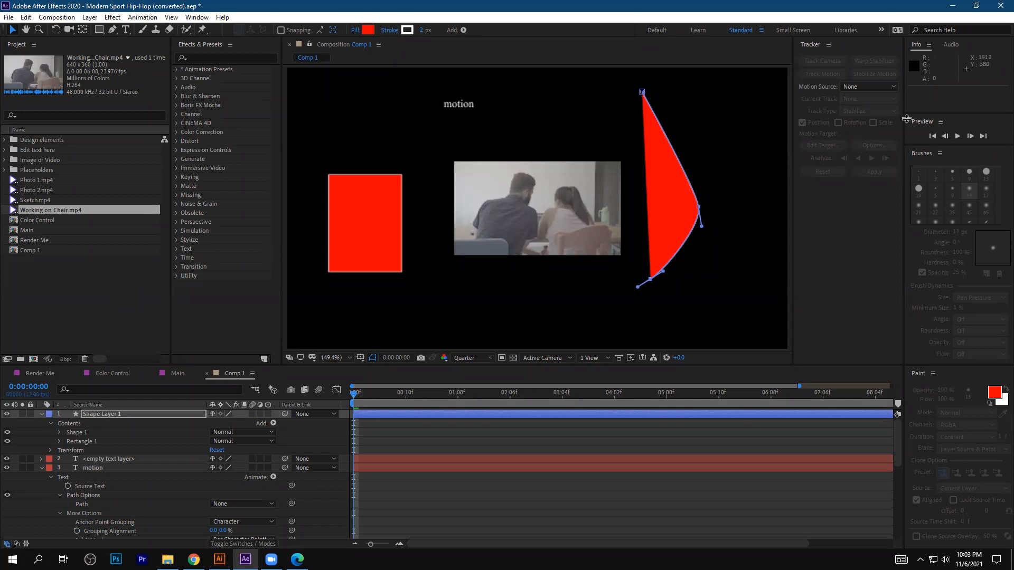
Close the Info, Audio and Brushes panels, keeping the Preview panel open
{"action": "right_click", "coordinate": [917, 45]}
{"action": "left_click", "coordinate": [922, 49]}
{"action": "right_click", "coordinate": [918, 45]}
{"action": "left_click", "coordinate": [925, 48]}
{"action": "right_click", "coordinate": [924, 48]}
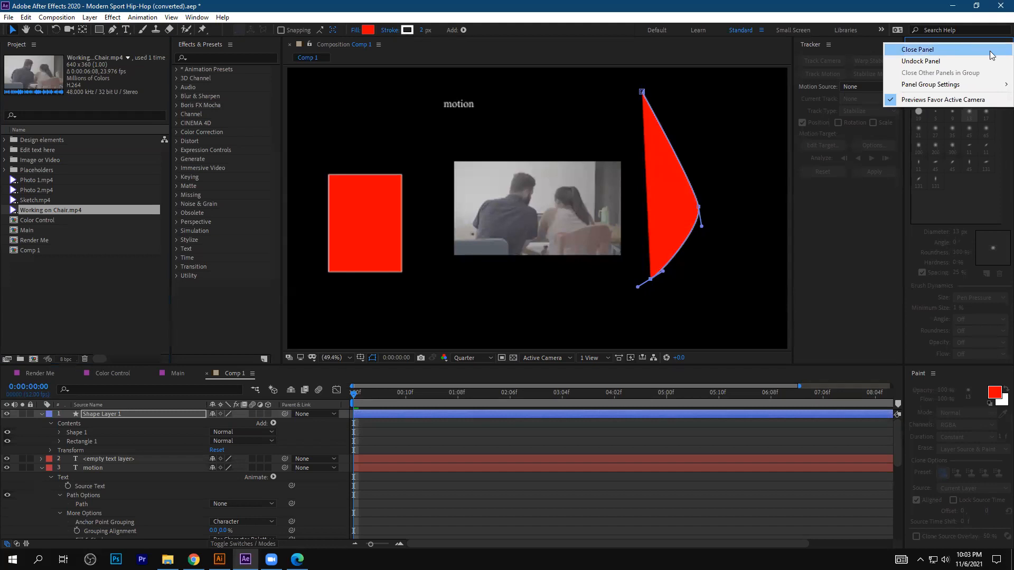
{"action": "left_click", "coordinate": [851, 204]}
{"action": "right_click", "coordinate": [932, 78]}
{"action": "left_click", "coordinate": [936, 83]}
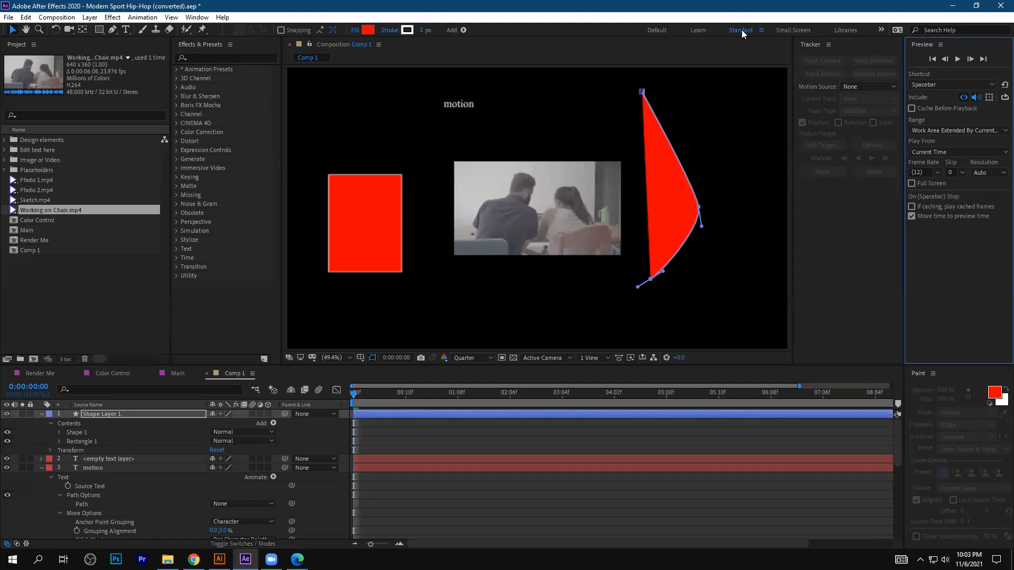
Reset the Standard workspace to its saved layout, then switch to the Default workspace
{"action": "left_click", "coordinate": [761, 31]}
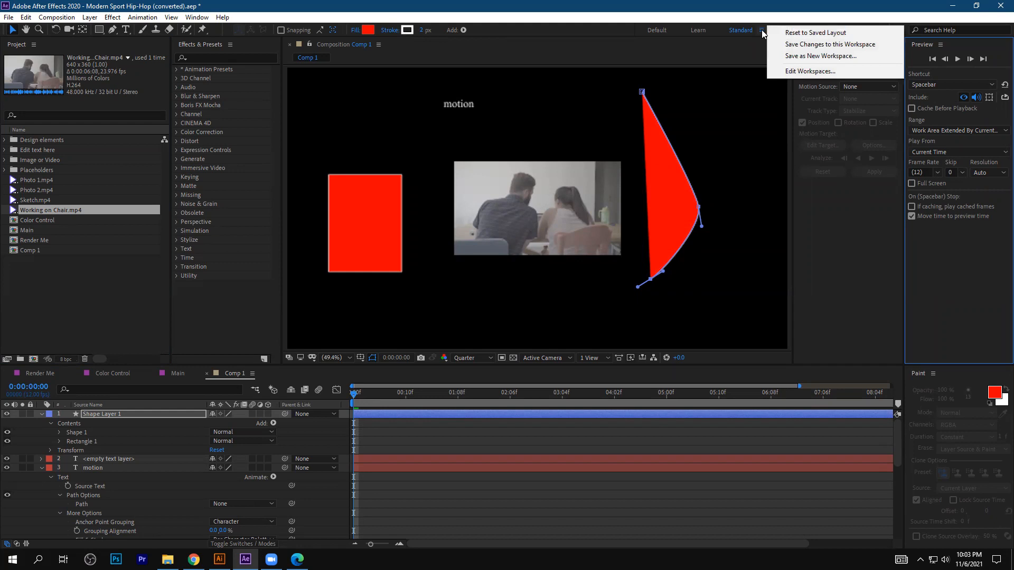
{"action": "left_click", "coordinate": [792, 32]}
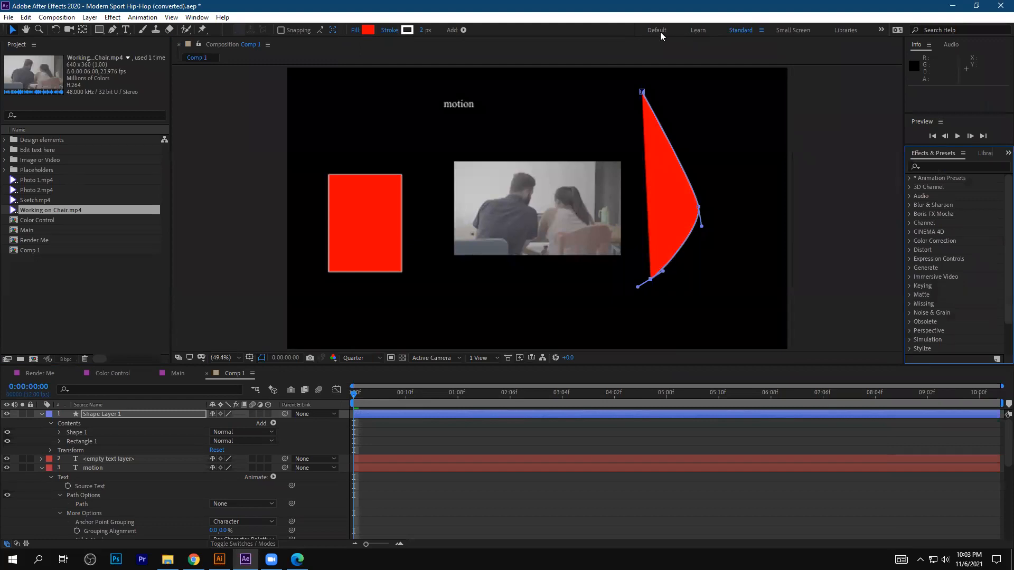
{"action": "left_click", "coordinate": [658, 31]}
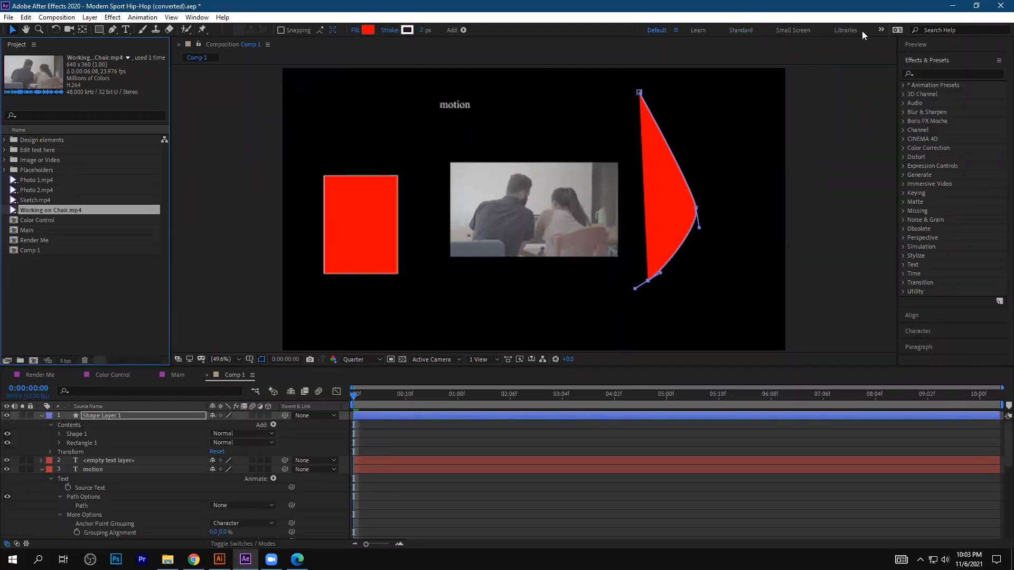
Switch to Illustrator, view its list of workspaces for comparison, and deselect the circle
{"action": "key", "text": "alt+Tab"}
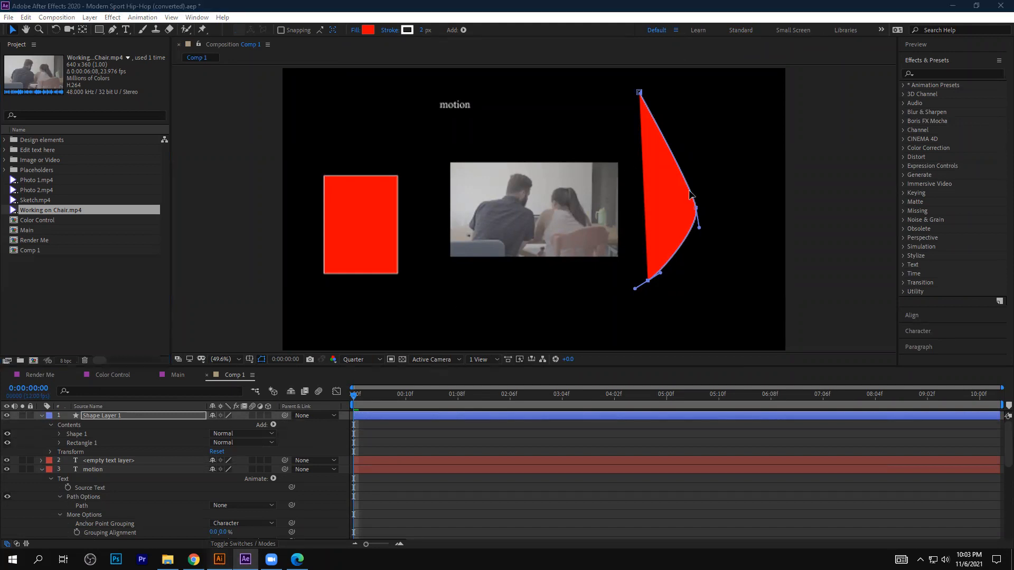
{"action": "left_click", "coordinate": [853, 7]}
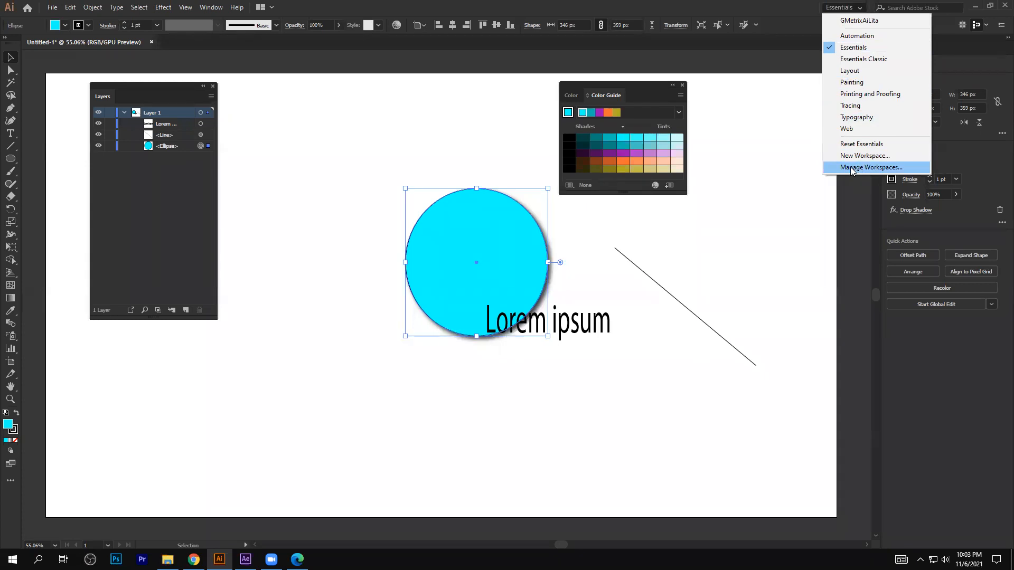
{"action": "left_click", "coordinate": [758, 149]}
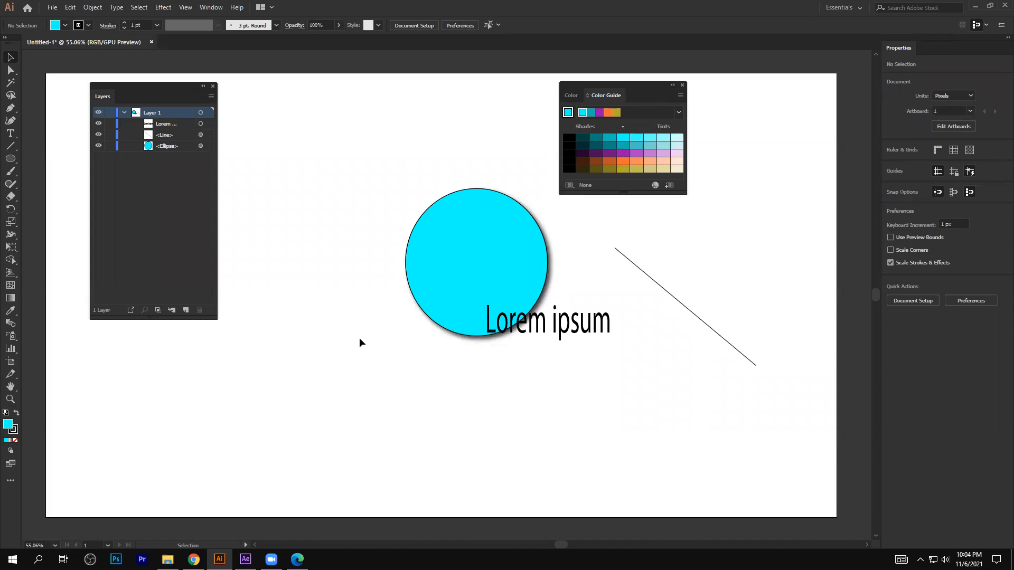
Examine Illustrator's Pen tool variants, the Type tool and the Line Segment tool's options, leaving the options unchanged
{"action": "left_click", "coordinate": [9, 109]}
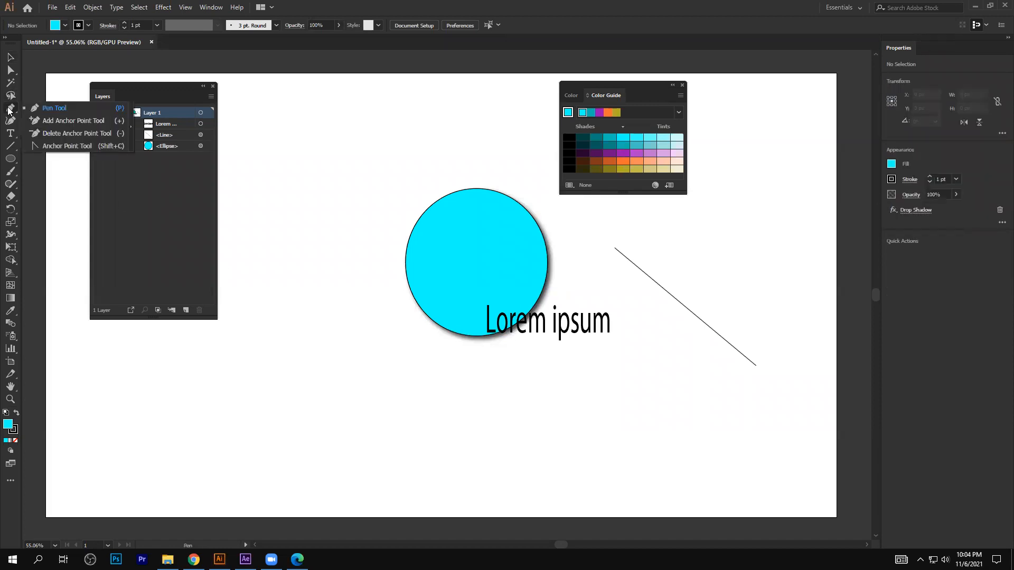
{"action": "left_click", "coordinate": [11, 134]}
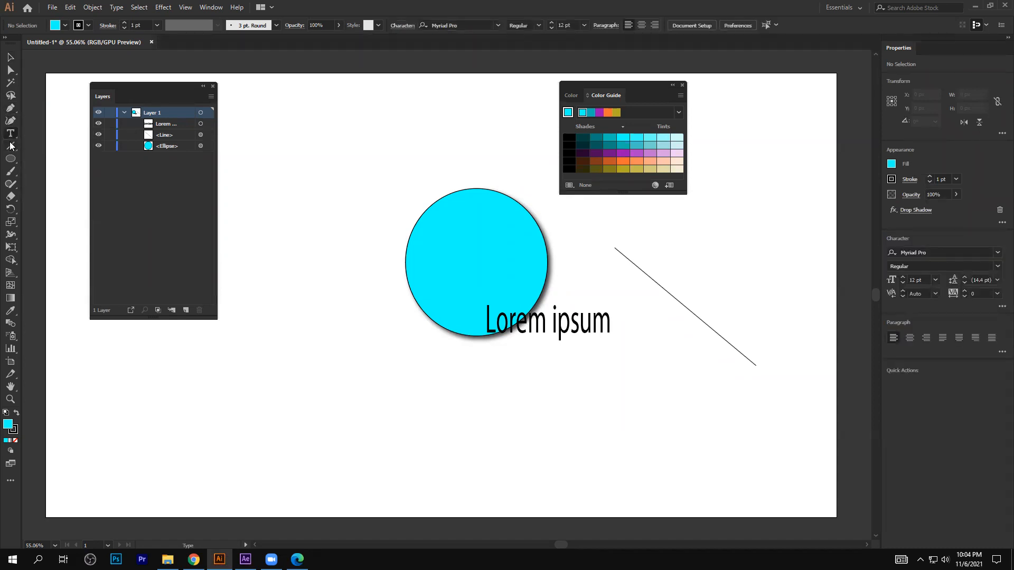
{"action": "left_click", "coordinate": [10, 150]}
{"action": "double_click", "coordinate": [10, 150]}
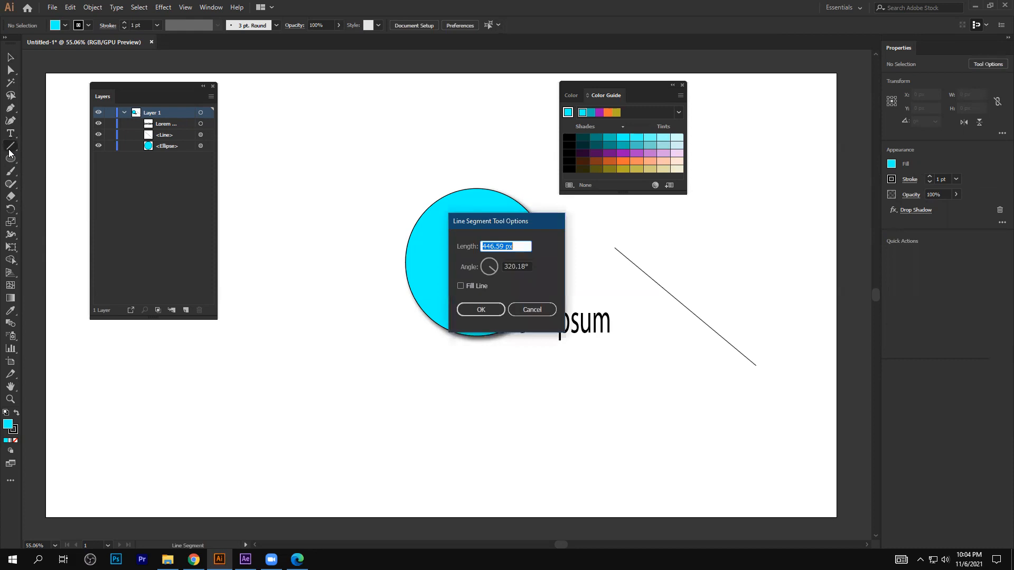
{"action": "left_click", "coordinate": [532, 310]}
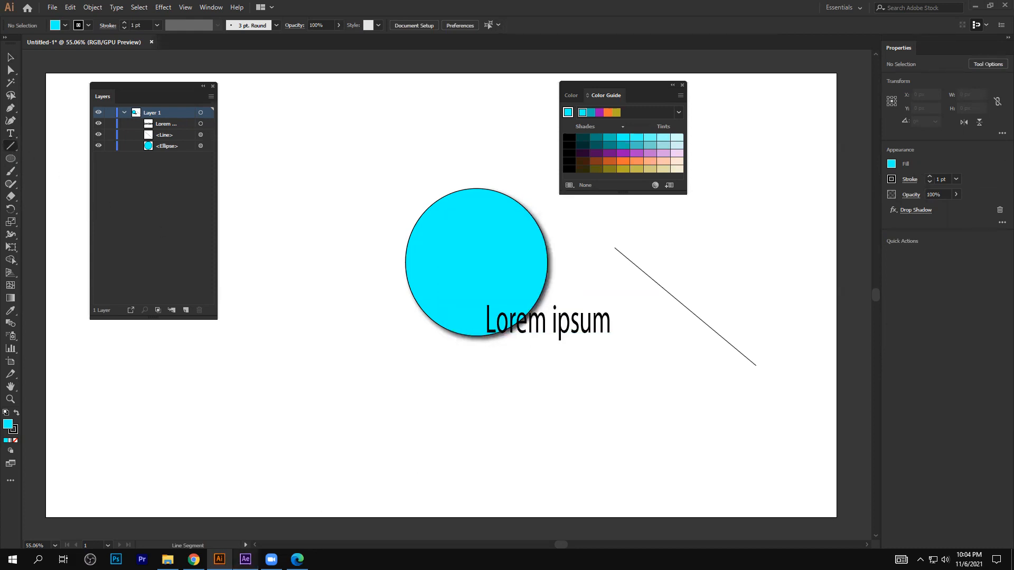
Switch between Illustrator and After Effects for comparison, then view the Comp 1 composition panel maximized in After Effects and restore the layout
{"action": "left_click", "coordinate": [252, 555]}
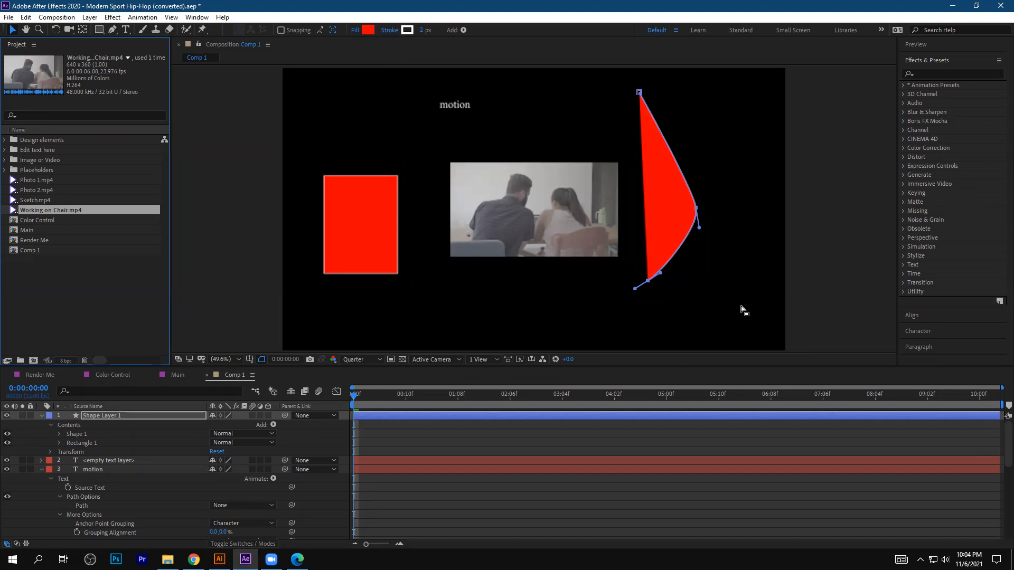
{"action": "left_click", "coordinate": [219, 559]}
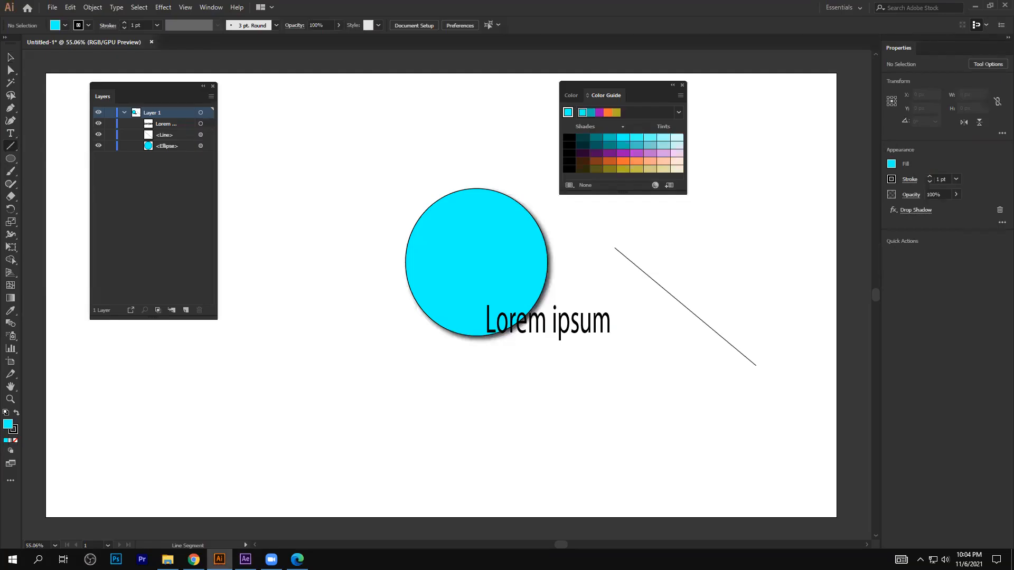
{"action": "mouse_move", "coordinate": [245, 559]}
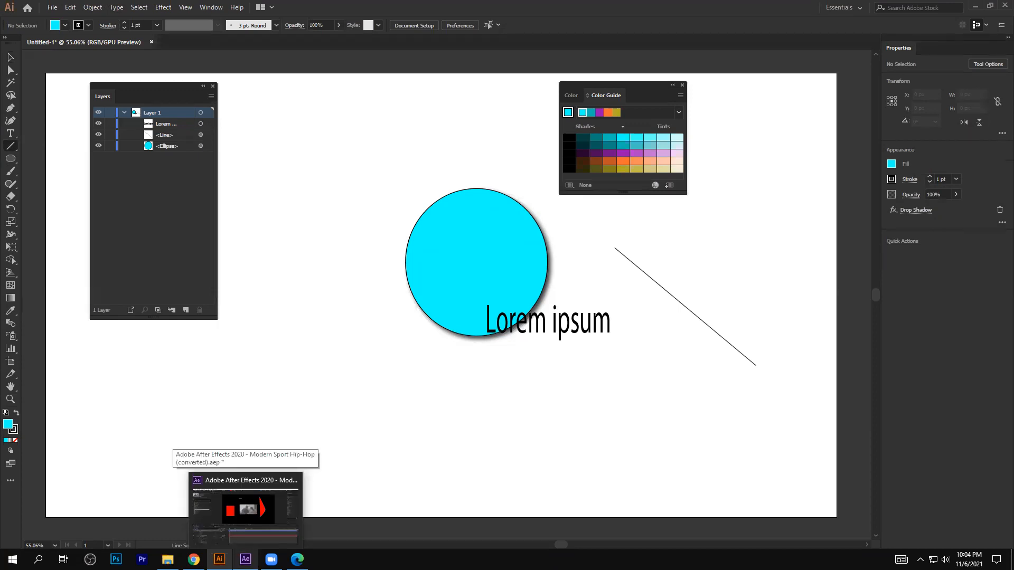
{"action": "left_click", "coordinate": [246, 507]}
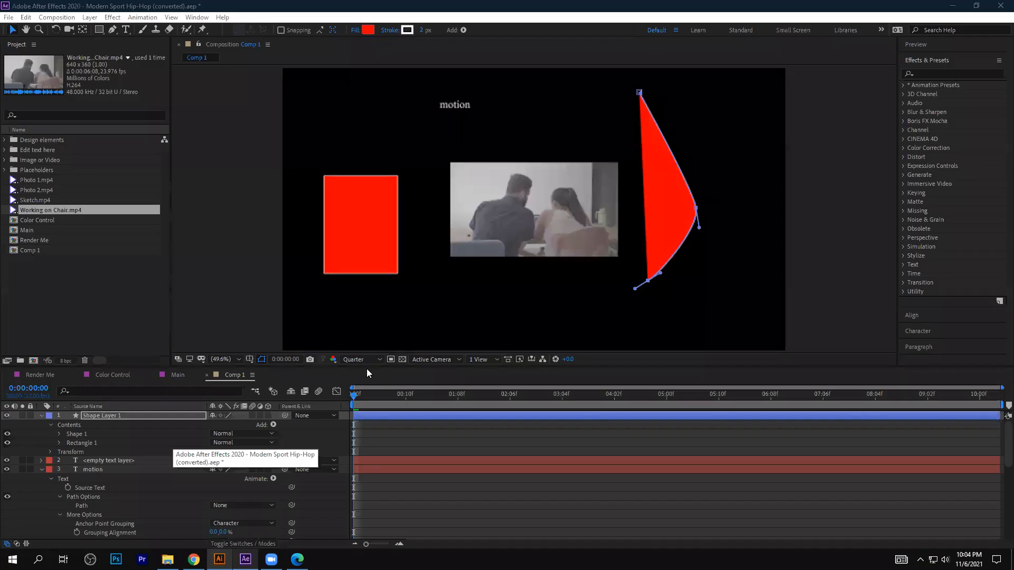
{"action": "left_click", "coordinate": [381, 62]}
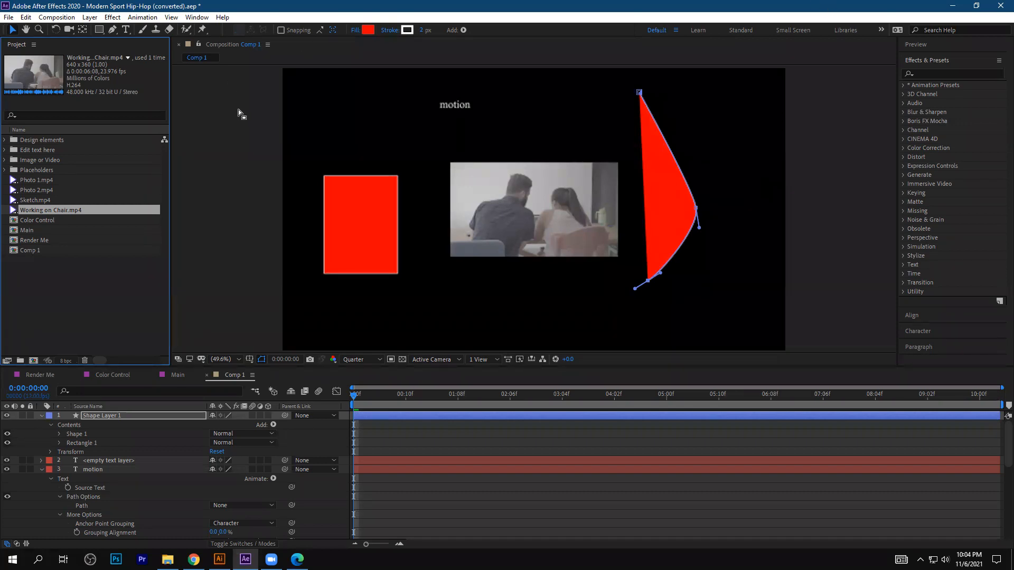
{"action": "key", "text": "grave"}
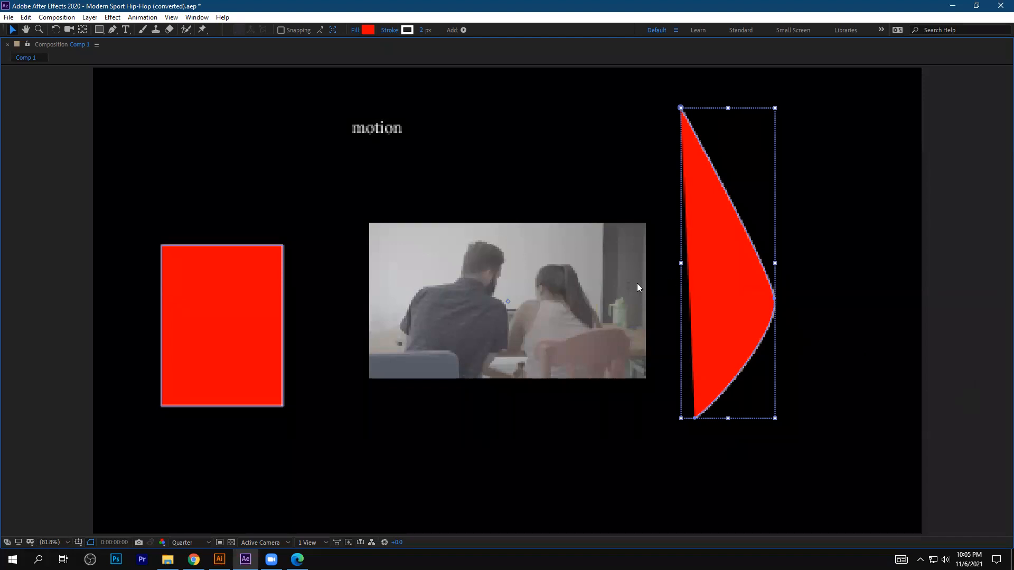
{"action": "key", "text": "grave"}
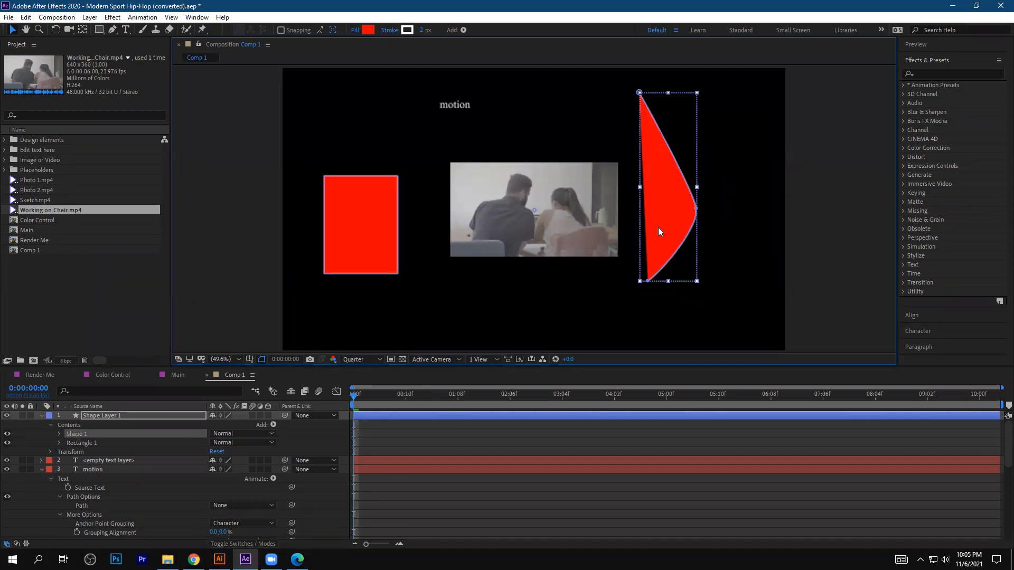
Delete the curved red shape from Shape Layer 1 and collapse the expanded layers in the Comp 1 timeline
{"action": "key", "text": "Delete"}
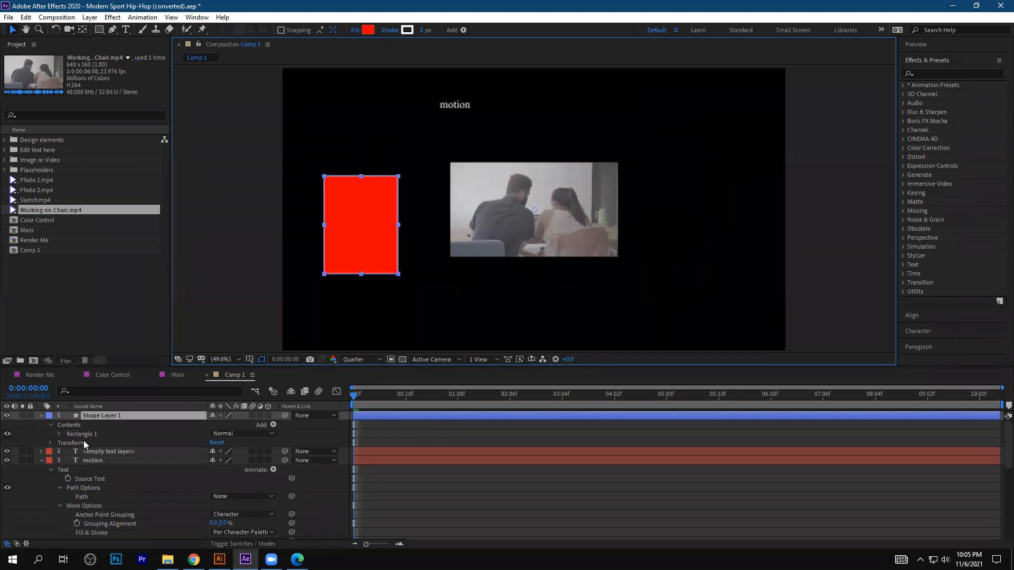
{"action": "left_click", "coordinate": [41, 416]}
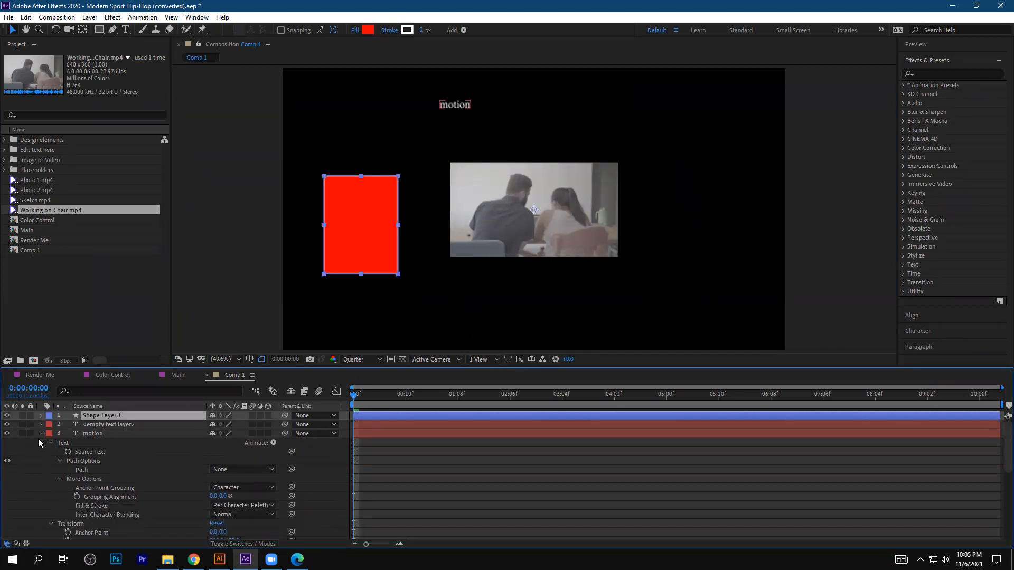
{"action": "left_click", "coordinate": [41, 434]}
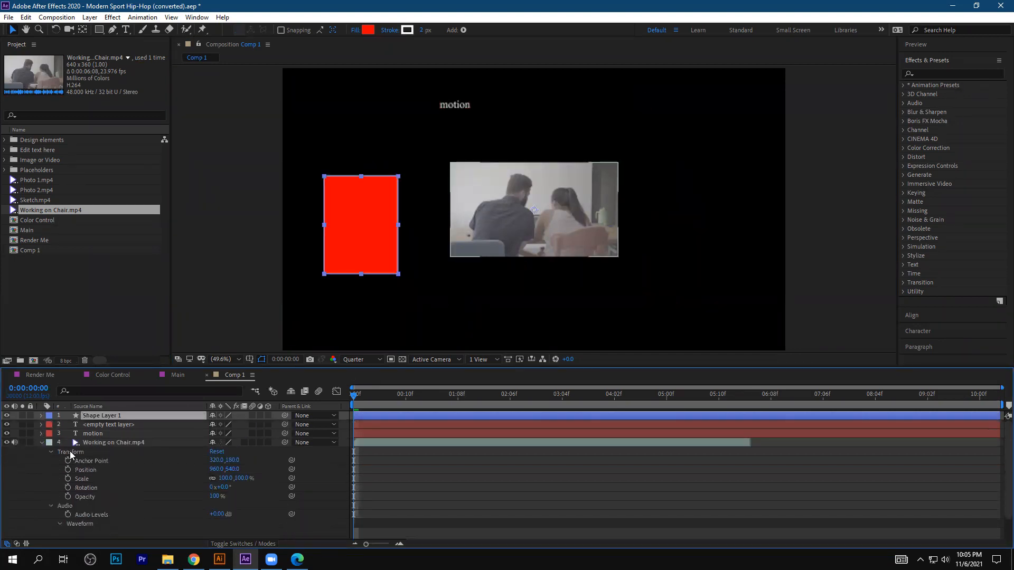
{"action": "left_click", "coordinate": [41, 442]}
Delete the empty text layer from Comp 1
{"action": "left_click", "coordinate": [96, 471]}
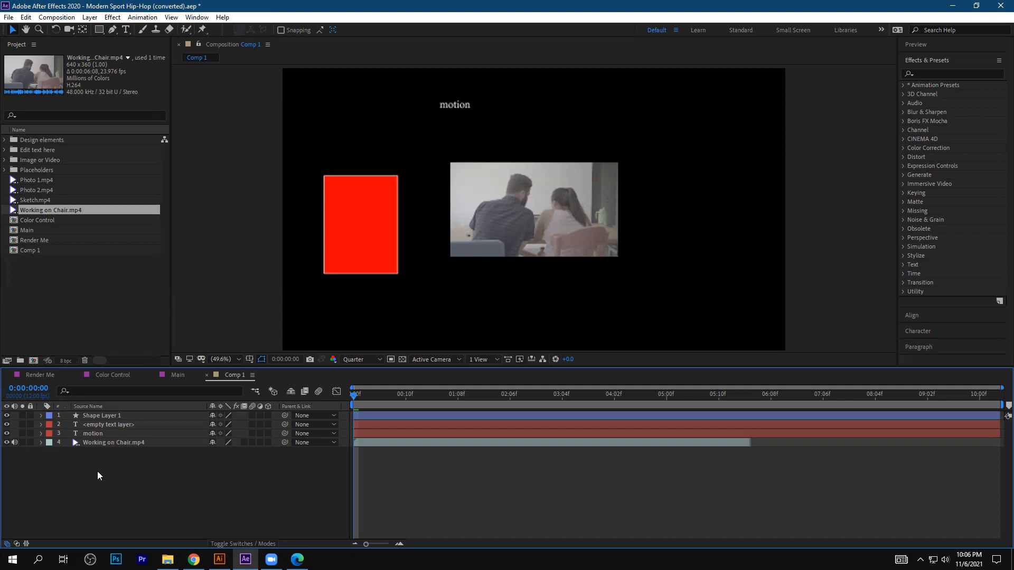
{"action": "left_click", "coordinate": [106, 424]}
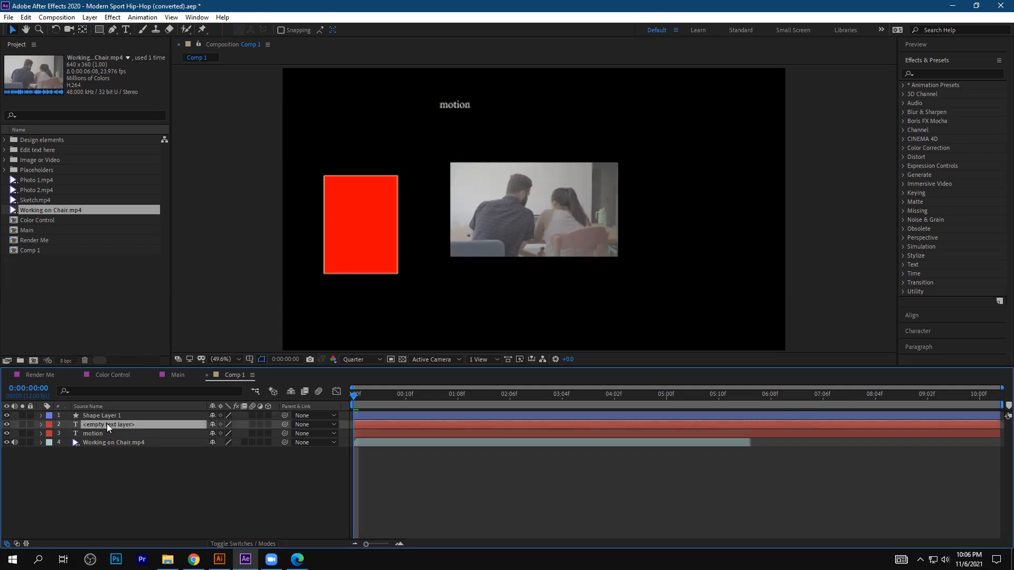
{"action": "key", "text": "Delete"}
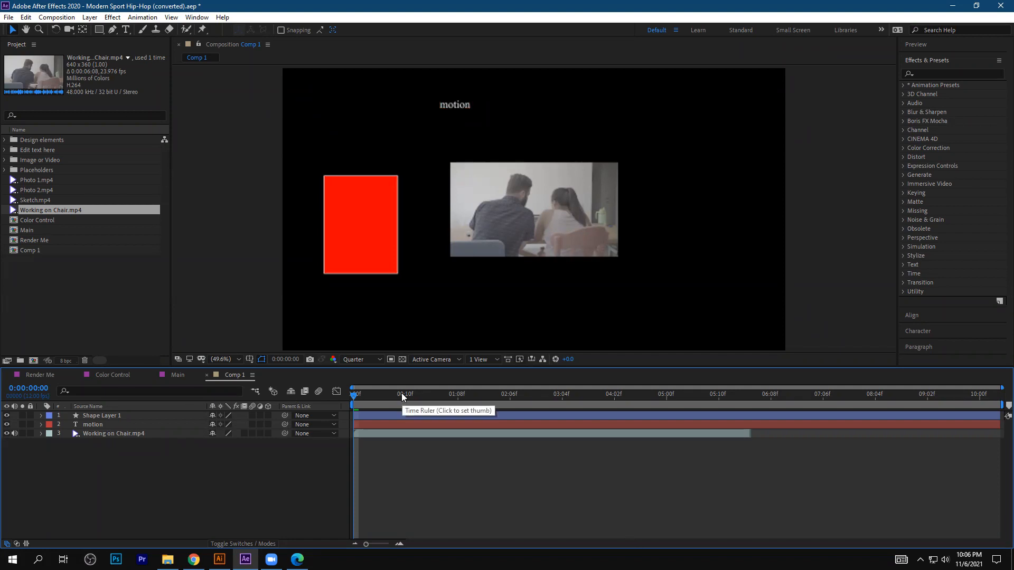
{"action": "left_click", "coordinate": [752, 432]}
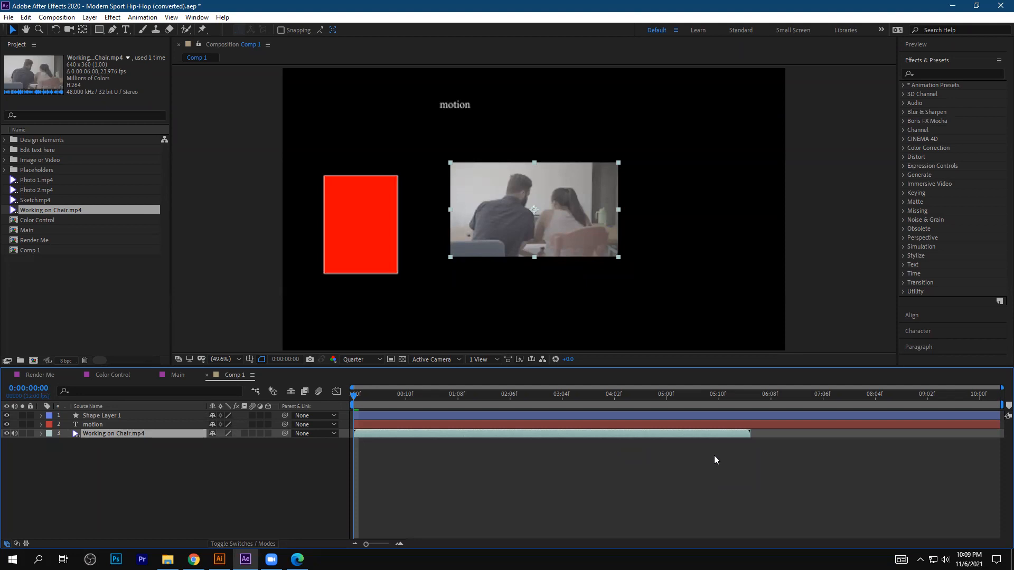
{"action": "left_click", "coordinate": [716, 460]}
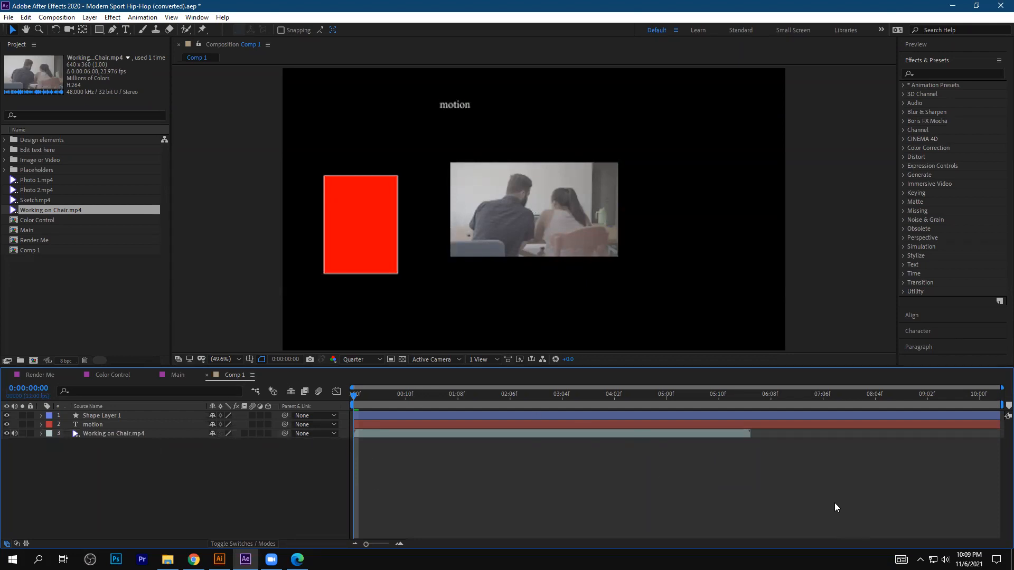
{"action": "left_click", "coordinate": [828, 252]}
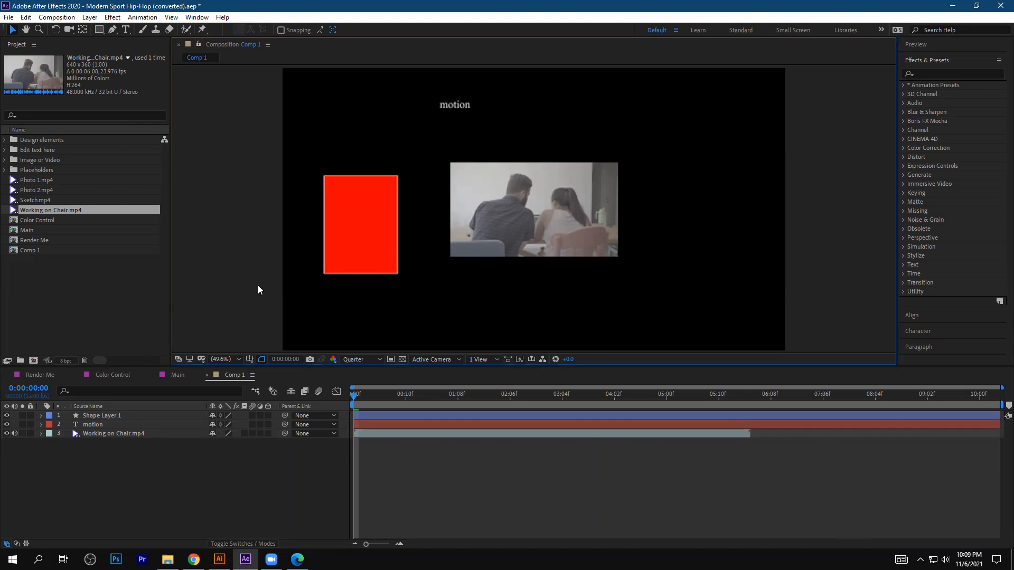
{"action": "left_click", "coordinate": [65, 297]}
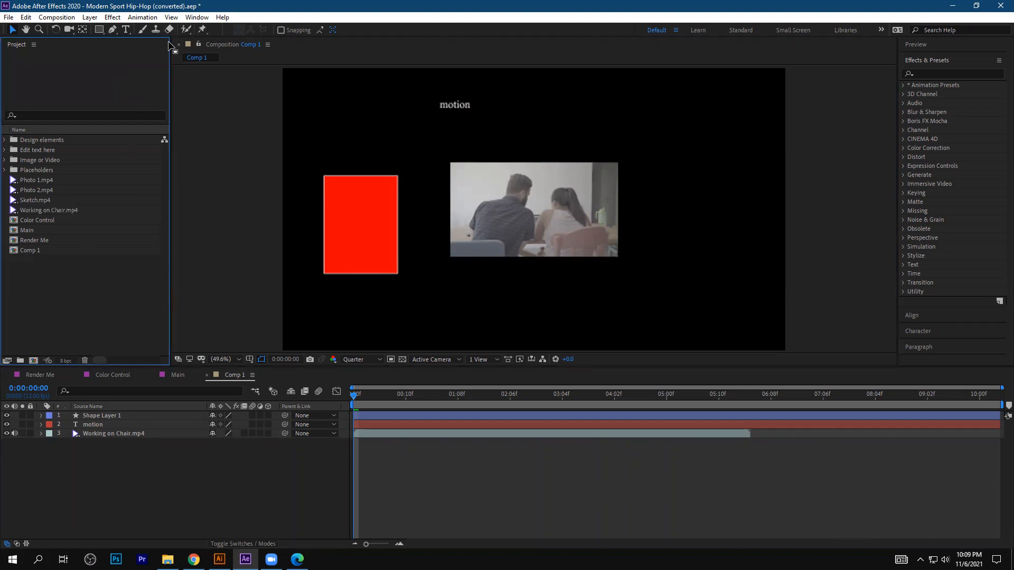
{"action": "left_click", "coordinate": [243, 472]}
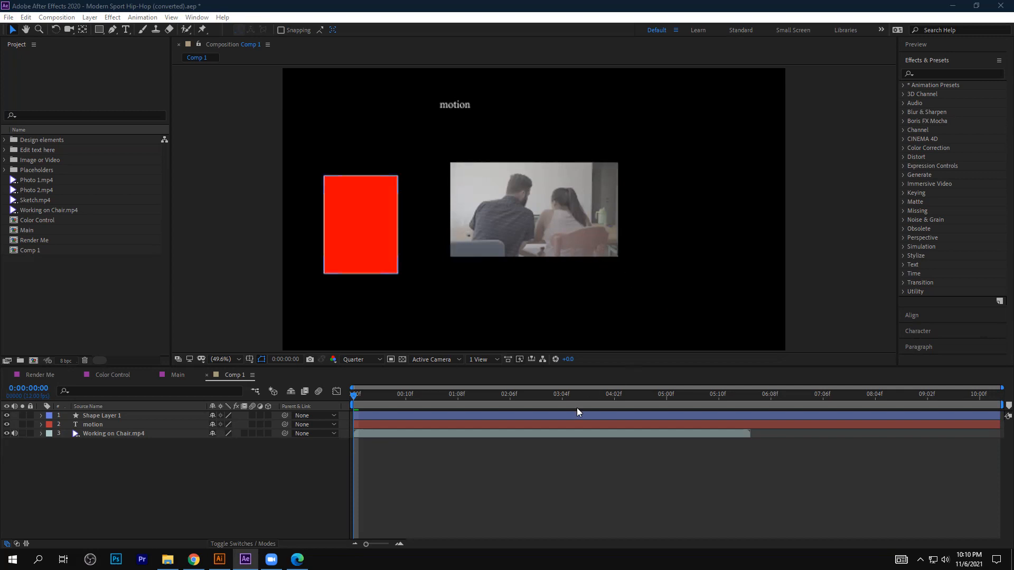
{"action": "left_click", "coordinate": [585, 211]}
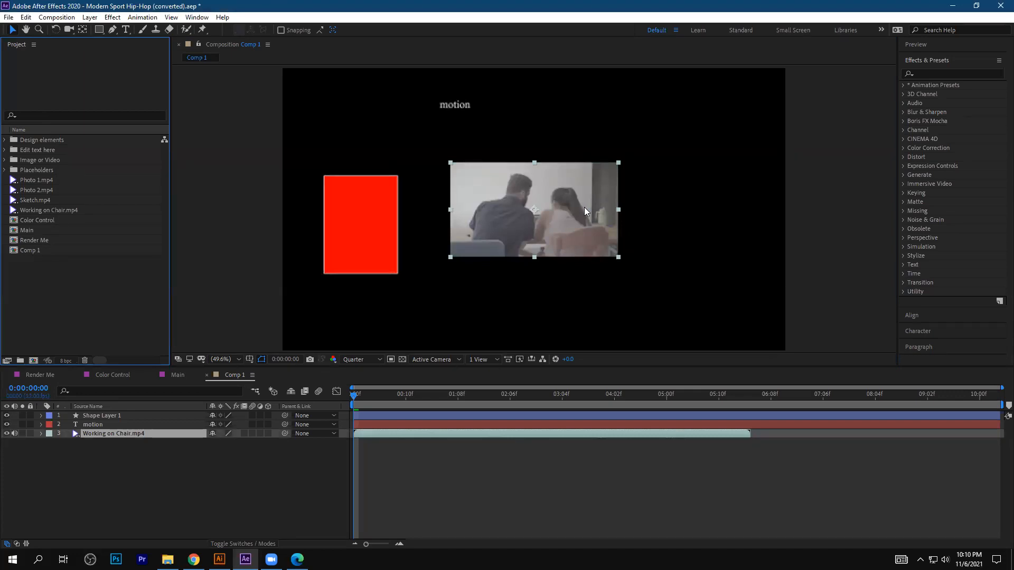
{"action": "left_click", "coordinate": [688, 475]}
{"action": "left_click", "coordinate": [685, 269]}
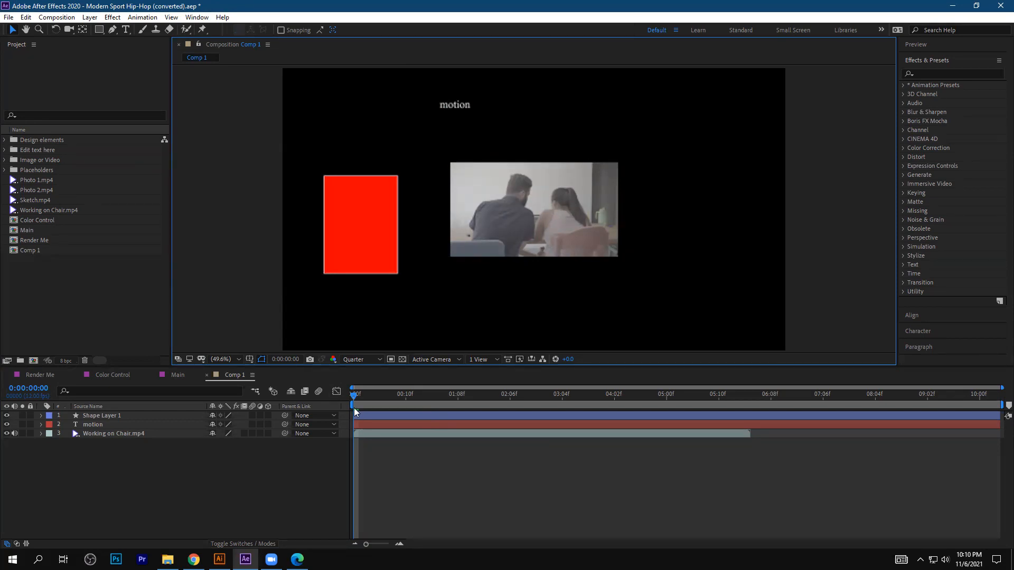
{"action": "left_click", "coordinate": [488, 452]}
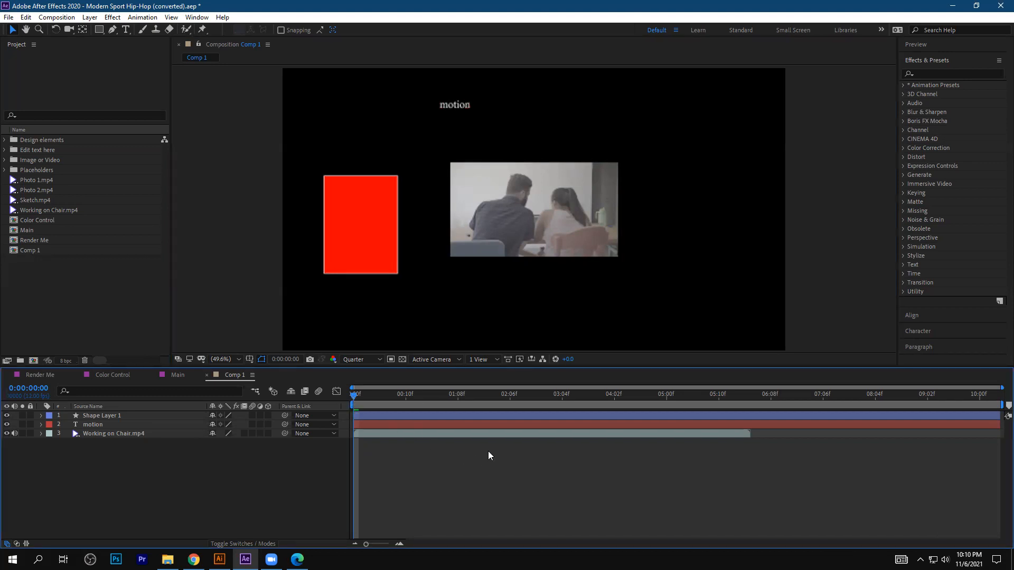
Move the Working on Chair.mp4 video from the centre to the upper-right area of the composition frame
{"action": "left_click", "coordinate": [651, 276]}
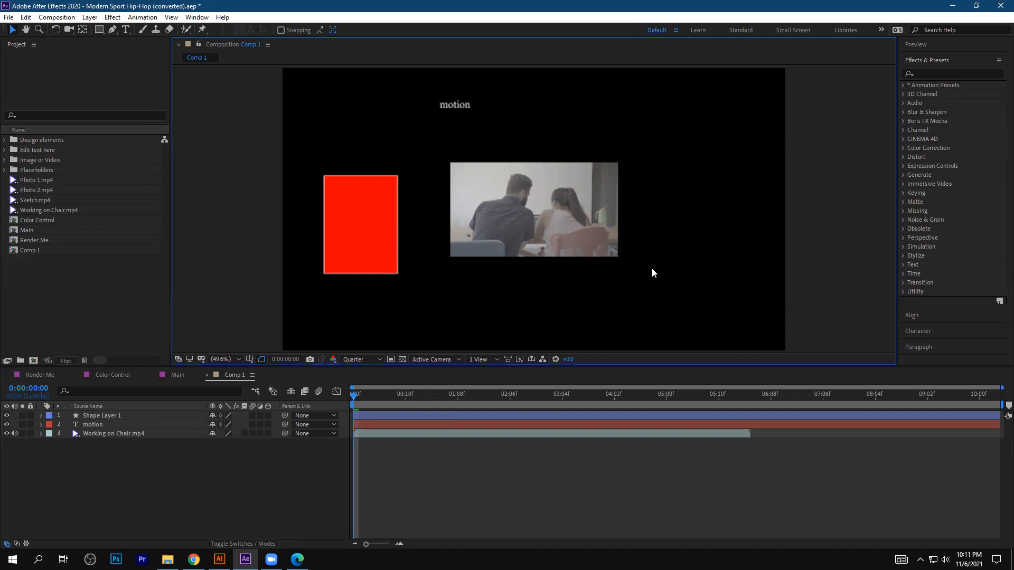
{"action": "left_click_drag", "start_coordinate": [544, 211], "coordinate": [667, 125]}
{"action": "key", "text": "Return"}
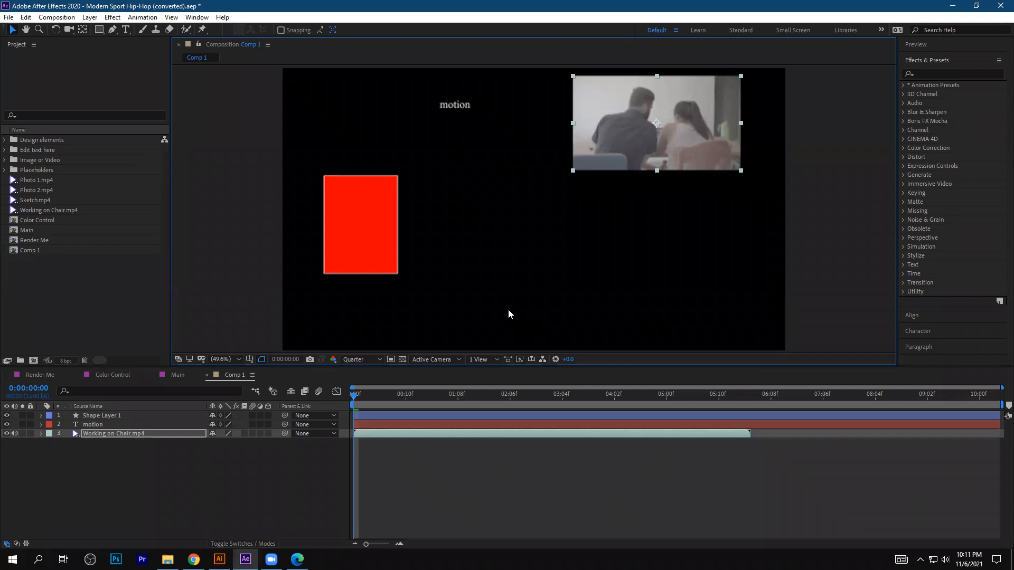
Move the red rectangle slightly right and down in the frame and center its layer's anchor point on the shape
{"action": "left_click", "coordinate": [352, 249]}
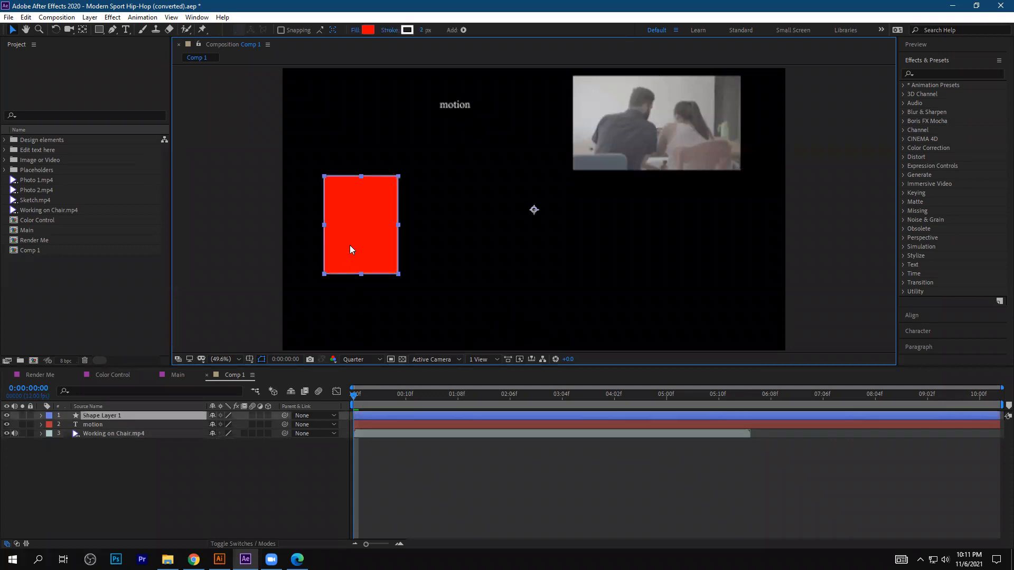
{"action": "left_click_drag", "start_coordinate": [351, 224], "coordinate": [389, 240]}
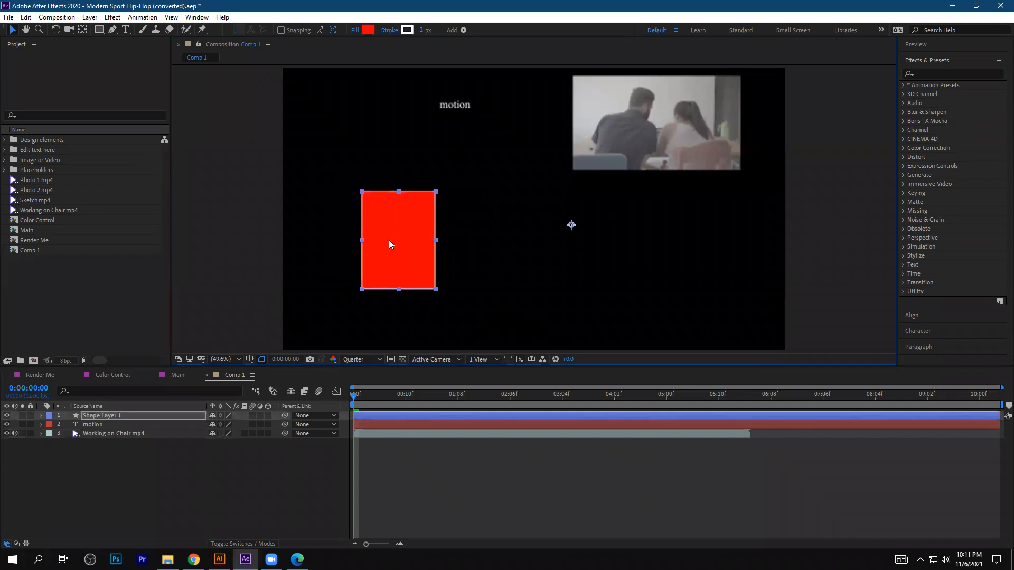
{"action": "key", "text": "ctrl+alt+Home"}
{"action": "mouse_move", "coordinate": [412, 245]}
{"action": "left_mouse_down"}
{"action": "mouse_move", "coordinate": [419, 257]}
{"action": "mouse_move", "coordinate": [413, 233]}
{"action": "mouse_move", "coordinate": [414, 244]}
{"action": "left_mouse_up"}
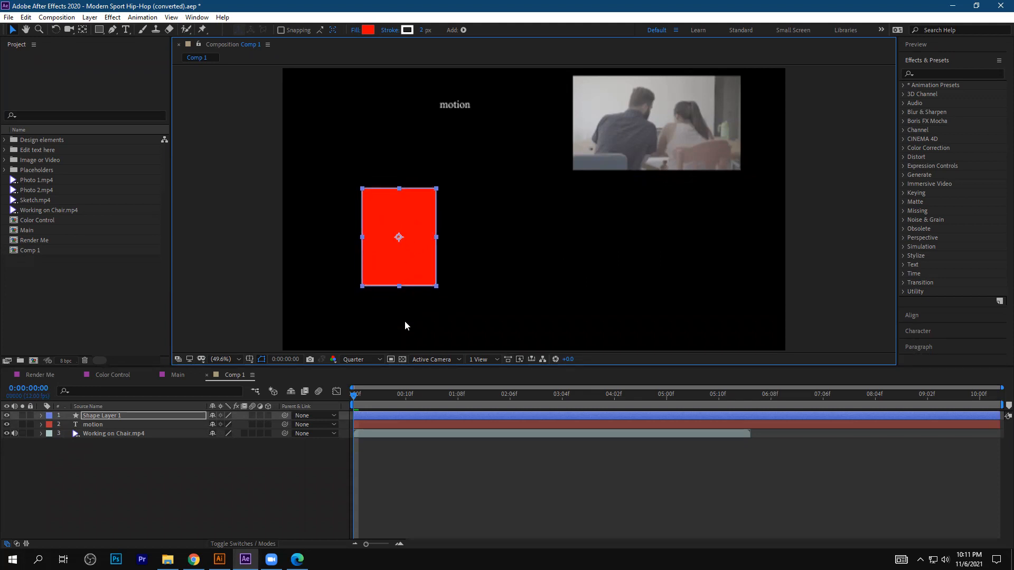
Scrub the timeline, return to 0:00:00:00, and set a Position keyframe there on Shape Layer 1
{"action": "left_click", "coordinate": [359, 398]}
{"action": "mouse_move", "coordinate": [359, 397]}
{"action": "left_mouse_down"}
{"action": "mouse_move", "coordinate": [600, 398]}
{"action": "mouse_move", "coordinate": [674, 416]}
{"action": "mouse_move", "coordinate": [558, 399]}
{"action": "mouse_move", "coordinate": [557, 412]}
{"action": "mouse_move", "coordinate": [456, 412]}
{"action": "mouse_move", "coordinate": [641, 410]}
{"action": "mouse_move", "coordinate": [349, 408]}
{"action": "left_mouse_up"}
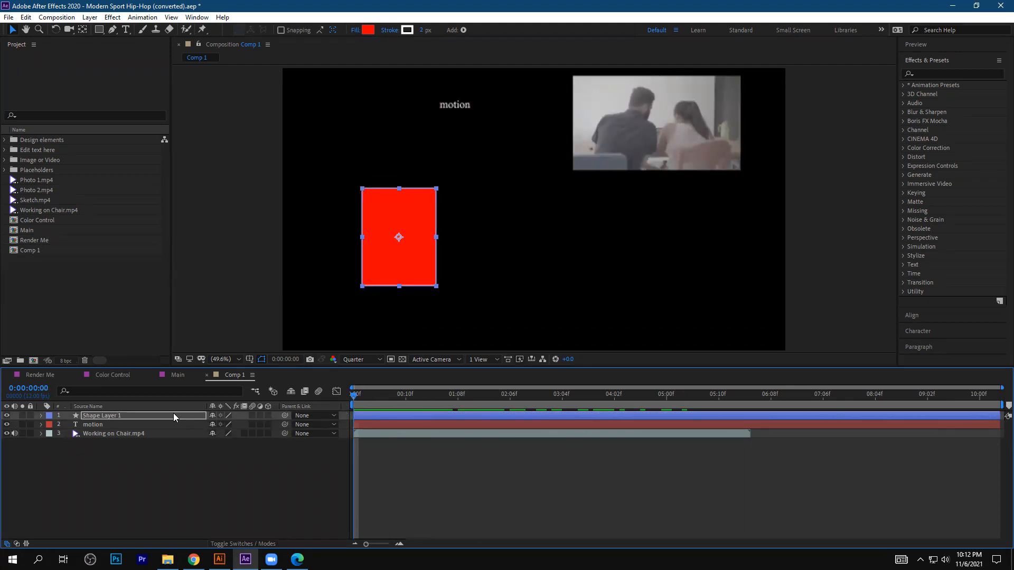
{"action": "left_click", "coordinate": [125, 415]}
{"action": "key", "text": "p"}
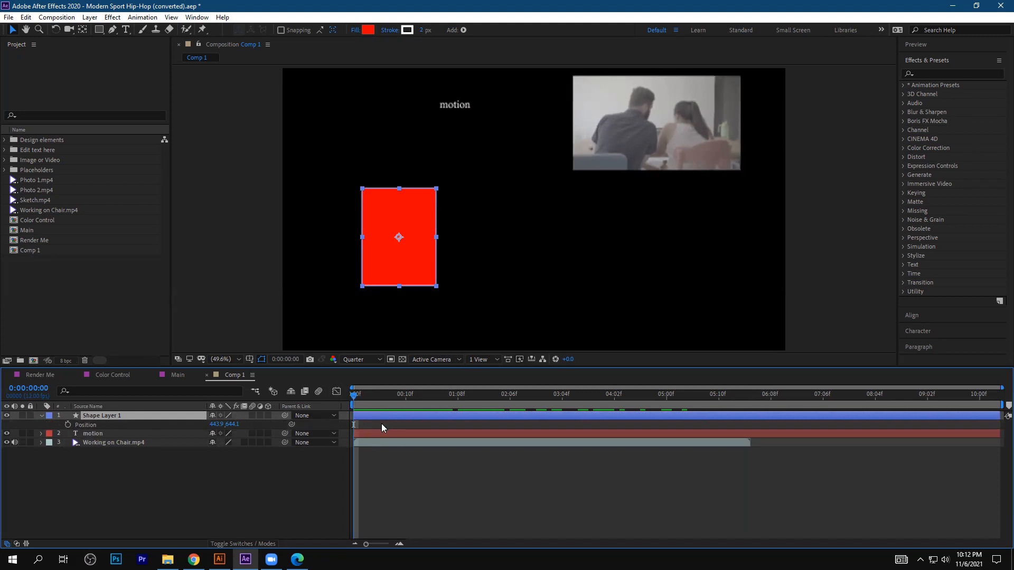
{"action": "left_click", "coordinate": [69, 425]}
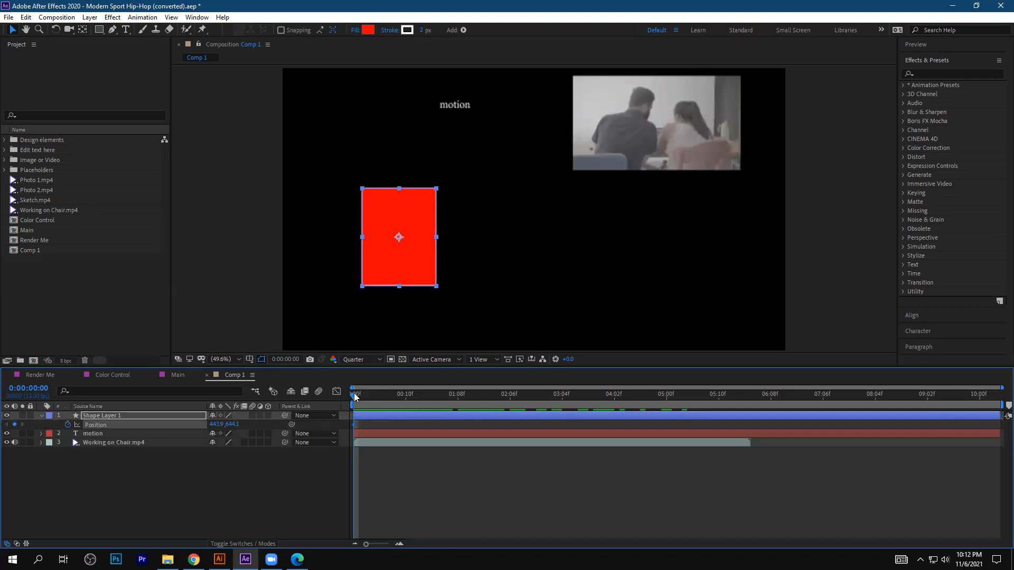
Hide the motion text layer and the Working on Chair.mp4 video layer, keeping Shape Layer 1 visible
{"action": "left_click_drag", "start_coordinate": [354, 396], "coordinate": [397, 396]}
{"action": "mouse_move", "coordinate": [411, 397]}
{"action": "left_mouse_down"}
{"action": "mouse_move", "coordinate": [435, 404]}
{"action": "mouse_move", "coordinate": [391, 406]}
{"action": "mouse_move", "coordinate": [402, 407]}
{"action": "left_mouse_up"}
{"action": "left_click", "coordinate": [6, 415]}
{"action": "left_click", "coordinate": [7, 416]}
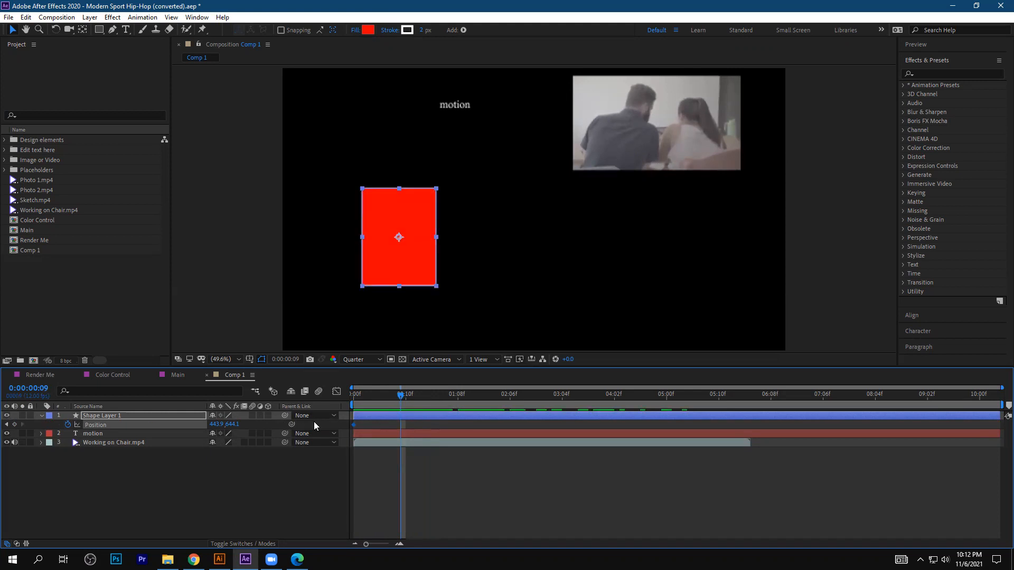
{"action": "left_click", "coordinate": [93, 433]}
{"action": "left_click", "coordinate": [6, 434]}
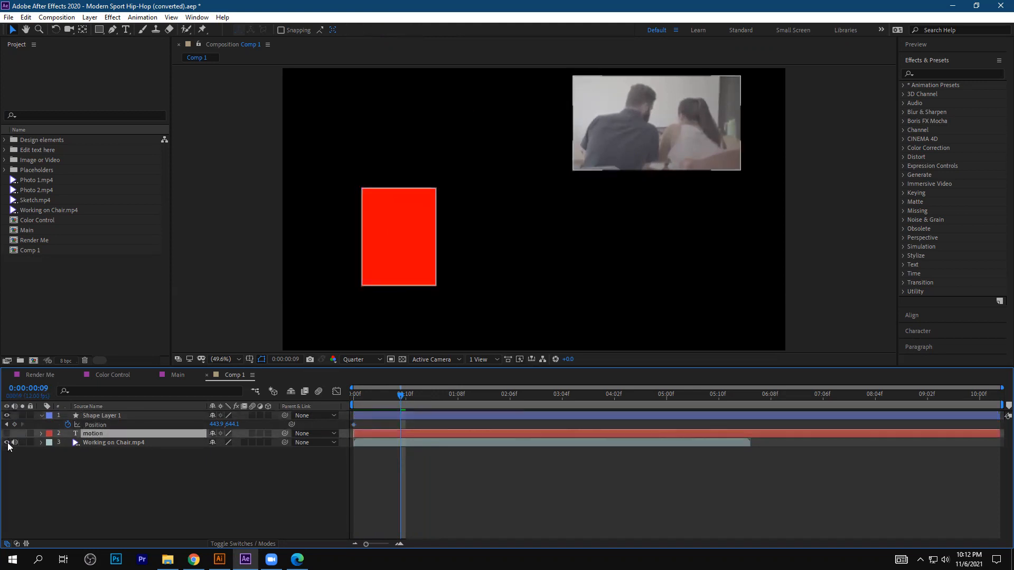
{"action": "left_click", "coordinate": [6, 442]}
Add a Position keyframe at 0:00:00:10 by moving the red rectangle horizontally to the frame's right side, at about 1633, 644
{"action": "left_click_drag", "start_coordinate": [415, 397], "coordinate": [404, 410]}
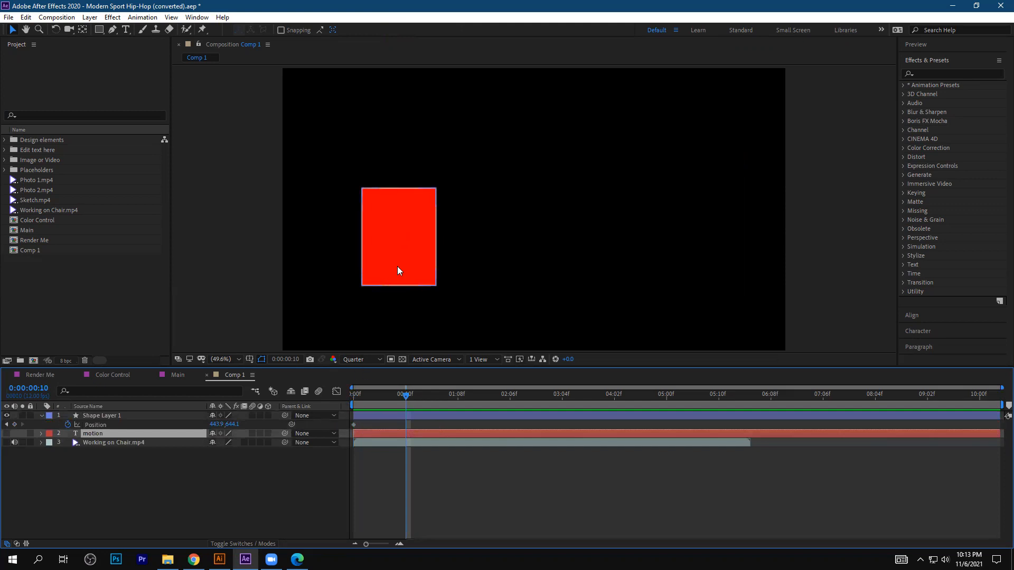
{"action": "left_click", "coordinate": [397, 252]}
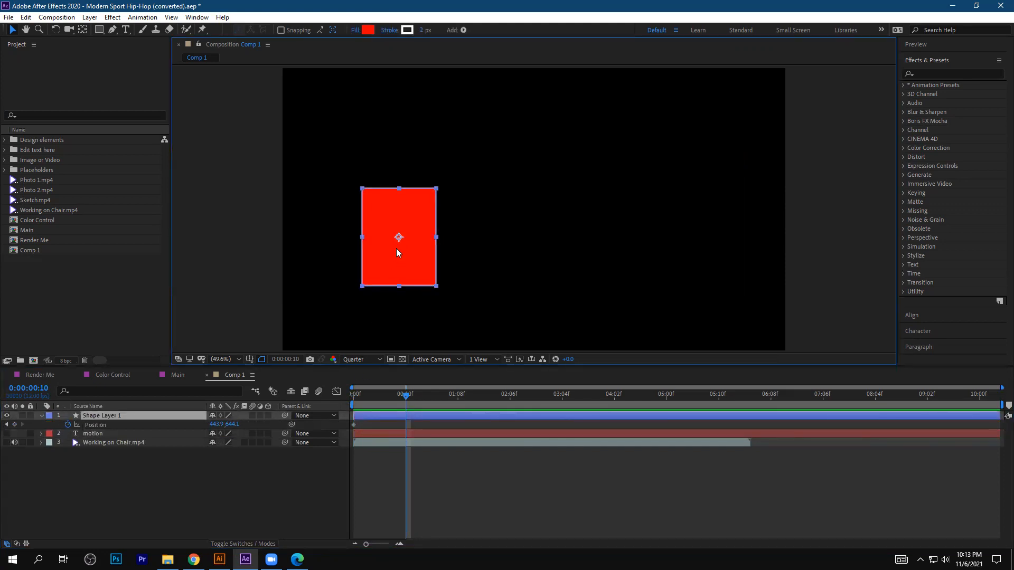
{"action": "left_click_drag", "start_coordinate": [397, 252], "coordinate": [707, 254]}
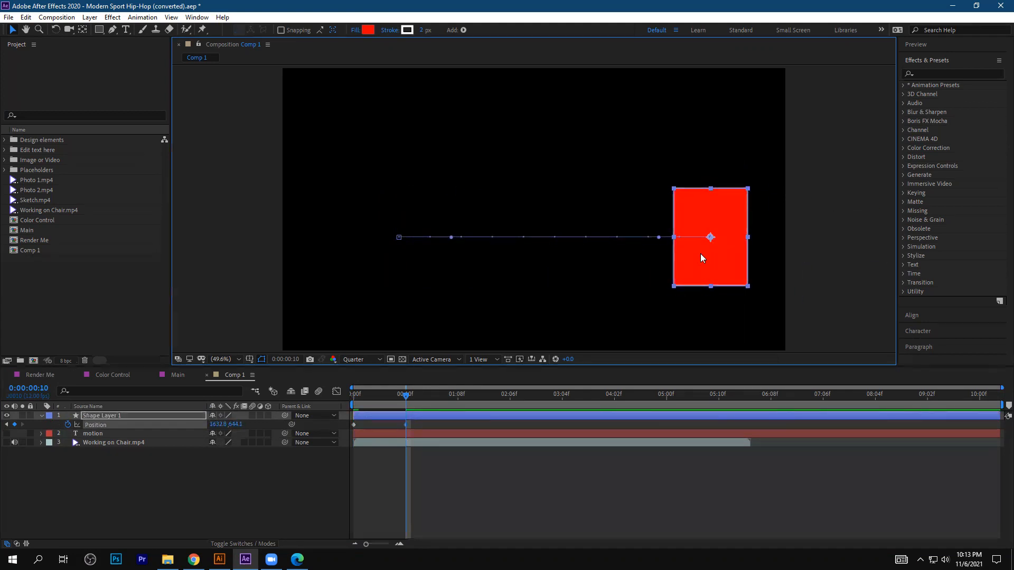
{"action": "left_click", "coordinate": [283, 472]}
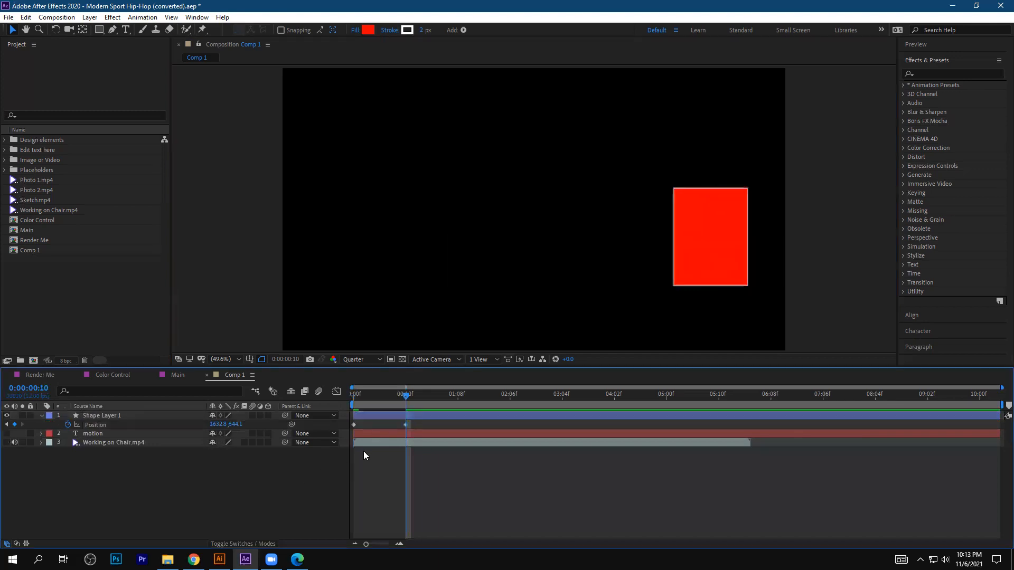
Return to 0:00:00:00 and select both Position keyframes of Shape Layer 1
{"action": "left_click", "coordinate": [395, 394]}
{"action": "key", "text": "Home"}
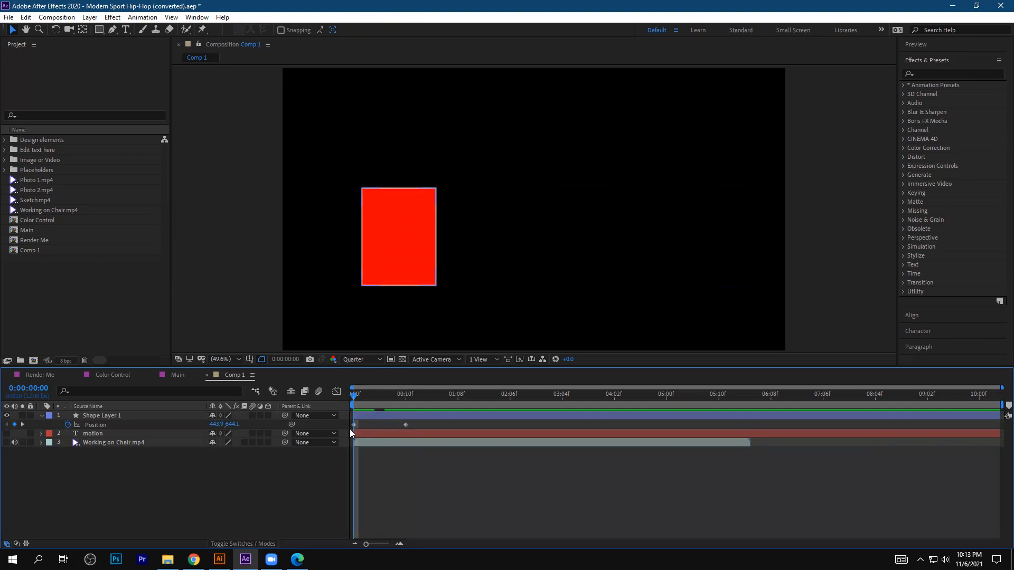
{"action": "mouse_move", "coordinate": [354, 425]}
{"action": "mouse_move", "coordinate": [416, 423]}
{"action": "left_mouse_down"}
{"action": "mouse_move", "coordinate": [340, 429]}
{"action": "mouse_move", "coordinate": [408, 428]}
{"action": "mouse_move", "coordinate": [349, 433]}
{"action": "left_mouse_up"}
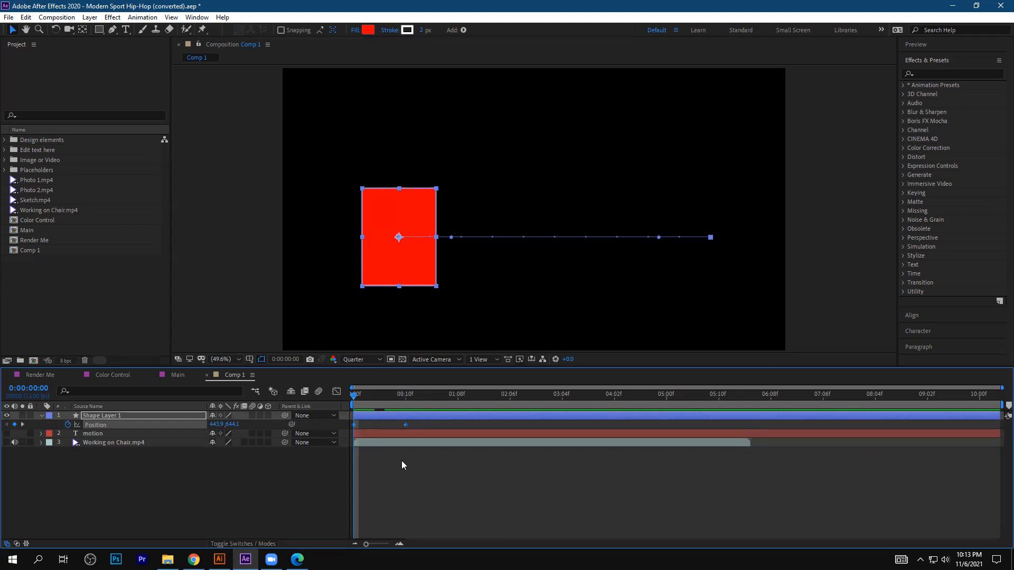
Scrub between 0:00:00:00 and 0:00:00:10 to review the red rectangle's motion, stopping on the second keyframe
{"action": "left_click", "coordinate": [359, 400]}
{"action": "left_click_drag", "start_coordinate": [358, 403], "coordinate": [405, 406]}
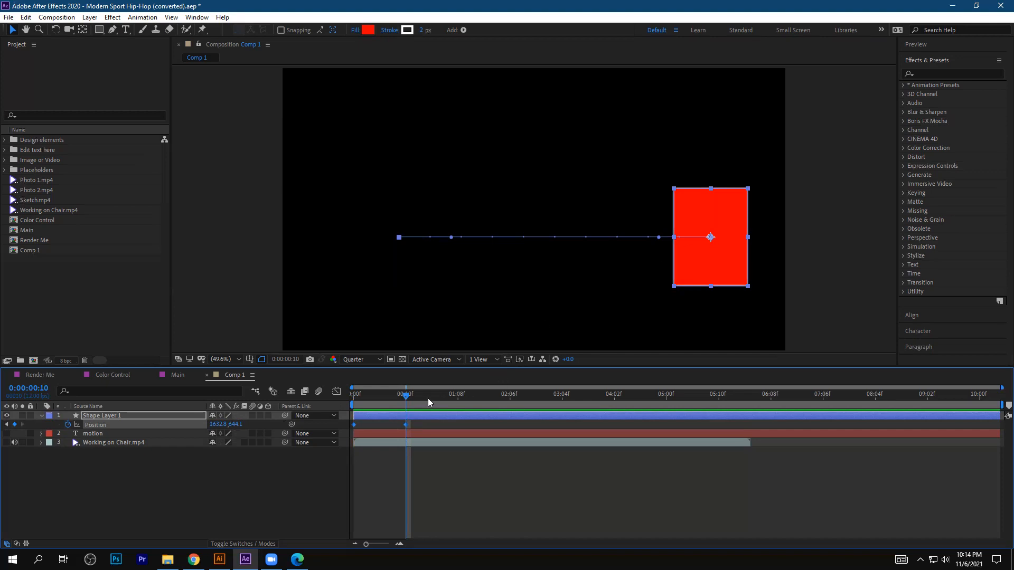
{"action": "left_click_drag", "start_coordinate": [406, 396], "coordinate": [380, 406]}
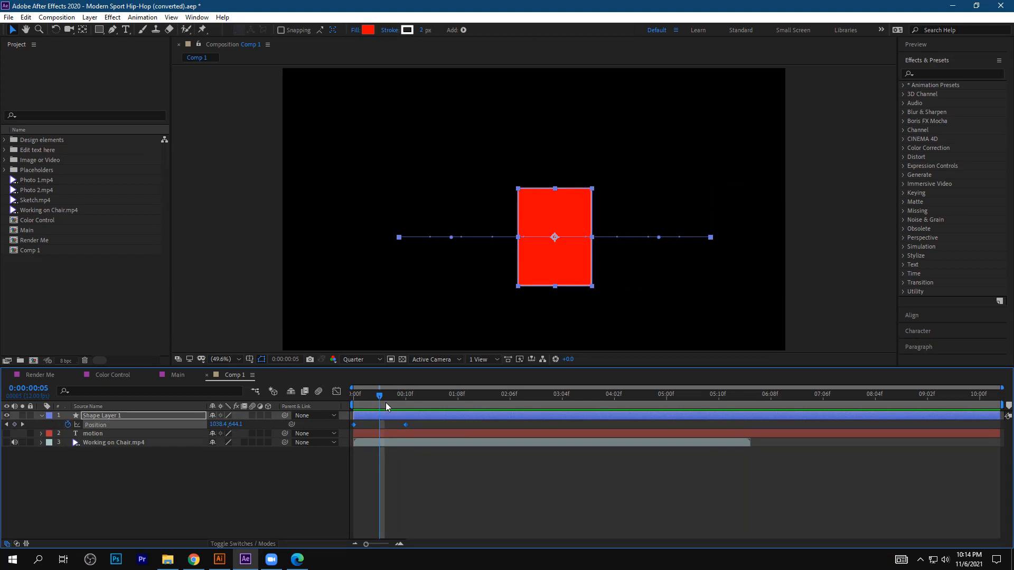
{"action": "mouse_move", "coordinate": [385, 402]}
{"action": "left_mouse_down"}
{"action": "mouse_move", "coordinate": [354, 408]}
{"action": "mouse_move", "coordinate": [405, 405]}
{"action": "left_mouse_up"}
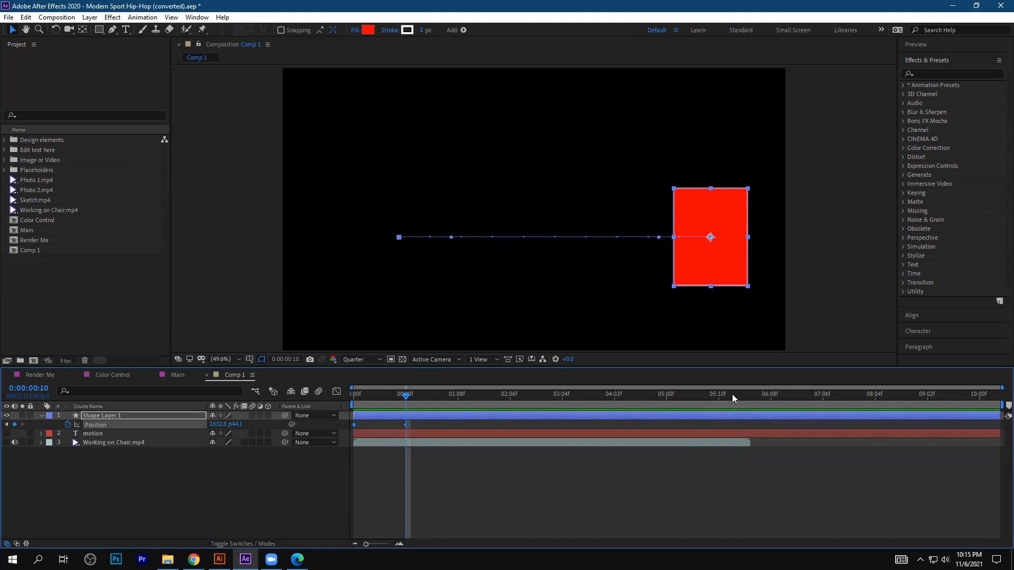
Move the red rectangle back toward the frame's center at 0:00:00:10, to about 1233, 652
{"action": "left_click", "coordinate": [761, 472]}
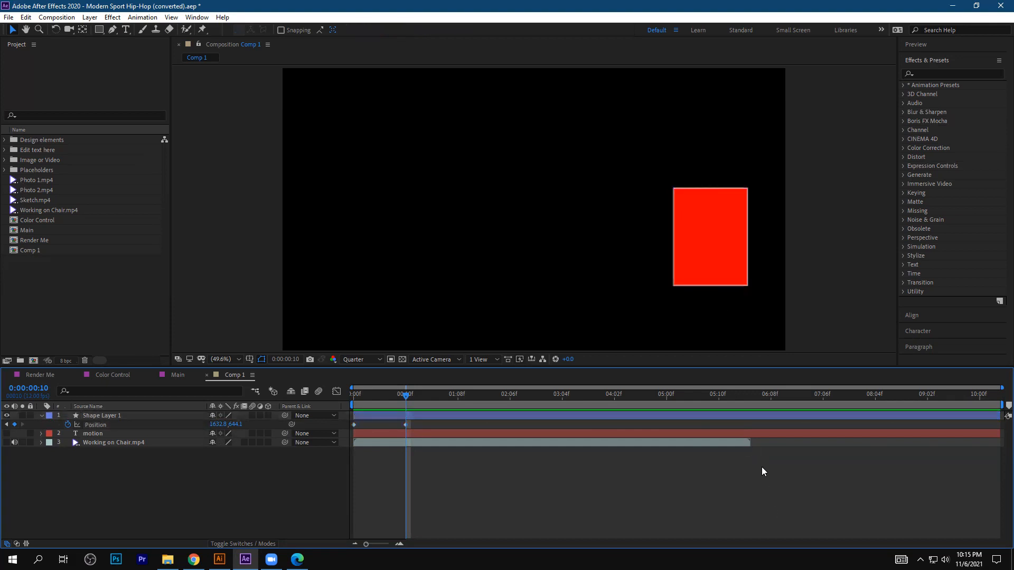
{"action": "left_click", "coordinate": [605, 245]}
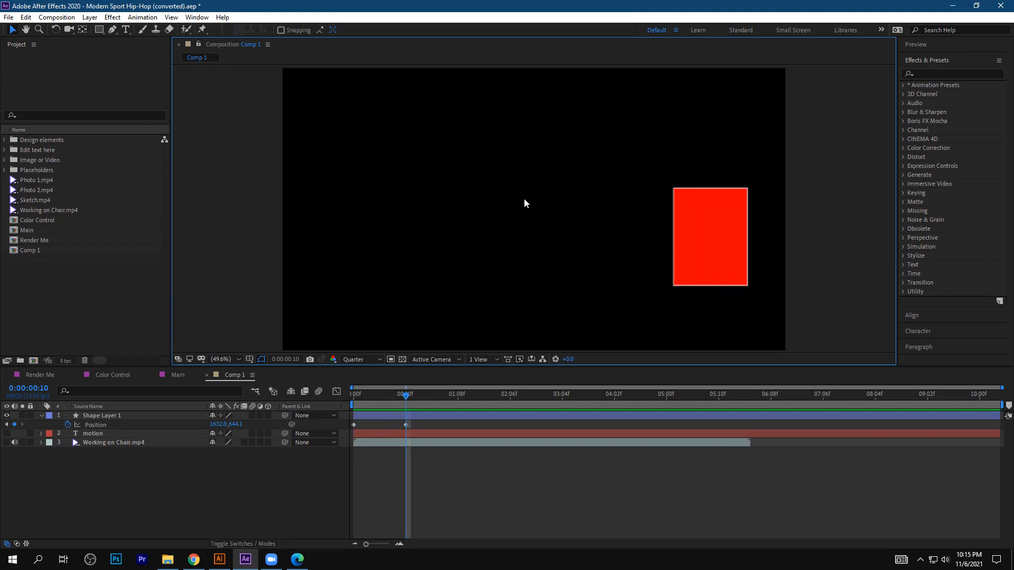
{"action": "left_click_drag", "start_coordinate": [710, 230], "coordinate": [606, 236]}
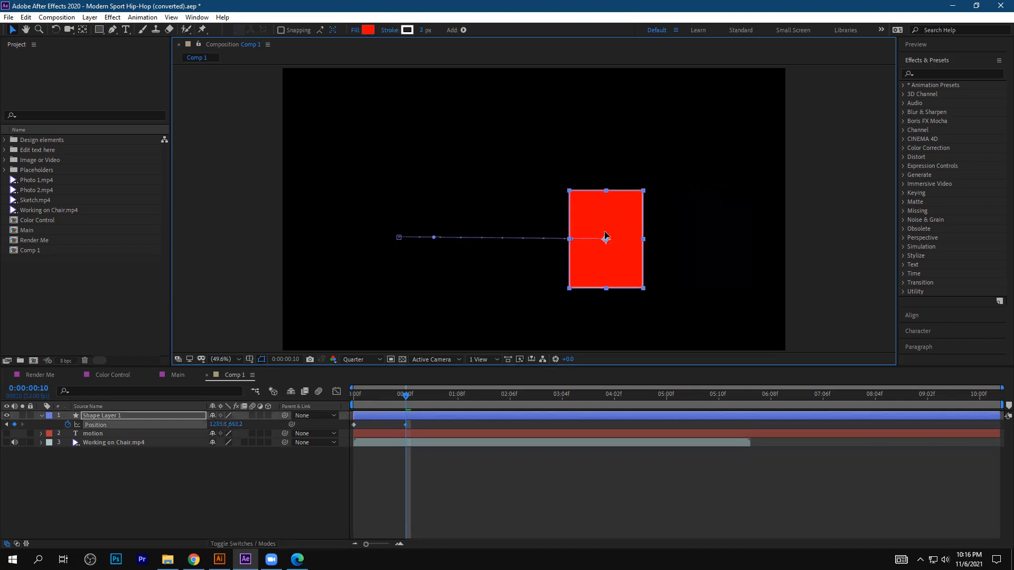
Switch to Illustrator, cancel the Line Segment Tool Options and activate the Selection tool
{"action": "left_click", "coordinate": [219, 559]}
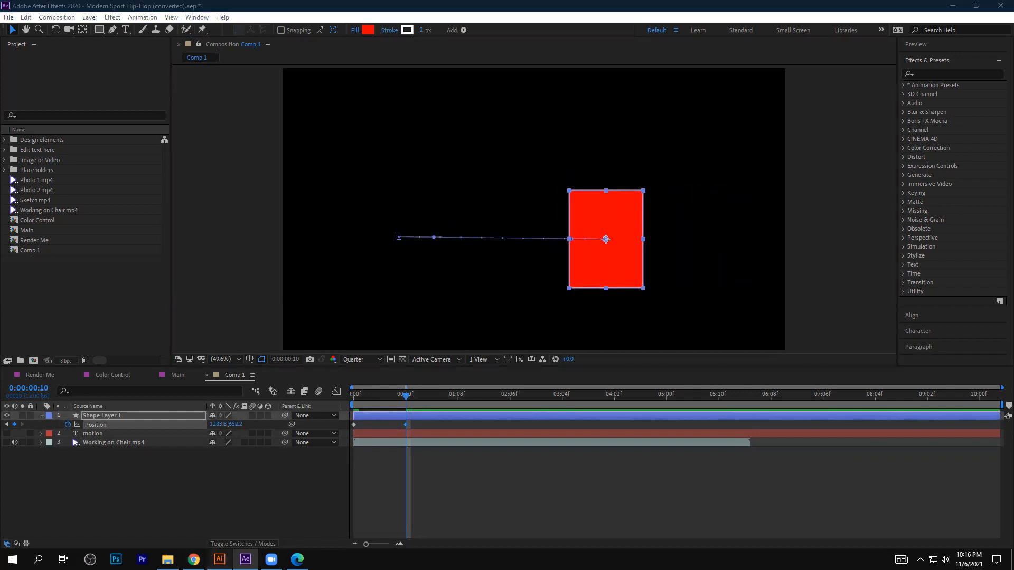
{"action": "left_click", "coordinate": [51, 9]}
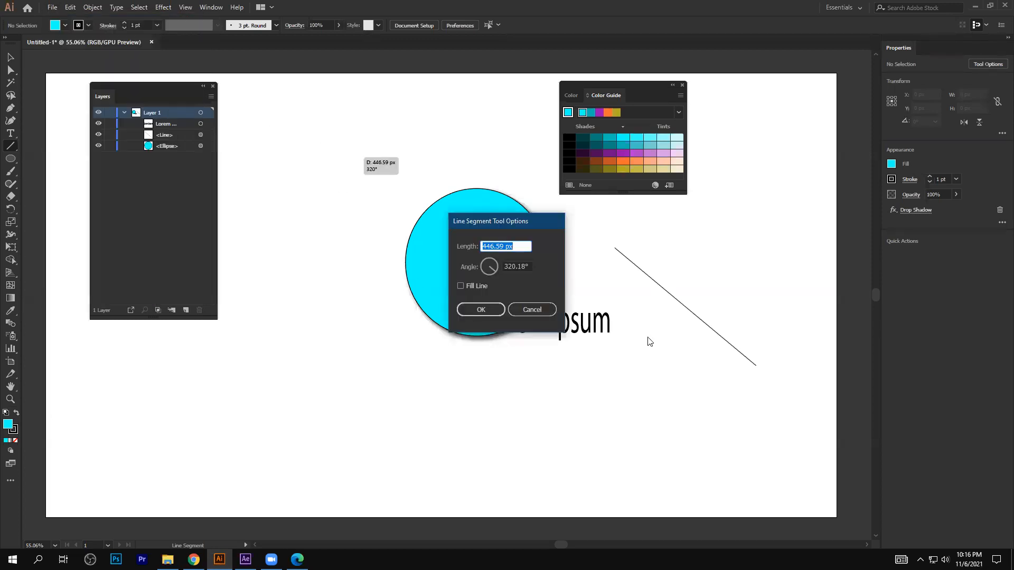
{"action": "left_click", "coordinate": [532, 311]}
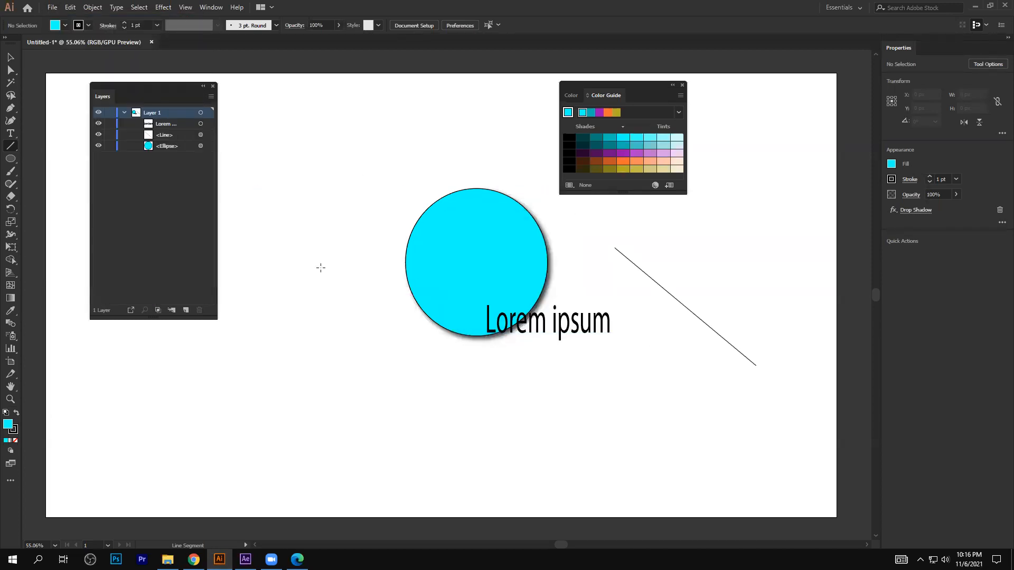
{"action": "left_click", "coordinate": [10, 58]}
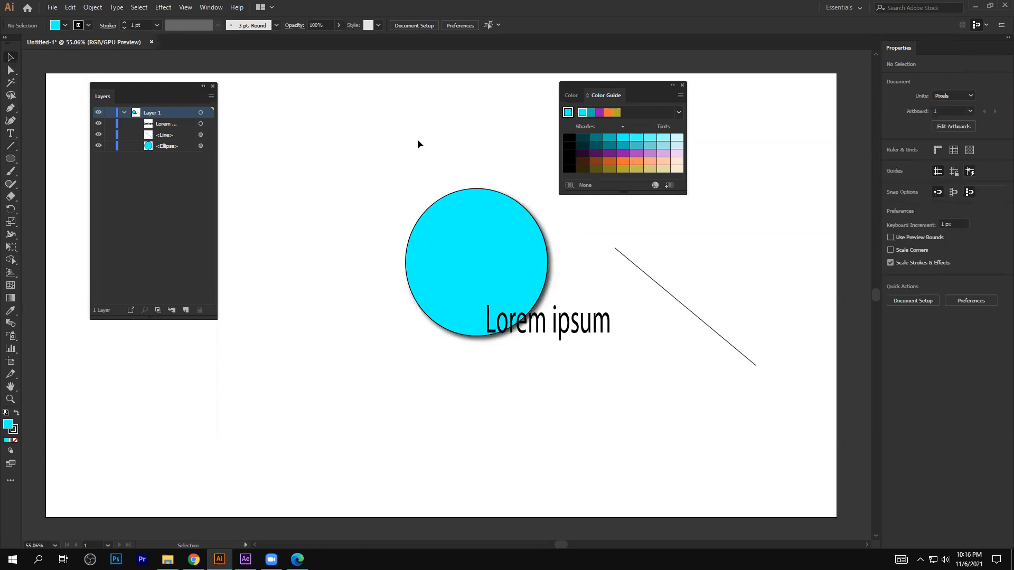
{"action": "left_click", "coordinate": [53, 8]}
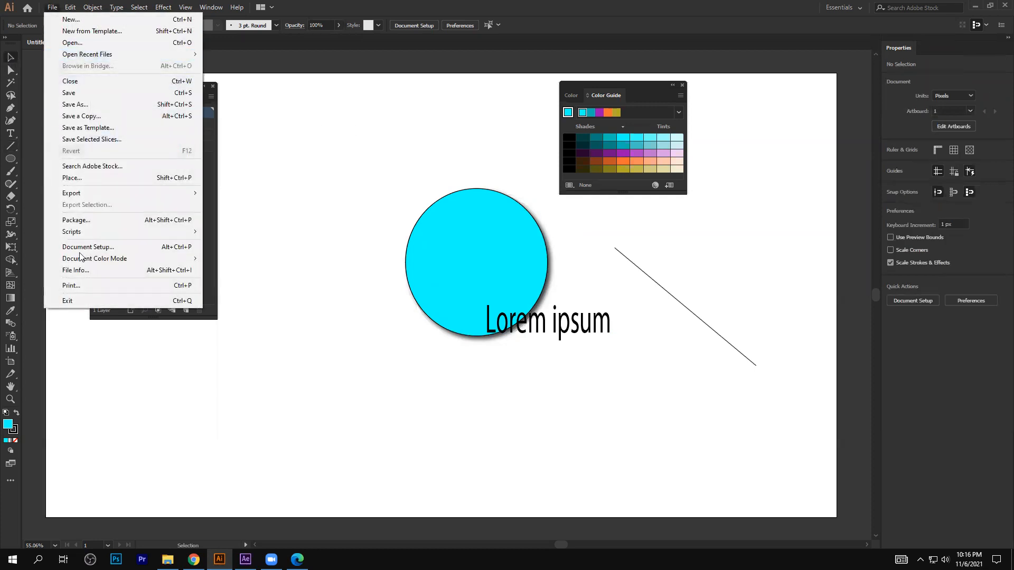
{"action": "left_click", "coordinate": [100, 180]}
{"action": "double_click", "coordinate": [485, 91]}
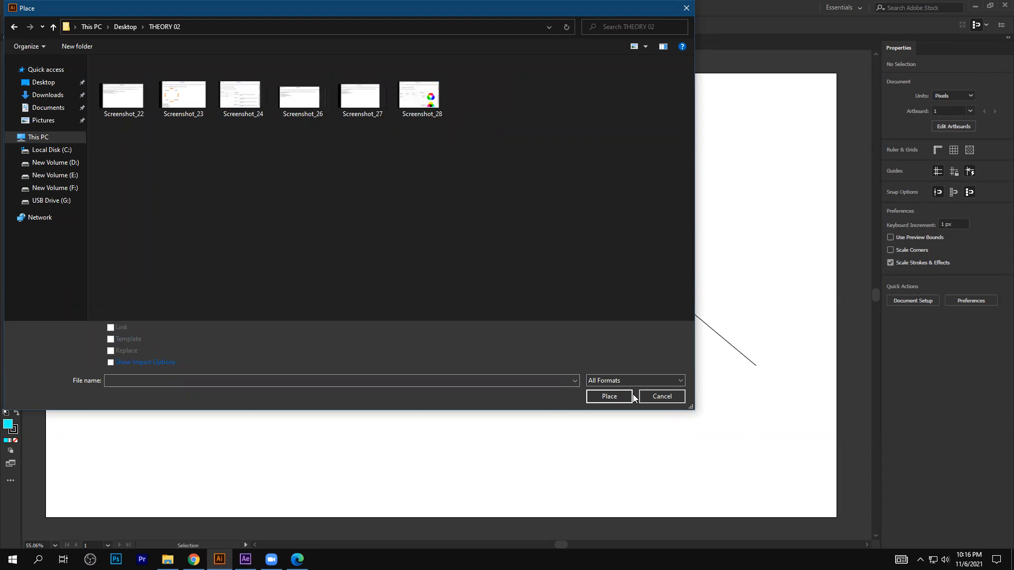
{"action": "left_click", "coordinate": [661, 396]}
Start placing a file and look through the THEORY 02 folder and the D:, E: and G: drives for a suitable image
{"action": "left_click", "coordinate": [52, 7]}
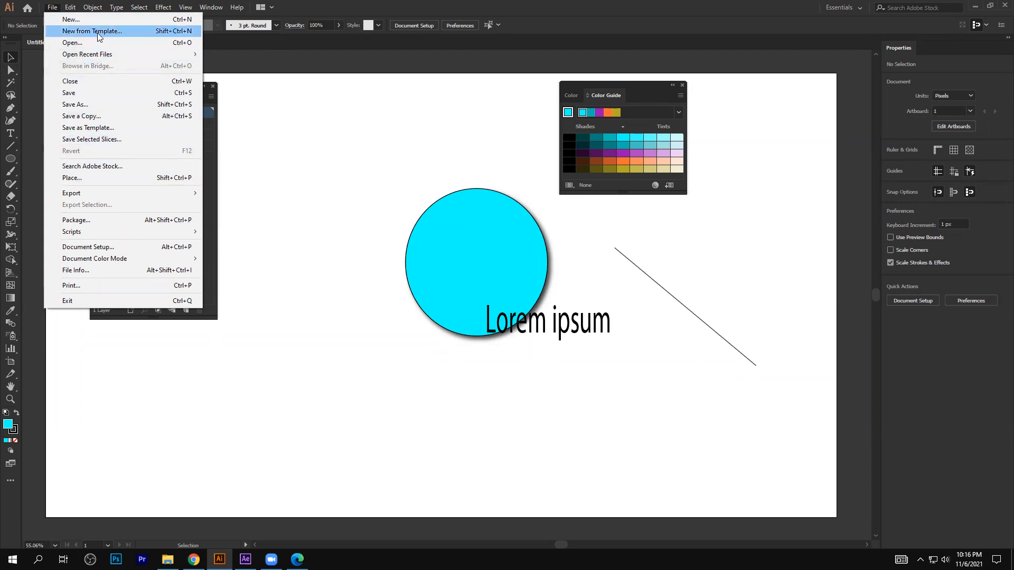
{"action": "left_click", "coordinate": [103, 178]}
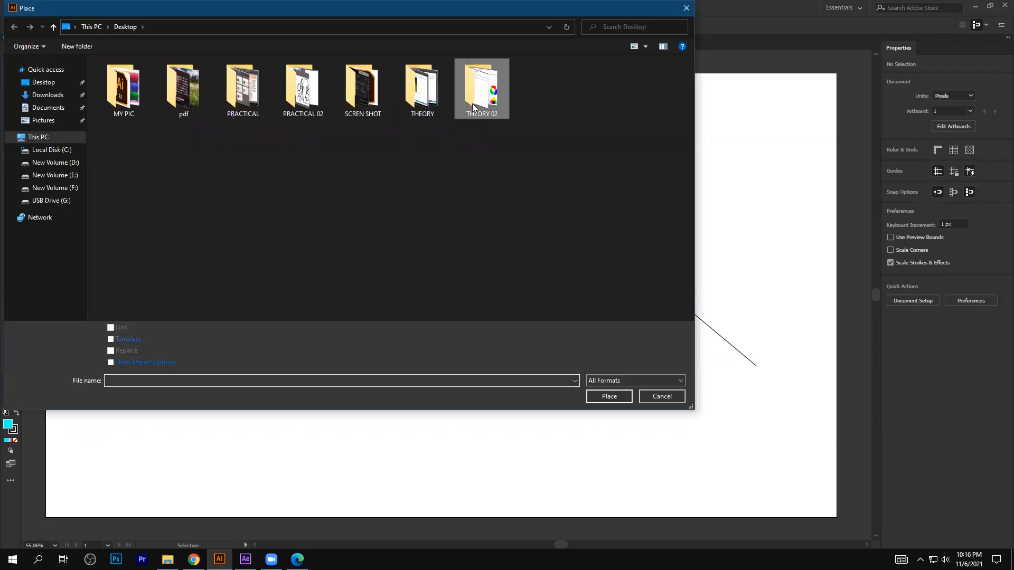
{"action": "double_click", "coordinate": [473, 104]}
{"action": "left_click", "coordinate": [415, 109]}
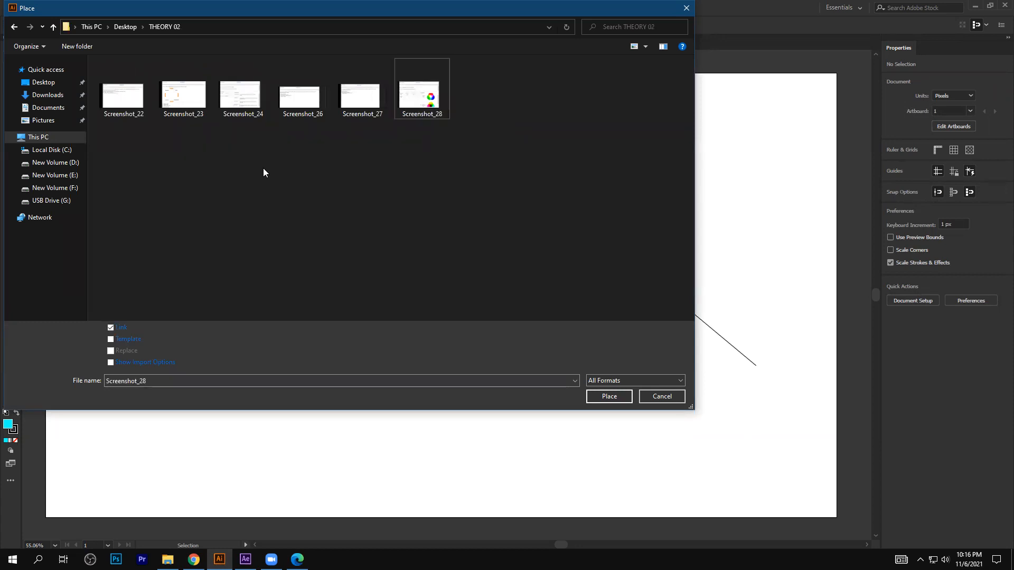
{"action": "left_click", "coordinate": [58, 163]}
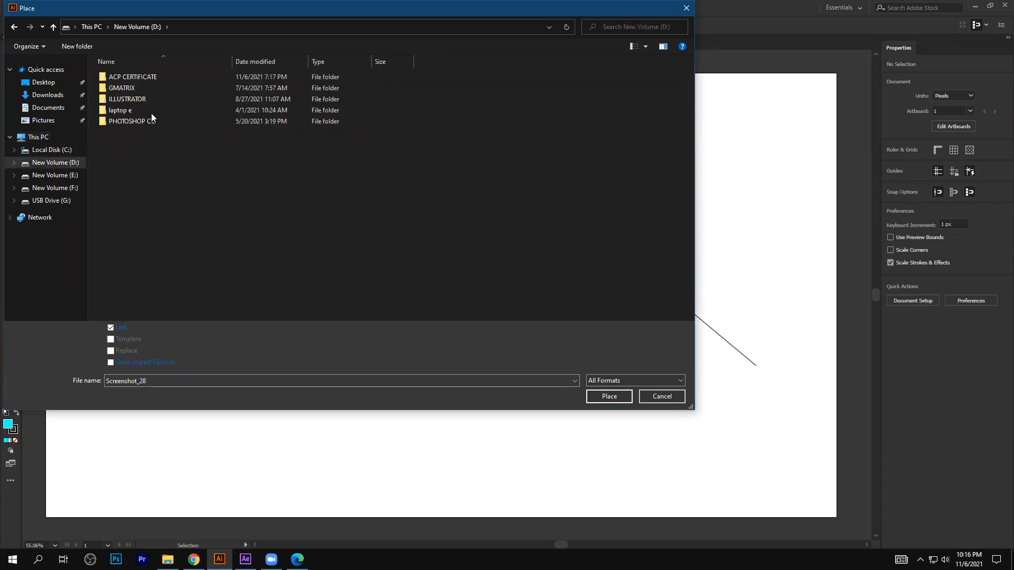
{"action": "double_click", "coordinate": [146, 101]}
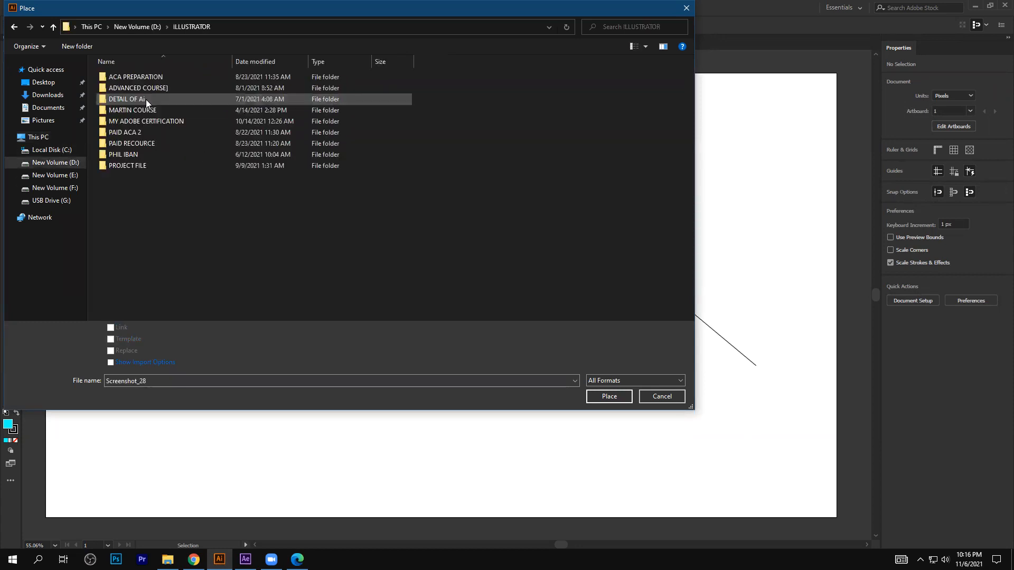
{"action": "double_click", "coordinate": [136, 158]}
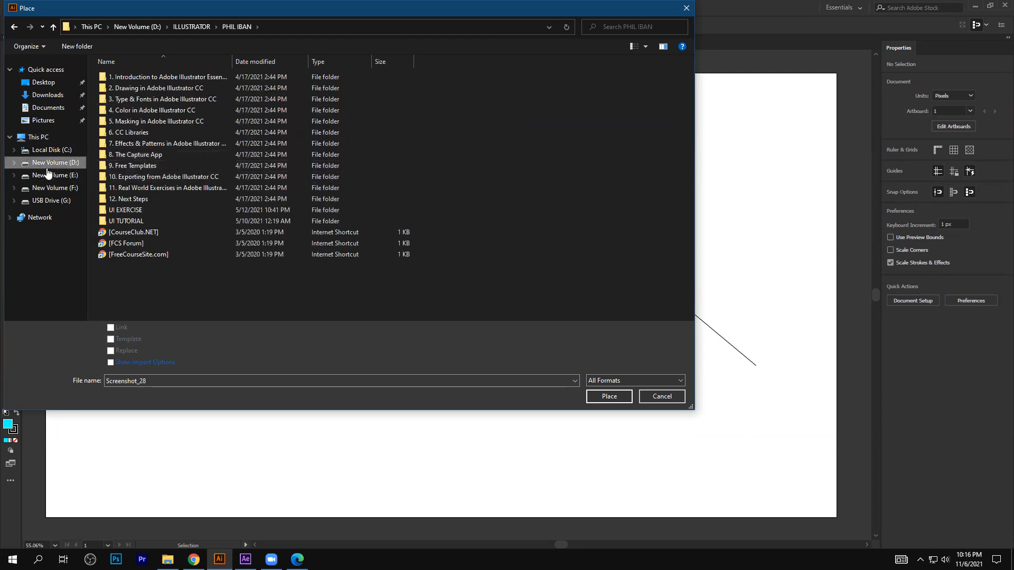
{"action": "left_click", "coordinate": [55, 176]}
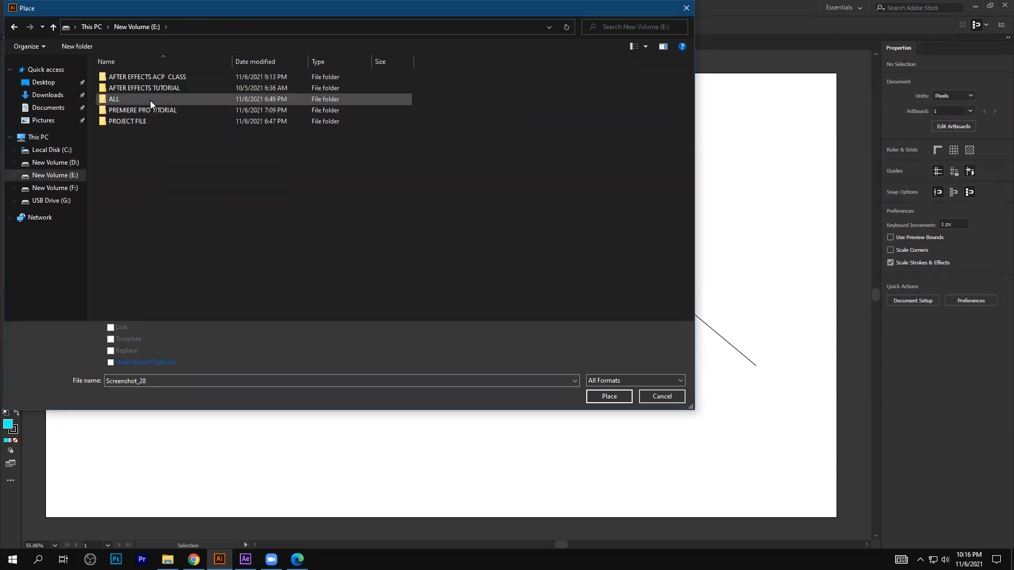
{"action": "double_click", "coordinate": [148, 77]}
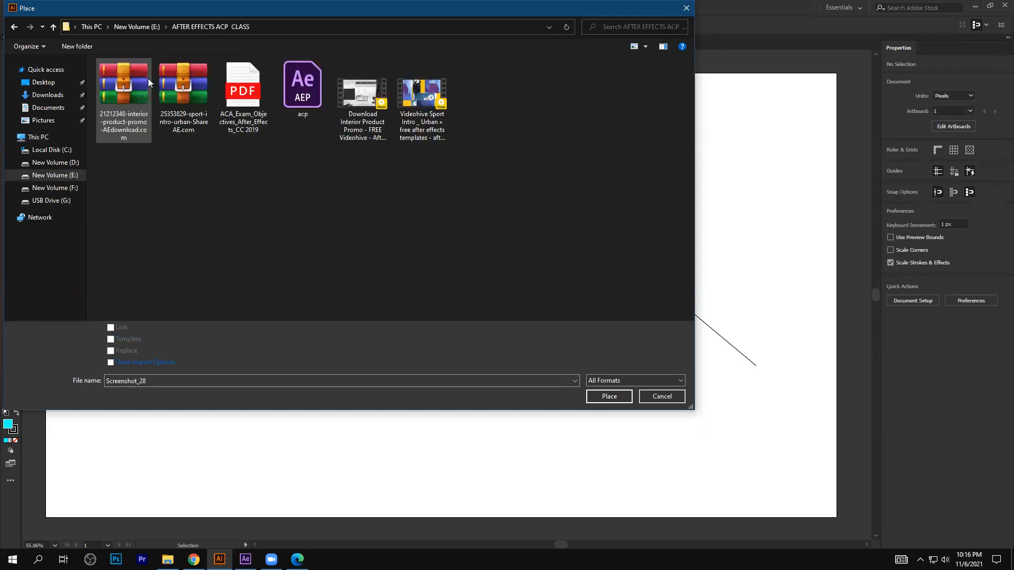
{"action": "left_click", "coordinate": [15, 27]}
{"action": "left_click", "coordinate": [48, 201]}
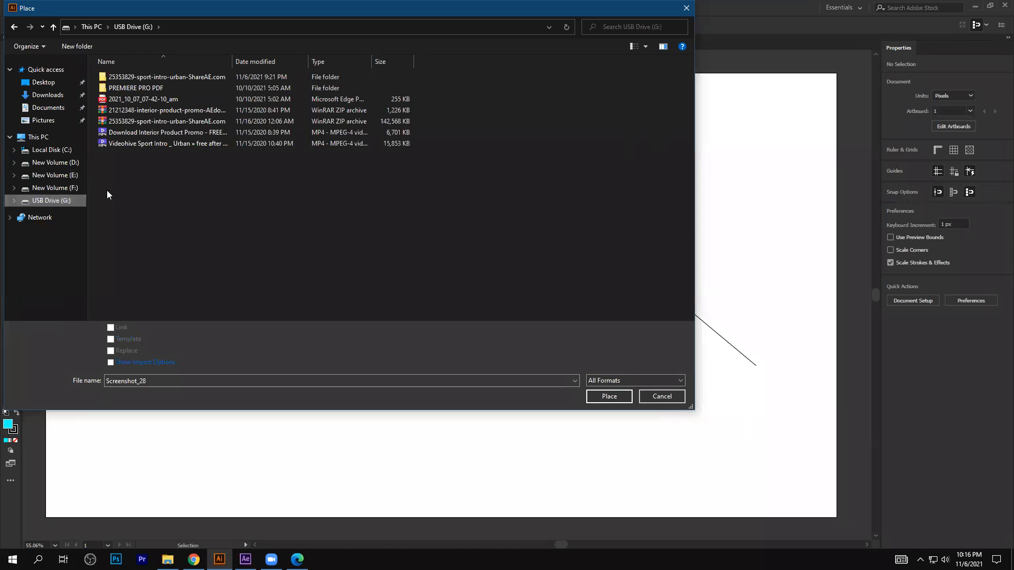
Place the 2021-03-29 logo image from the Desktop's SCREN SHOT folder beside the cyan circle, about 260 px square
{"action": "left_click", "coordinate": [43, 82]}
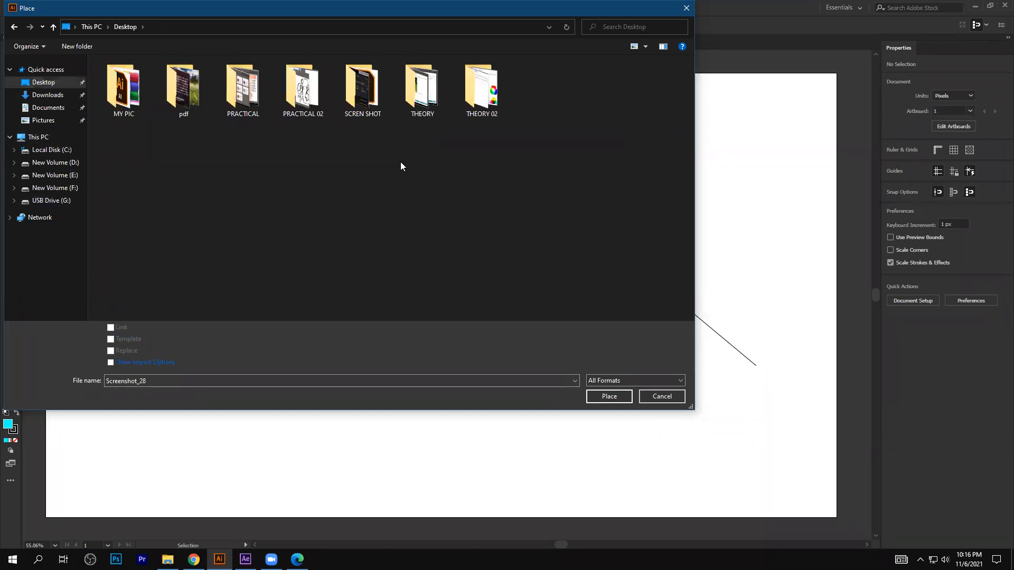
{"action": "double_click", "coordinate": [356, 93]}
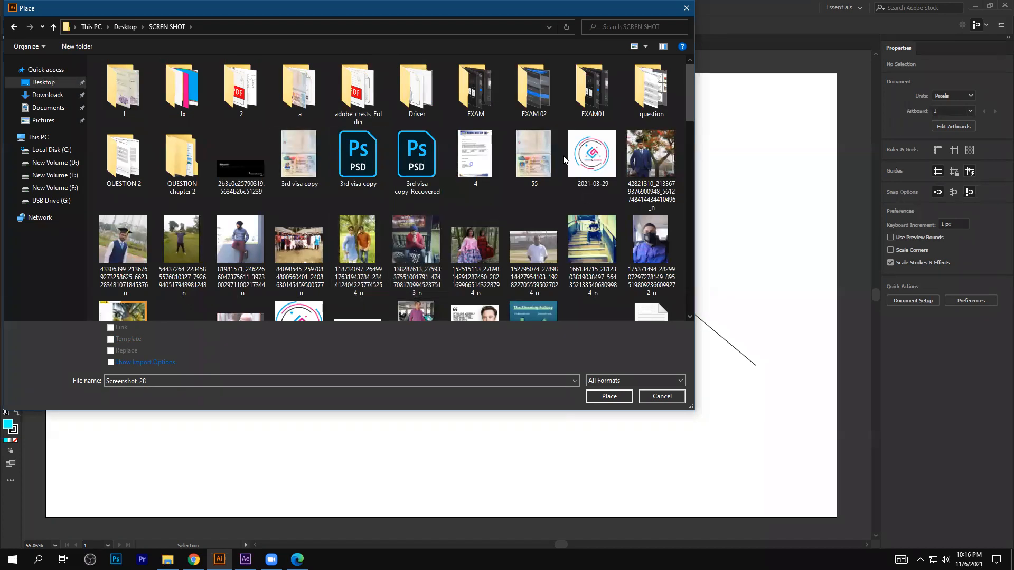
{"action": "left_click", "coordinate": [490, 154]}
{"action": "left_click", "coordinate": [597, 158]}
{"action": "left_click", "coordinate": [609, 397]}
{"action": "left_click_drag", "start_coordinate": [263, 240], "coordinate": [396, 349]}
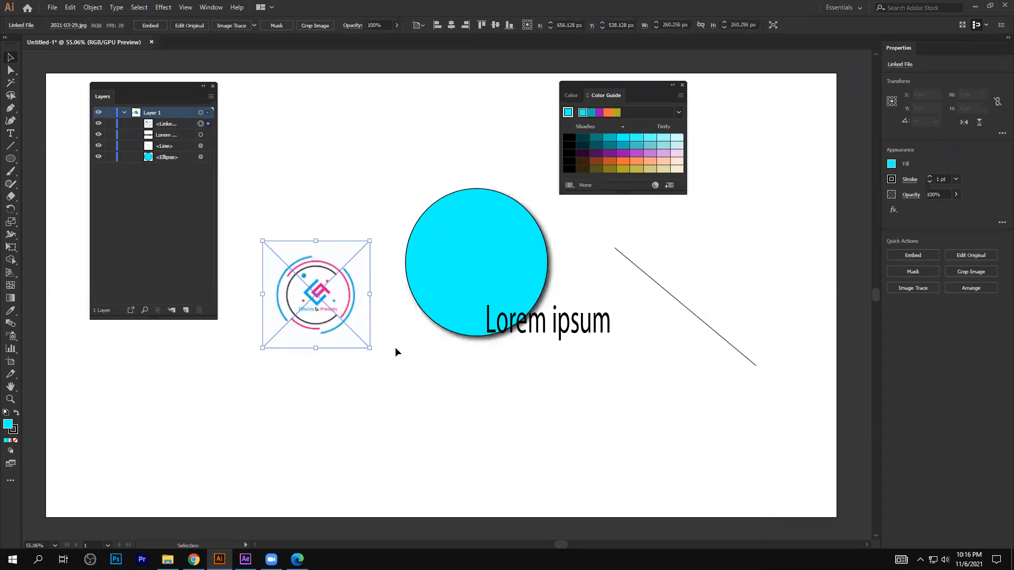
Move the placed logo image up the artboard to about X 678 px, Y 330 px
{"action": "left_click", "coordinate": [328, 96]}
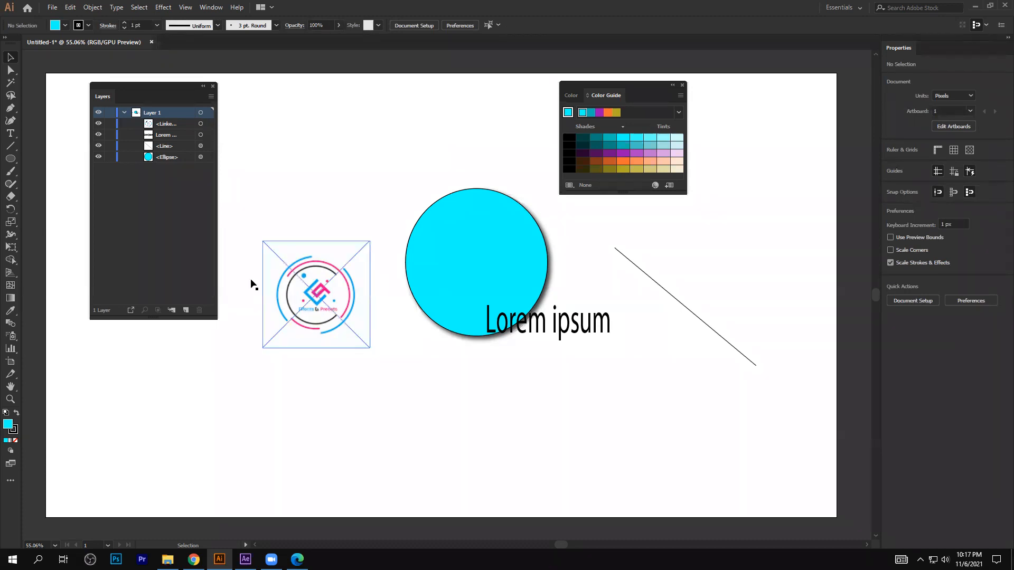
{"action": "left_click", "coordinate": [307, 294]}
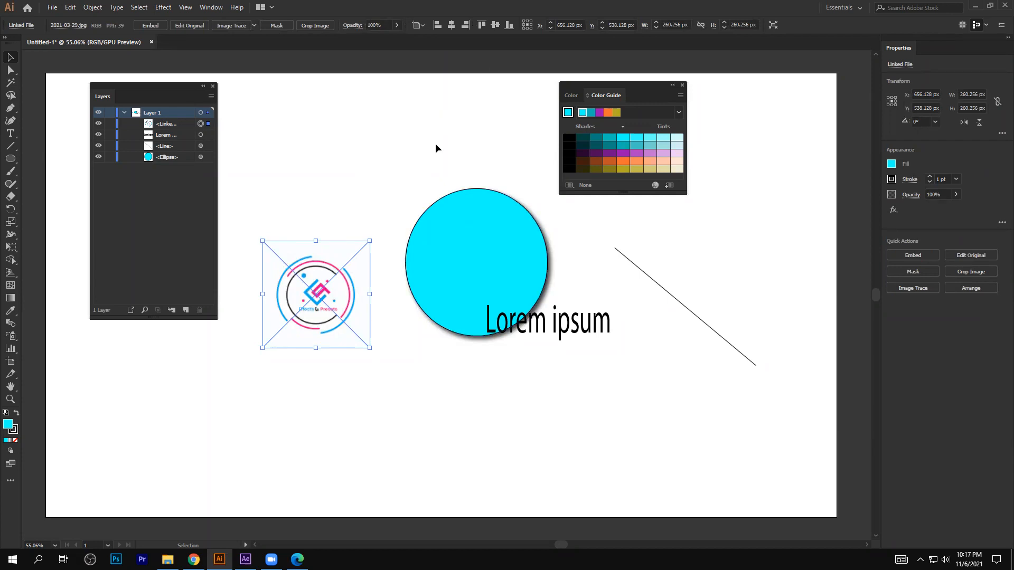
{"action": "left_click_drag", "start_coordinate": [357, 281], "coordinate": [369, 171]}
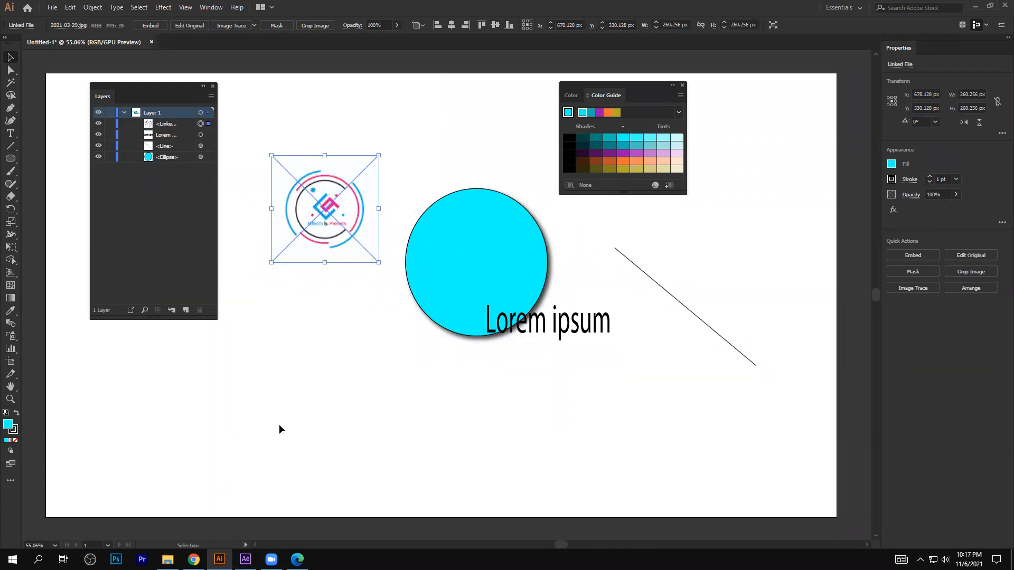
Switch to After Effects and import the 2021-03-29 logo image from the Desktop's SCREN SHOT folder as footage
{"action": "mouse_move", "coordinate": [245, 559]}
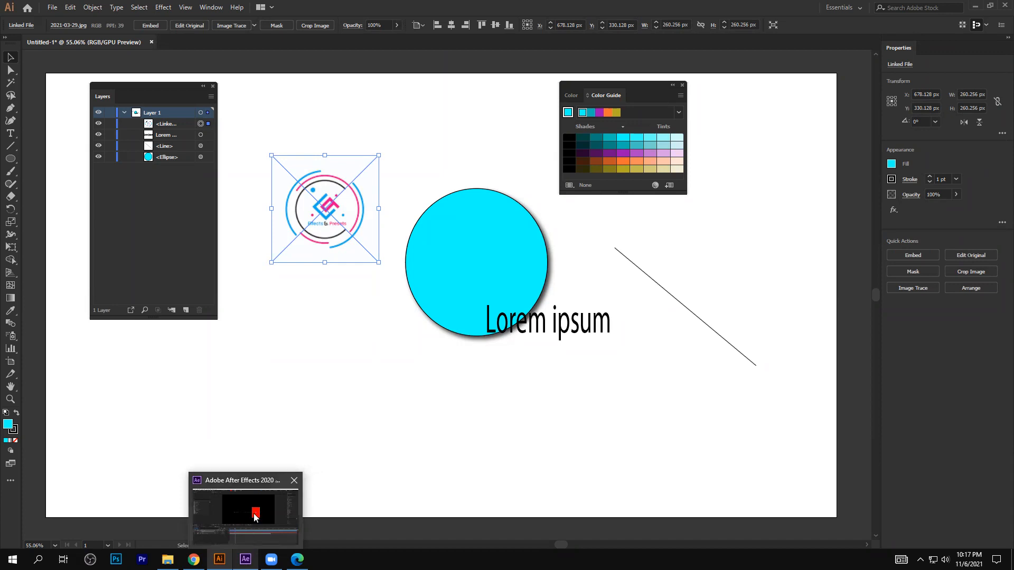
{"action": "left_click", "coordinate": [236, 507]}
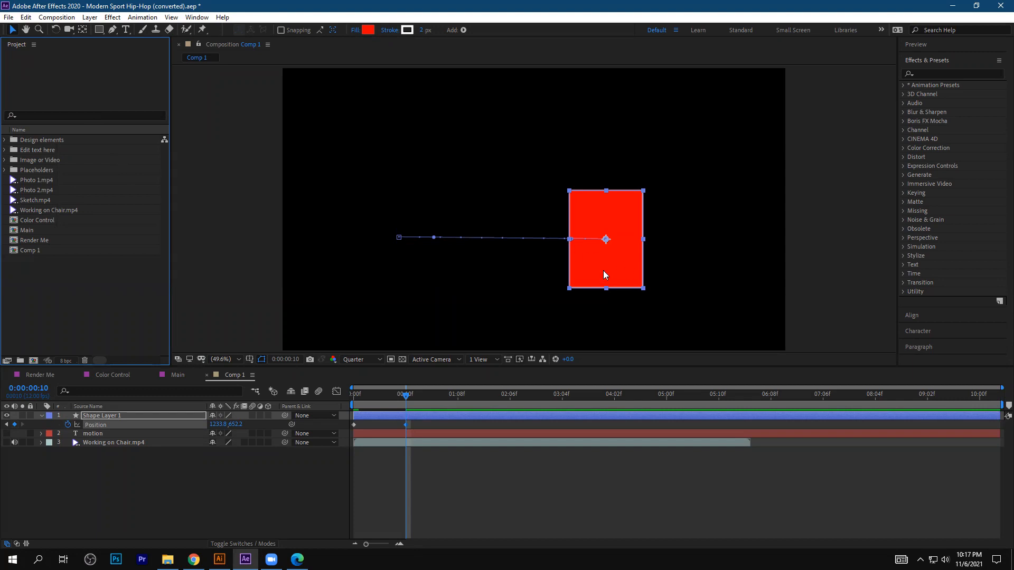
{"action": "key", "text": "ctrl+i"}
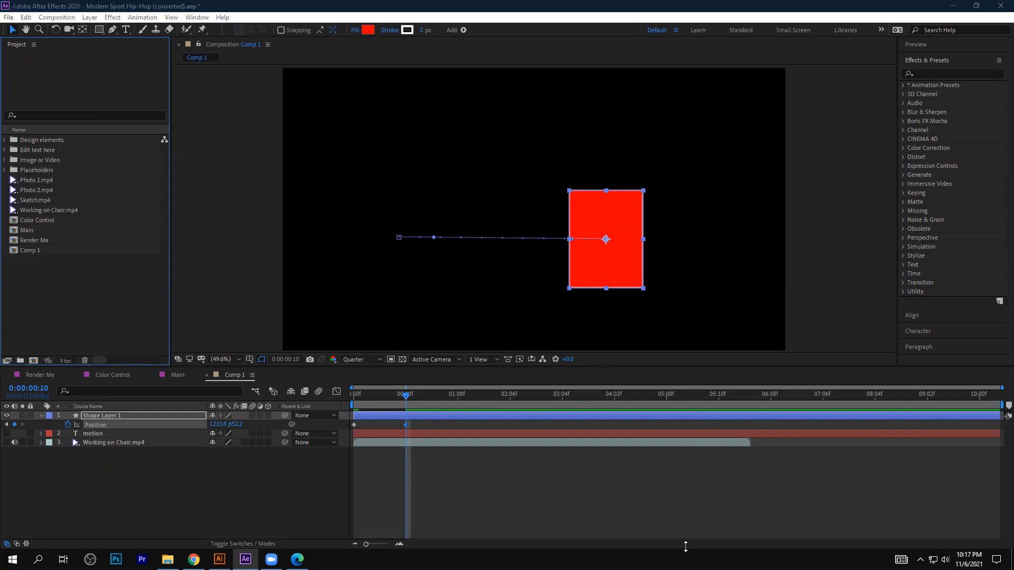
{"action": "left_click", "coordinate": [103, 257]}
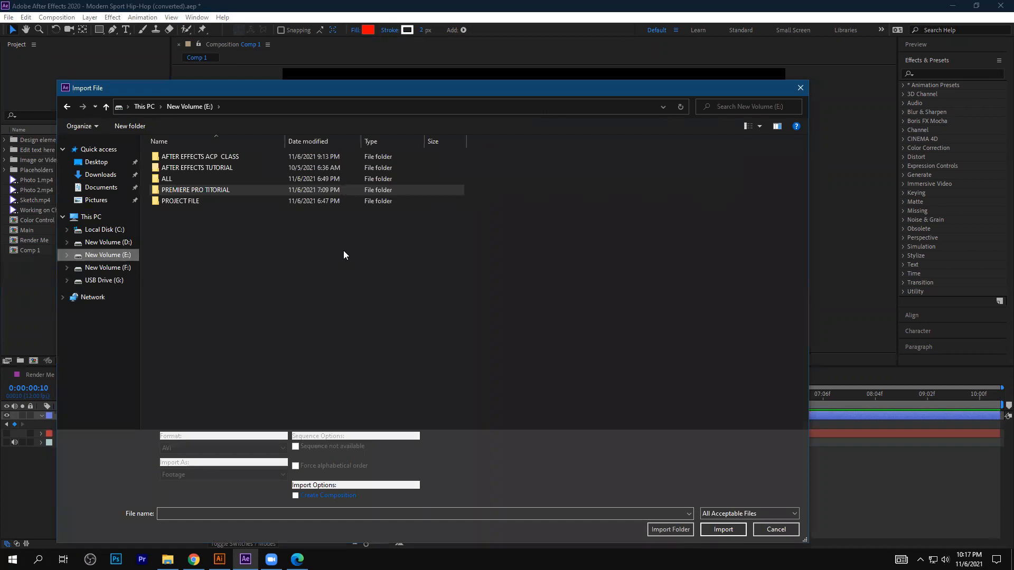
{"action": "left_click", "coordinate": [96, 162]}
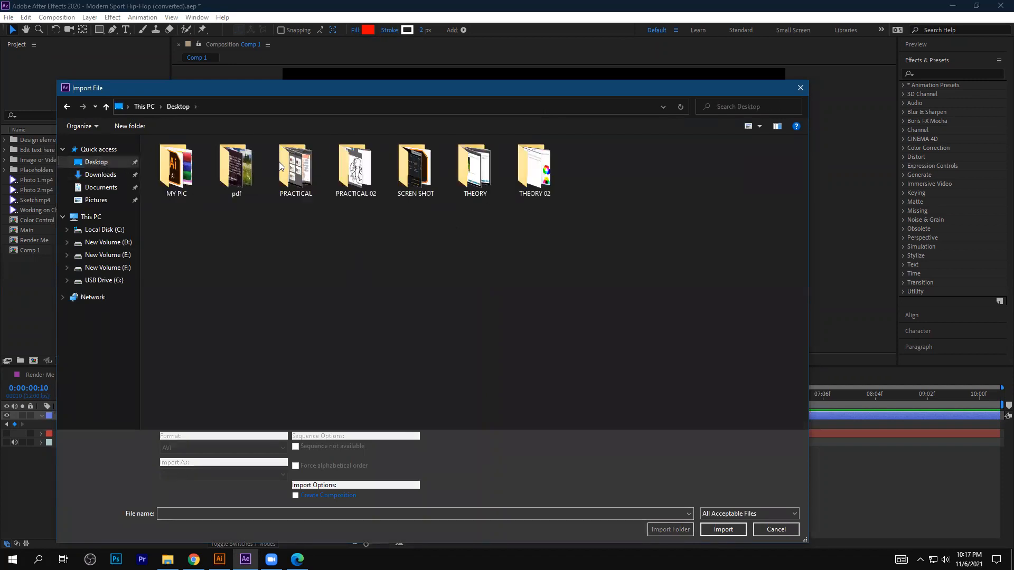
{"action": "double_click", "coordinate": [417, 174]}
{"action": "left_click", "coordinate": [594, 262]}
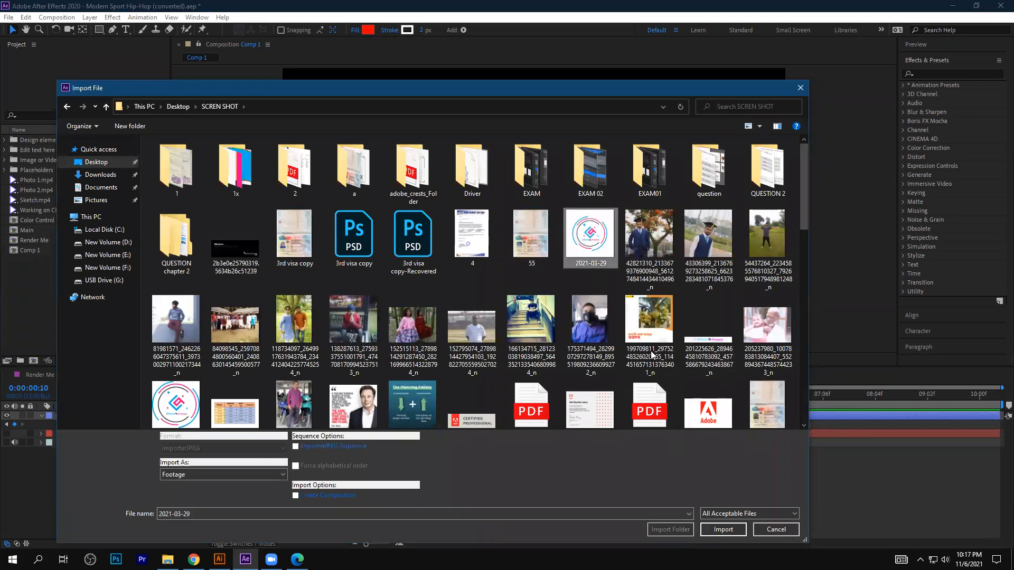
{"action": "left_click", "coordinate": [723, 530]}
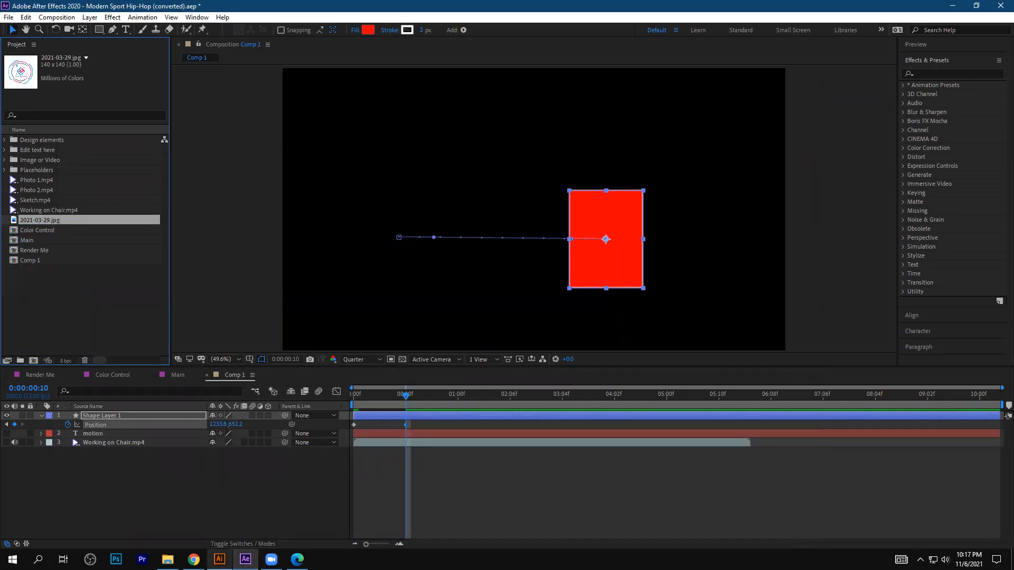
Switch to Illustrator and move the placed logo image off the artboard, above its upper edge
{"action": "left_click", "coordinate": [219, 559]}
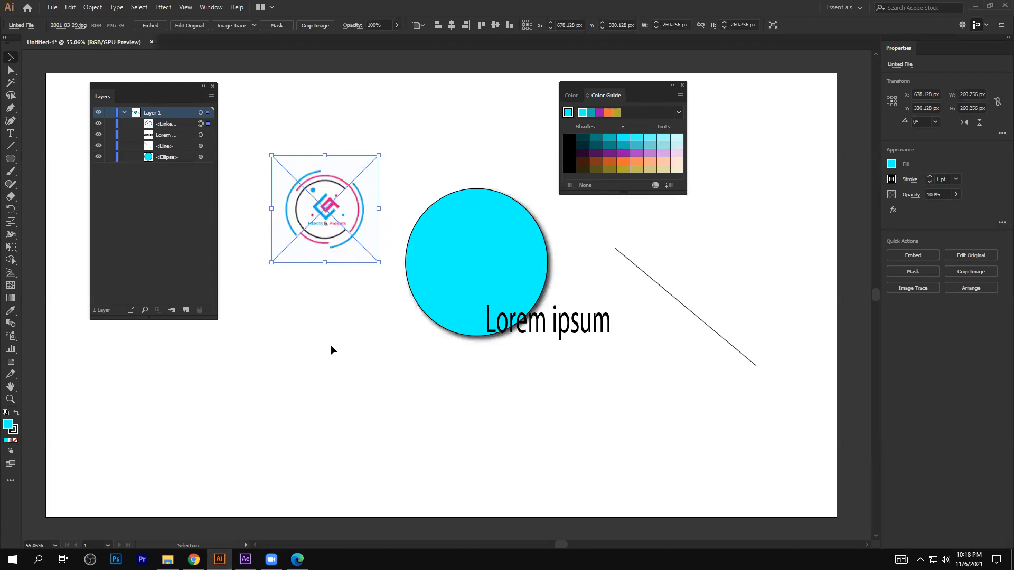
{"action": "left_click_drag", "start_coordinate": [333, 207], "coordinate": [322, 4]}
{"action": "left_click_drag", "start_coordinate": [321, 170], "coordinate": [328, 75]}
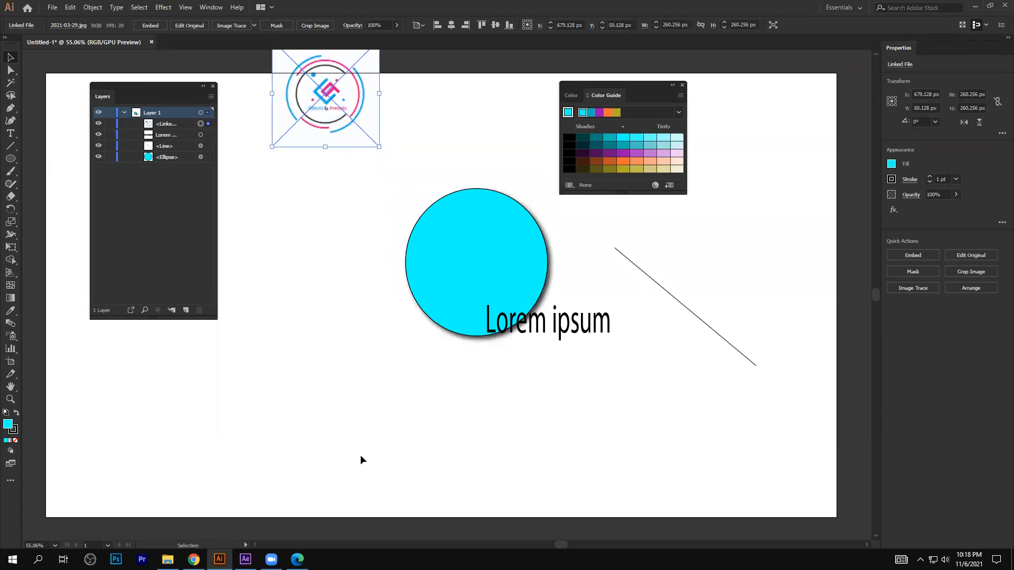
{"action": "key", "text": "z"}
{"action": "left_click_drag", "start_coordinate": [369, 192], "coordinate": [371, 264]}
{"action": "key", "text": "space"}
{"action": "left_click", "coordinate": [10, 57]}
{"action": "left_click_drag", "start_coordinate": [346, 158], "coordinate": [459, 103]}
{"action": "left_click", "coordinate": [373, 270]}
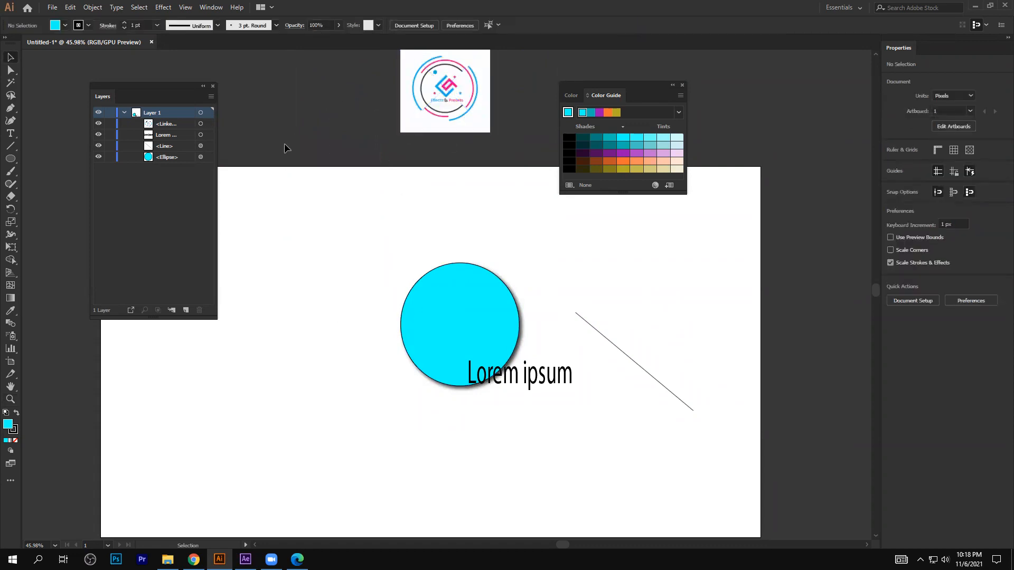
Draw a cyan rectangle about 109 by 118 px outside the artboard, beside the logo image, and reactivate the Selection tool
{"action": "key", "text": "m"}
{"action": "mouse_move", "coordinate": [288, 185]}
{"action": "left_mouse_down"}
{"action": "mouse_move", "coordinate": [325, 226]}
{"action": "mouse_move", "coordinate": [308, 205]}
{"action": "mouse_move", "coordinate": [307, 126]}
{"action": "left_mouse_up"}
{"action": "left_click", "coordinate": [10, 58]}
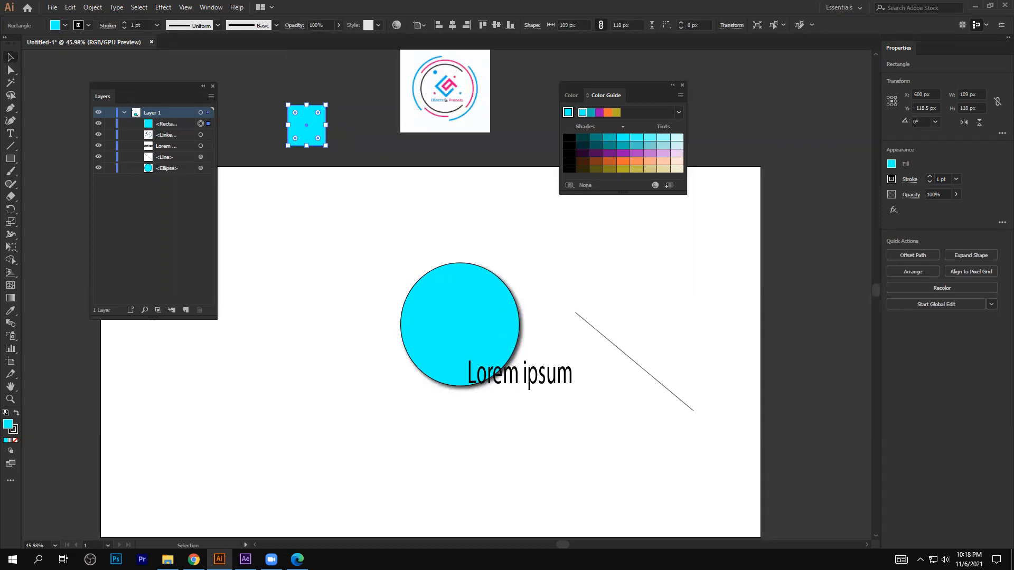
Compare Illustrator's canvas with After Effects, examining Comp 1's layers and the area around the red rectangle
{"action": "left_click", "coordinate": [245, 559]}
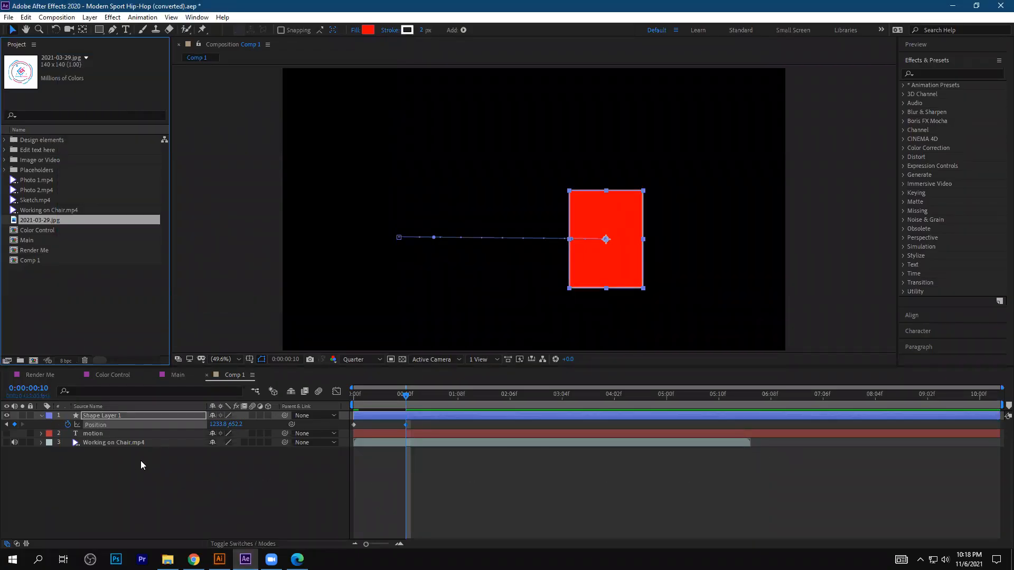
{"action": "left_click", "coordinate": [219, 559]}
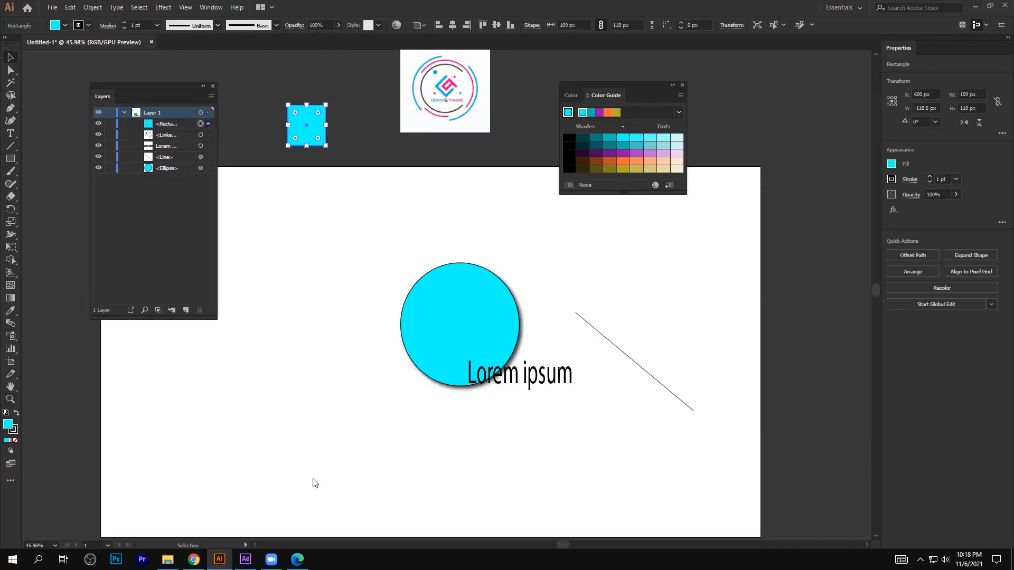
{"action": "left_click", "coordinate": [246, 559]}
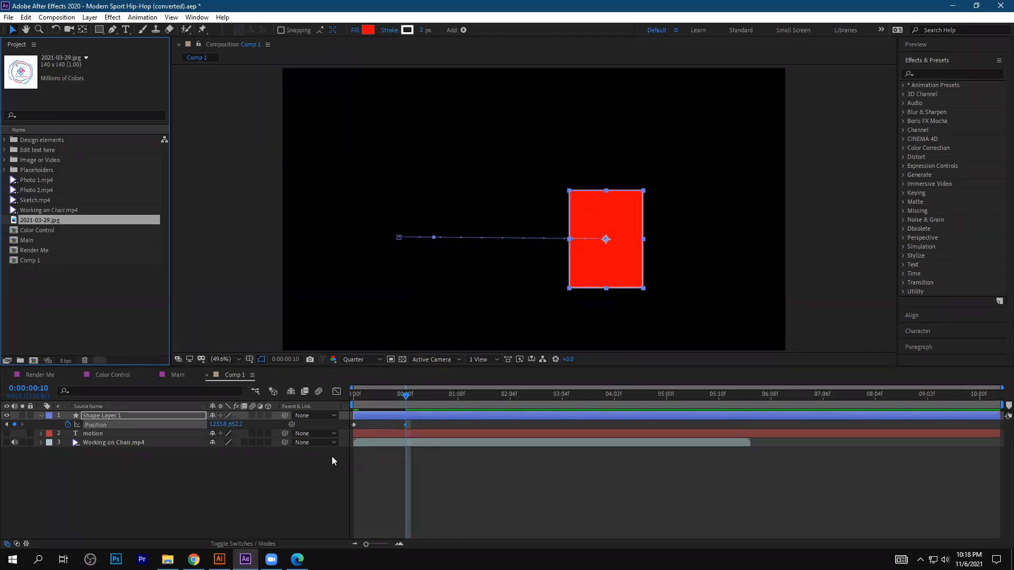
{"action": "left_click", "coordinate": [144, 464]}
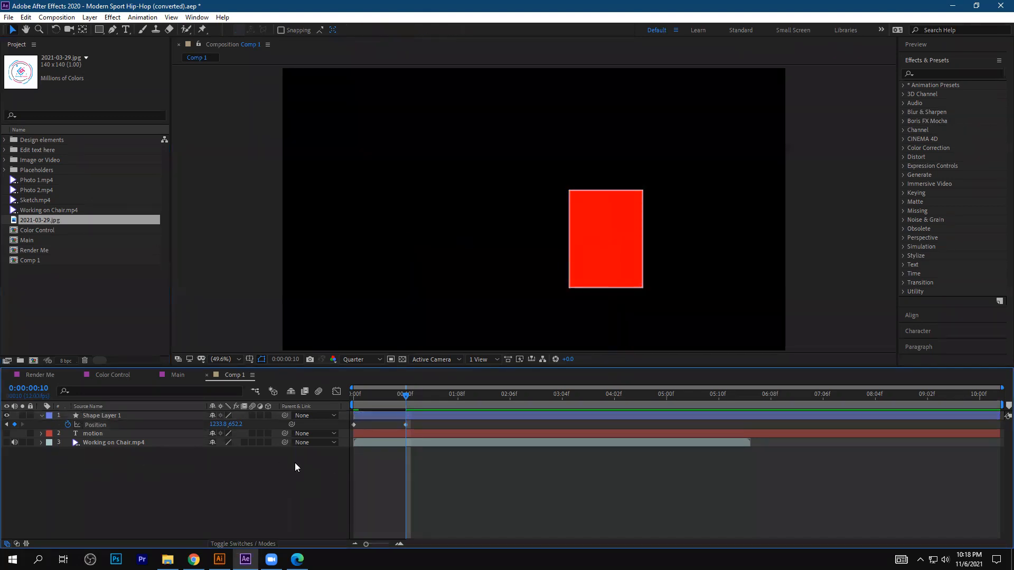
{"action": "left_click", "coordinate": [115, 443]}
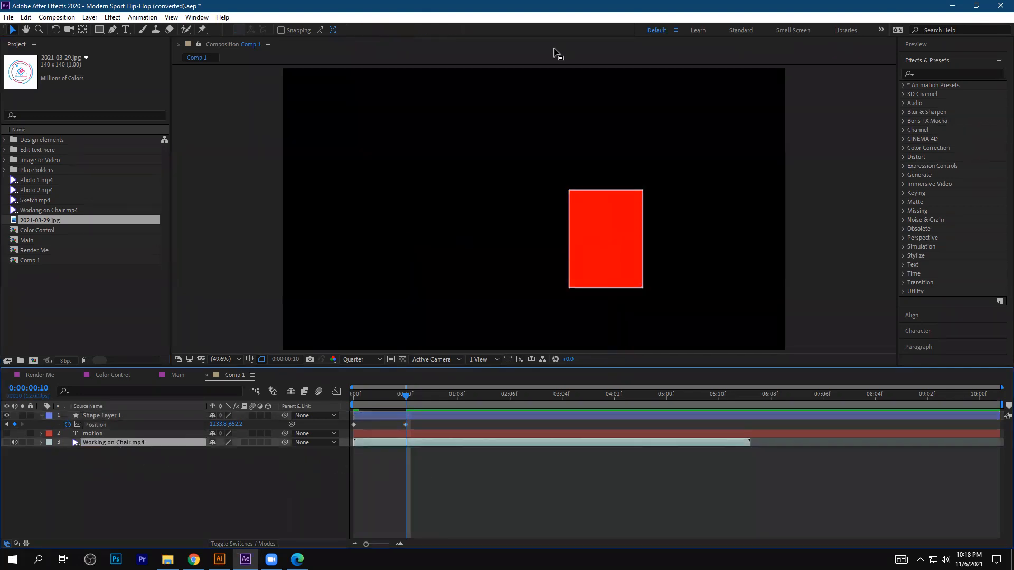
{"action": "left_click", "coordinate": [469, 167]}
{"action": "left_click", "coordinate": [119, 463]}
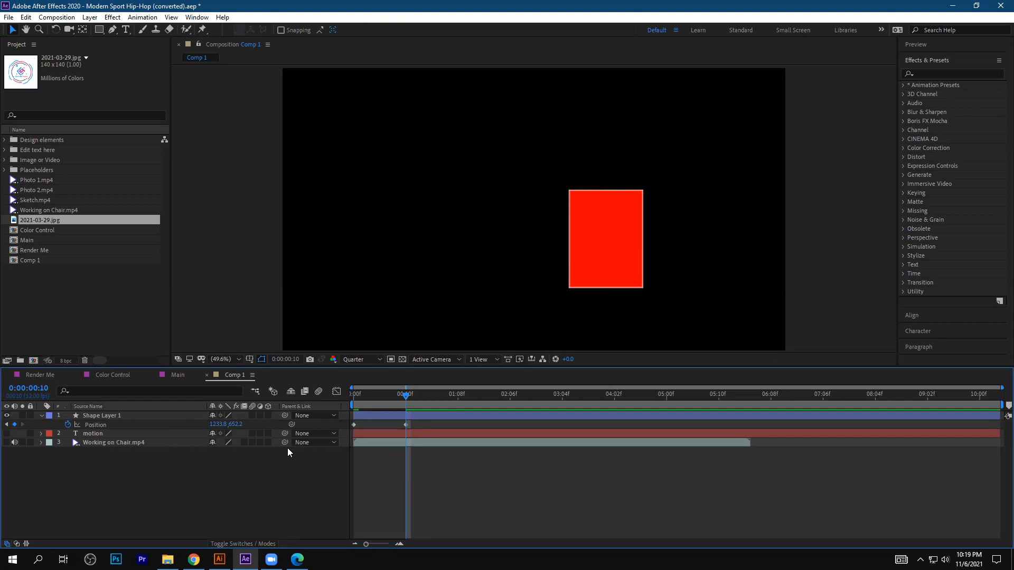
{"action": "left_click", "coordinate": [423, 187]}
Switch to Illustrator and move the cyan circle up and to the left, clear of the Lorem ipsum text
{"action": "left_click", "coordinate": [219, 560]}
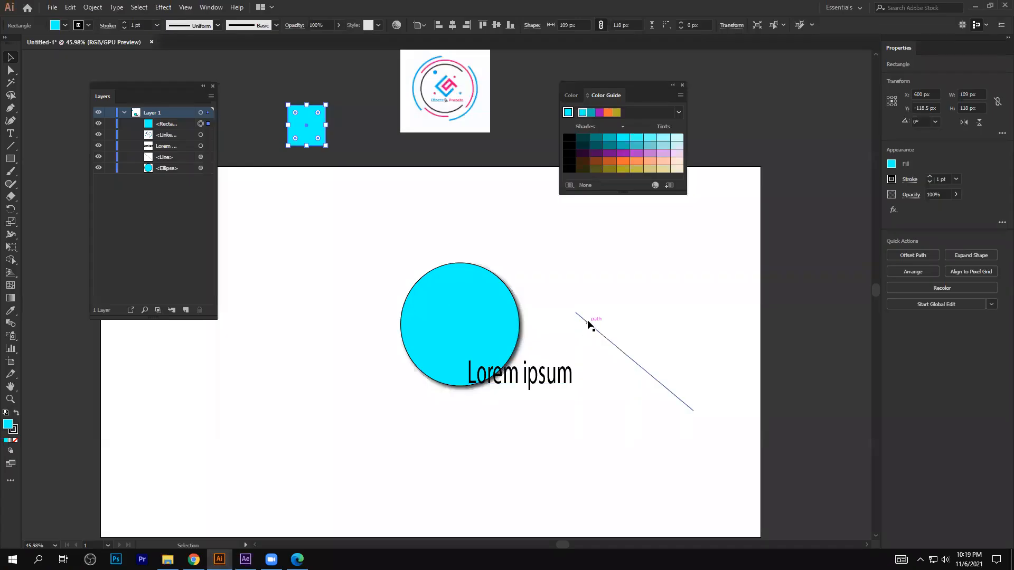
{"action": "scroll", "coordinate": [597, 307], "scroll_direction": "down", "scroll_amount": 1}
{"action": "scroll", "coordinate": [598, 312], "scroll_direction": "down", "scroll_amount": 1}
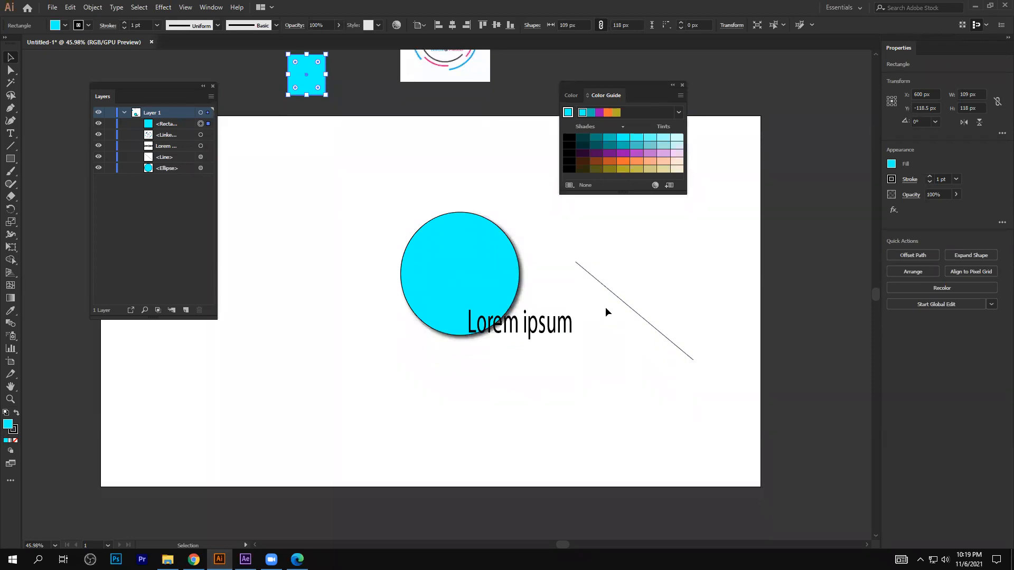
{"action": "left_click", "coordinate": [433, 259]}
{"action": "left_click_drag", "start_coordinate": [447, 259], "coordinate": [444, 240]}
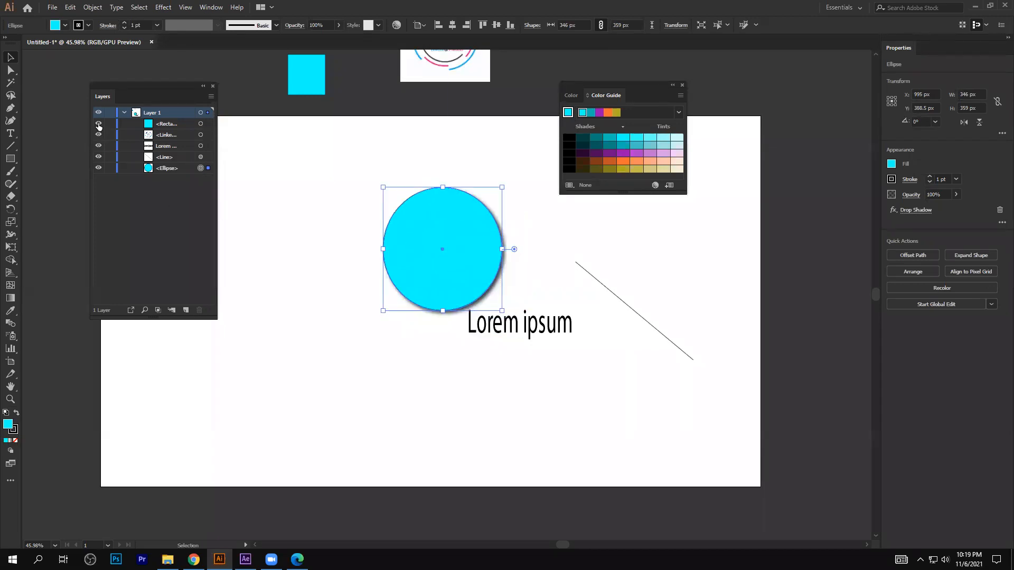
{"action": "left_click", "coordinate": [139, 210]}
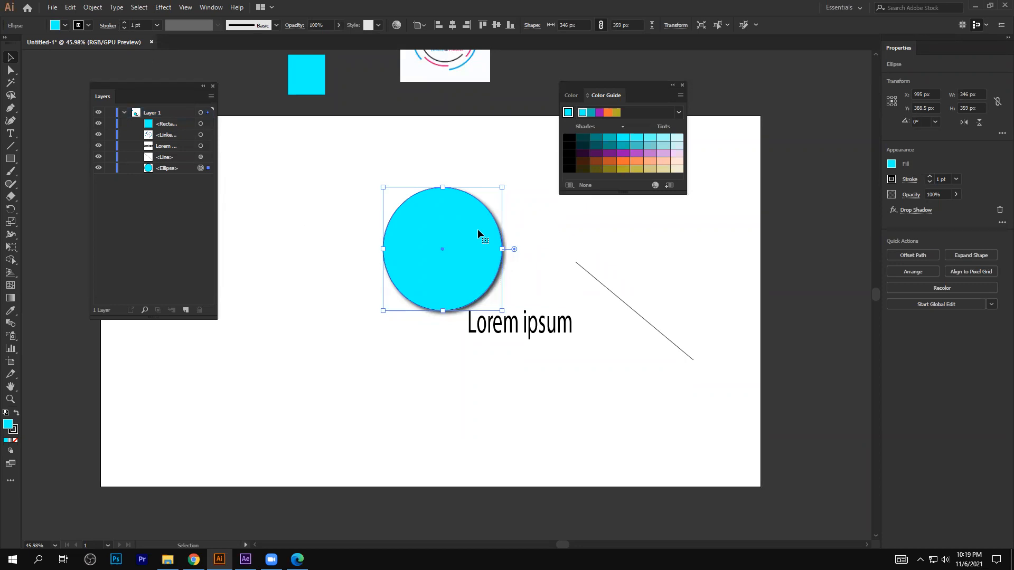
{"action": "left_click_drag", "start_coordinate": [469, 231], "coordinate": [413, 226]}
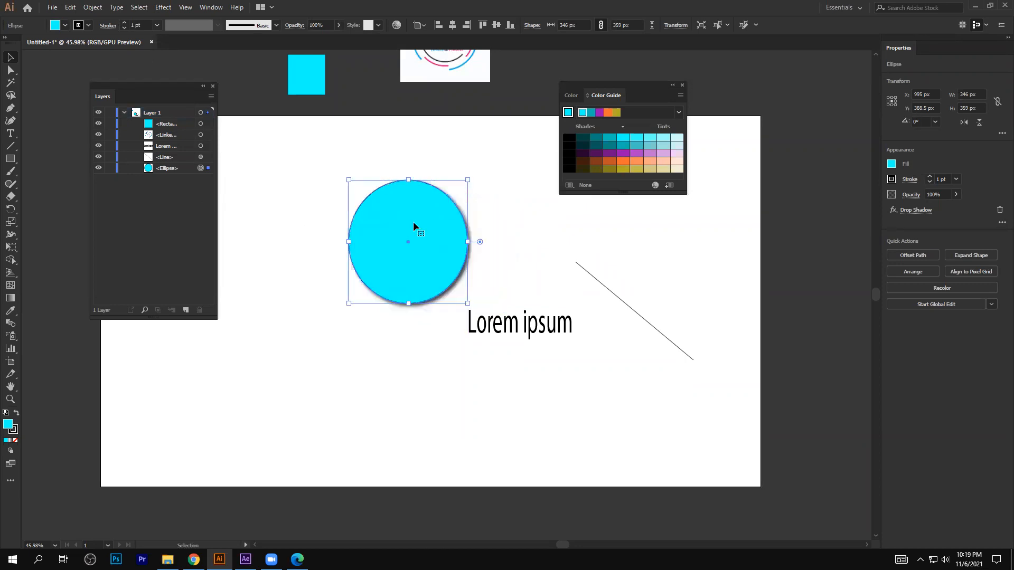
{"action": "left_click", "coordinate": [296, 226]}
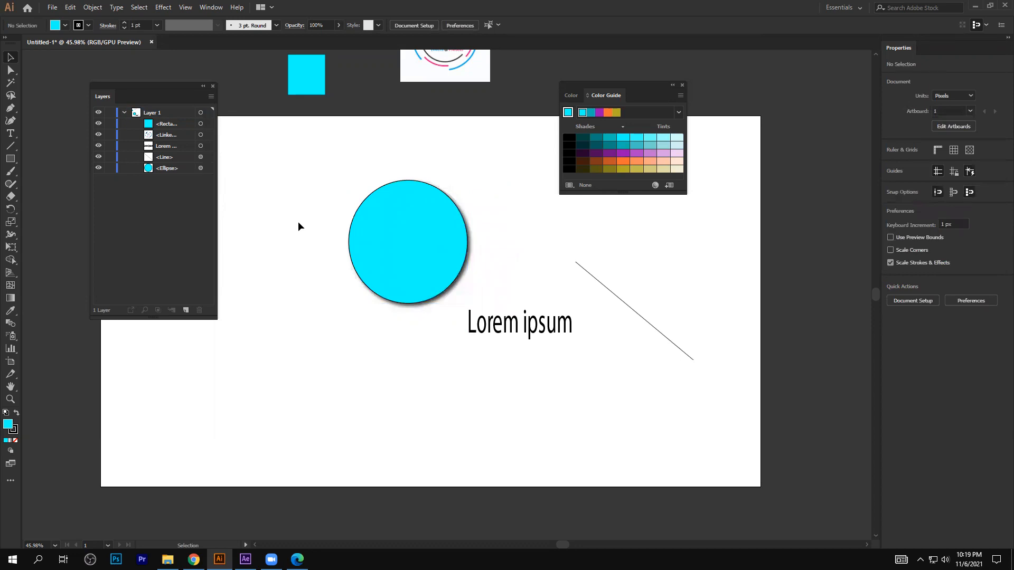
Draw a rectangle about 581 by 160 px across the cyan circle and fill it with the green swatch
{"action": "key", "text": "m"}
{"action": "left_click_drag", "start_coordinate": [313, 212], "coordinate": [512, 266]}
{"action": "left_click", "coordinate": [64, 25]}
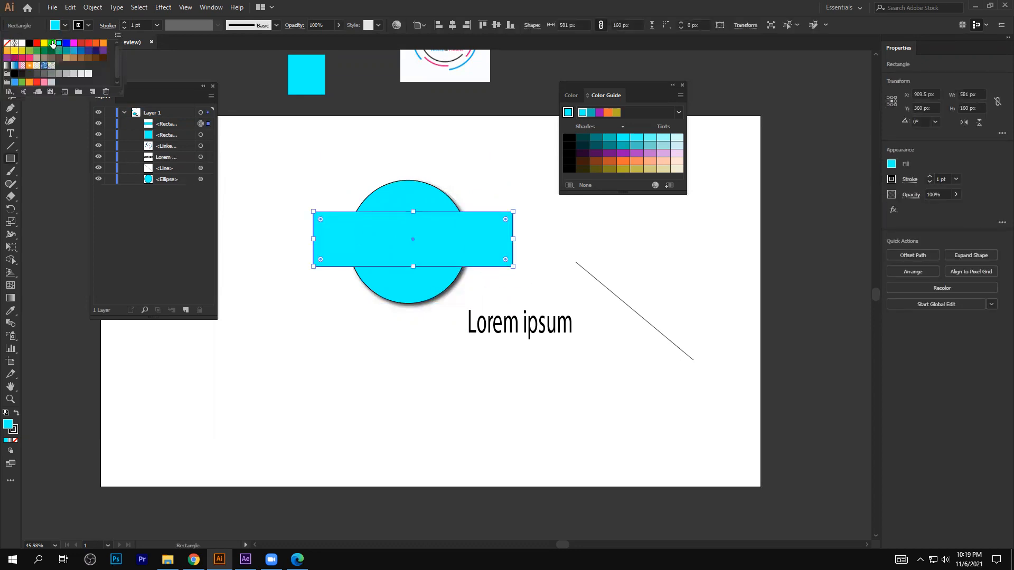
{"action": "left_click", "coordinate": [52, 43]}
{"action": "left_click", "coordinate": [262, 173]}
{"action": "left_click", "coordinate": [14, 58]}
Examine the Arrange stacking options for the green rectangle without applying any, and clear the selection
{"action": "right_click", "coordinate": [422, 238]}
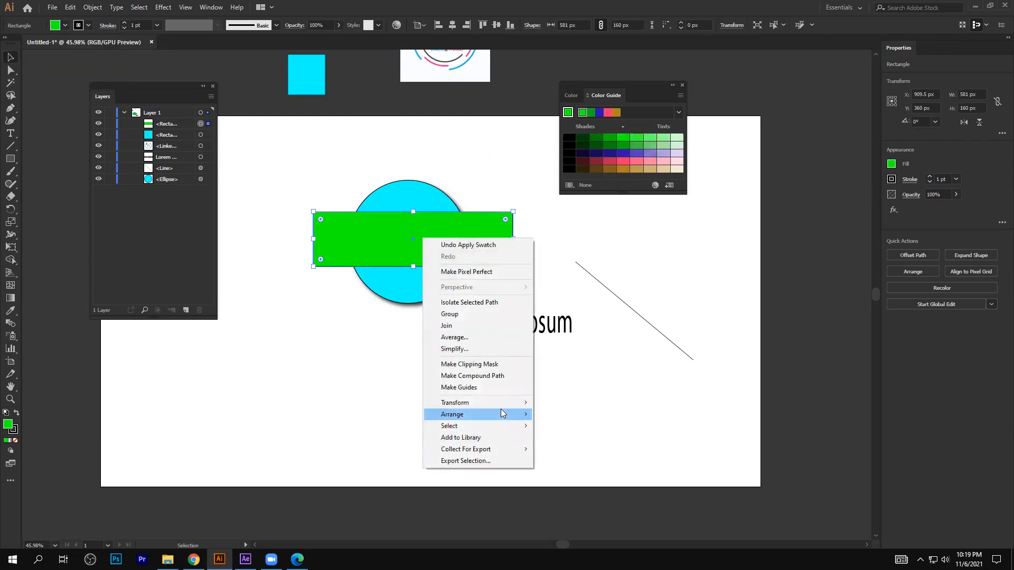
{"action": "mouse_move", "coordinate": [511, 411]}
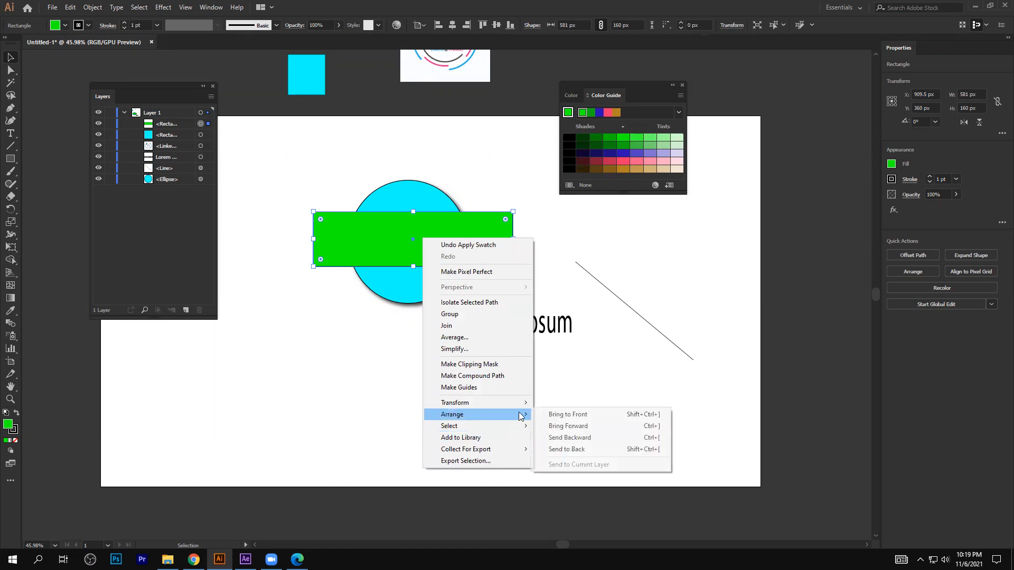
{"action": "left_click", "coordinate": [622, 350]}
{"action": "left_click", "coordinate": [421, 242]}
{"action": "left_click", "coordinate": [421, 294]}
{"action": "left_click", "coordinate": [399, 374]}
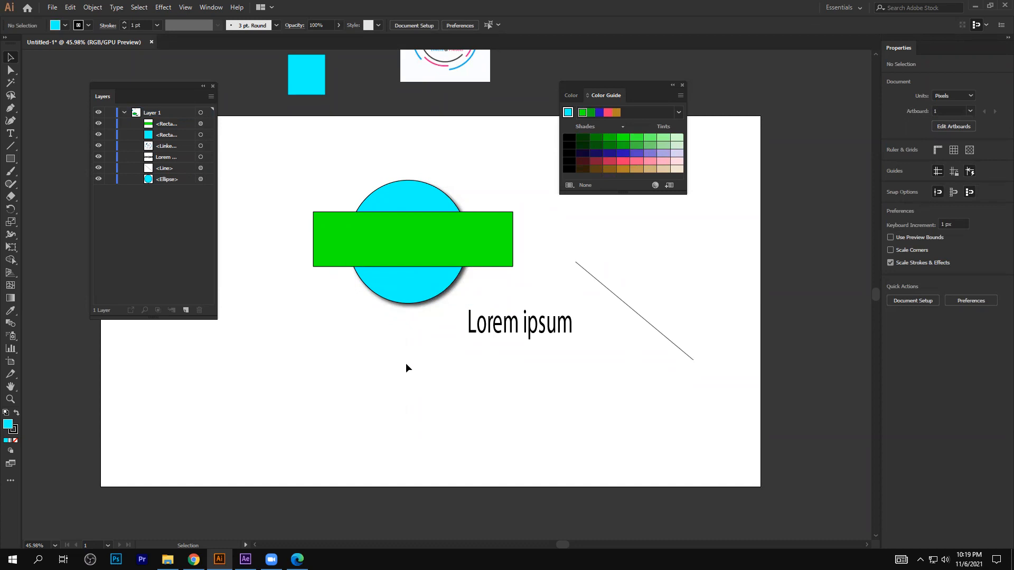
Reorder the layer objects so the green rectangle sits beneath the small cyan rectangle, then clear the selection
{"action": "left_click_drag", "start_coordinate": [166, 123], "coordinate": [168, 138]}
{"action": "left_click", "coordinate": [319, 252]}
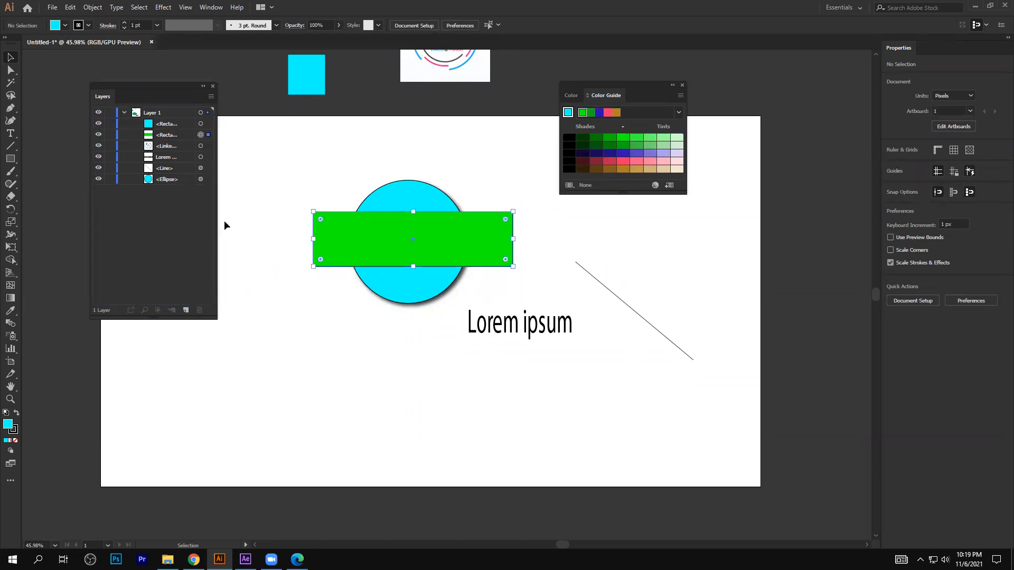
{"action": "left_click", "coordinate": [254, 208]}
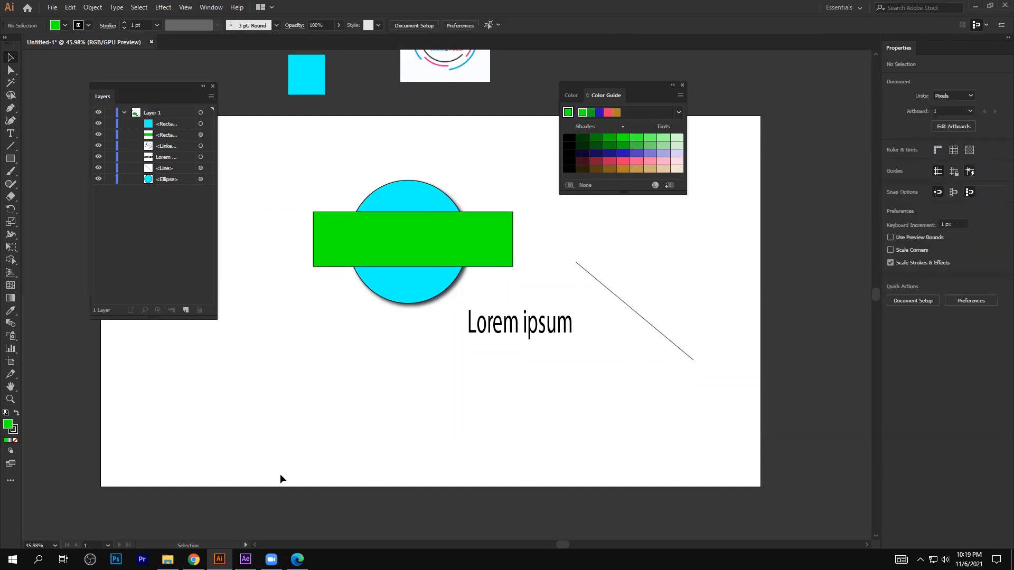
Switch to After Effects, collapse Shape Layer 1's properties and select the red rectangle in the composition
{"action": "left_click", "coordinate": [246, 559]}
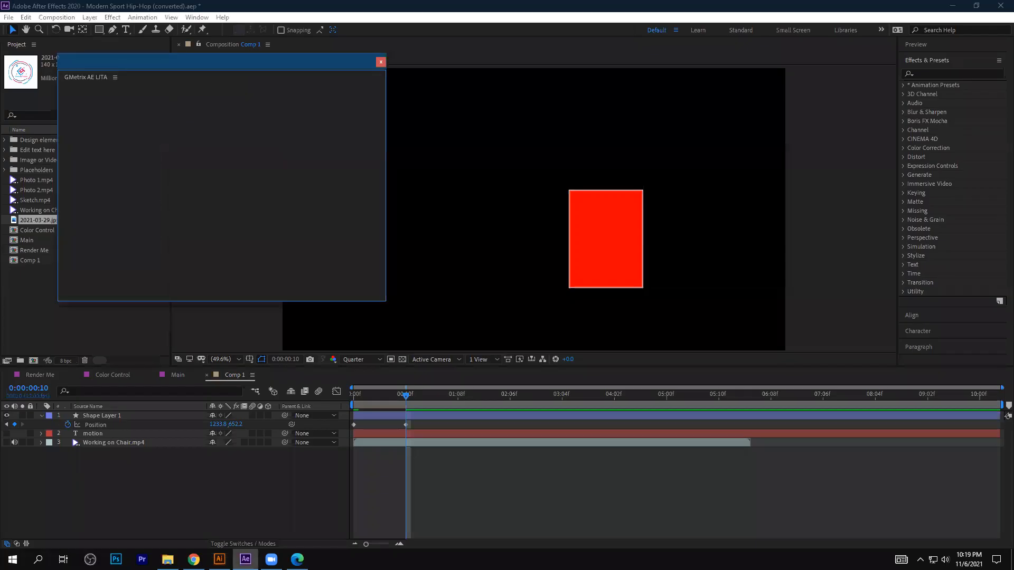
{"action": "left_click", "coordinate": [208, 467]}
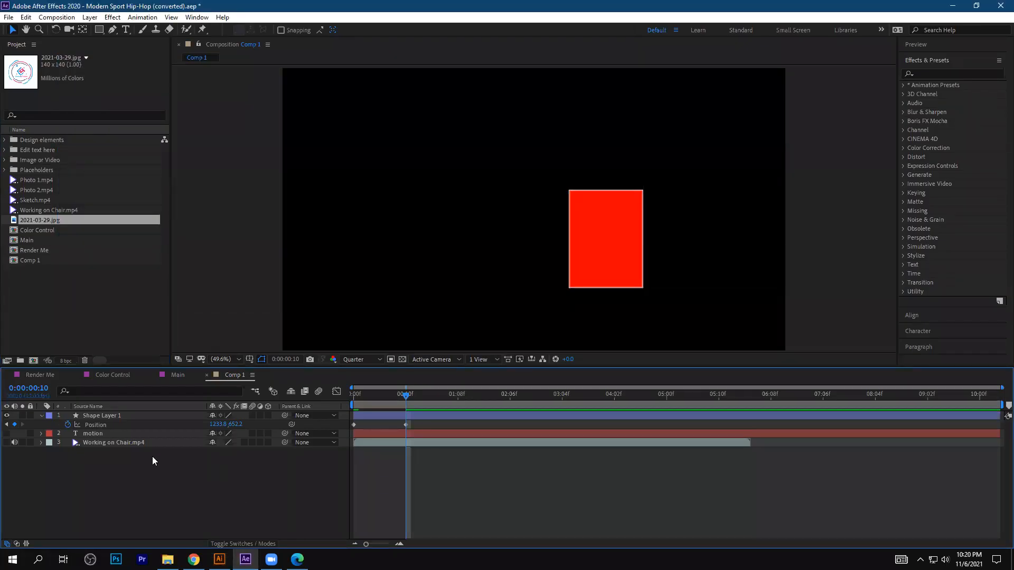
{"action": "left_click", "coordinate": [42, 415]}
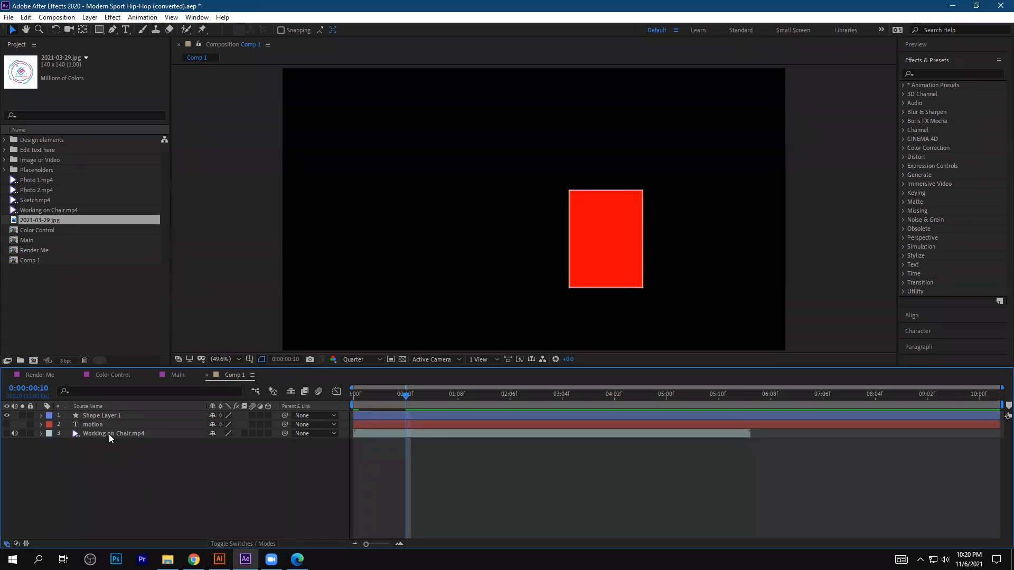
{"action": "left_click", "coordinate": [592, 237]}
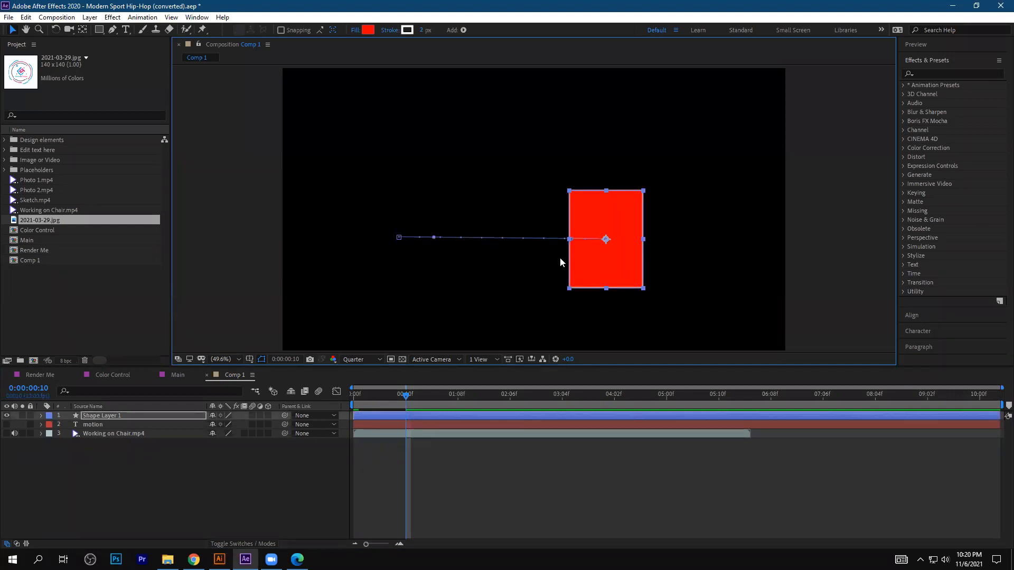
Turn on visibility for the motion text layer and the Working on Chair.mp4 layer in Comp 1
{"action": "left_click", "coordinate": [95, 423]}
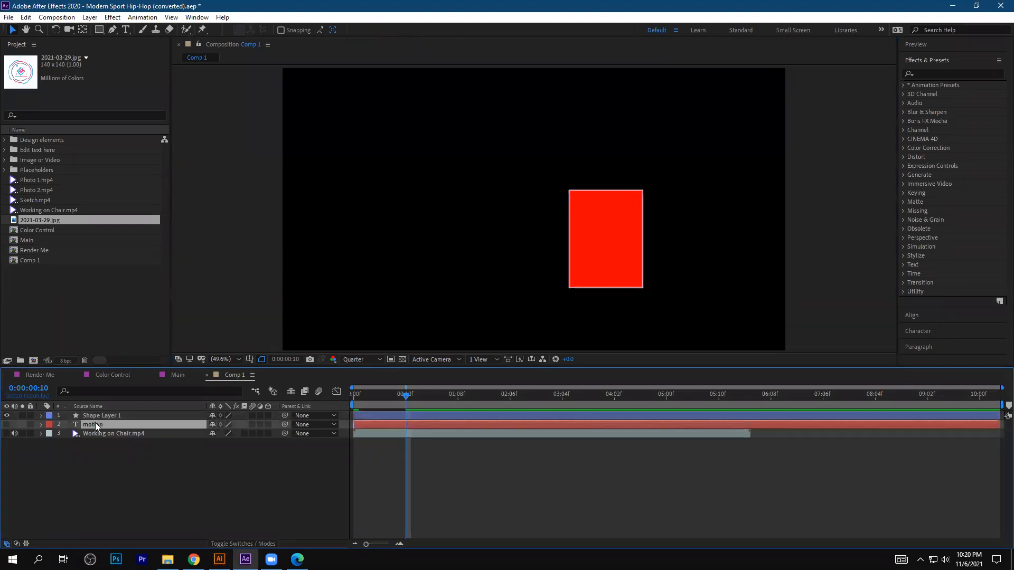
{"action": "left_click", "coordinate": [7, 425]}
{"action": "left_click", "coordinate": [99, 448]}
{"action": "left_click", "coordinate": [95, 424]}
{"action": "left_click", "coordinate": [11, 442]}
{"action": "left_click", "coordinate": [7, 434]}
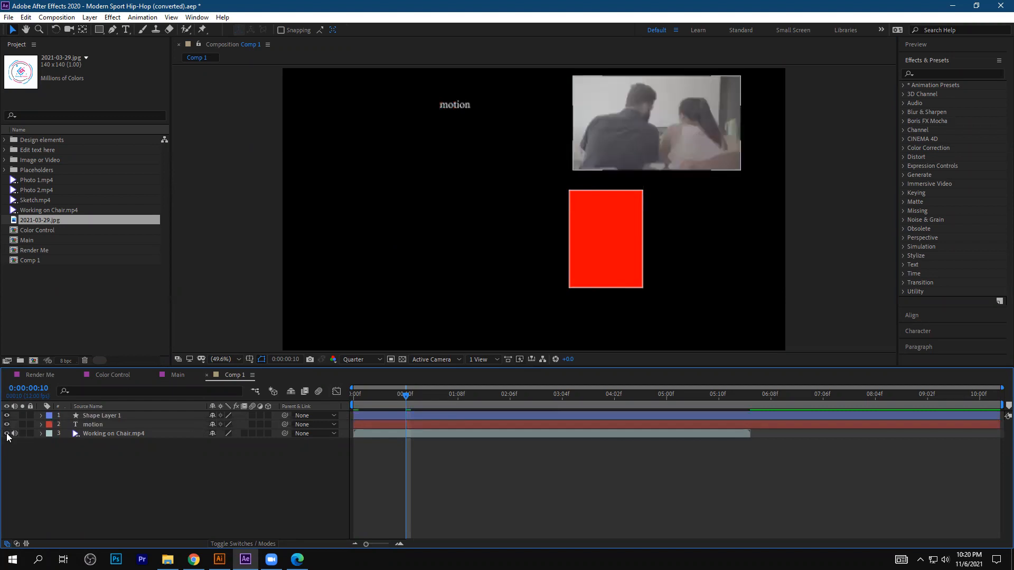
Move the red rectangle slightly left and enlarge the Working on Chair.mp4 video, repositioning it to cover the whole composition frame
{"action": "left_click_drag", "start_coordinate": [602, 231], "coordinate": [562, 232]}
{"action": "left_click", "coordinate": [665, 131]}
{"action": "left_click_drag", "start_coordinate": [742, 171], "coordinate": [997, 386]}
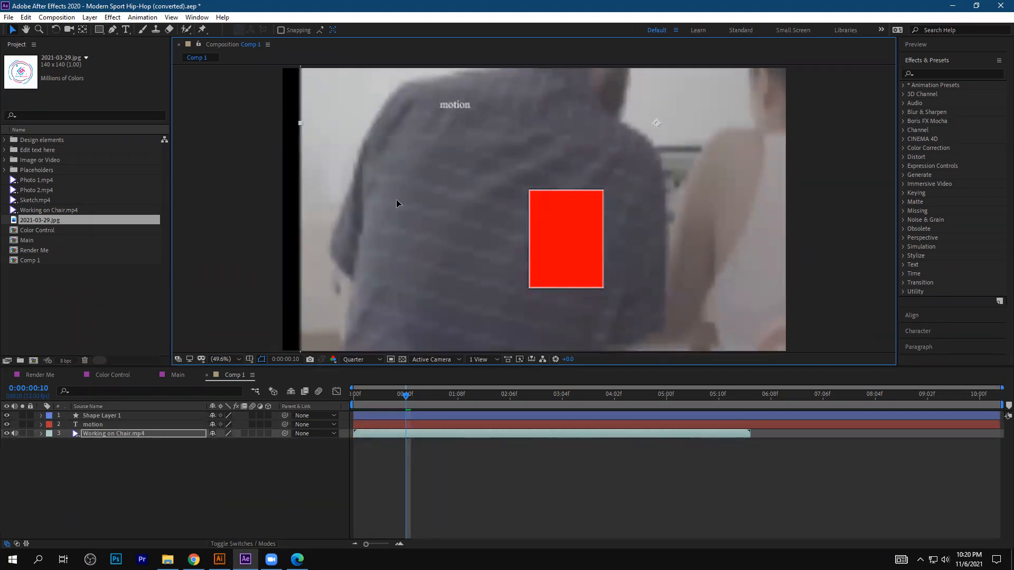
{"action": "left_click_drag", "start_coordinate": [398, 204], "coordinate": [344, 201]}
Move the Working on Chair.mp4 layer above Shape Layer 1 in the layer stack and clear the selection
{"action": "left_click", "coordinate": [108, 433]}
{"action": "left_click_drag", "start_coordinate": [110, 433], "coordinate": [110, 417]}
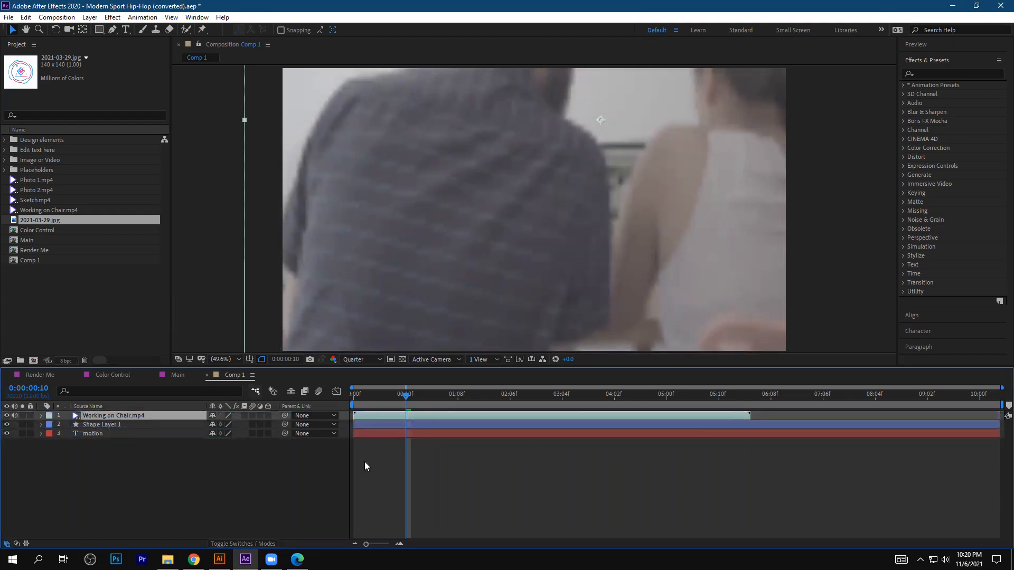
{"action": "left_click", "coordinate": [79, 464]}
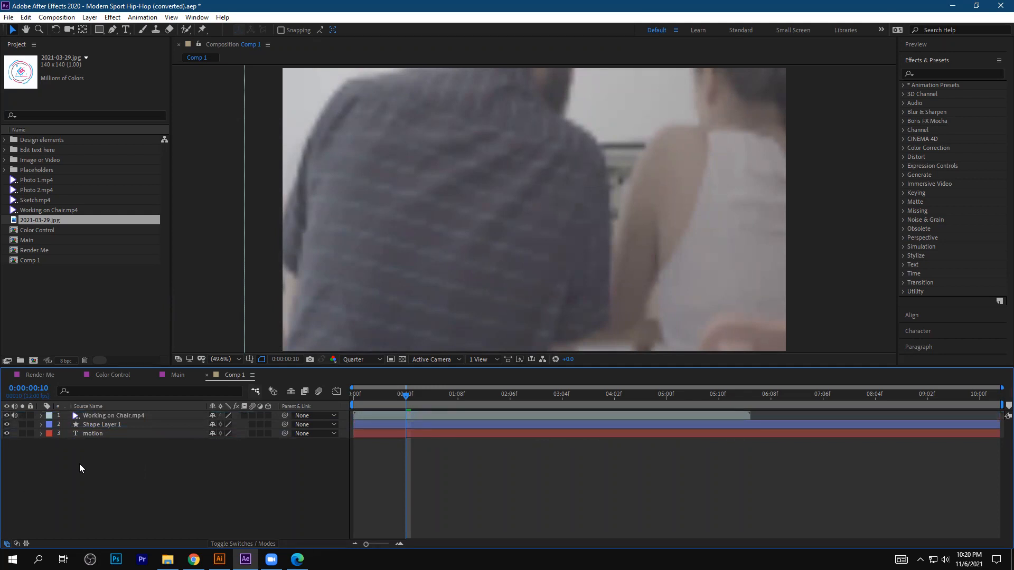
Switch to Illustrator and examine how the green rectangle overlaps the cyan circle by selecting both, then clear the selection
{"action": "left_click", "coordinate": [220, 559]}
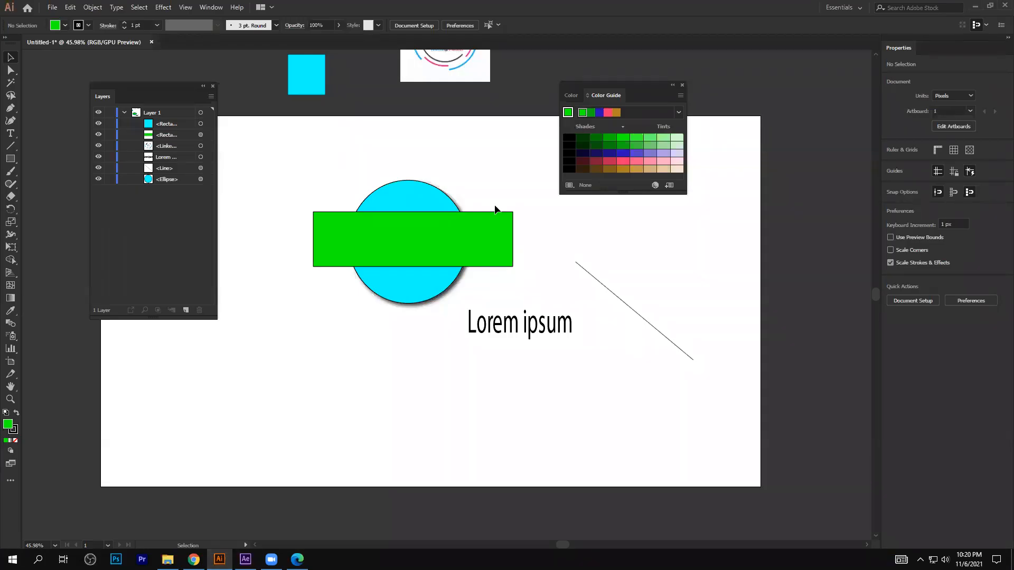
{"action": "left_click", "coordinate": [496, 257]}
{"action": "left_click", "coordinate": [277, 461]}
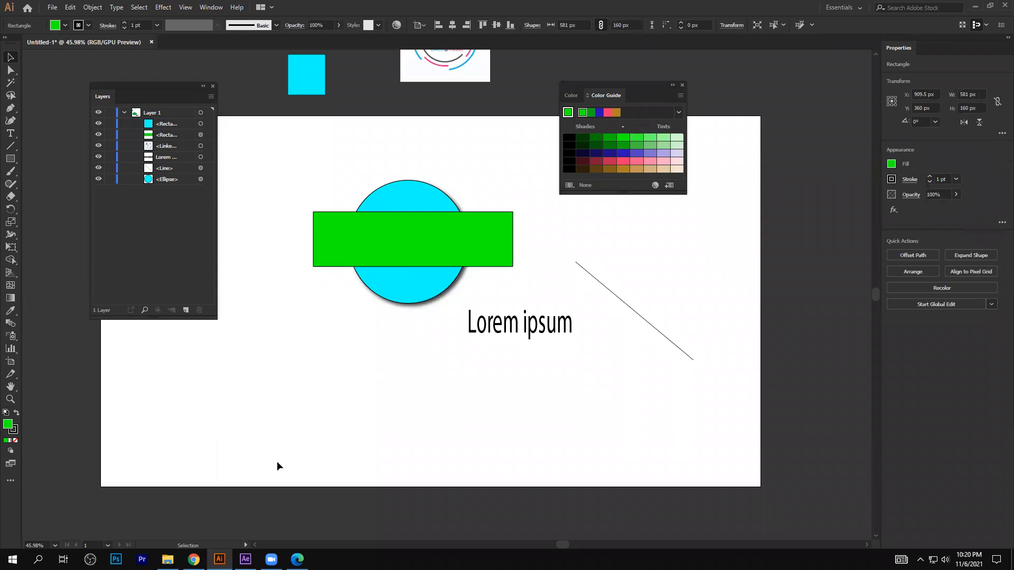
{"action": "left_click_drag", "start_coordinate": [303, 179], "coordinate": [476, 298]}
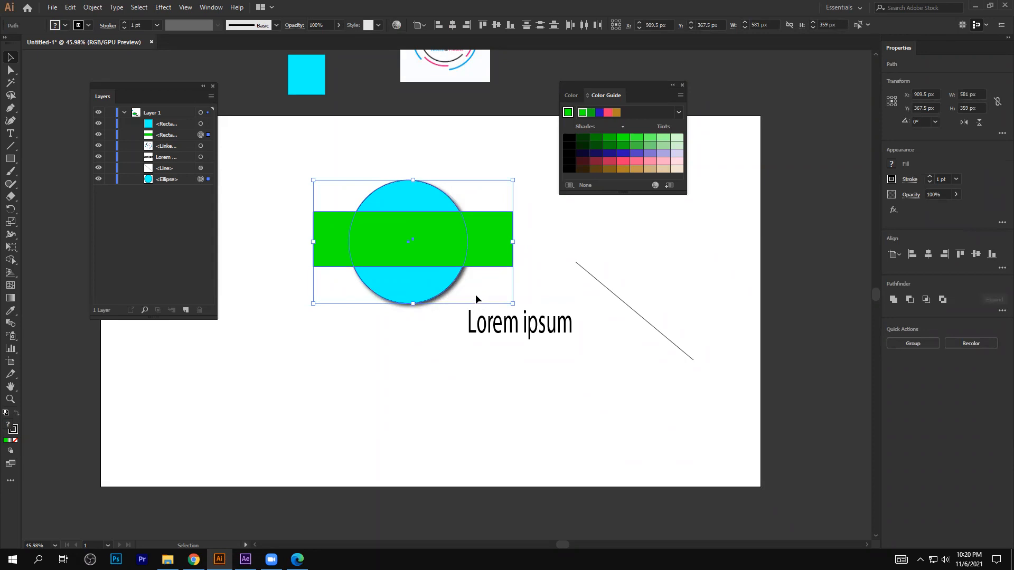
{"action": "left_click", "coordinate": [536, 263]}
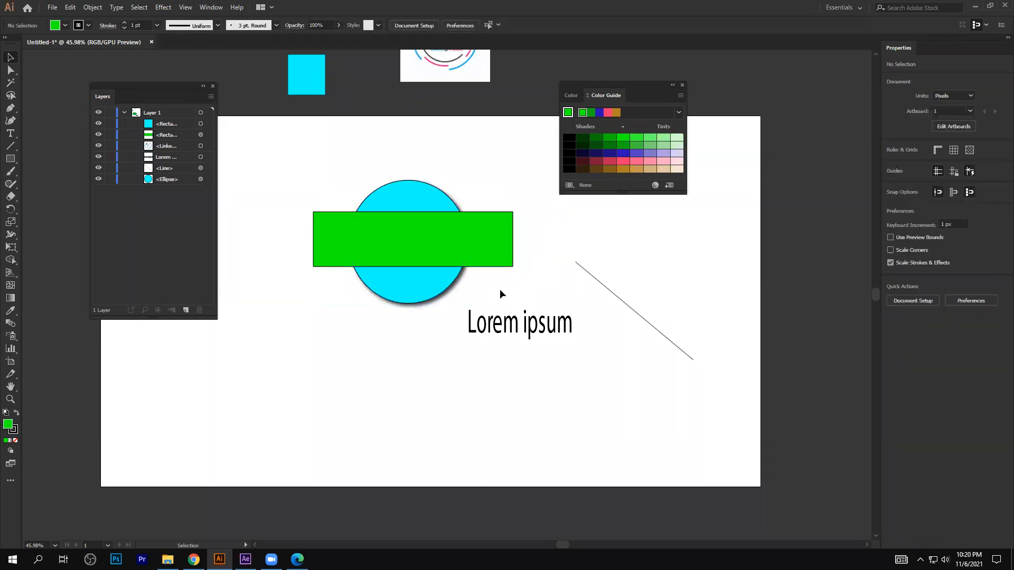
Switch to After Effects, place the Working on Chair.mp4 layer between Shape Layer 1 and the motion layer, and select it
{"action": "left_click", "coordinate": [246, 559]}
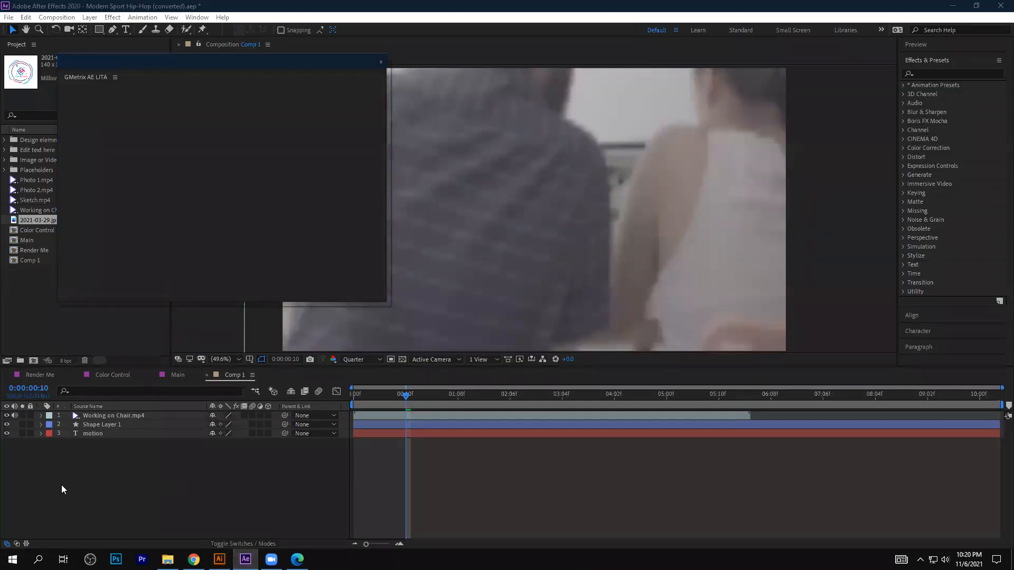
{"action": "left_click", "coordinate": [122, 460]}
{"action": "left_click_drag", "start_coordinate": [134, 415], "coordinate": [137, 426]}
{"action": "left_click", "coordinate": [111, 444]}
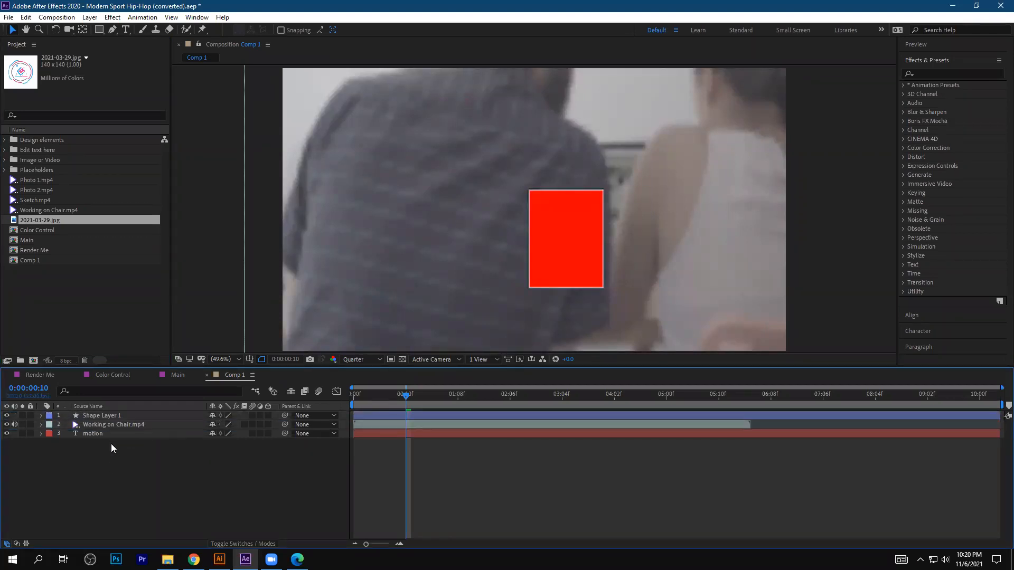
{"action": "left_click", "coordinate": [111, 424]}
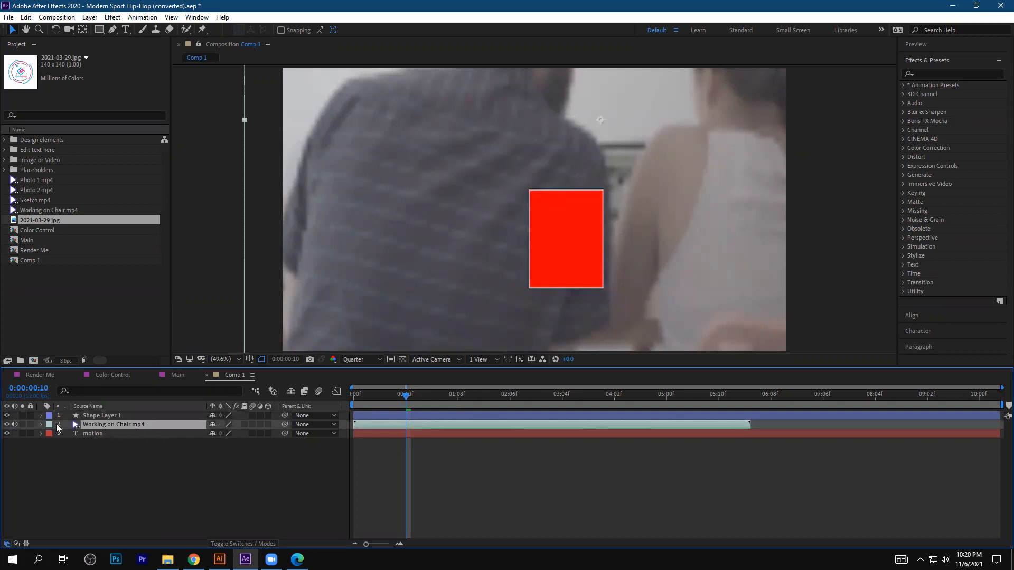
Switch to Illustrator, move the green rectangle below the cyan circle to about X 721.5, Y 661 px, and select the circle
{"action": "left_click", "coordinate": [219, 559]}
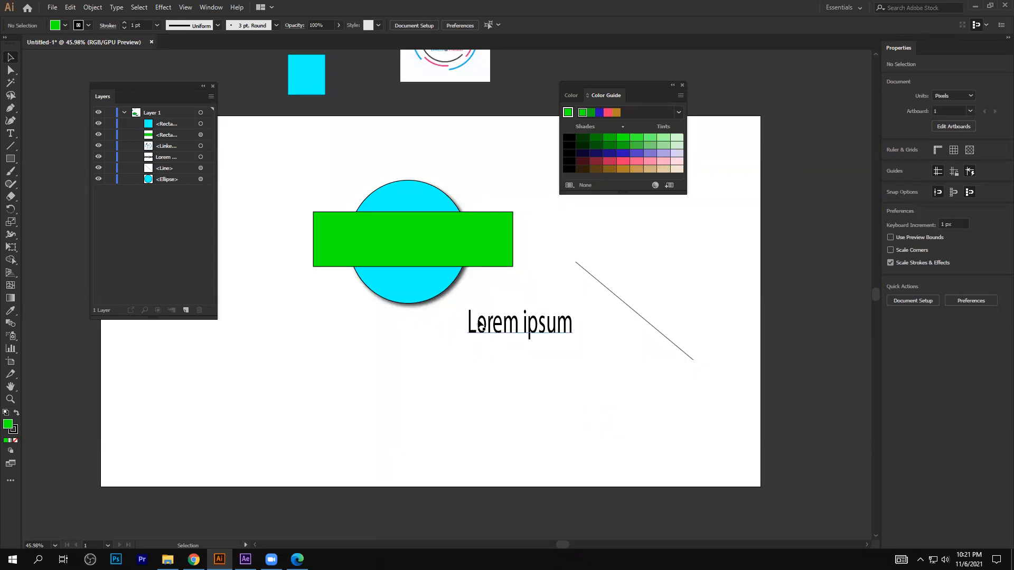
{"action": "left_click", "coordinate": [487, 248]}
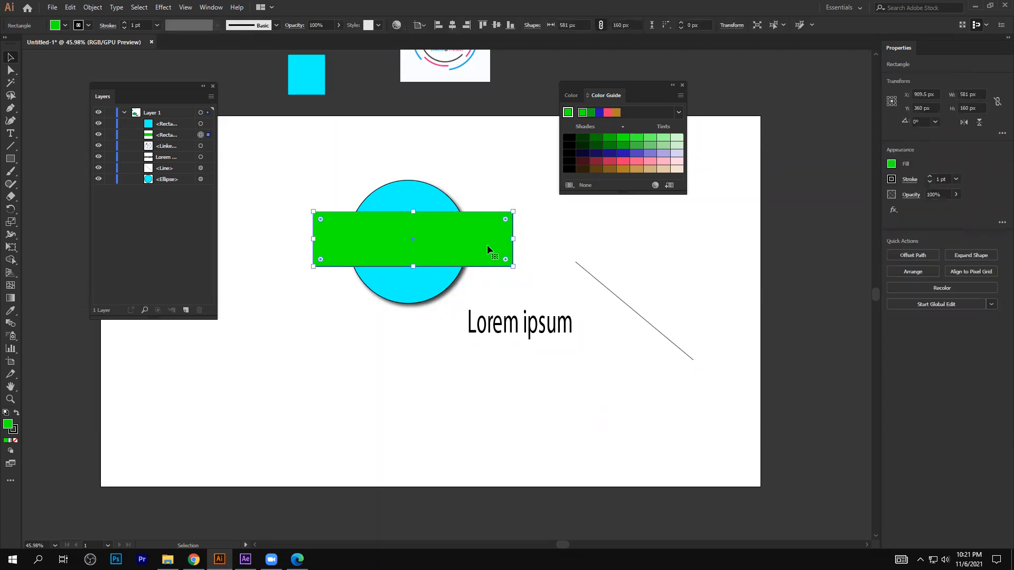
{"action": "left_click_drag", "start_coordinate": [487, 246], "coordinate": [390, 347]}
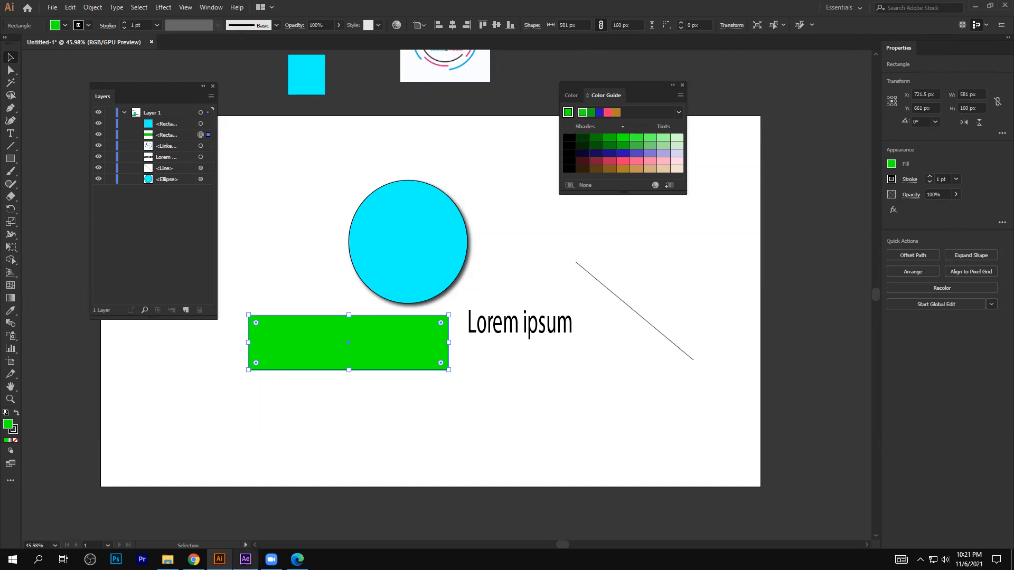
{"action": "left_click", "coordinate": [246, 559]}
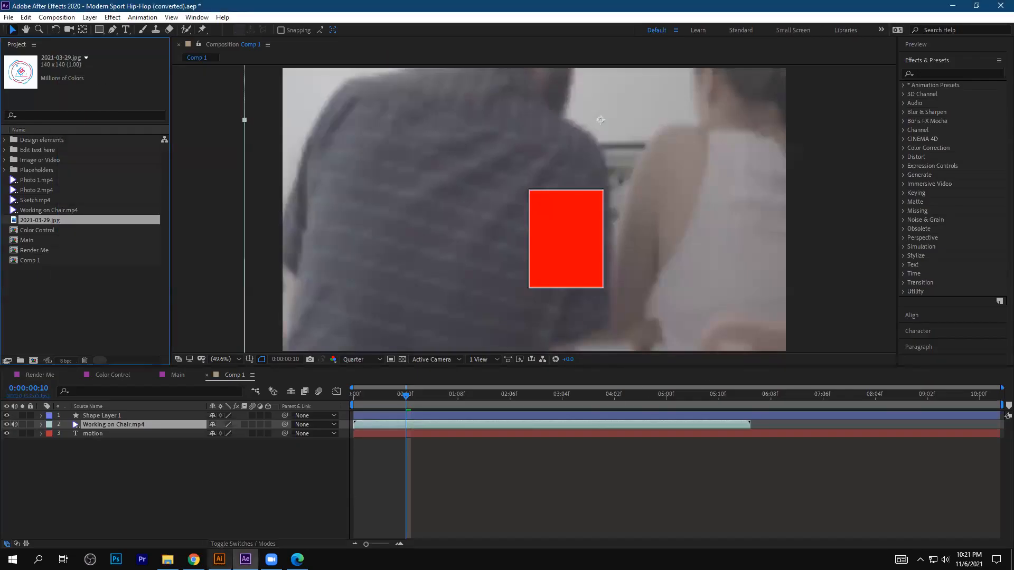
{"action": "left_click", "coordinate": [219, 560]}
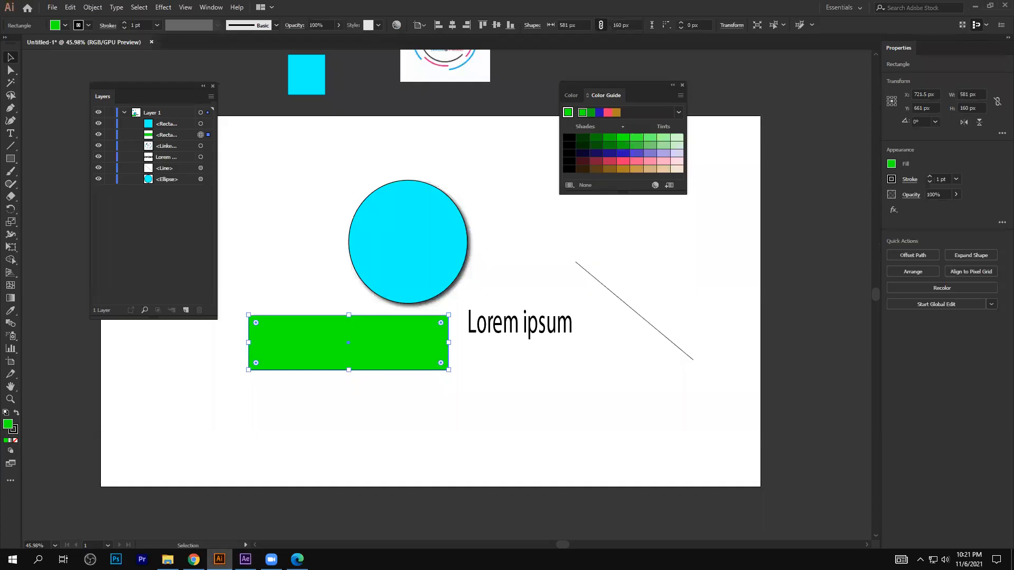
{"action": "left_click", "coordinate": [412, 255]}
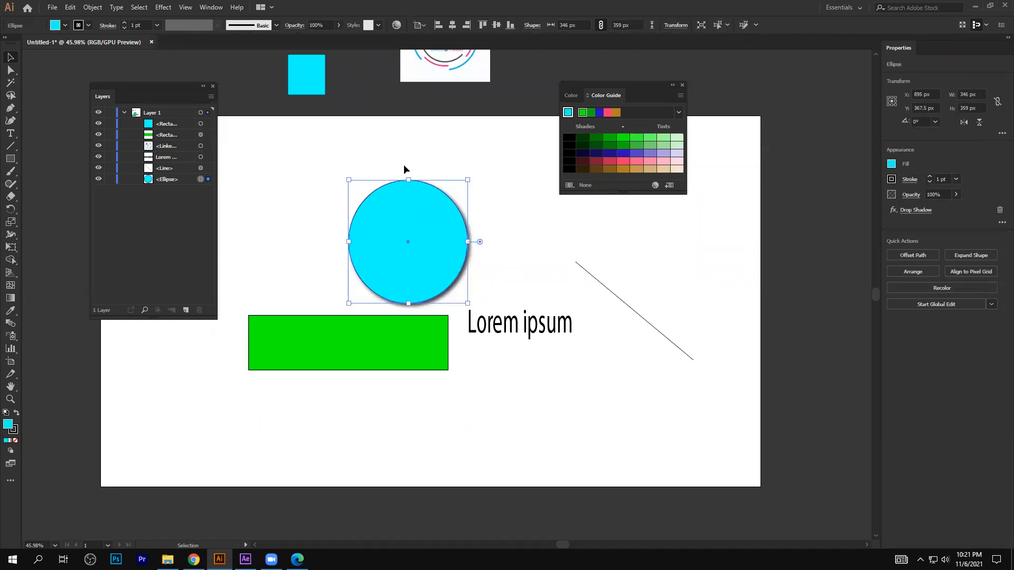
Switch to After Effects and compare selecting the red rectangle in the composition with selecting Shape Layer 1 in the timeline
{"action": "key", "text": "alt+Tab"}
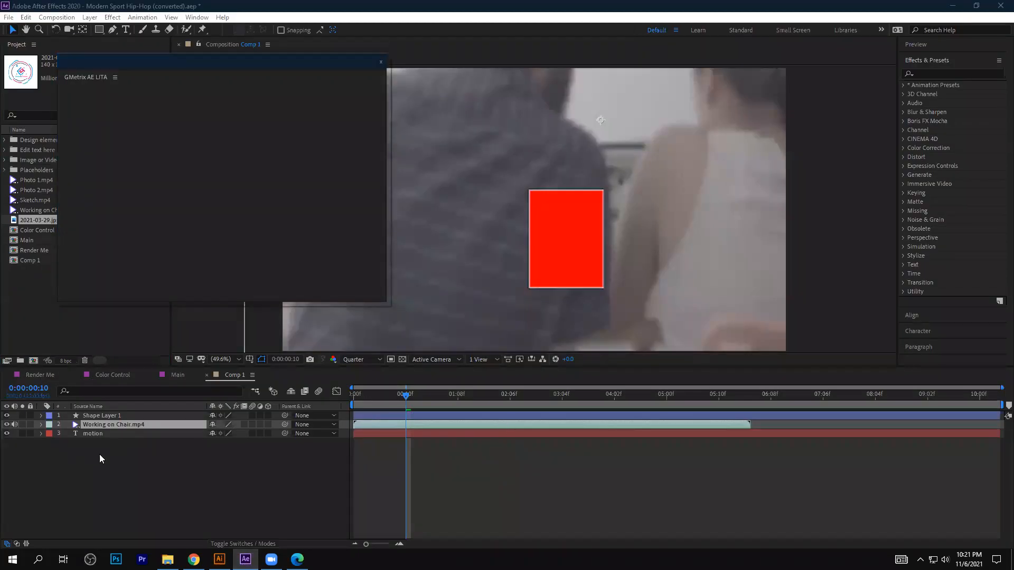
{"action": "left_click", "coordinate": [91, 455]}
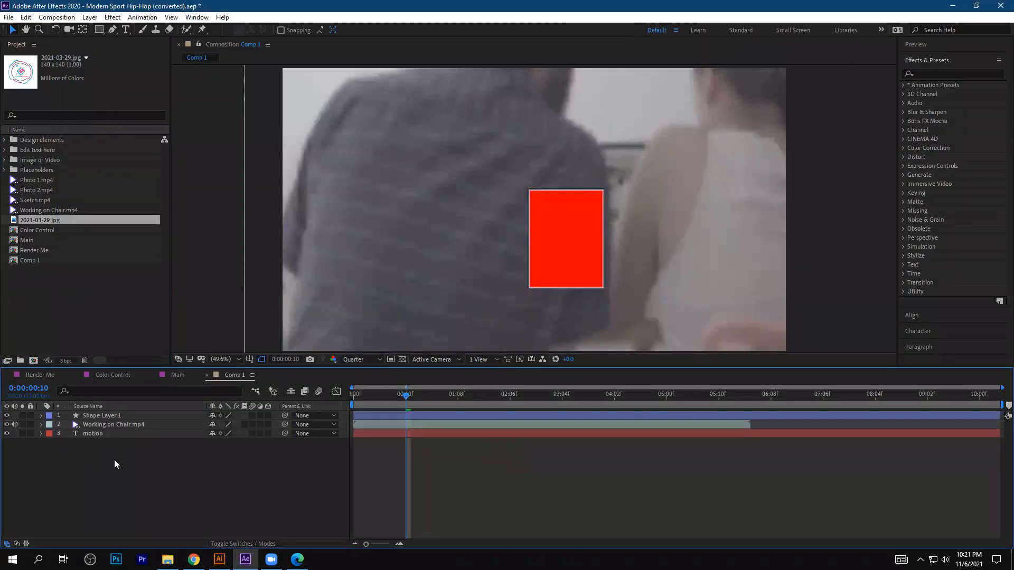
{"action": "left_click", "coordinate": [541, 231]}
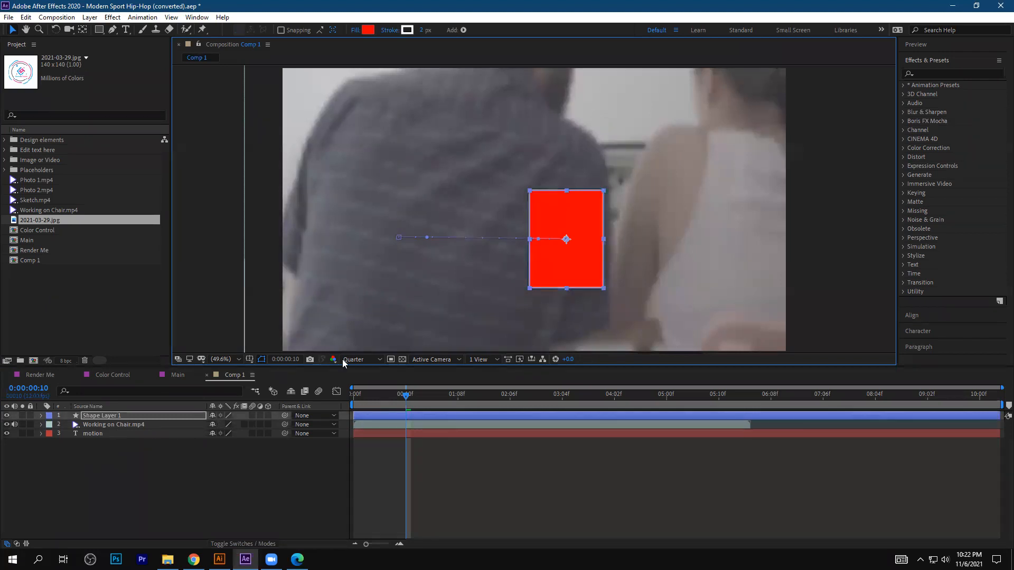
{"action": "left_click", "coordinate": [141, 455]}
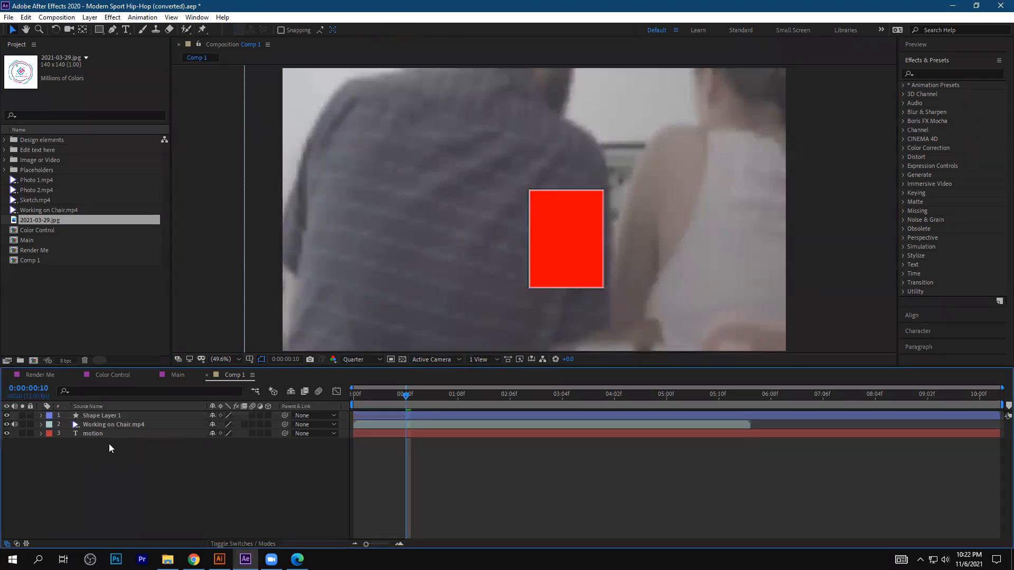
{"action": "left_click", "coordinate": [103, 417]}
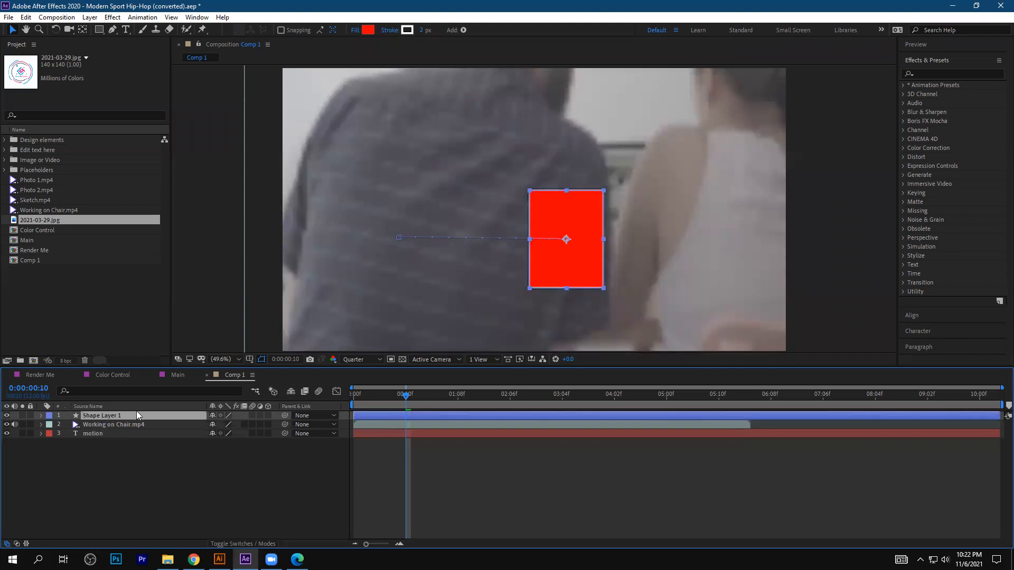
Look briefly at the Illustrator artwork, return to After Effects, and make the timeline area taller with no layer selected
{"action": "left_click", "coordinate": [219, 559]}
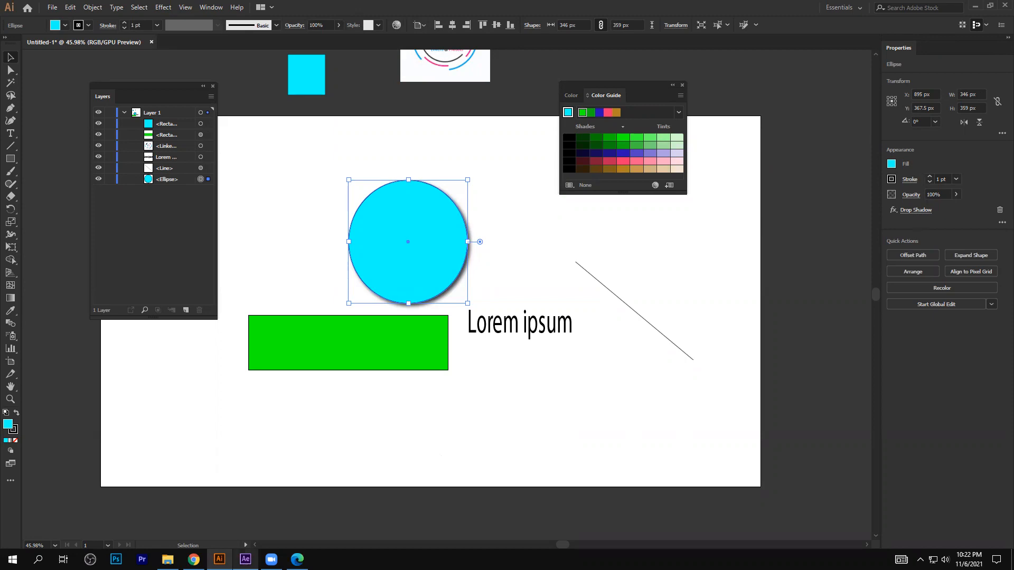
{"action": "left_click", "coordinate": [245, 559]}
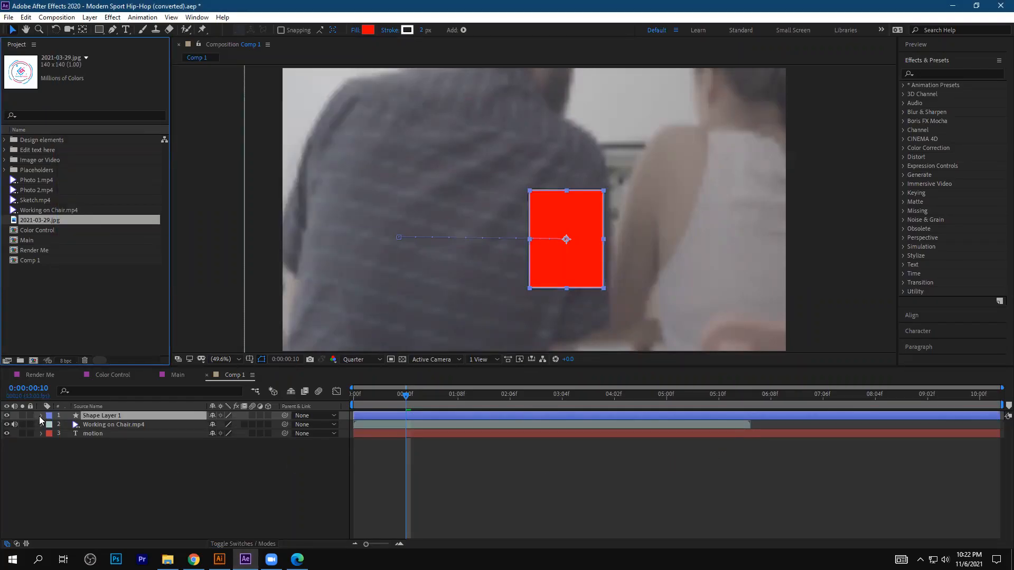
{"action": "left_click_drag", "start_coordinate": [152, 368], "coordinate": [209, 308]}
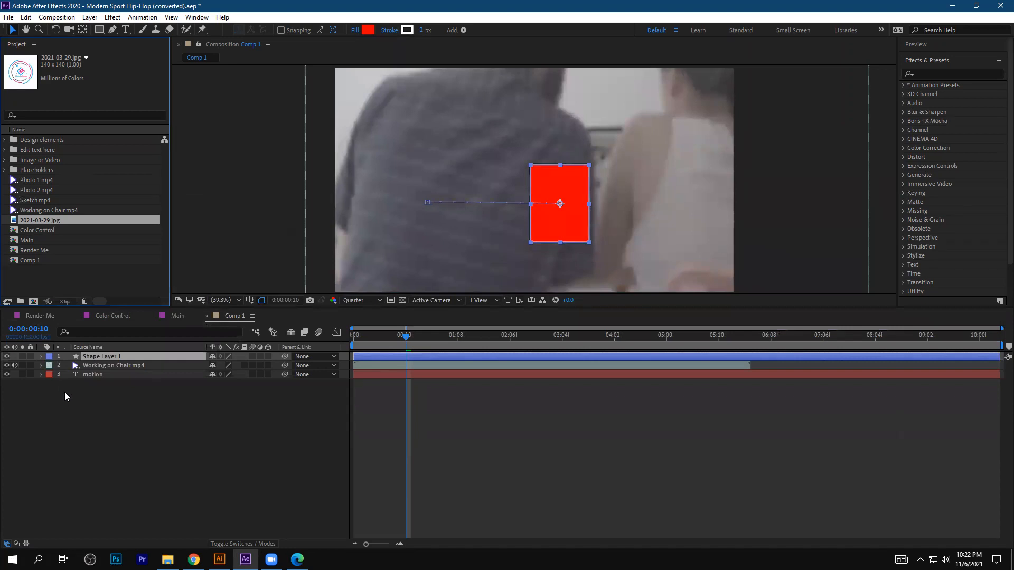
{"action": "left_click", "coordinate": [82, 407]}
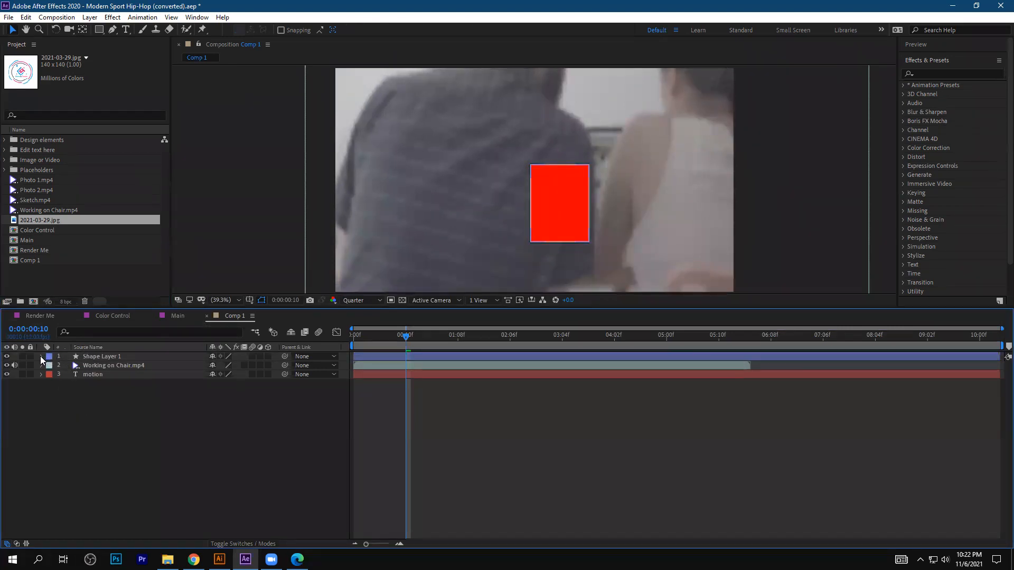
Expand Shape Layer 1 to show its Transform properties and the Contents of Rectangle 1
{"action": "left_click", "coordinate": [114, 358]}
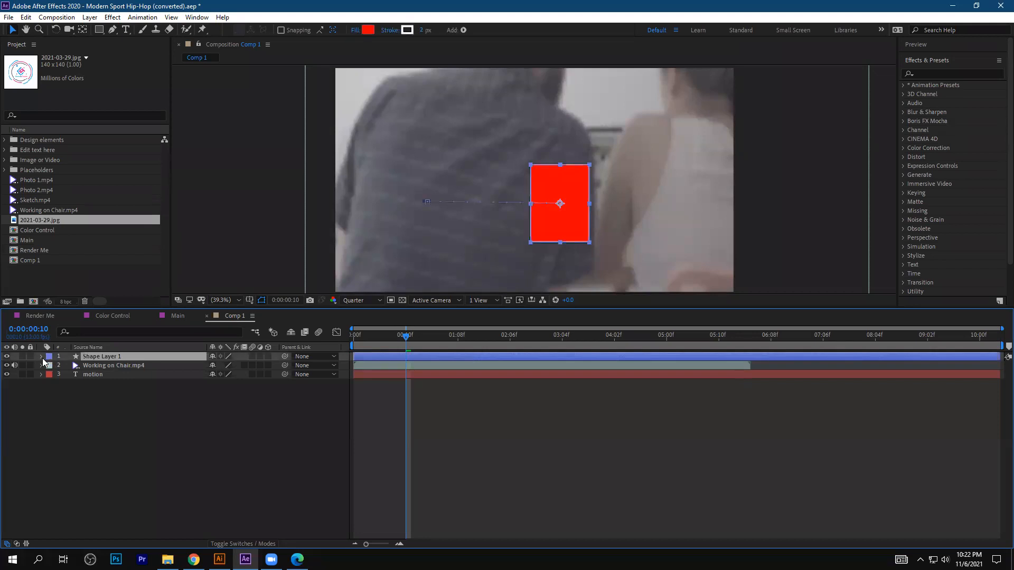
{"action": "left_click", "coordinate": [41, 357]}
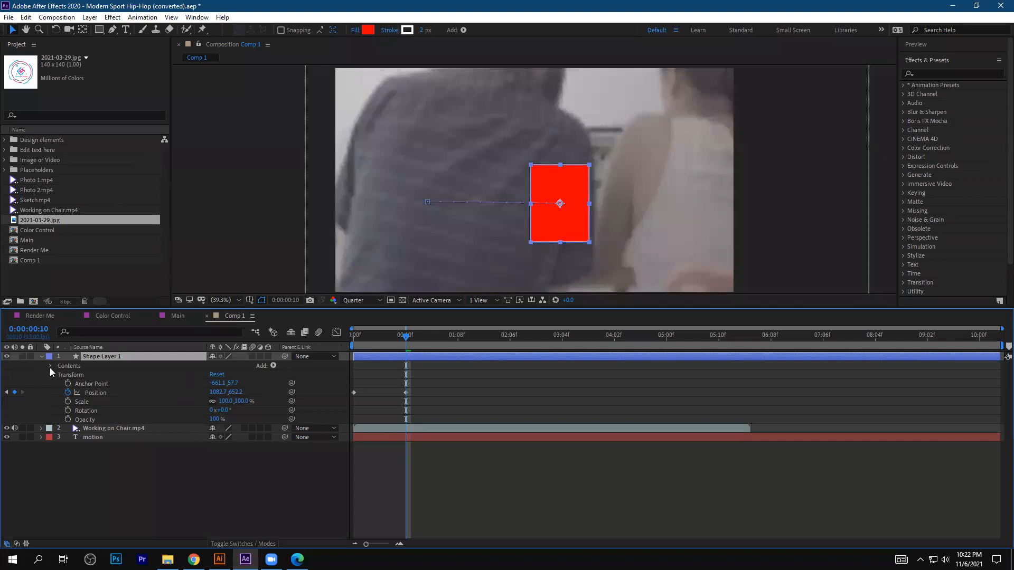
{"action": "left_click", "coordinate": [51, 366]}
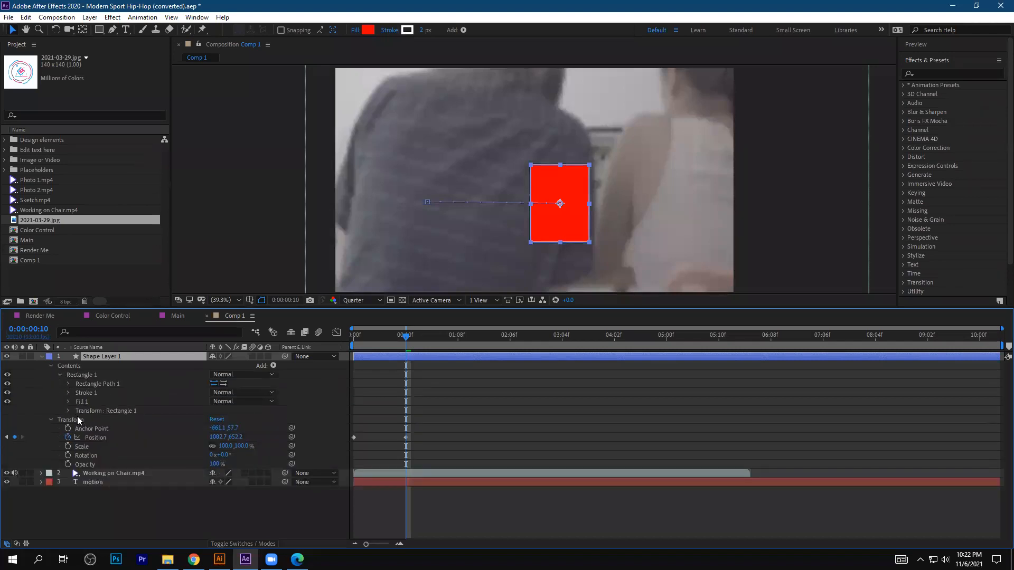
Examine Shape Layer 1's Stroke 1, Fill 1, Rectangle Path 1, Rotation, Opacity and Anchor Point properties without changing them
{"action": "left_click", "coordinate": [85, 395]}
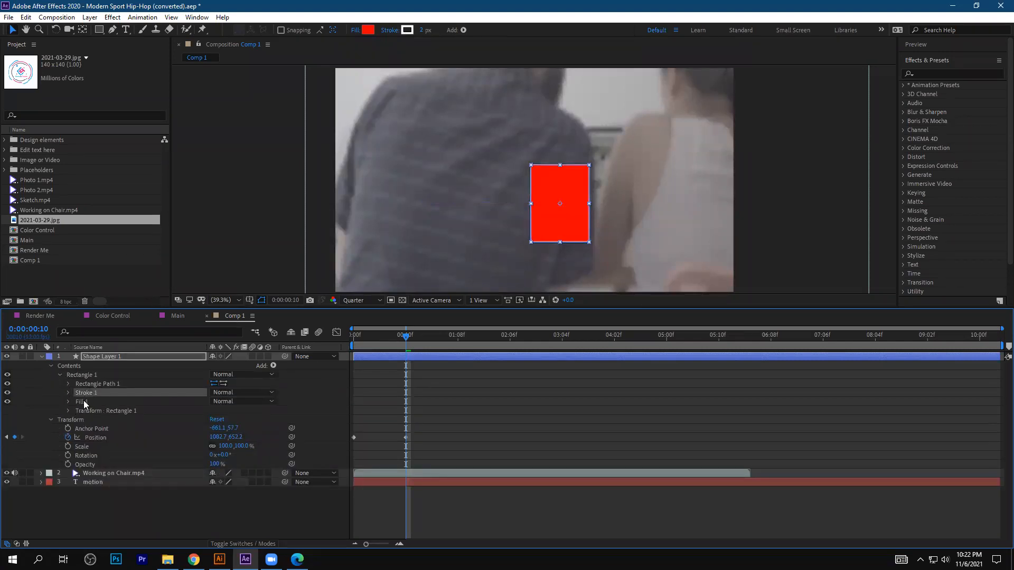
{"action": "left_click", "coordinate": [84, 403]}
{"action": "left_click", "coordinate": [96, 385]}
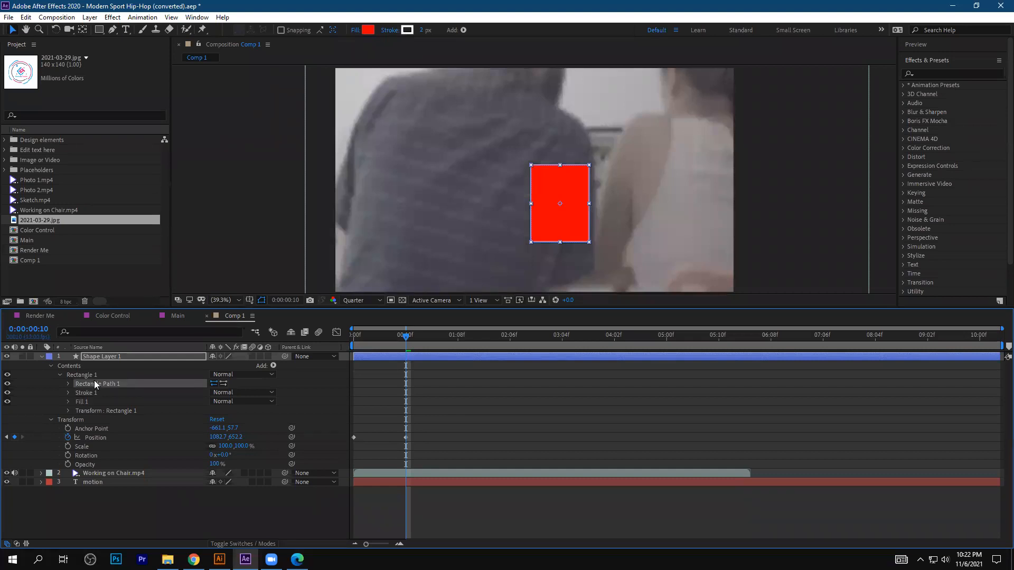
{"action": "left_click", "coordinate": [80, 446]}
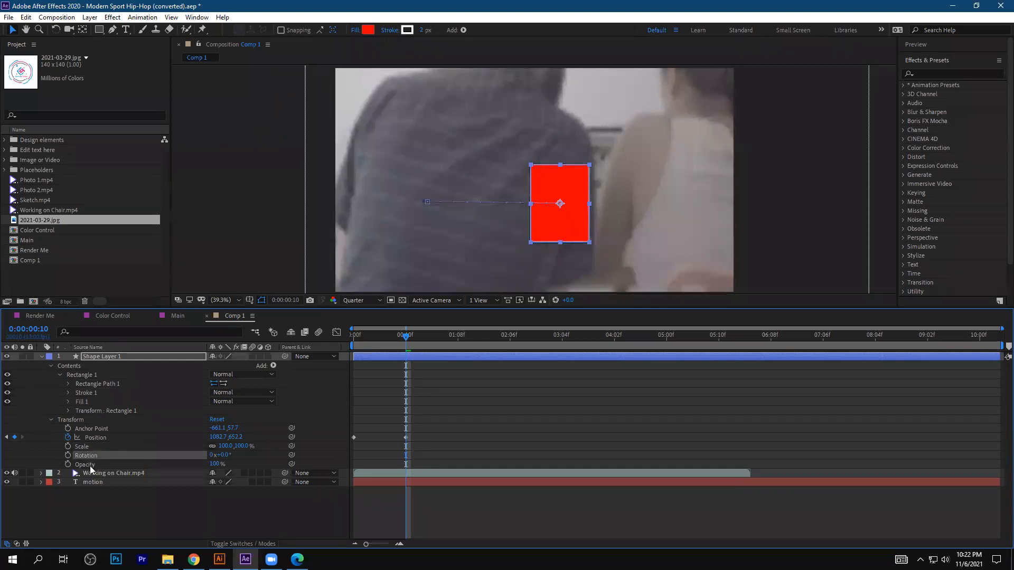
{"action": "left_click", "coordinate": [90, 465]}
{"action": "left_click", "coordinate": [101, 423]}
{"action": "left_click", "coordinate": [100, 430]}
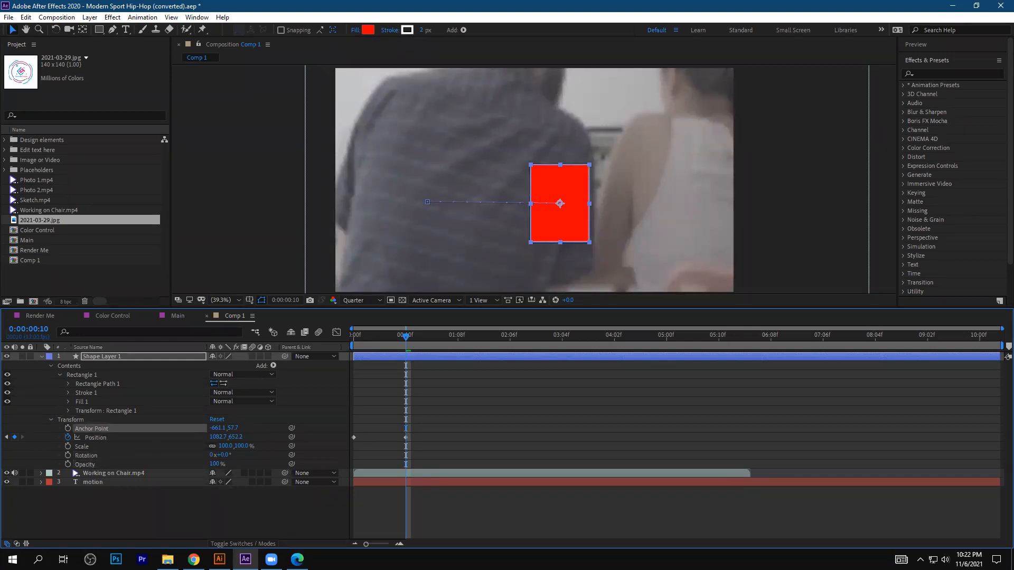
Switch to Illustrator, move the cyan circle up to about X 923, Y 267.5 px, and return to After Effects
{"action": "left_click", "coordinate": [219, 559]}
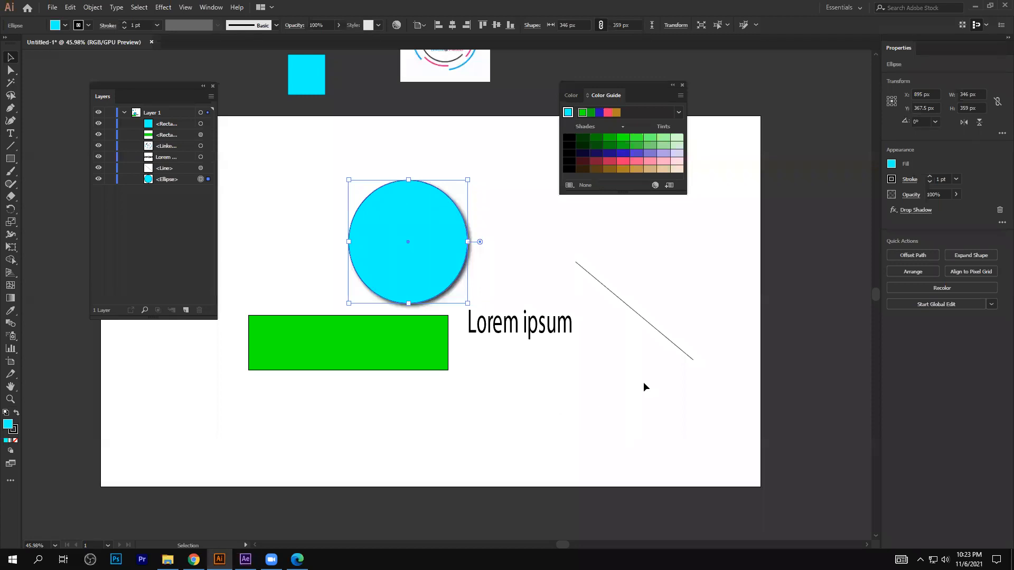
{"action": "left_click_drag", "start_coordinate": [440, 259], "coordinate": [449, 226]}
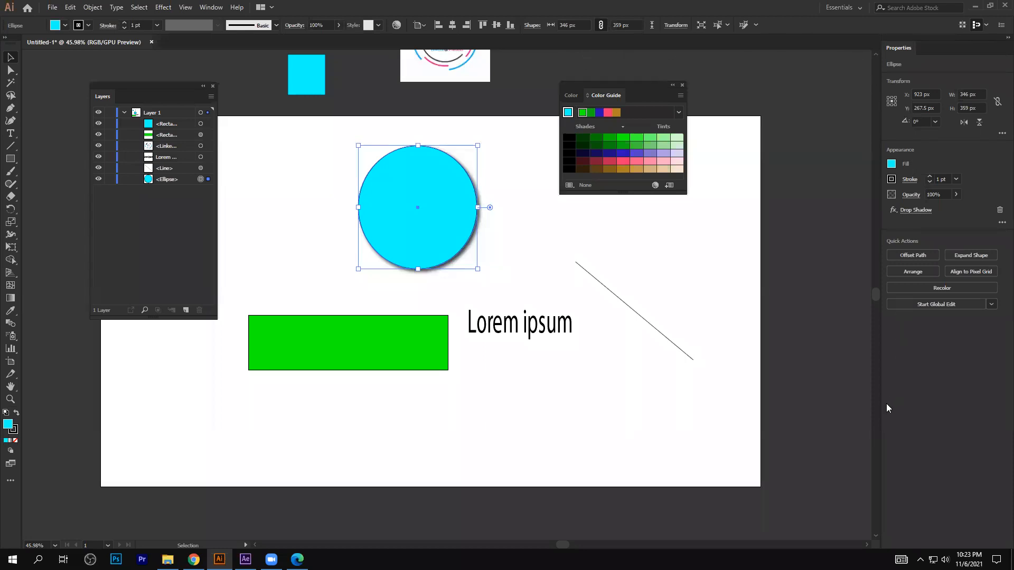
{"action": "left_click", "coordinate": [245, 559]}
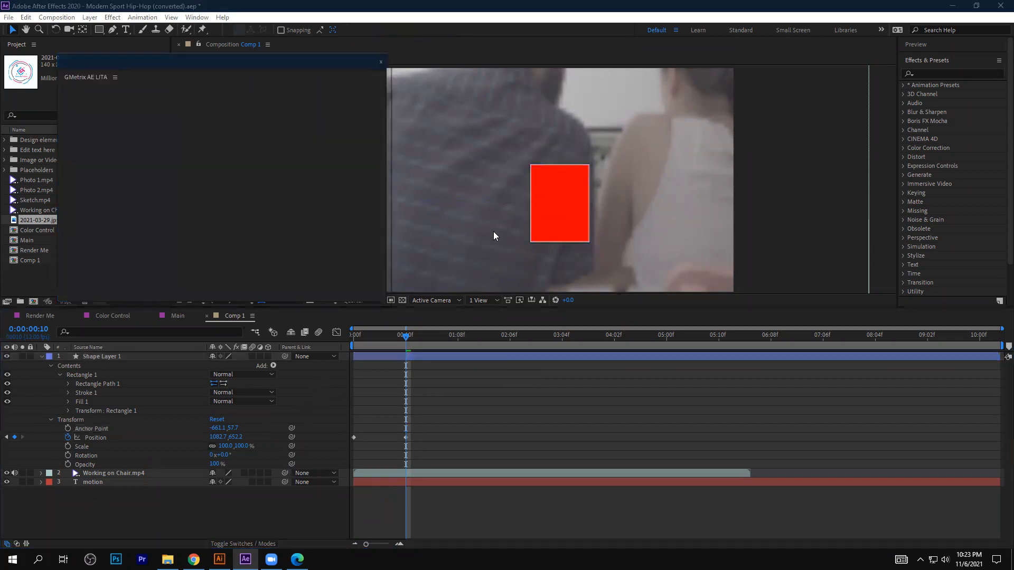
Make the composition viewer taller with no layer selected, and set its preview resolution to Full
{"action": "left_click", "coordinate": [568, 209]}
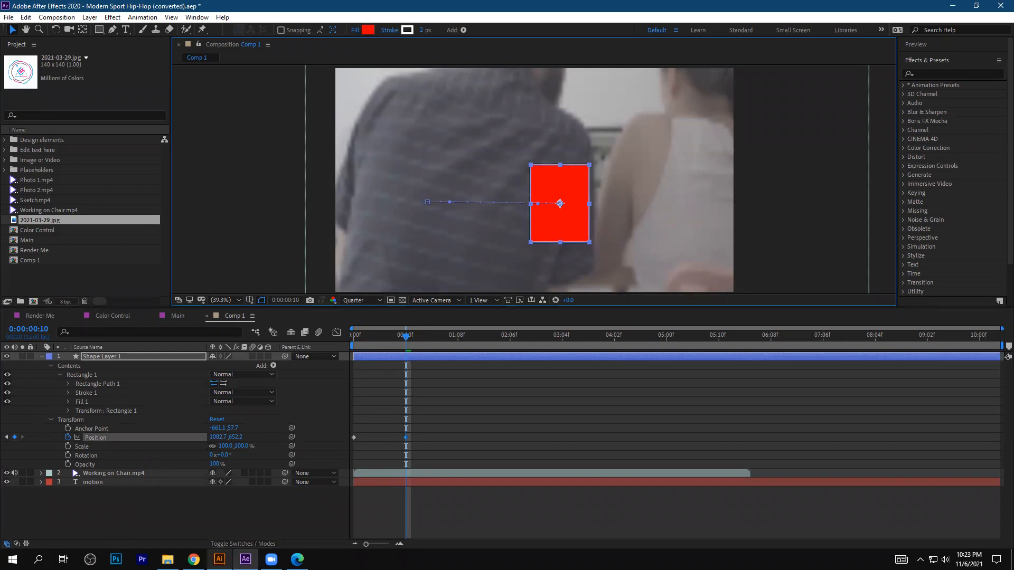
{"action": "mouse_move", "coordinate": [220, 559]}
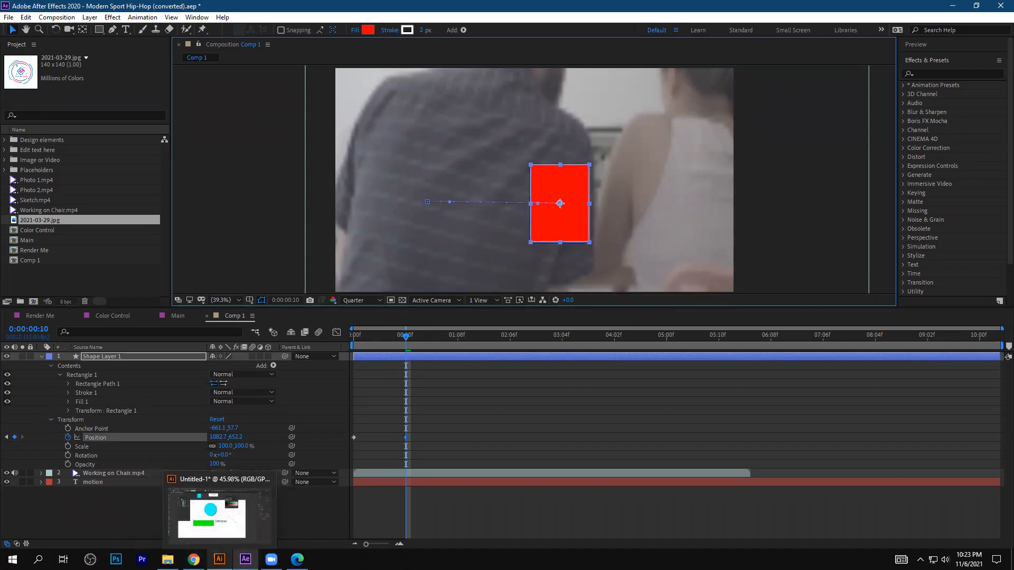
{"action": "left_click", "coordinate": [109, 504]}
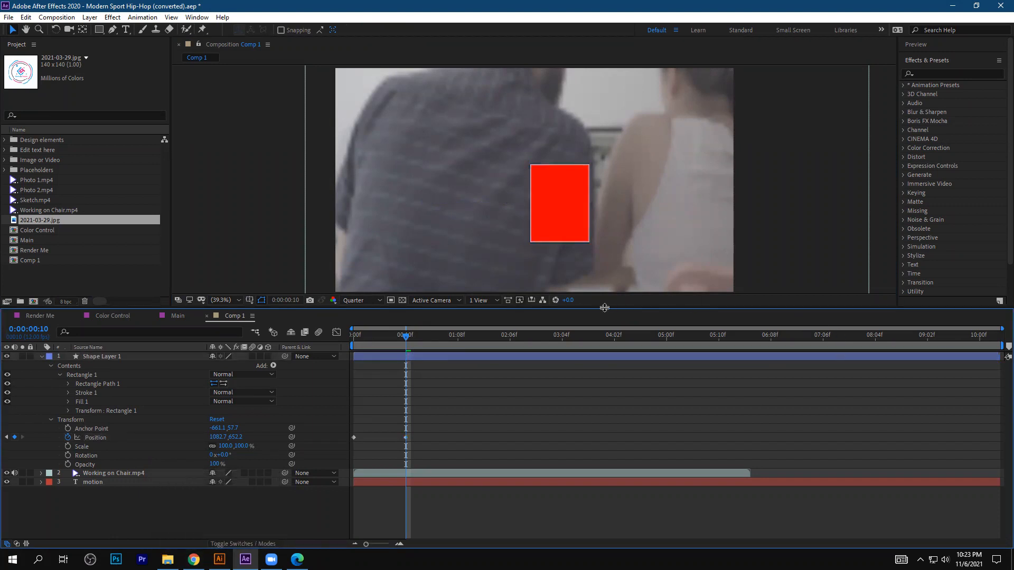
{"action": "left_click_drag", "start_coordinate": [613, 306], "coordinate": [620, 323]}
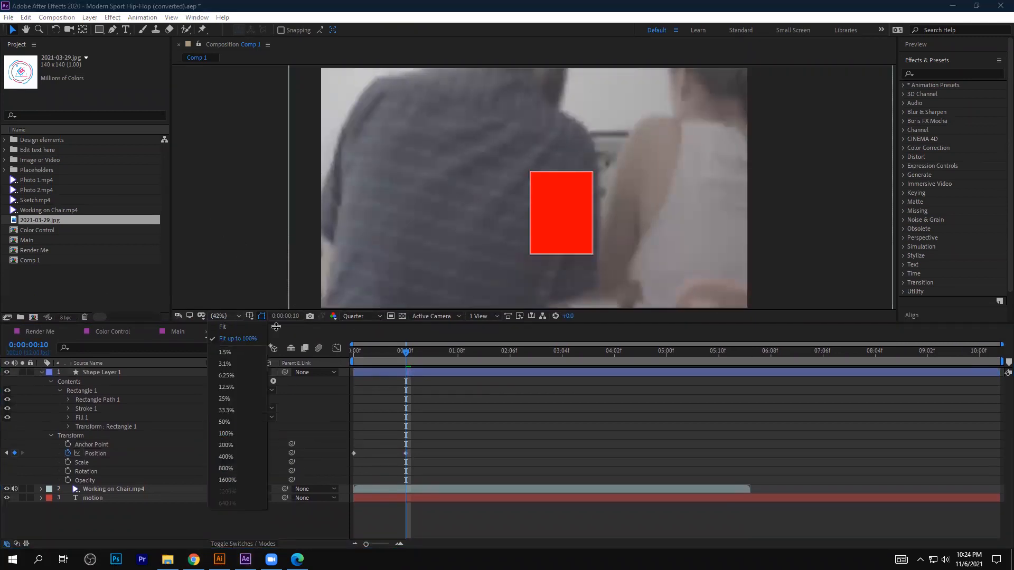
{"action": "left_click", "coordinate": [359, 316]}
{"action": "left_click", "coordinate": [366, 340]}
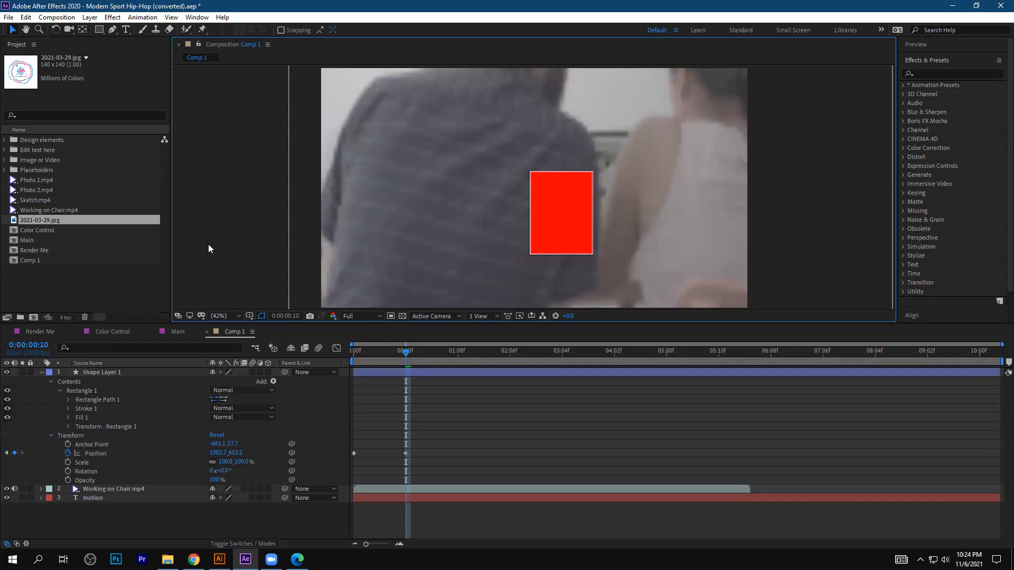
Deselect the 2021-03-29.jpg footage in the project and collapse Effects & Presets
{"action": "left_click", "coordinate": [927, 60]}
{"action": "left_click", "coordinate": [144, 18]}
{"action": "left_click", "coordinate": [107, 31]}
{"action": "left_click", "coordinate": [79, 289]}
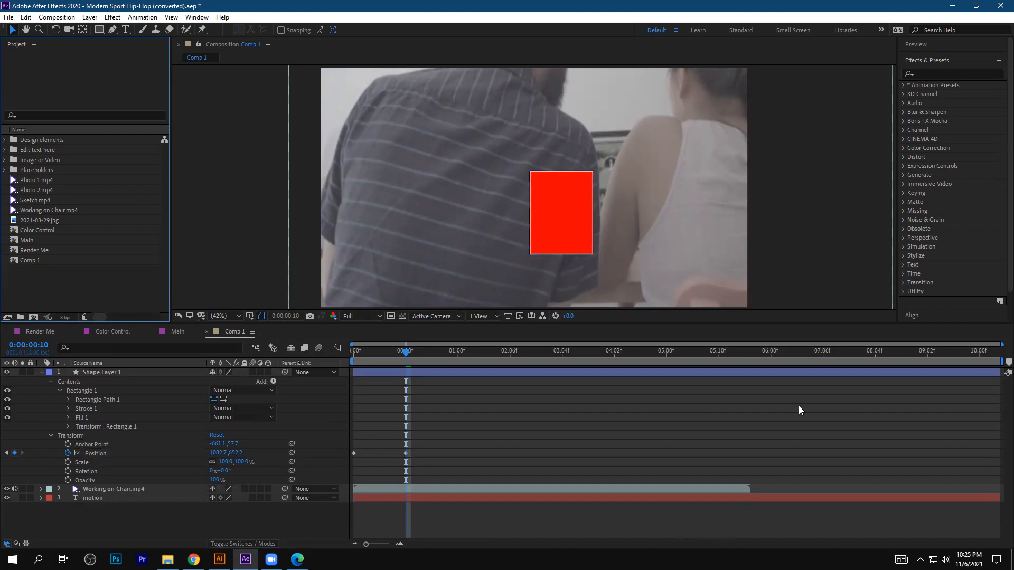
{"action": "left_click", "coordinate": [937, 60]}
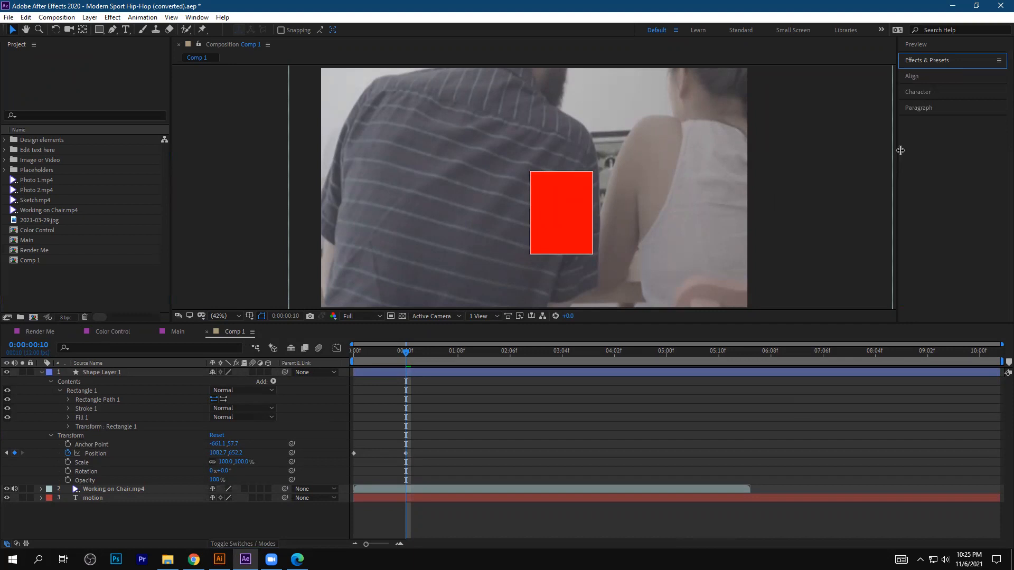
{"action": "left_click", "coordinate": [264, 209]}
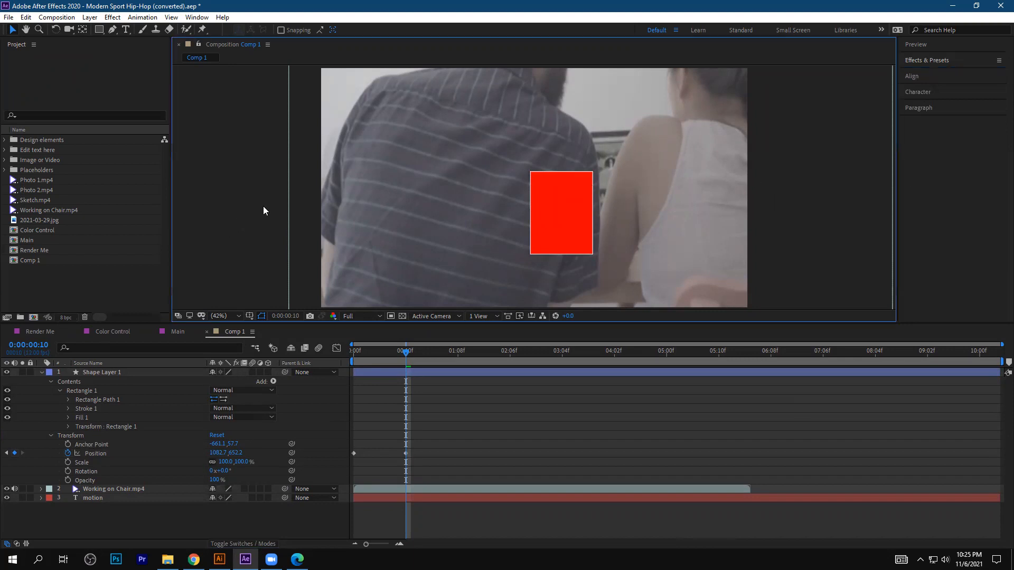
{"action": "left_click", "coordinate": [165, 493]}
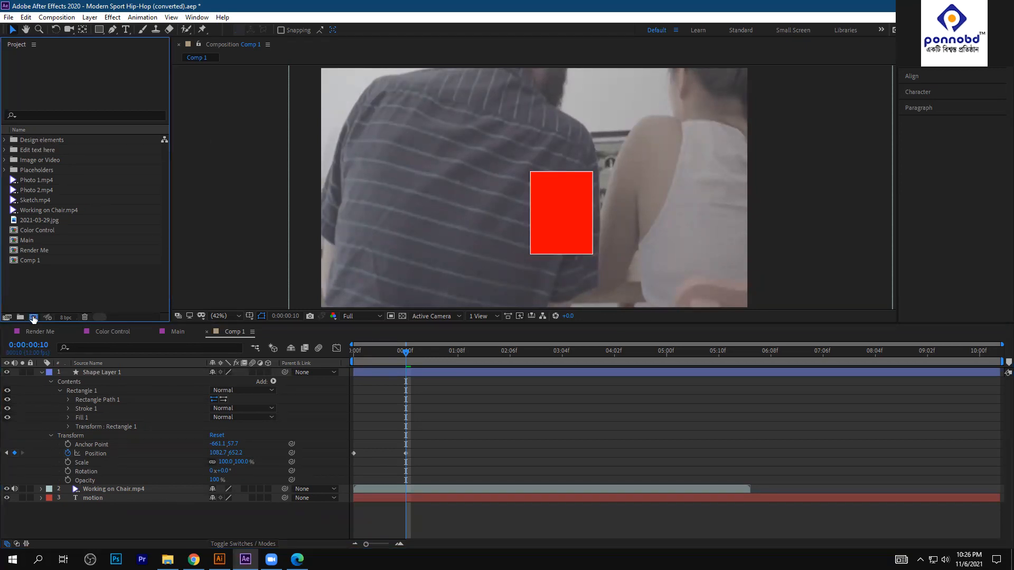
Review the Basic, Advanced and 3D Renderer settings for a new composition without creating it
{"action": "left_click", "coordinate": [33, 316]}
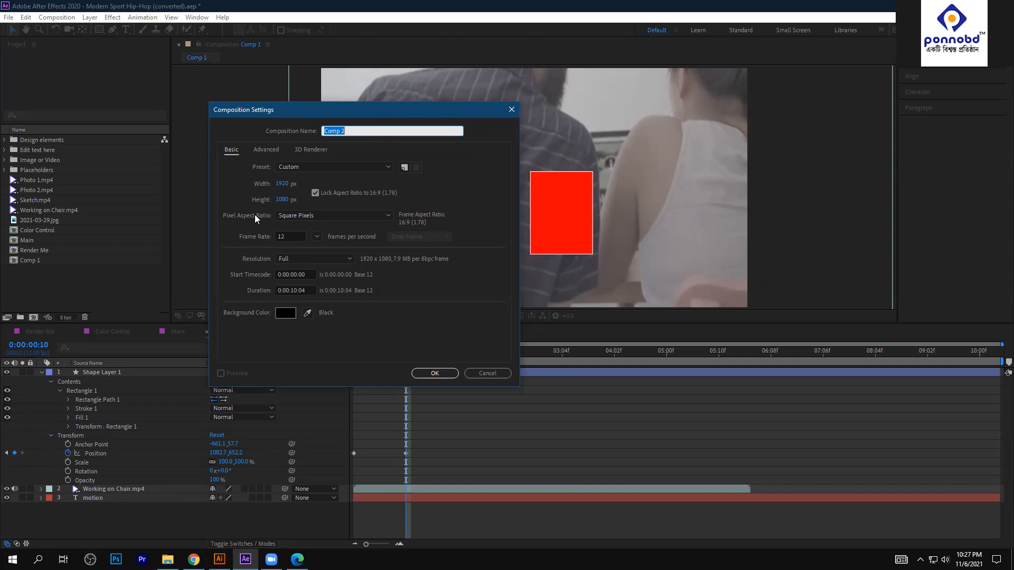
{"action": "left_click", "coordinate": [273, 149]}
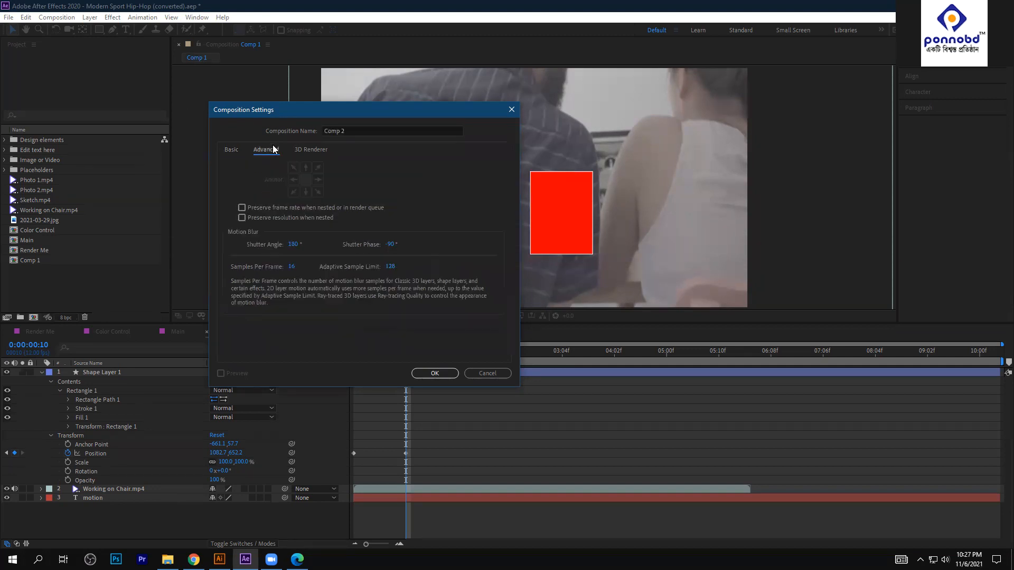
{"action": "left_click", "coordinate": [311, 152]}
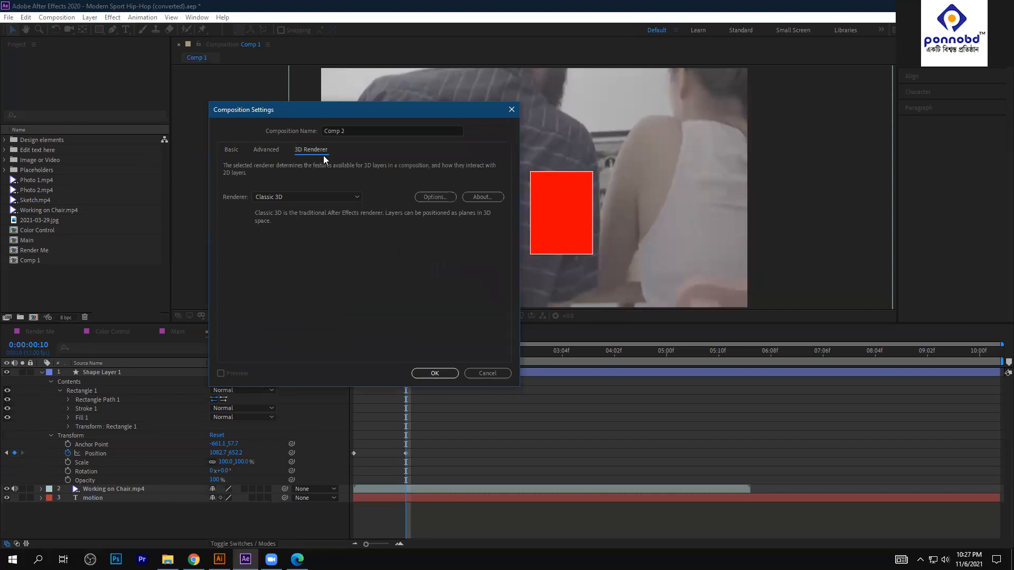
{"action": "left_click", "coordinate": [487, 374]}
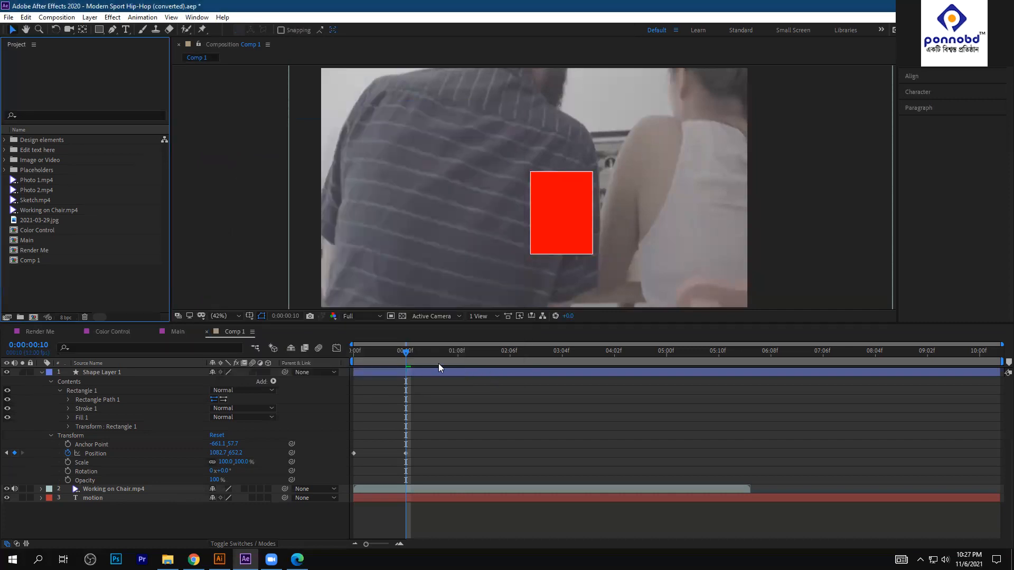
Create a new folder with its default name in the project and delete it again
{"action": "left_click", "coordinate": [21, 317]}
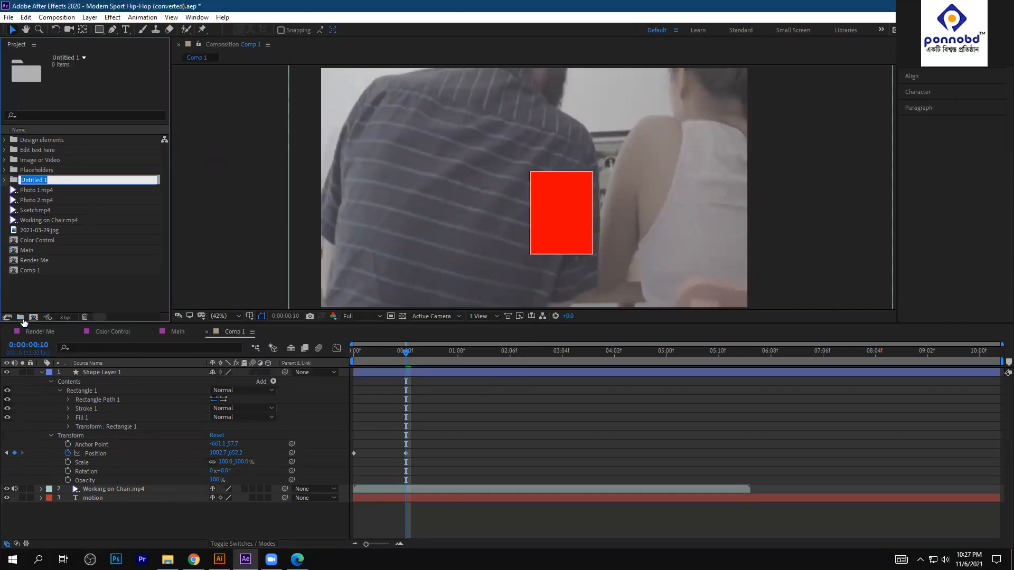
{"action": "left_click", "coordinate": [111, 278]}
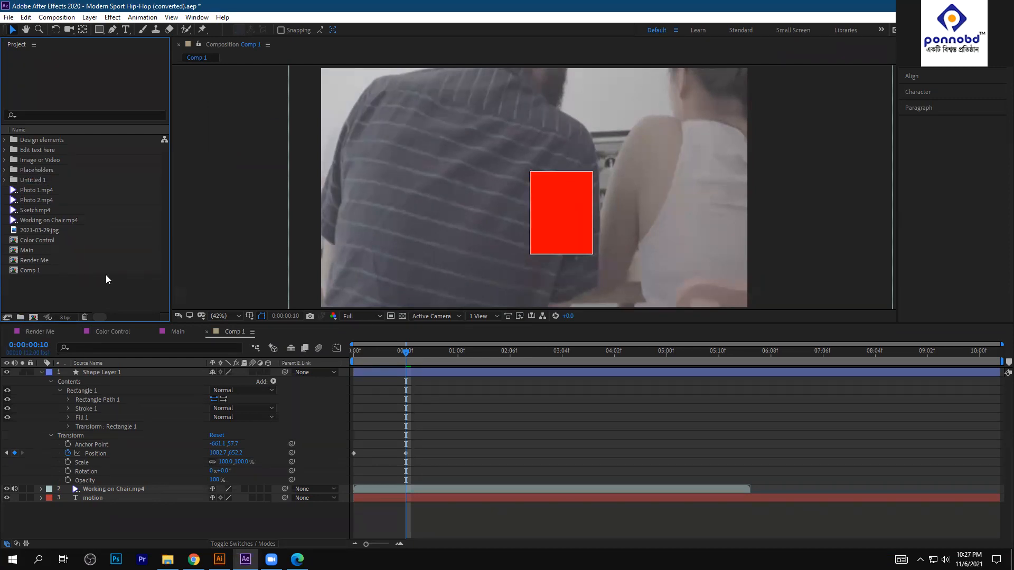
{"action": "left_click", "coordinate": [35, 181]}
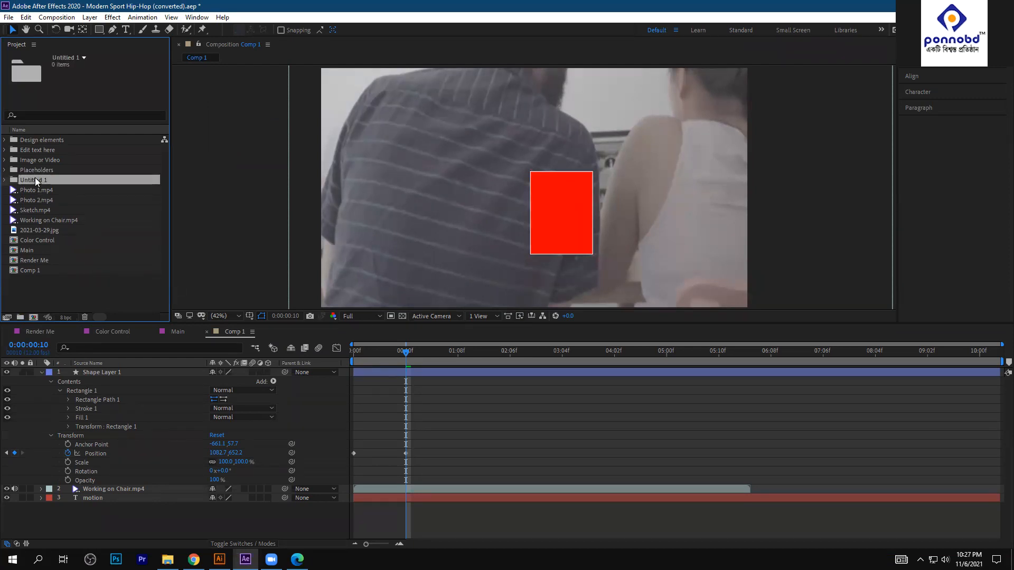
{"action": "left_click", "coordinate": [84, 317]}
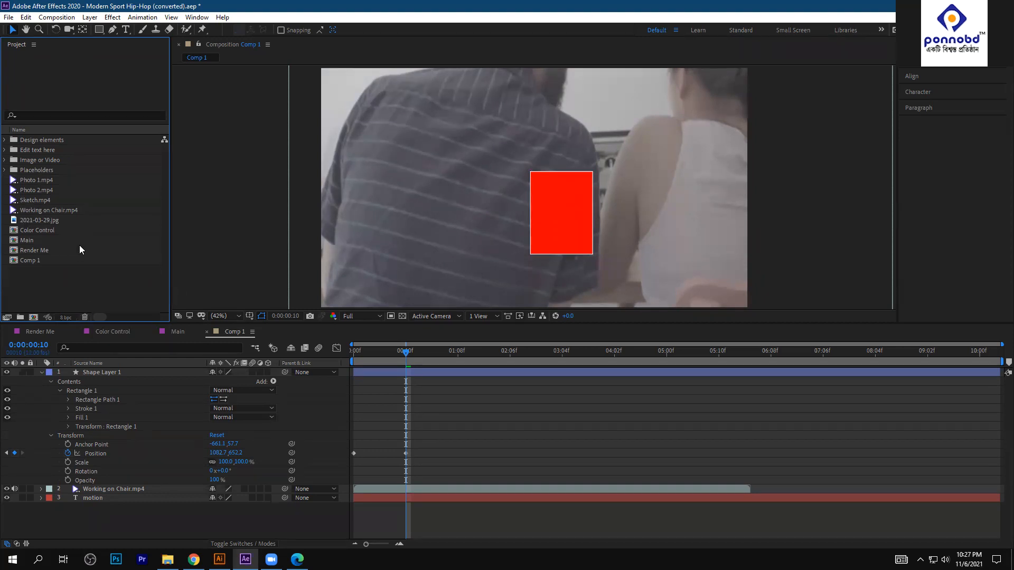
Try snapping on and leave it off, and raise the viewer's exposure to +1.5
{"action": "left_click", "coordinate": [282, 30]}
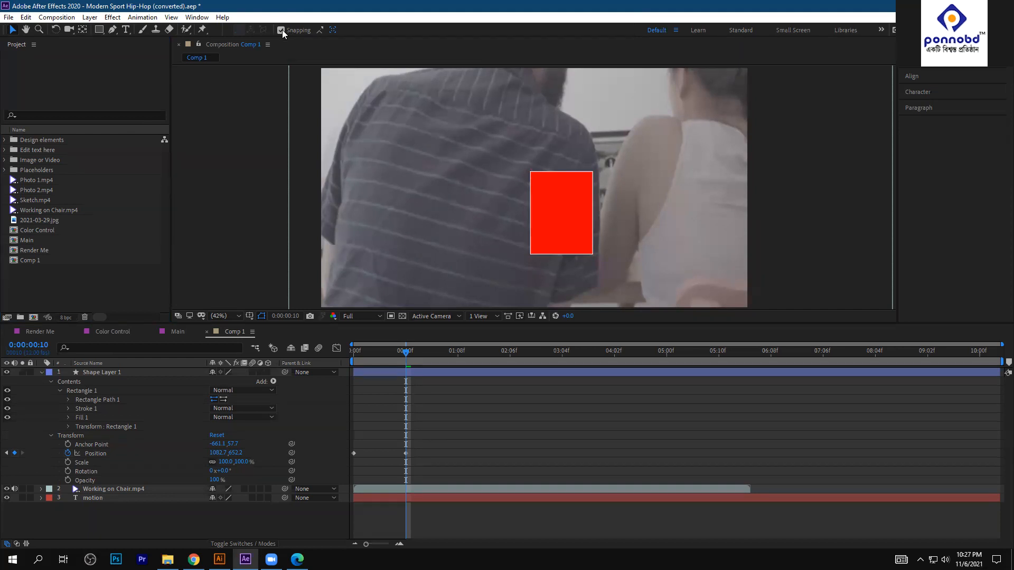
{"action": "left_click", "coordinate": [281, 31]}
{"action": "left_click", "coordinate": [282, 30]}
{"action": "left_click", "coordinate": [556, 316]}
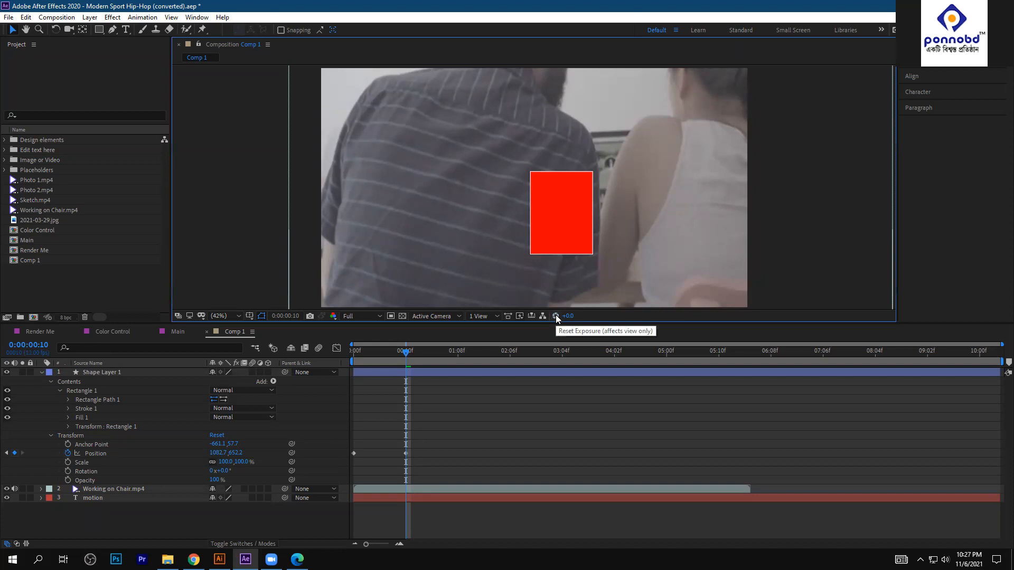
{"action": "mouse_move", "coordinate": [581, 316]}
{"action": "left_mouse_down"}
{"action": "mouse_move", "coordinate": [634, 315]}
{"action": "mouse_move", "coordinate": [513, 315]}
{"action": "mouse_move", "coordinate": [584, 316]}
{"action": "left_mouse_up"}
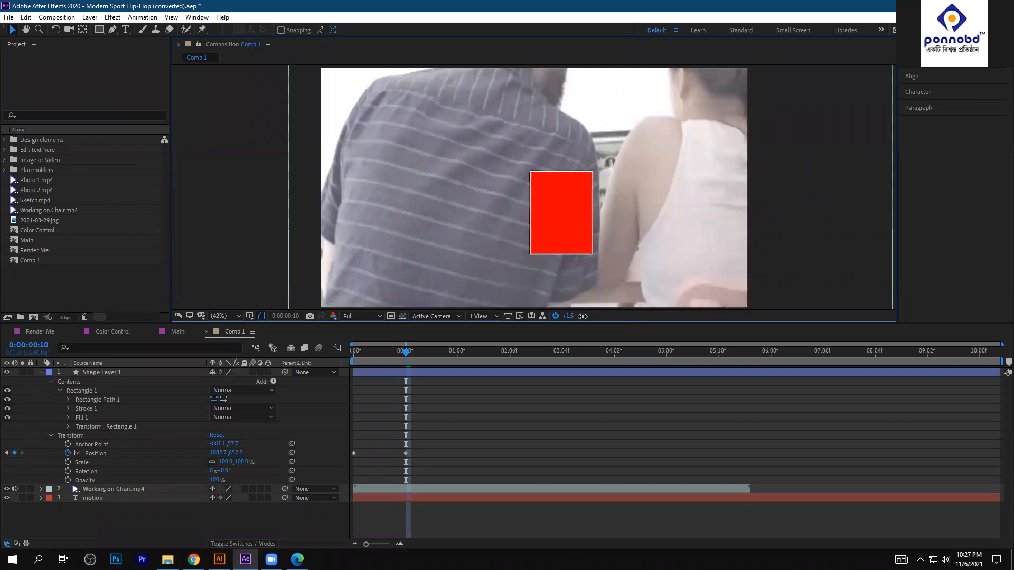
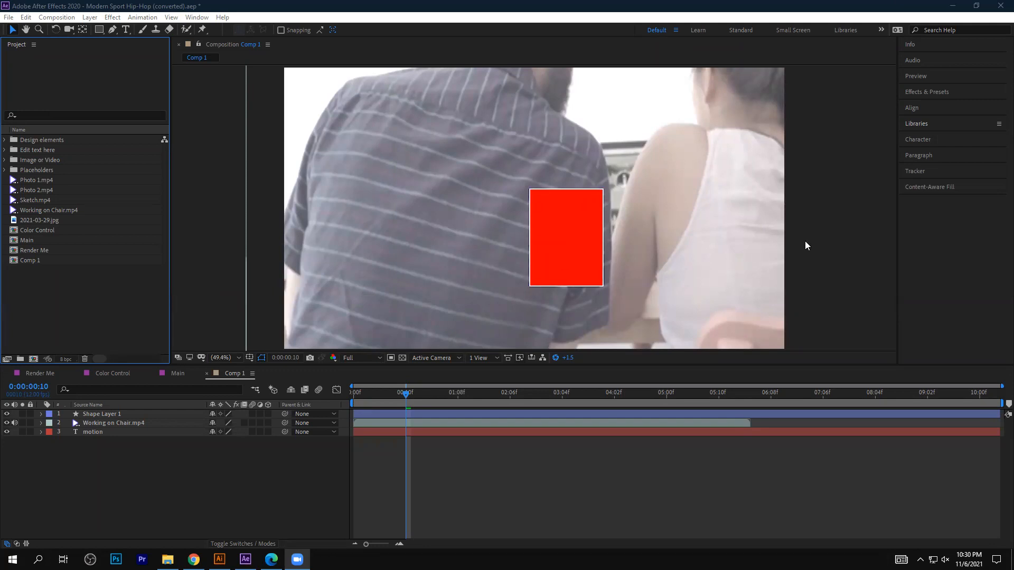
Reset the Default workspace to its saved layout and collapse Libraries
{"action": "left_click", "coordinate": [676, 30]}
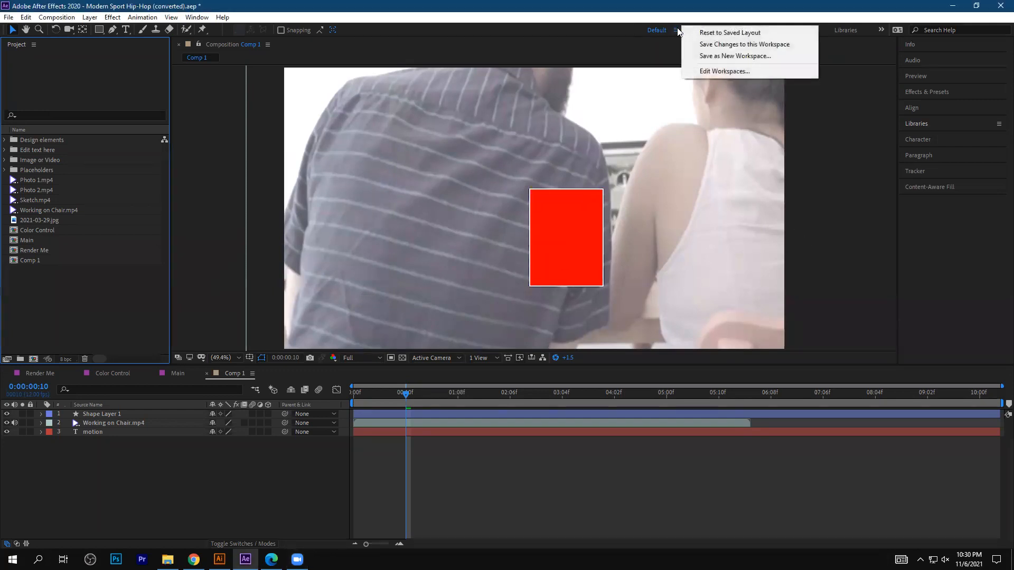
{"action": "left_click", "coordinate": [761, 33]}
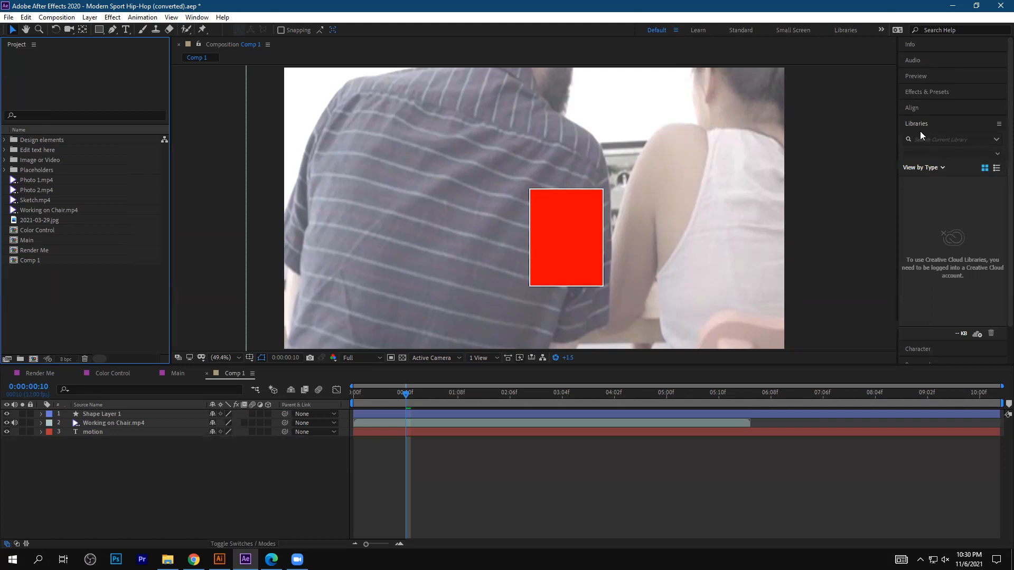
{"action": "left_click", "coordinate": [919, 123]}
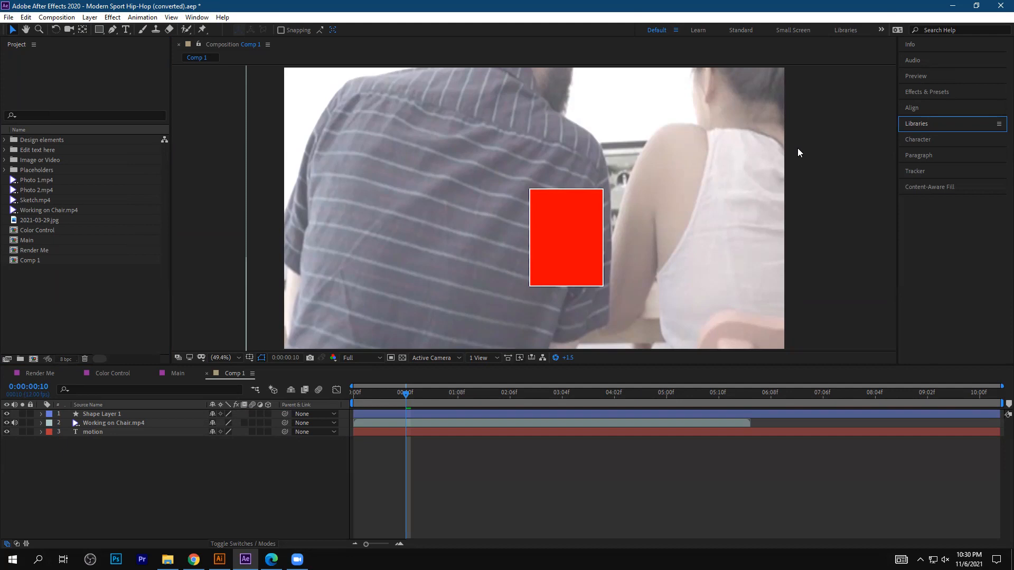
Close the Project panel, and maximize and restore the Composition panel
{"action": "left_click", "coordinate": [34, 45]}
{"action": "left_click", "coordinate": [78, 48]}
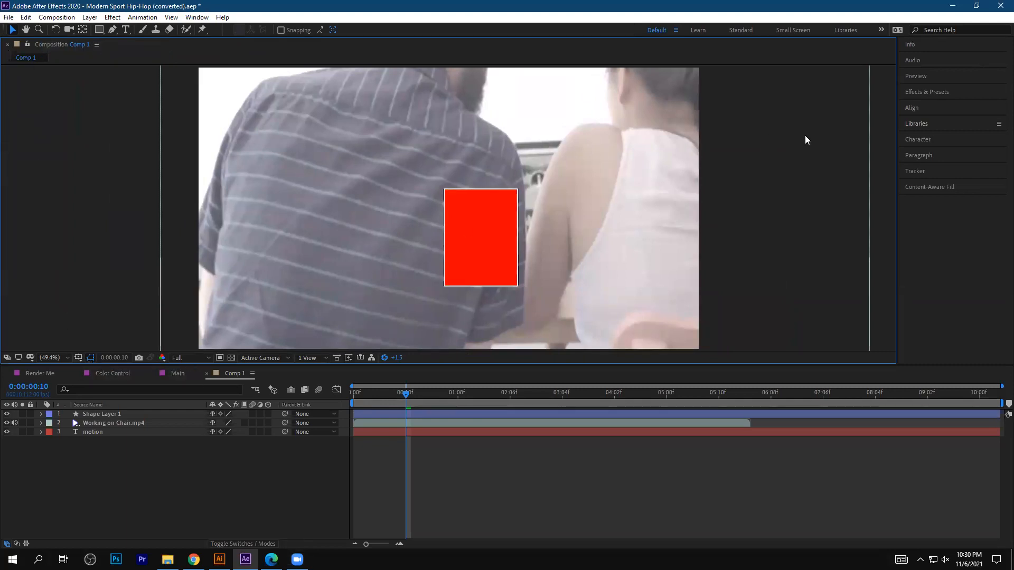
{"action": "left_click", "coordinate": [824, 134]}
{"action": "key", "text": "grave"}
{"action": "key", "text": "grave"}
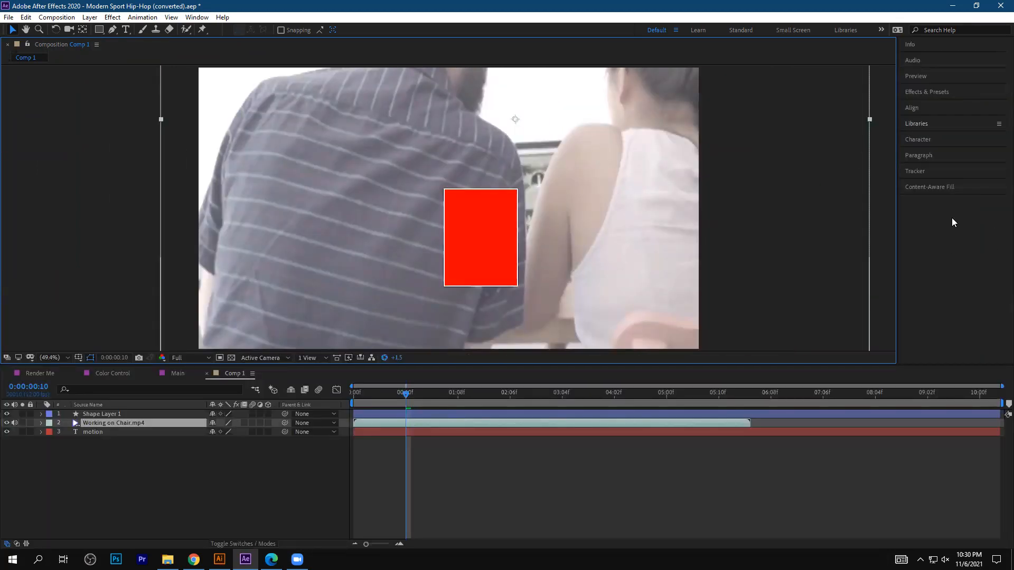
Browse the stacked side panels one after another, from Tracker and Character up through Preview and Audio to Info
{"action": "left_click", "coordinate": [938, 173]}
{"action": "left_click", "coordinate": [928, 142]}
{"action": "left_click", "coordinate": [919, 123]}
{"action": "left_click", "coordinate": [915, 108]}
{"action": "left_click", "coordinate": [913, 92]}
{"action": "left_click", "coordinate": [915, 77]}
{"action": "left_click", "coordinate": [913, 62]}
{"action": "left_click", "coordinate": [912, 45]}
Remove the Info panel from the workspace and deselect the Working on Chair.mp4 layer
{"action": "right_click", "coordinate": [911, 45]}
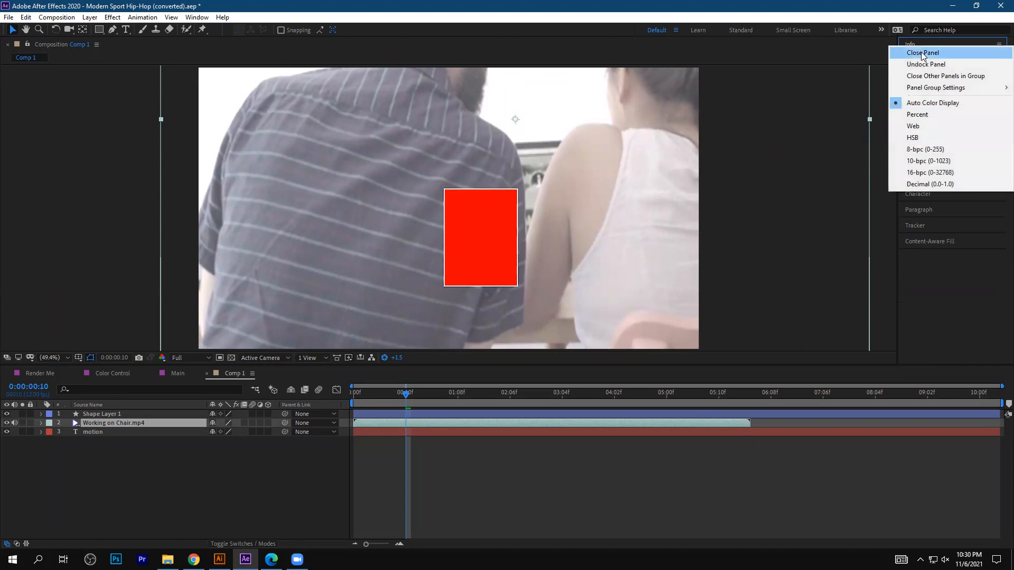
{"action": "left_click", "coordinate": [923, 53]}
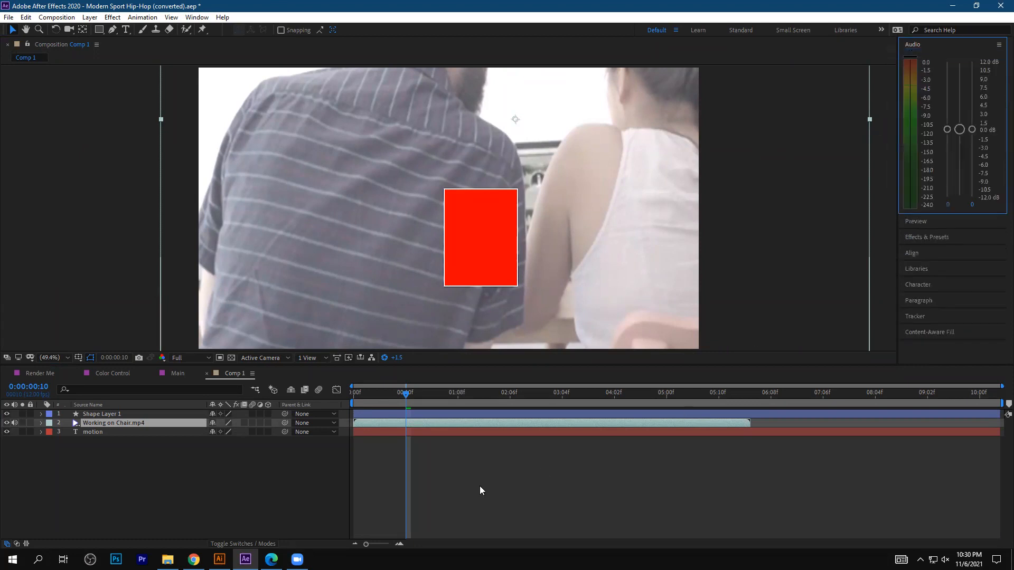
{"action": "left_click", "coordinate": [104, 481]}
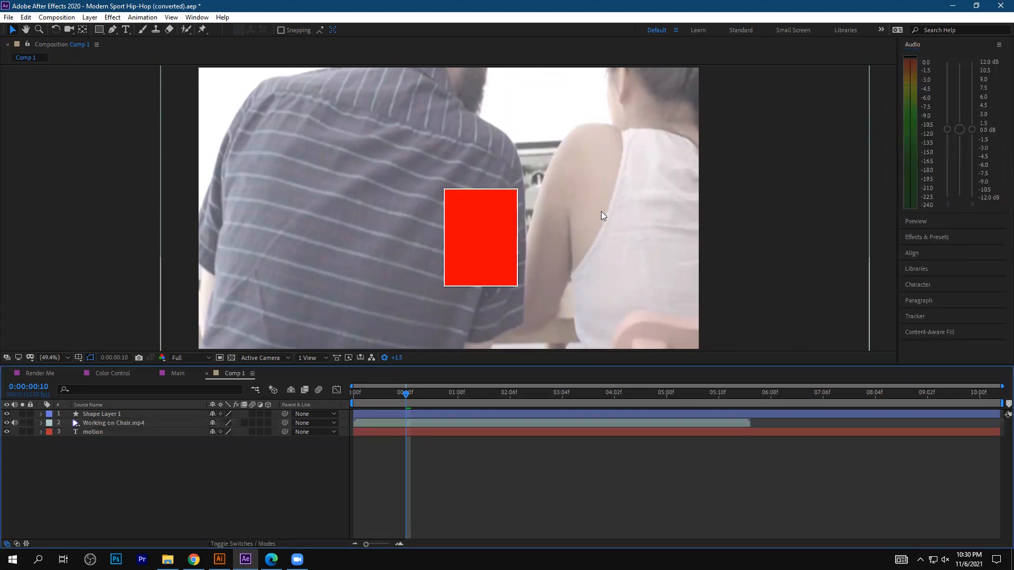
Draw a wide red ellipse inside Shape Layer 1, overlapping the upper half of its rectangle, and collapse the layer
{"action": "left_click", "coordinate": [516, 210]}
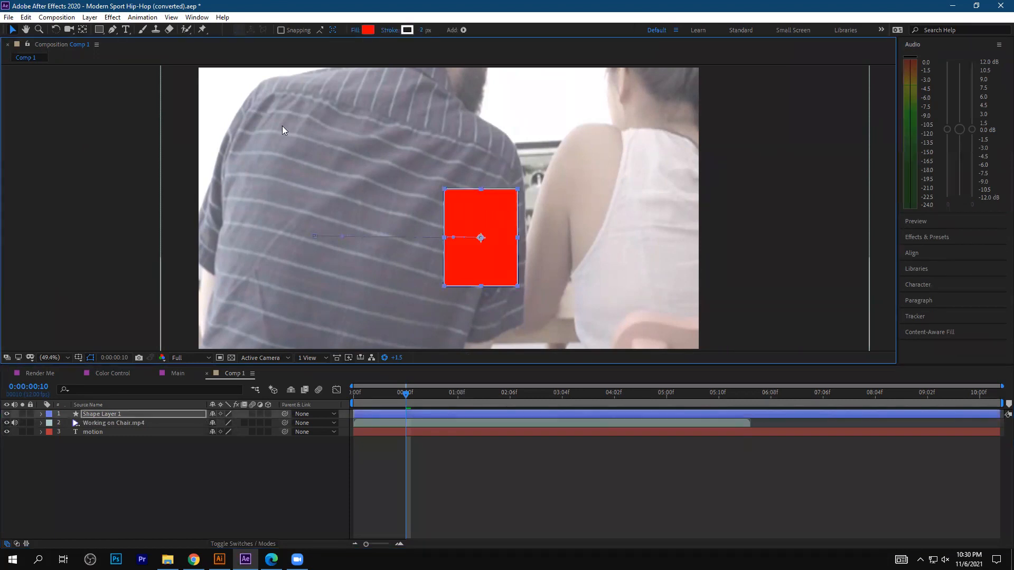
{"action": "left_click", "coordinate": [99, 30]}
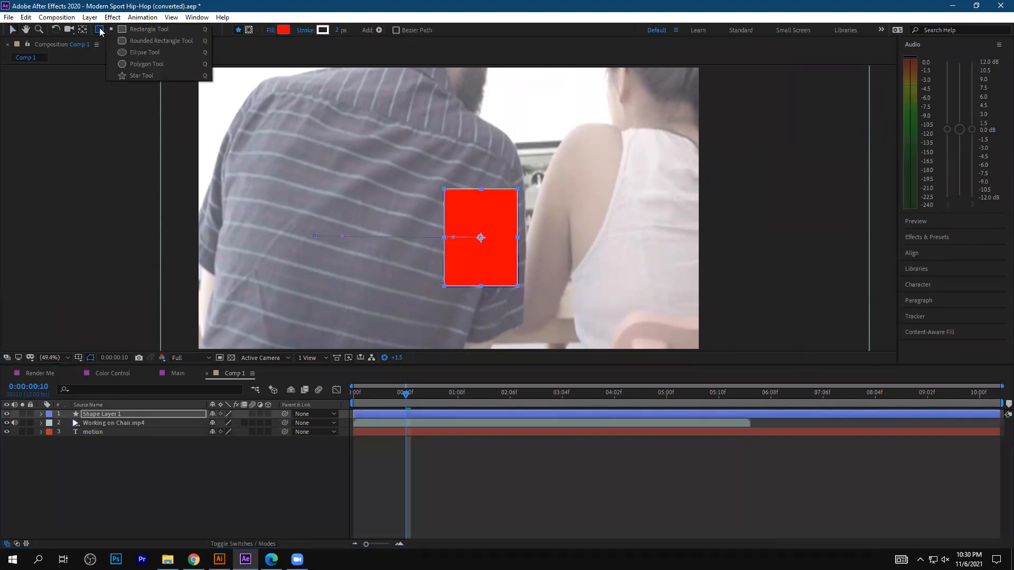
{"action": "left_click", "coordinate": [134, 52]}
{"action": "left_click_drag", "start_coordinate": [382, 105], "coordinate": [600, 236]}
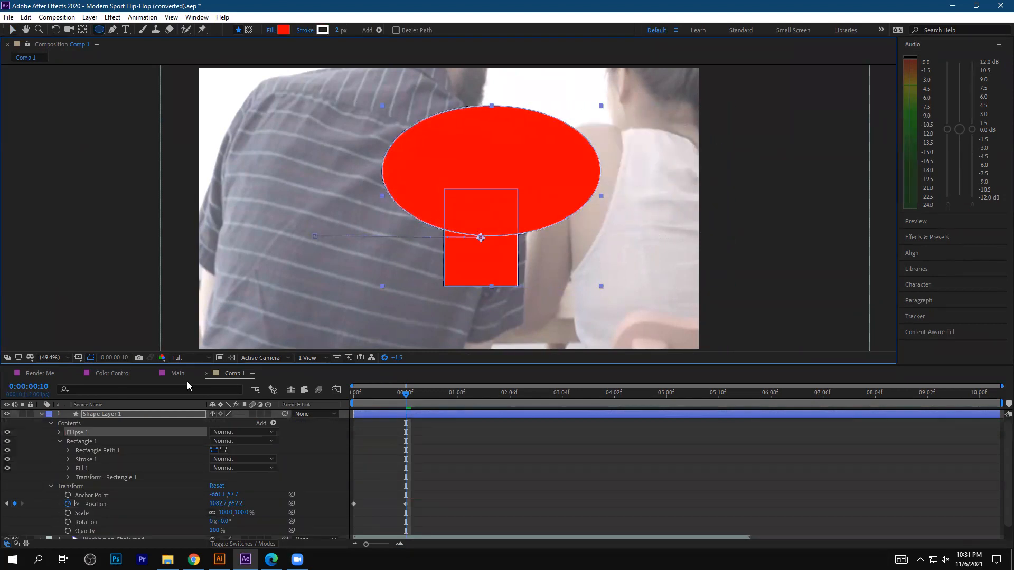
{"action": "left_click", "coordinate": [40, 414]}
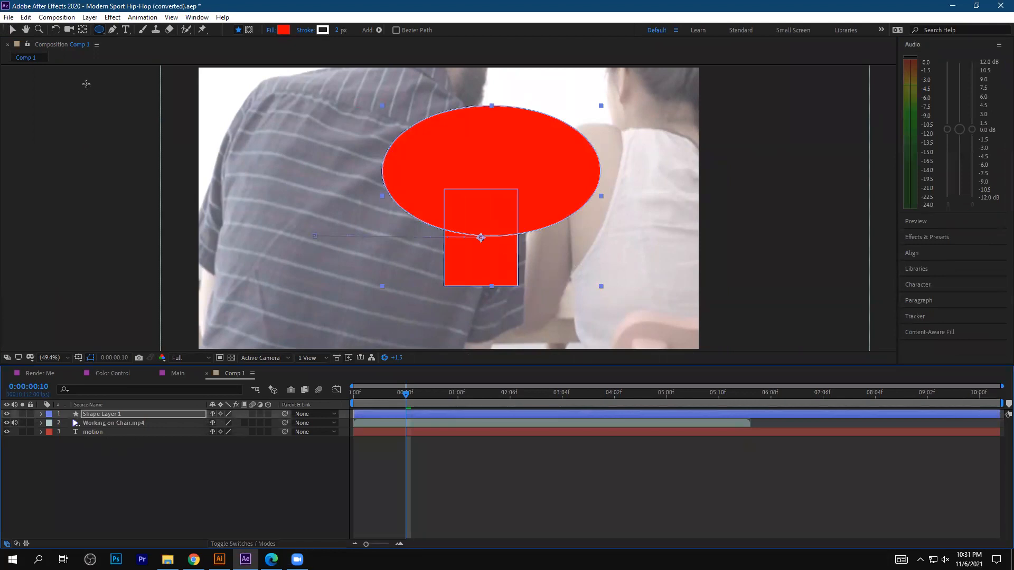
Move Shape Layer 1's rectangle down and to the right separately from the ellipse, and select the ellipse
{"action": "left_click", "coordinate": [13, 30]}
{"action": "left_click", "coordinate": [491, 273]}
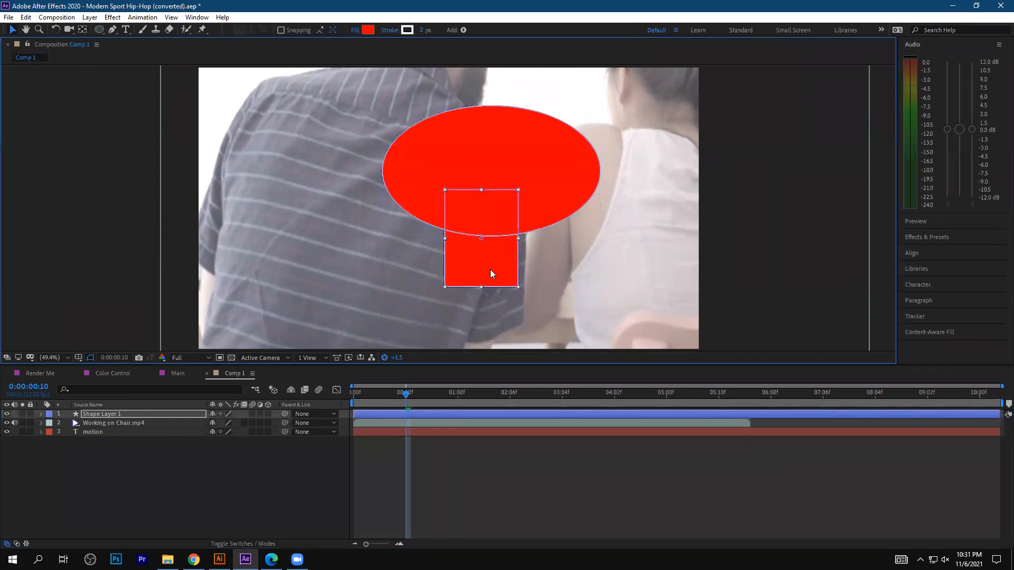
{"action": "left_click_drag", "start_coordinate": [491, 269], "coordinate": [550, 288]}
{"action": "left_click", "coordinate": [465, 175]}
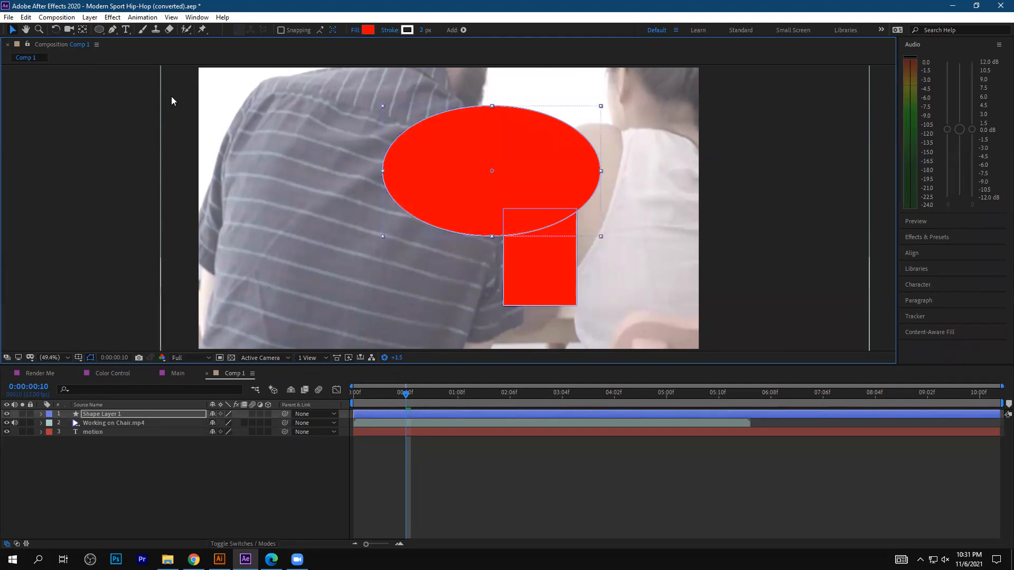
Look through the Effect, Composition, Animation and Window commands, then select the Working on Chair.mp4 layer in the composition
{"action": "left_click", "coordinate": [113, 17]}
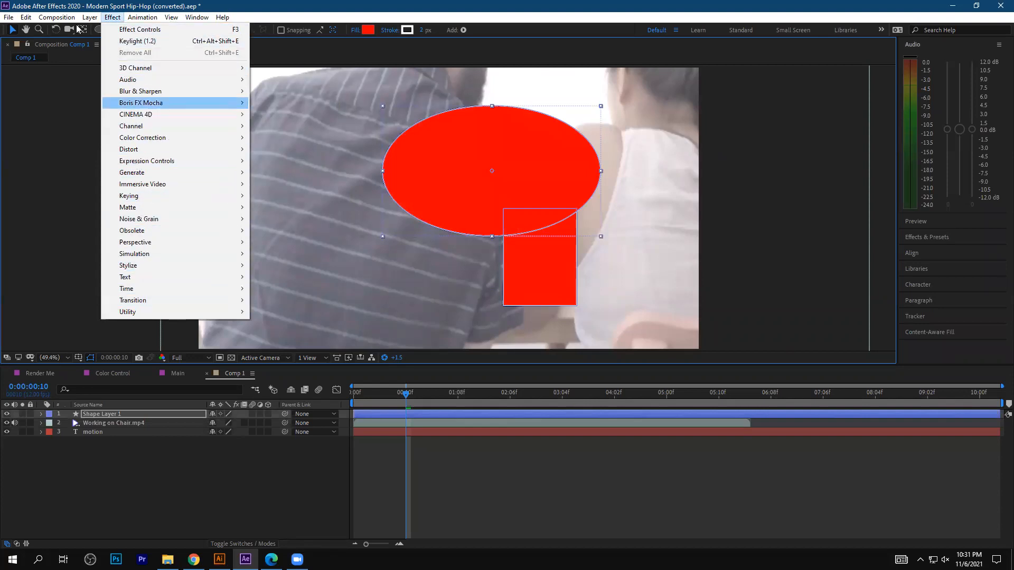
{"action": "mouse_move", "coordinate": [57, 17]}
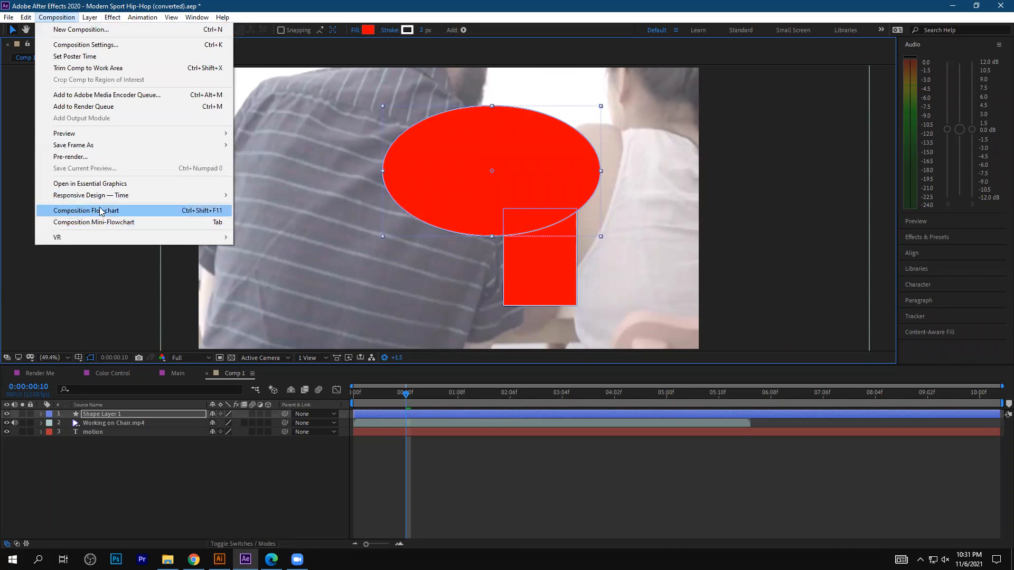
{"action": "mouse_move", "coordinate": [83, 151]}
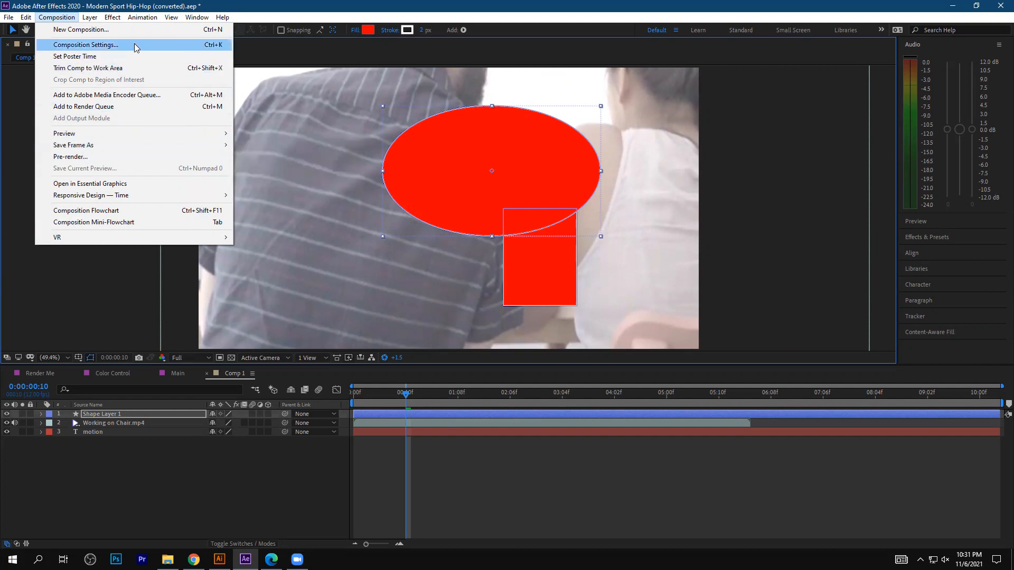
{"action": "mouse_move", "coordinate": [142, 17]}
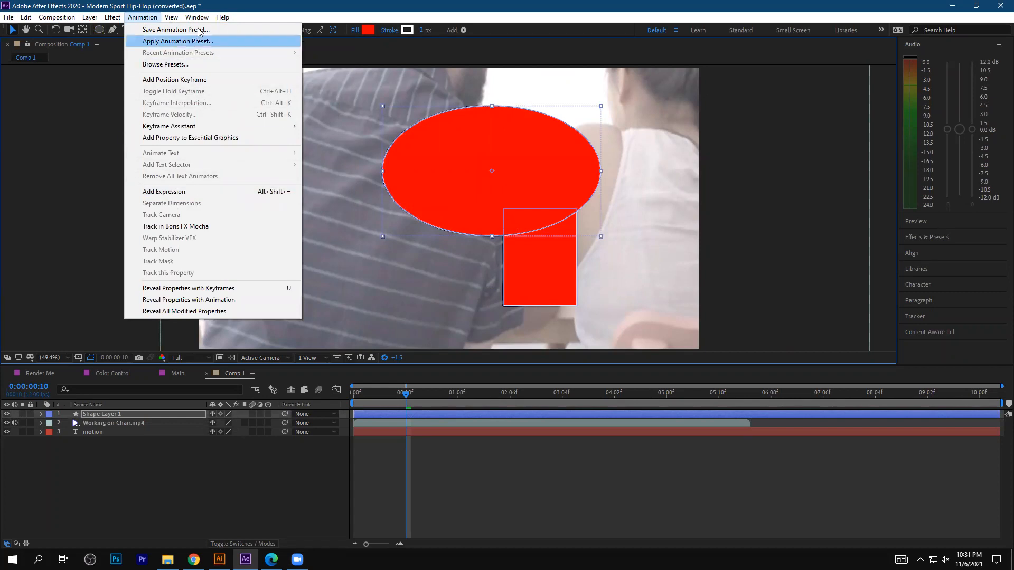
{"action": "mouse_move", "coordinate": [197, 17]}
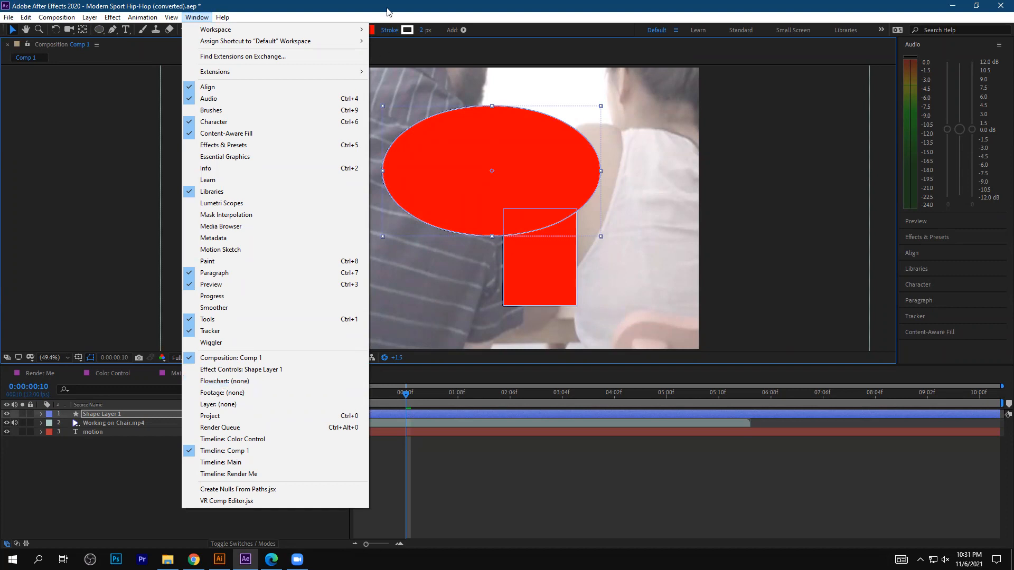
{"action": "left_click", "coordinate": [265, 135]}
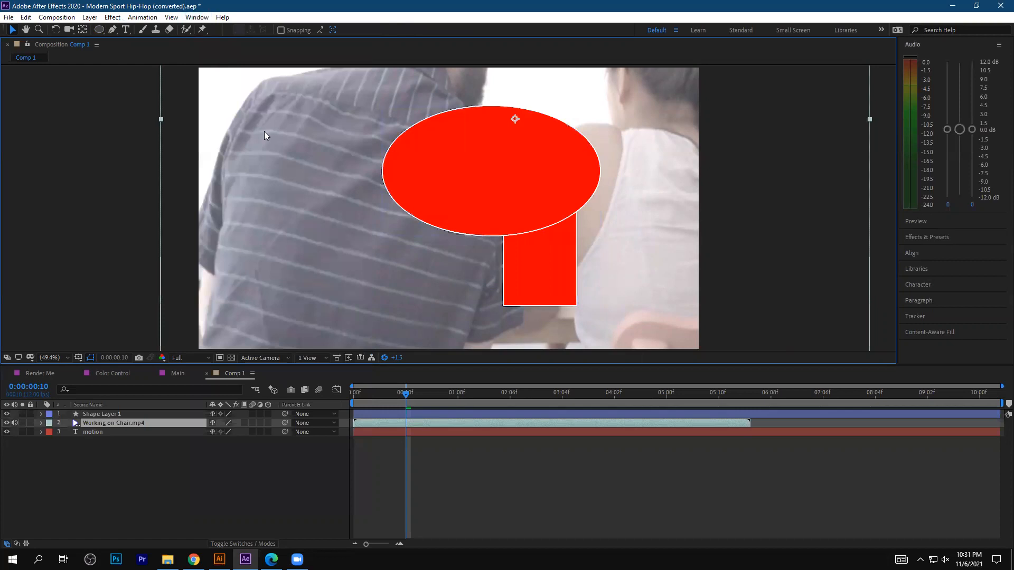
Close After Effects and return to the open Illustrator document
{"action": "left_click", "coordinate": [1001, 6]}
{"action": "left_click", "coordinate": [544, 295]}
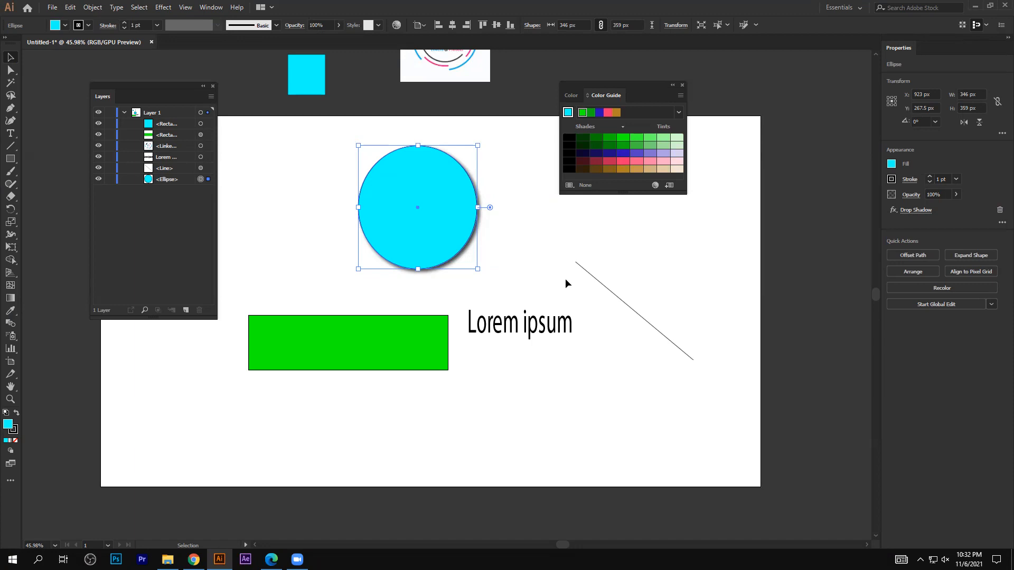
{"action": "left_click", "coordinate": [524, 230]}
{"action": "left_click", "coordinate": [447, 217]}
{"action": "left_click", "coordinate": [502, 224]}
{"action": "left_click", "coordinate": [443, 224]}
{"action": "left_click_drag", "start_coordinate": [480, 269], "coordinate": [508, 301]}
Switch to Chrome and open Facebook in a new browser tab
{"action": "key", "text": "alt+Tab"}
{"action": "left_click", "coordinate": [557, 4]}
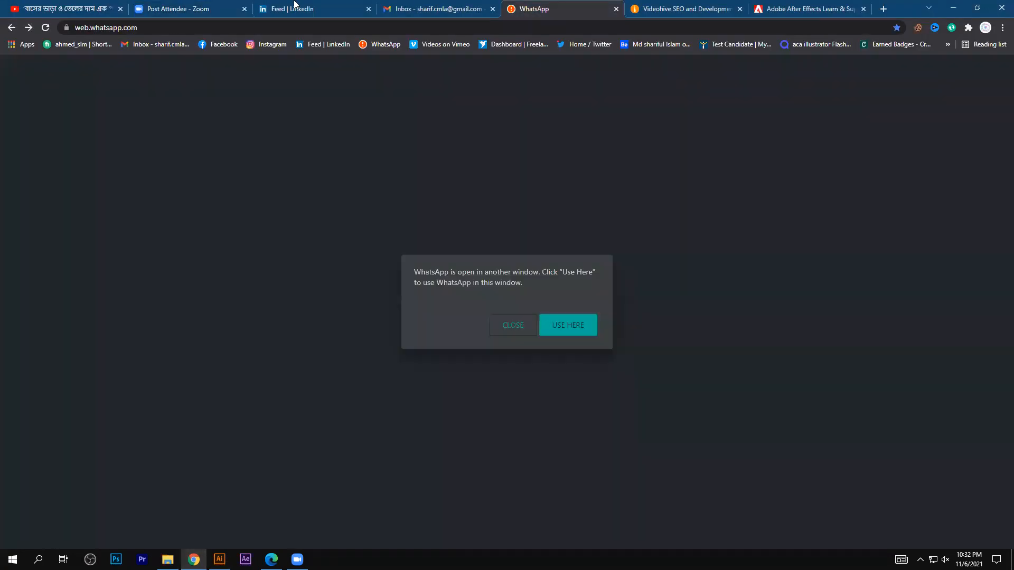
{"action": "left_click", "coordinate": [182, 6]}
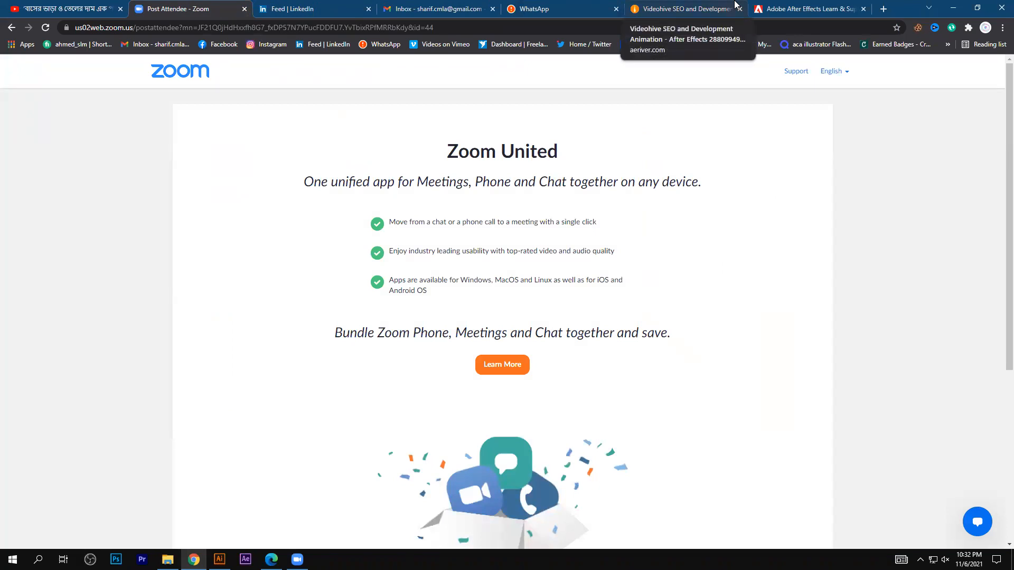
{"action": "left_click", "coordinate": [883, 9]}
{"action": "left_click", "coordinate": [216, 44]}
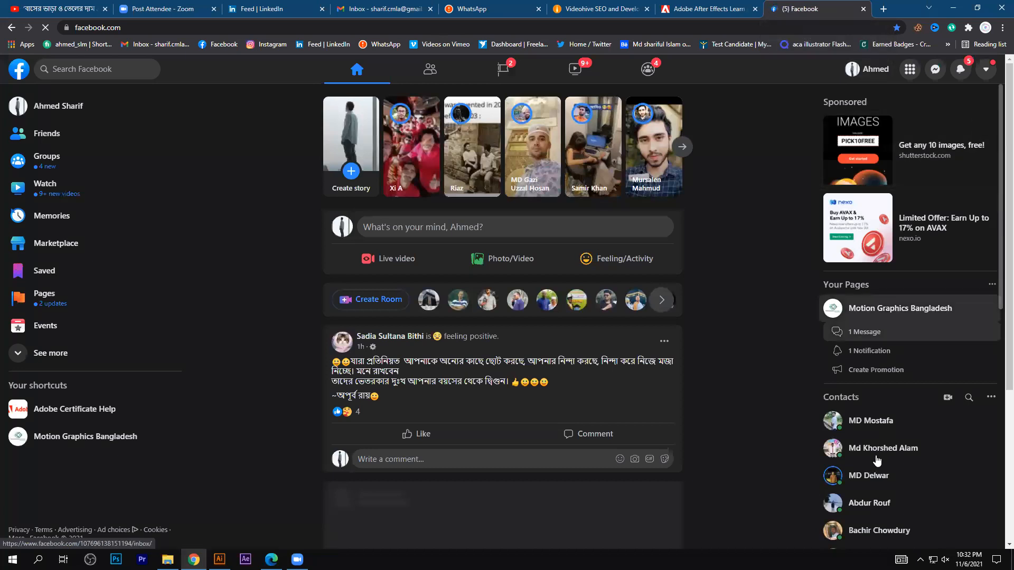
Open the Motion Graphics 1st Batch group chat from the Messenger conversations on Facebook
{"action": "scroll", "coordinate": [892, 339], "scroll_direction": "down", "scroll_amount": 4}
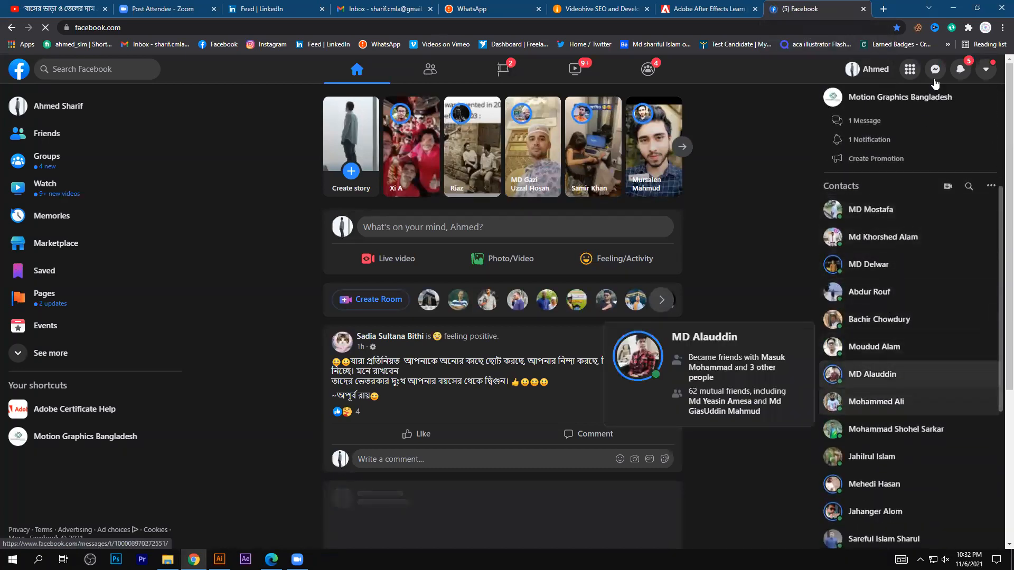
{"action": "left_click", "coordinate": [933, 73]}
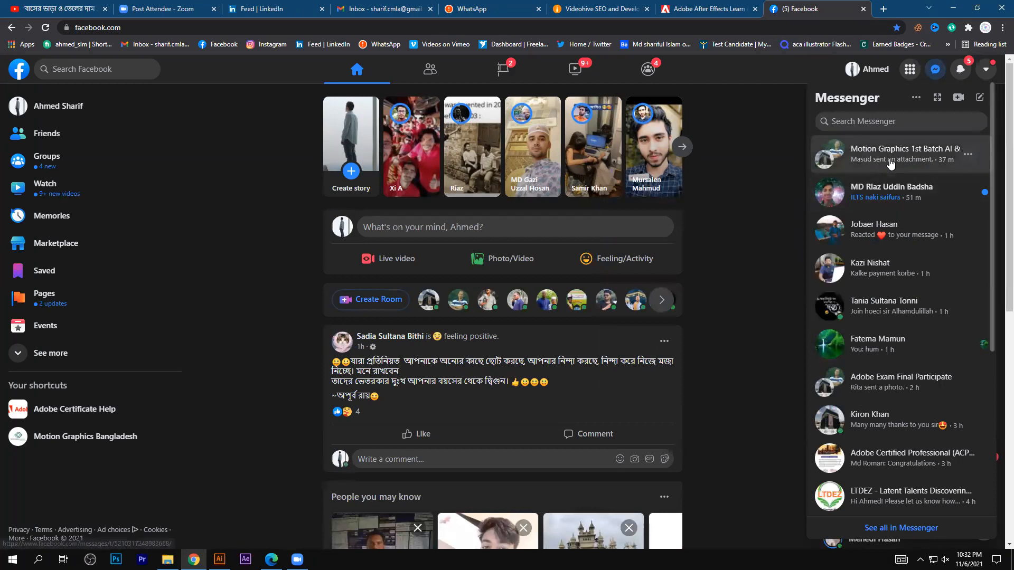
{"action": "left_click", "coordinate": [894, 153]}
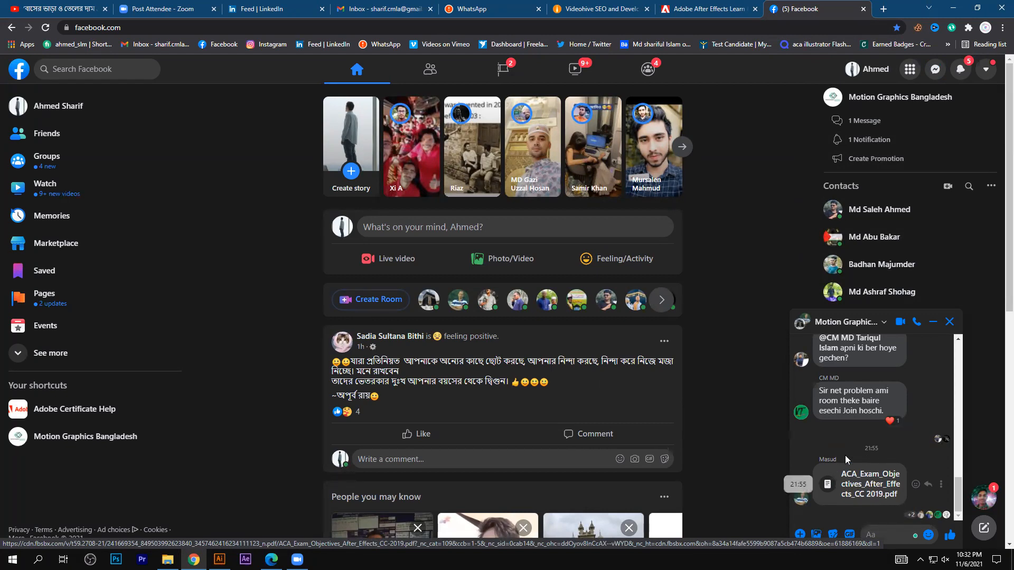
{"action": "left_click", "coordinate": [927, 73]}
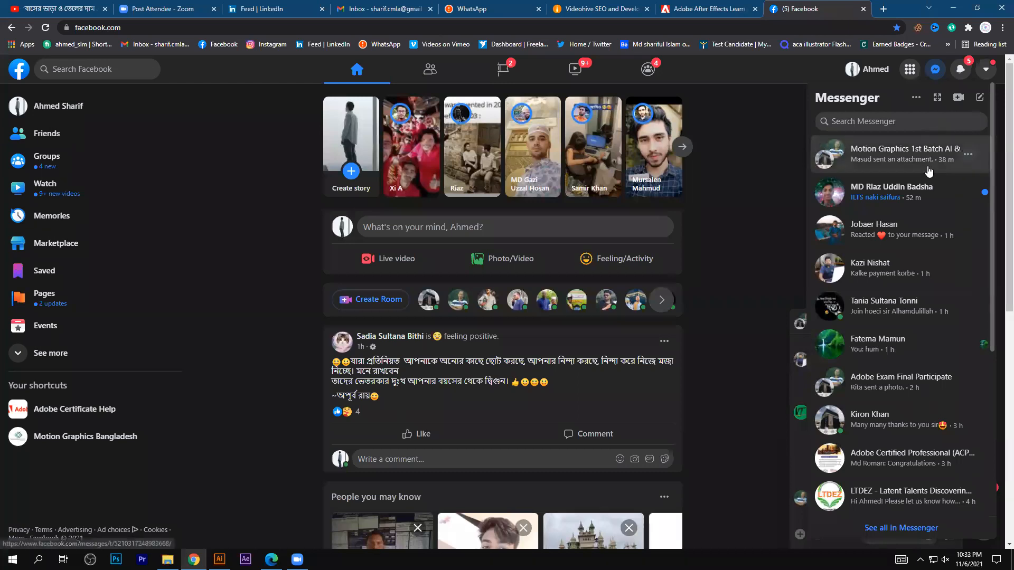
{"action": "left_click", "coordinate": [905, 153]}
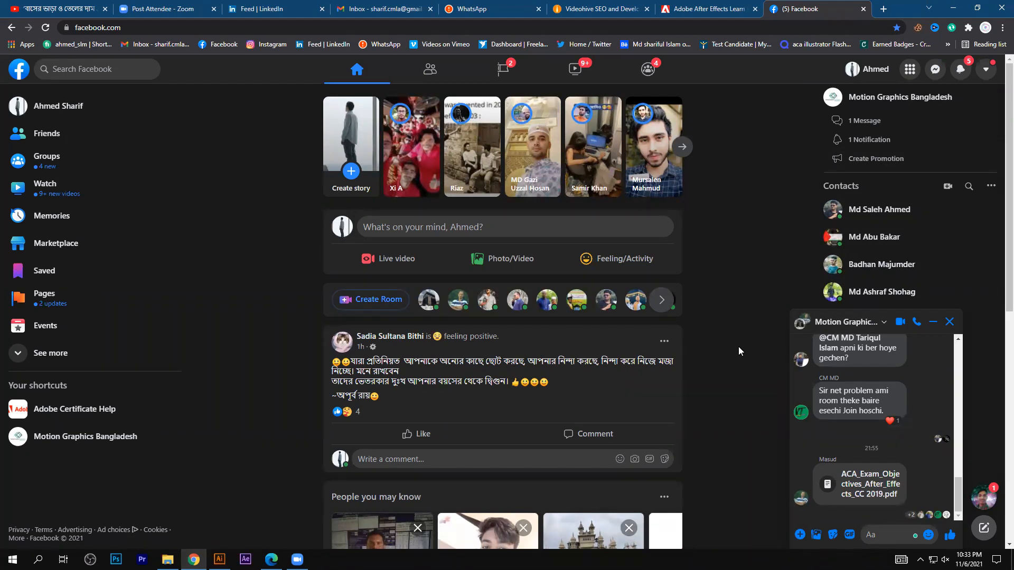
Skim the posts in the Facebook news feed and check the recent notifications
{"action": "scroll", "coordinate": [727, 347], "scroll_direction": "down", "scroll_amount": 3}
{"action": "scroll", "coordinate": [725, 349], "scroll_direction": "down", "scroll_amount": 1}
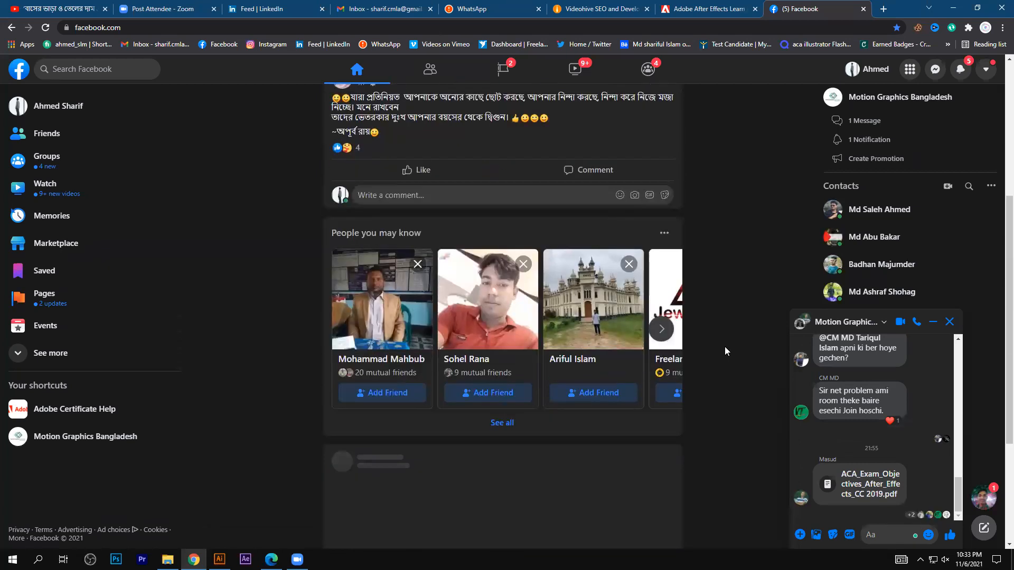
{"action": "scroll", "coordinate": [730, 332], "scroll_direction": "down", "scroll_amount": 3}
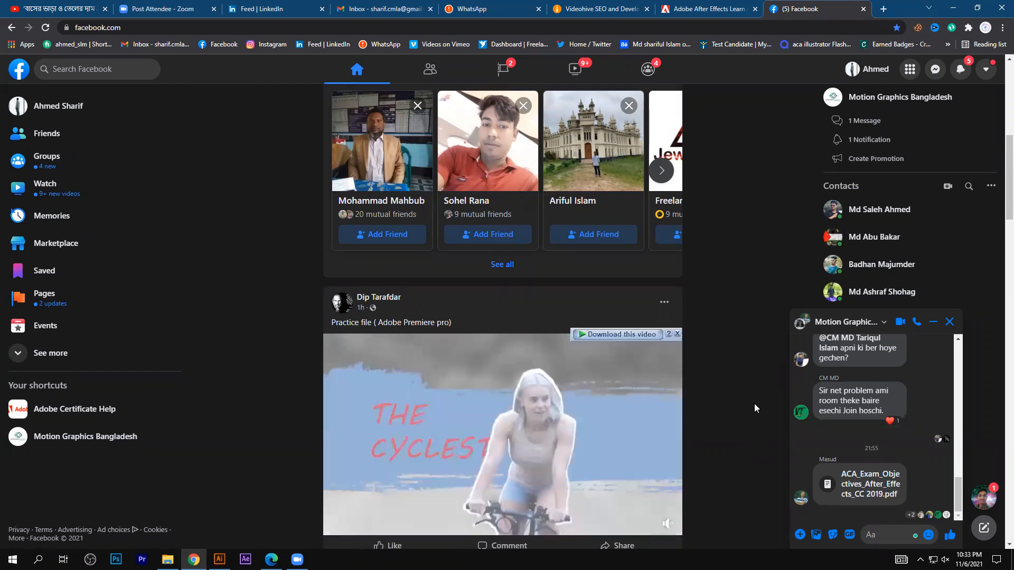
{"action": "scroll", "coordinate": [749, 413], "scroll_direction": "down", "scroll_amount": 2}
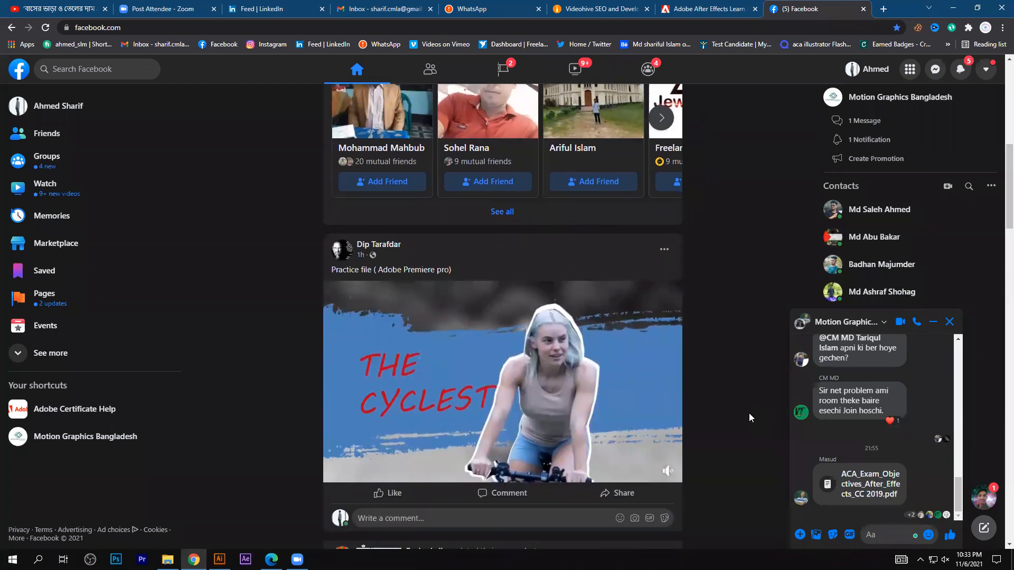
{"action": "scroll", "coordinate": [748, 413], "scroll_direction": "down", "scroll_amount": 10}
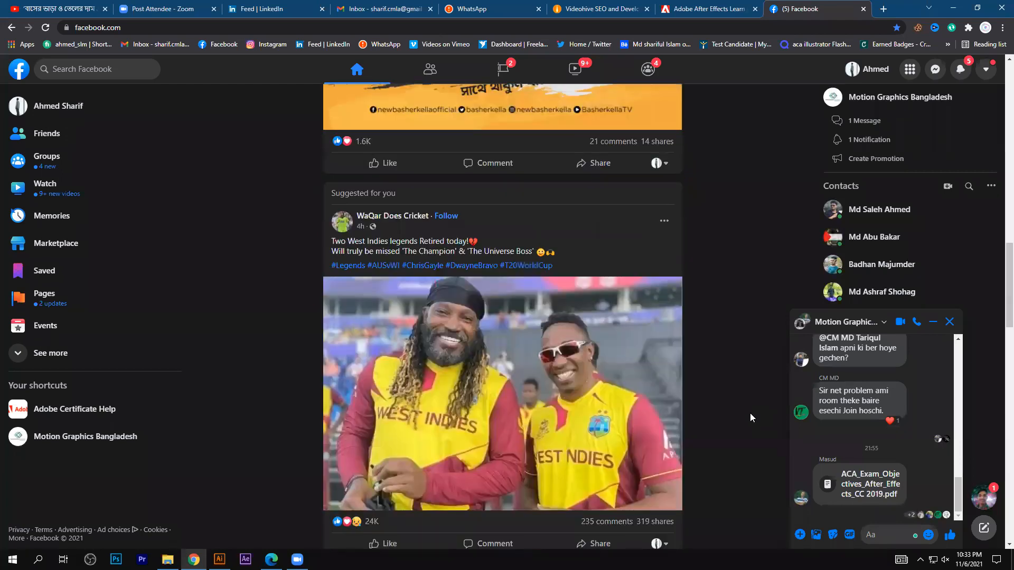
{"action": "scroll", "coordinate": [750, 414], "scroll_direction": "down", "scroll_amount": 2}
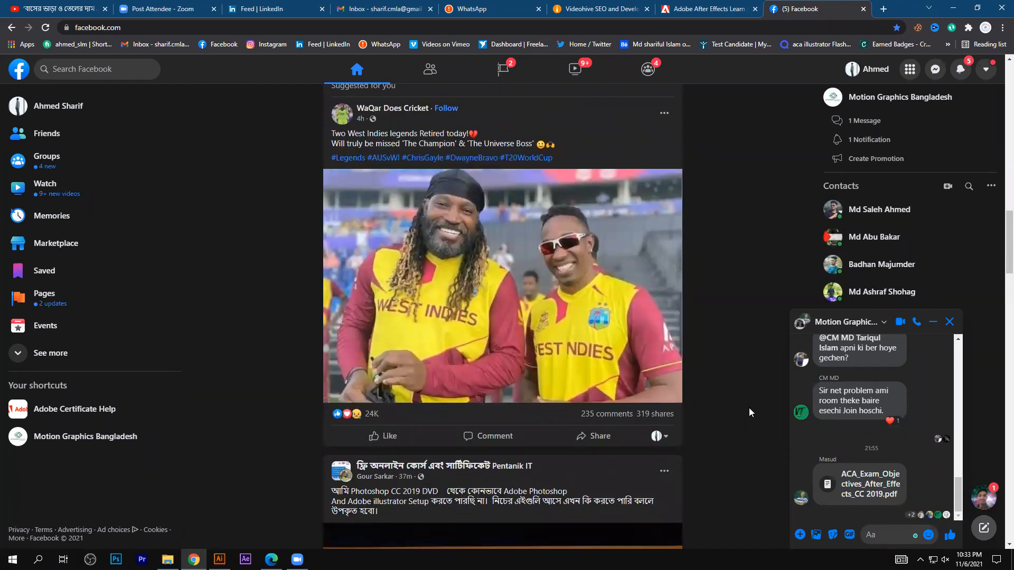
{"action": "left_click", "coordinate": [963, 70]}
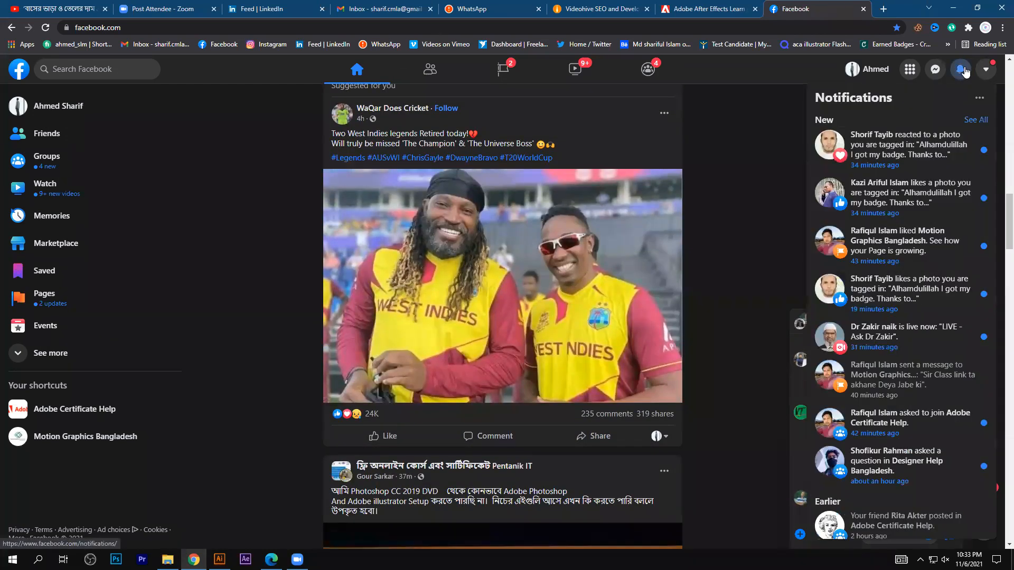
{"action": "left_click", "coordinate": [962, 71]}
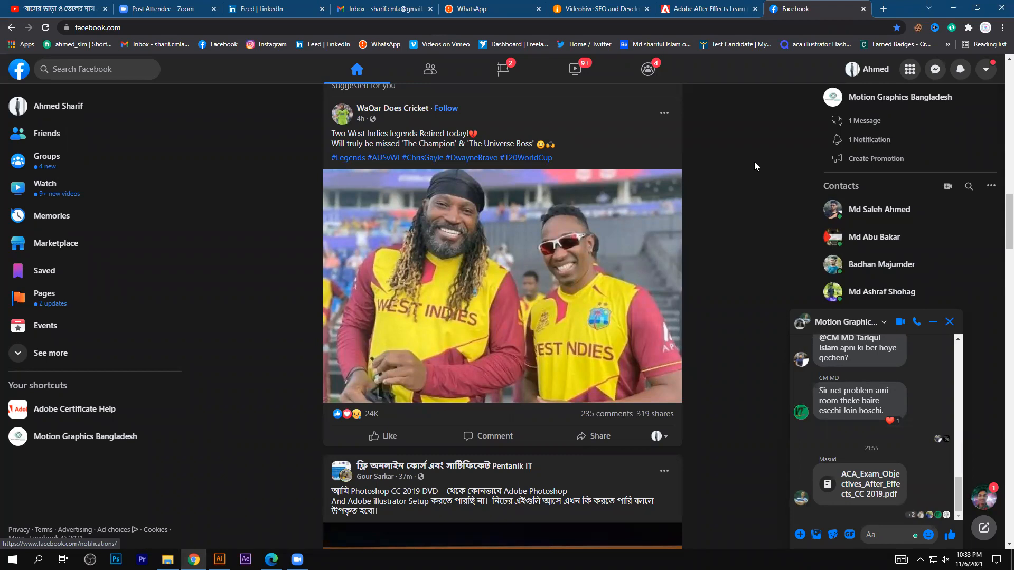
Look back through the earlier messages in the Motion Graphics group chat
{"action": "scroll", "coordinate": [872, 464], "scroll_direction": "up", "scroll_amount": 5}
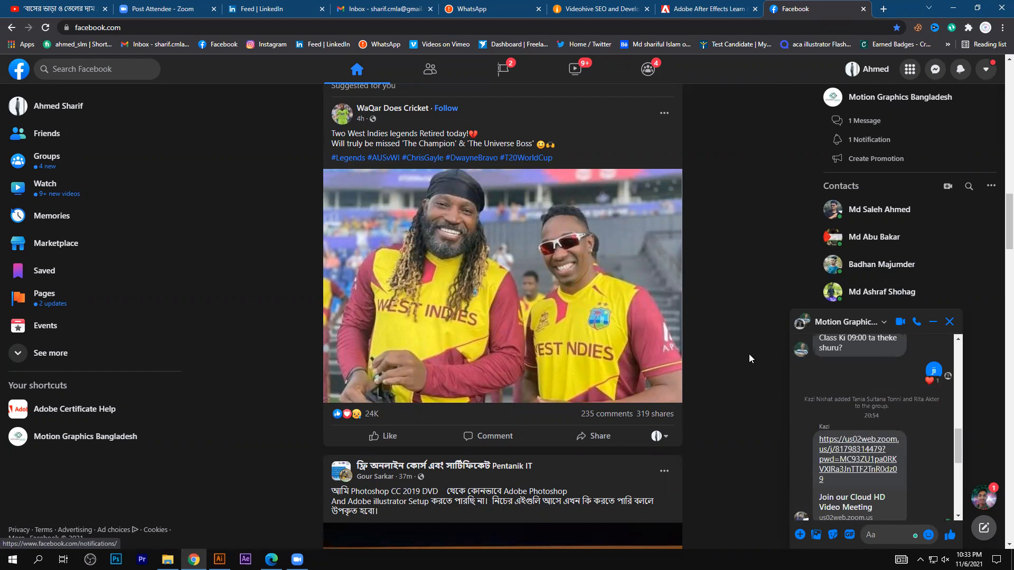
{"action": "scroll", "coordinate": [841, 424], "scroll_direction": "down", "scroll_amount": 2}
{"action": "scroll", "coordinate": [842, 424], "scroll_direction": "up", "scroll_amount": 1}
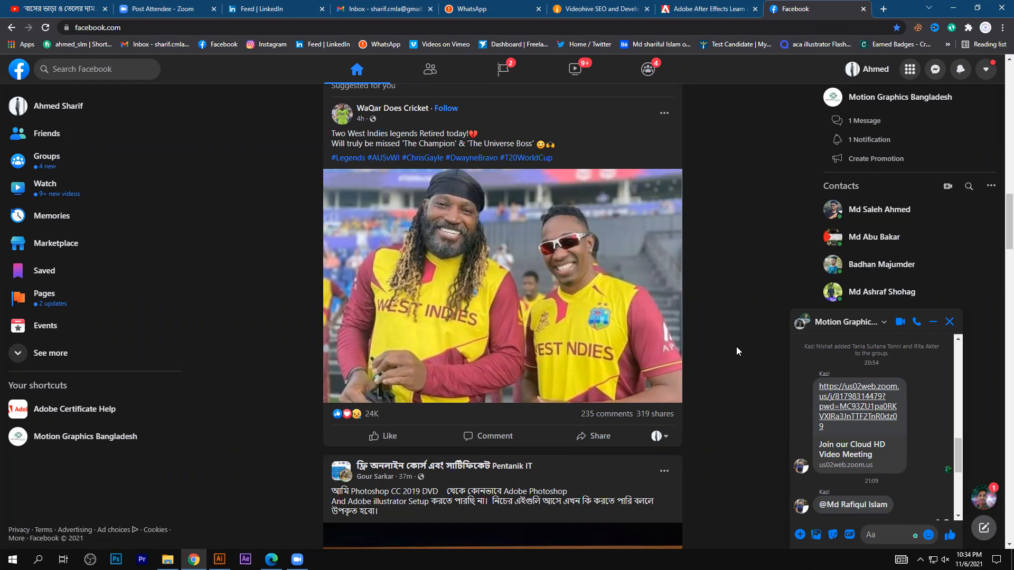
{"action": "scroll", "coordinate": [738, 352], "scroll_direction": "down", "scroll_amount": 2}
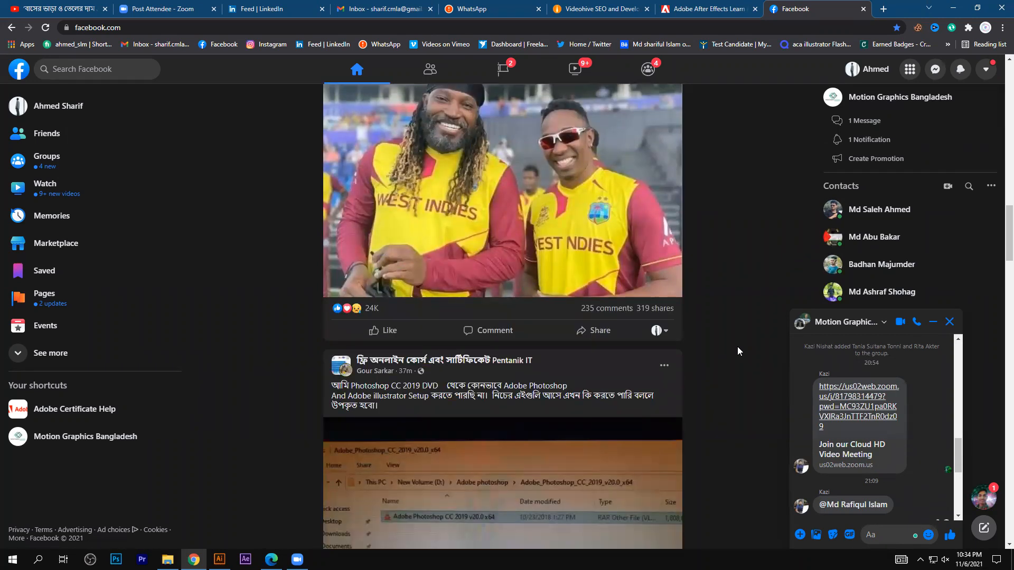
{"action": "scroll", "coordinate": [738, 351], "scroll_direction": "up", "scroll_amount": 1}
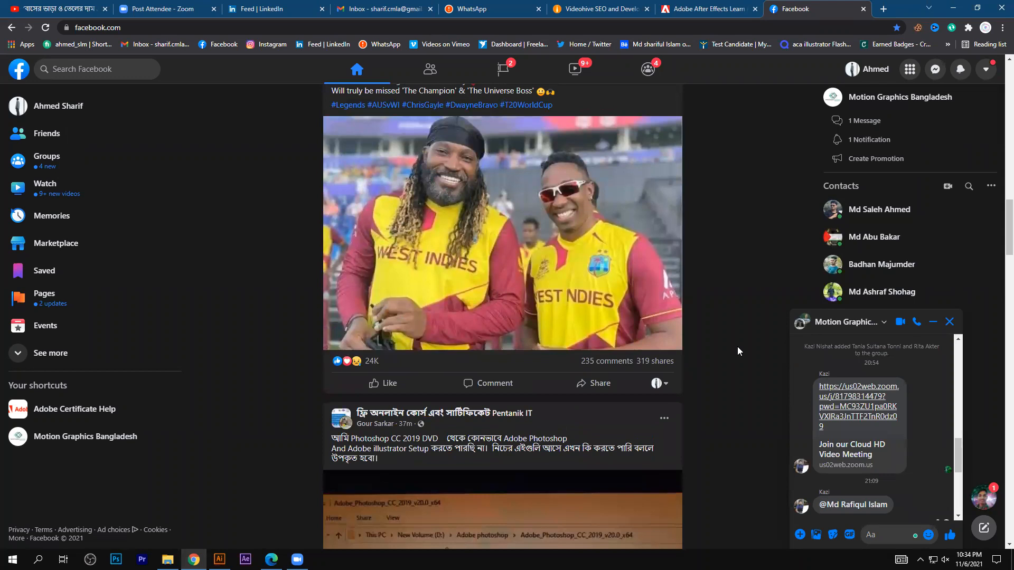